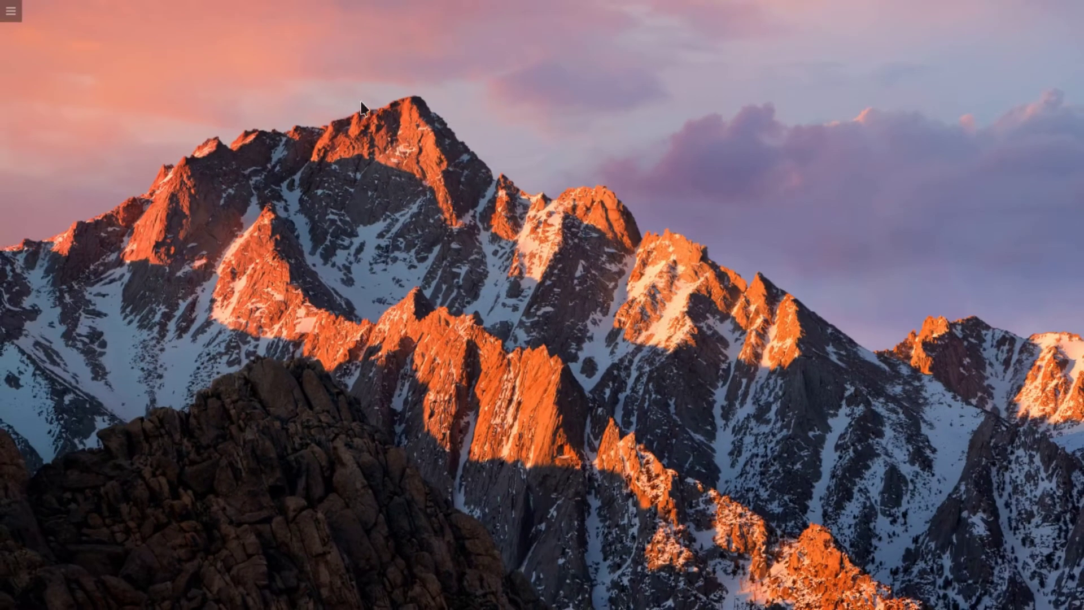
- Launch Blender from the app launcher by searching 'ble', then dismiss the splash screen
key(ctrl+space)
text(ble)
key(Return)
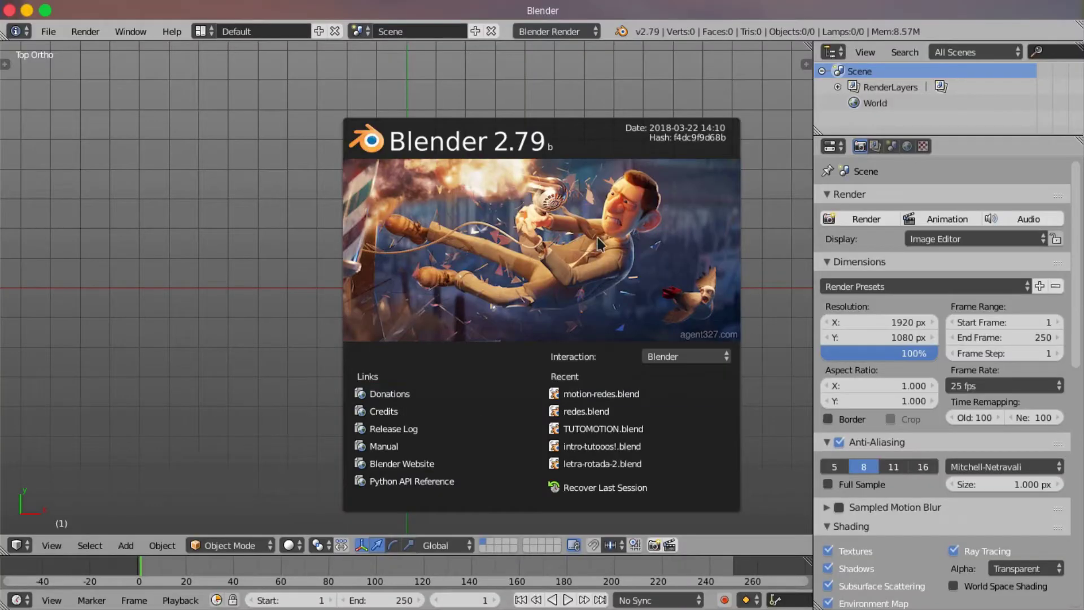
click(598, 240)
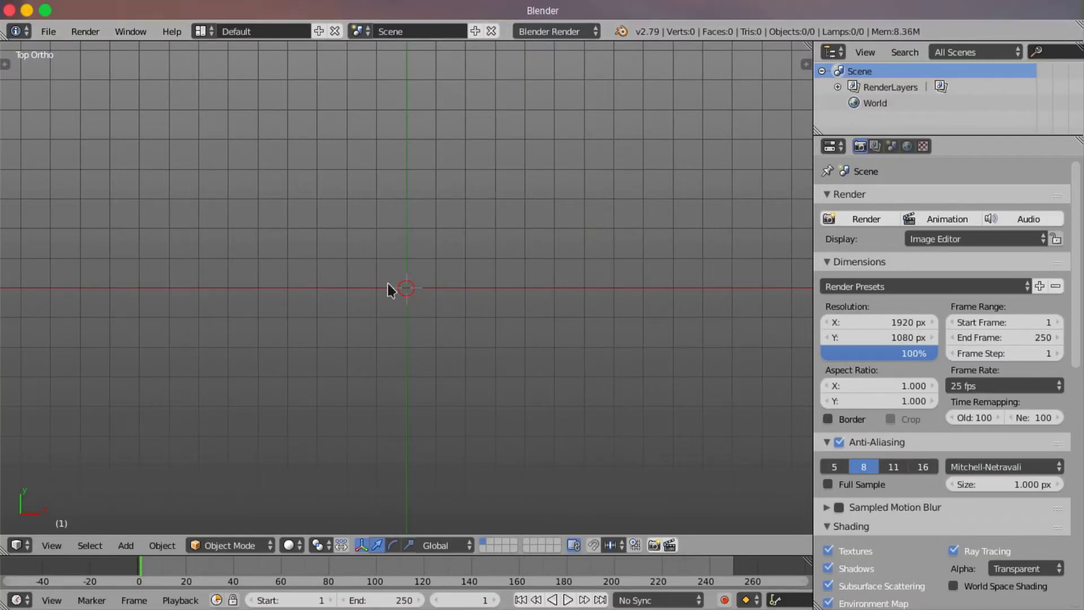
- Add a camera at the origin and look through it
key(shift+a)
click(354, 453)
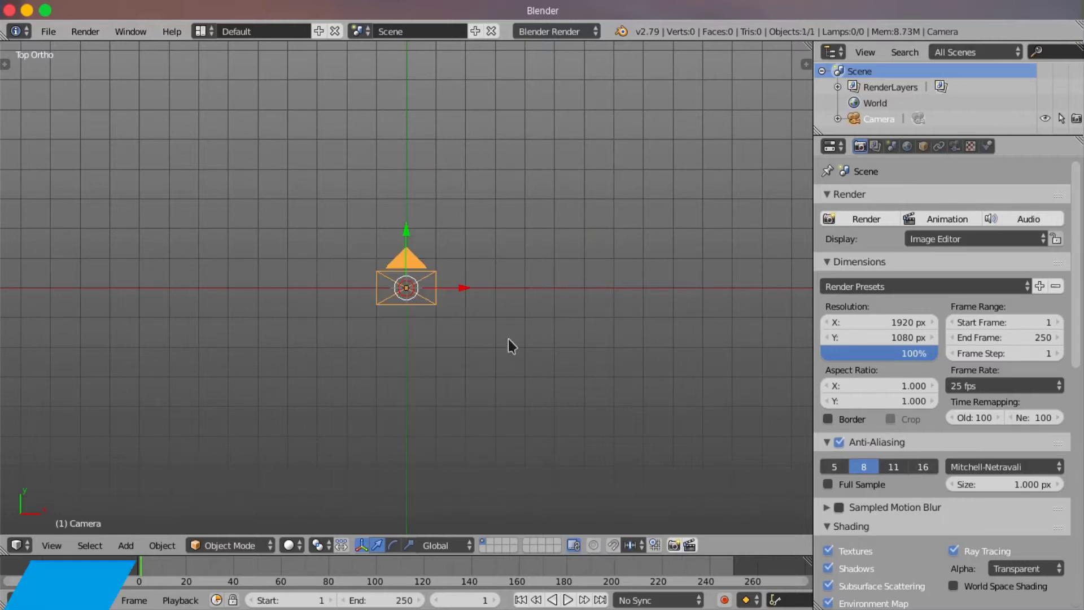
key(KP_0)
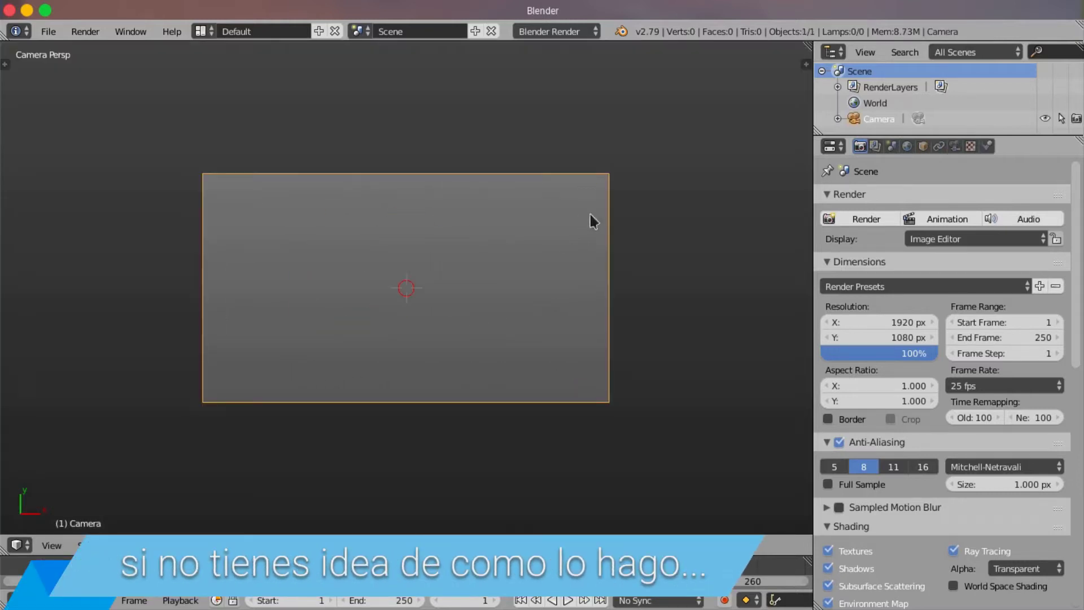
- Raise the camera to Z 30.94803 with Lock Camera to View, then turn the lock off
click(805, 64)
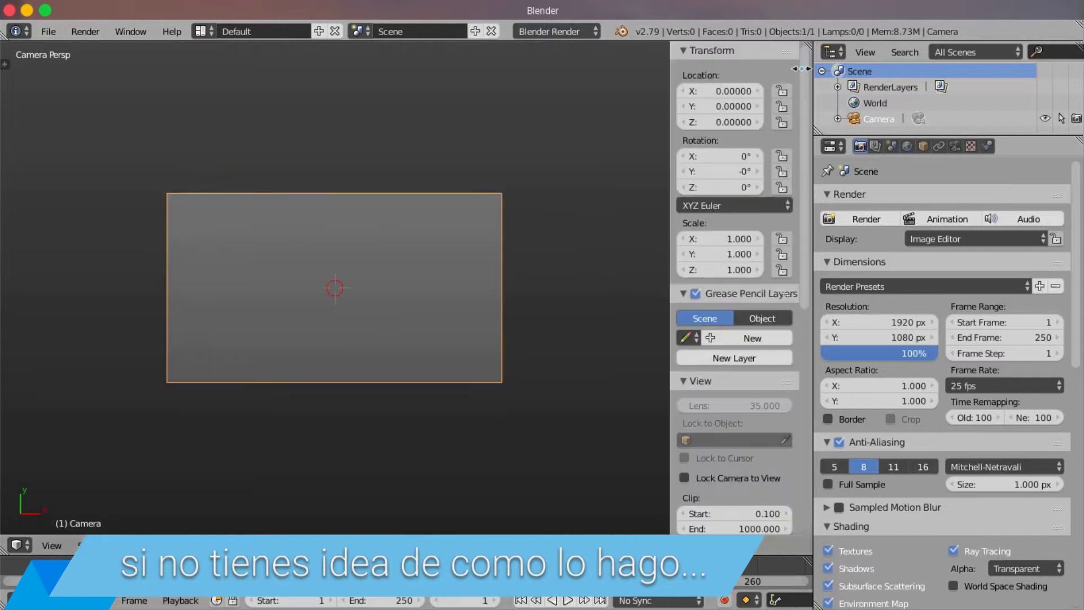
scroll(756, 333, down, 3)
click(758, 412)
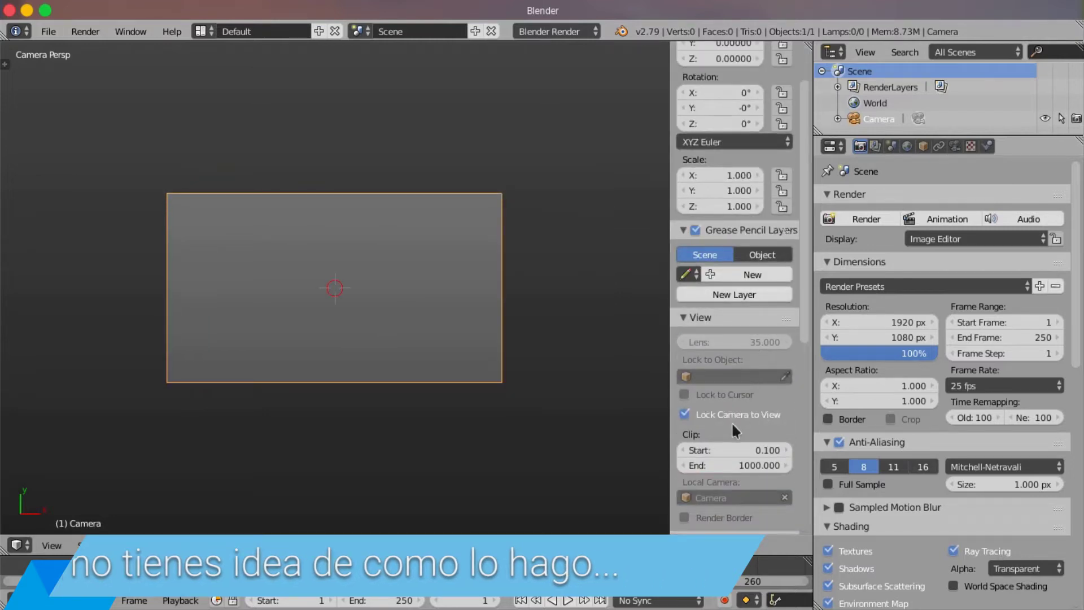
scroll(407, 342, down, 5)
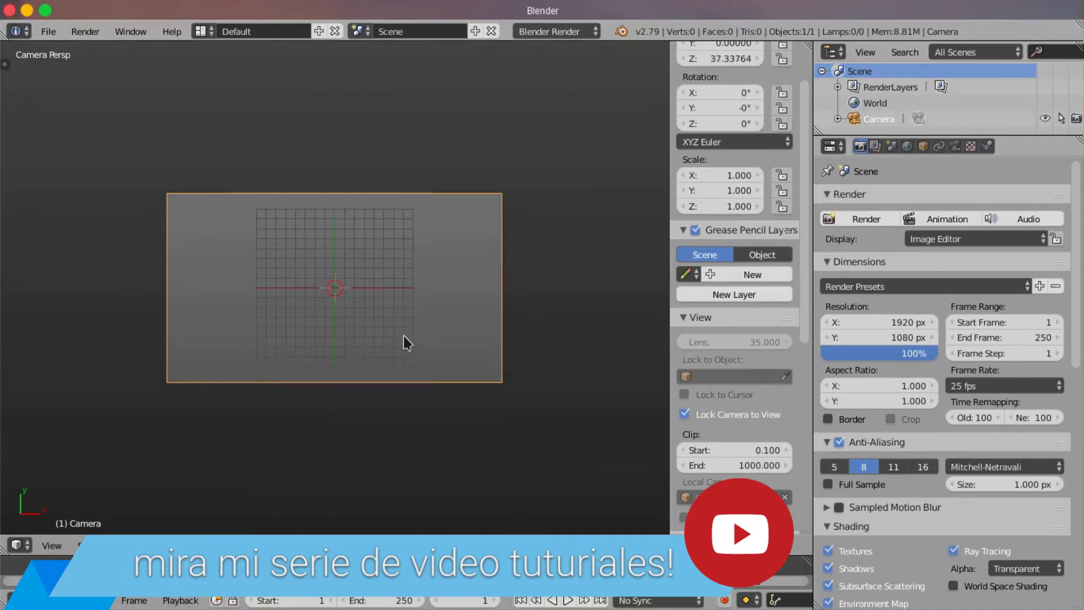
click(712, 415)
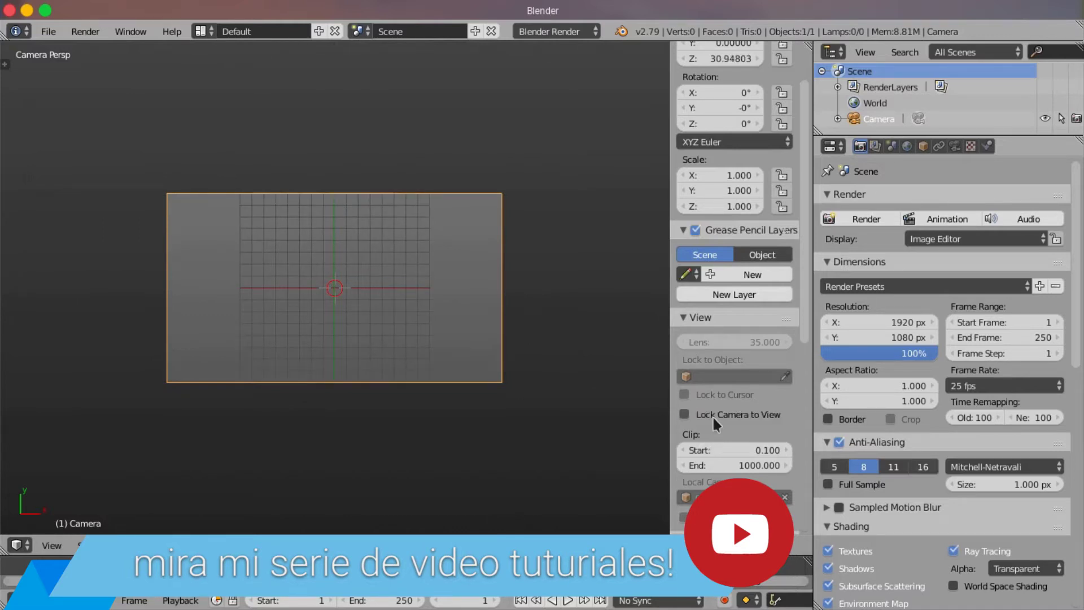
drag(669, 345, 808, 310)
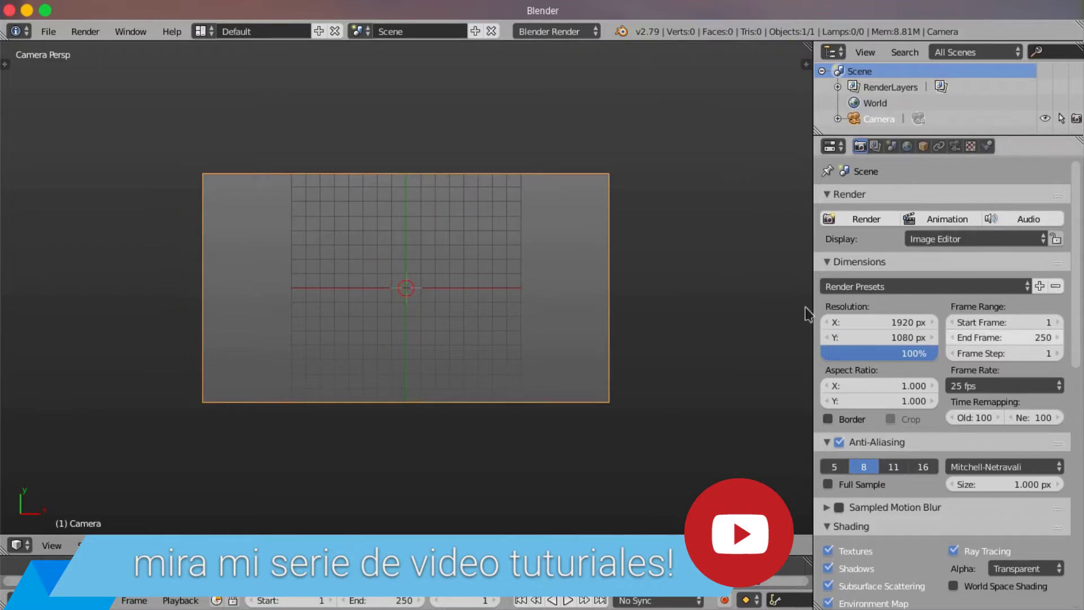
scroll(483, 260, up, 4)
scroll(483, 259, down, 2)
scroll(483, 259, up, 1)
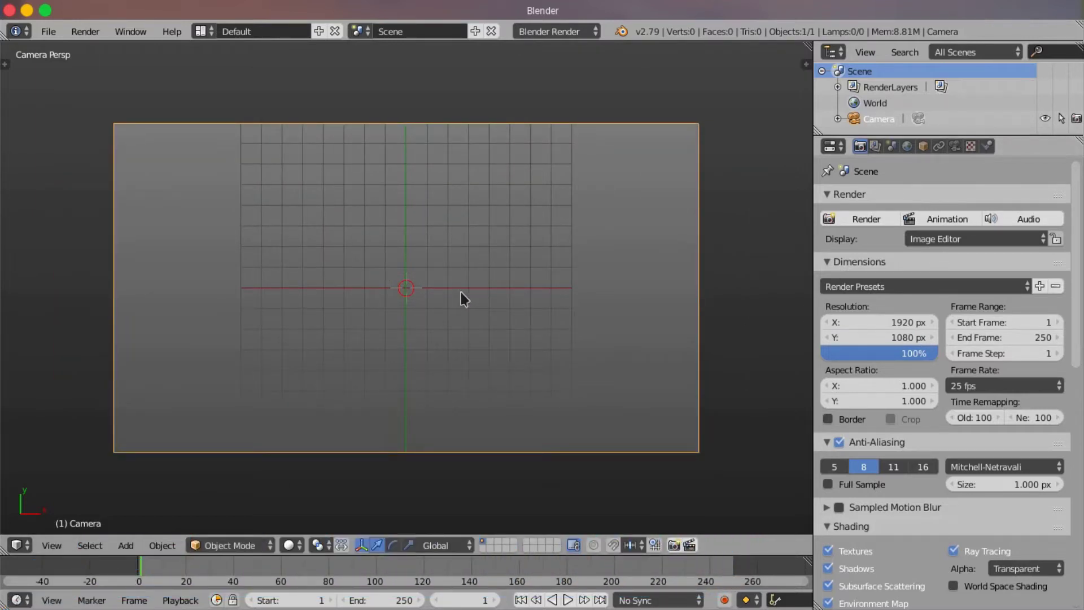
- Open the Images as Planes import browser with files shown as thumbnails
key(shift+a)
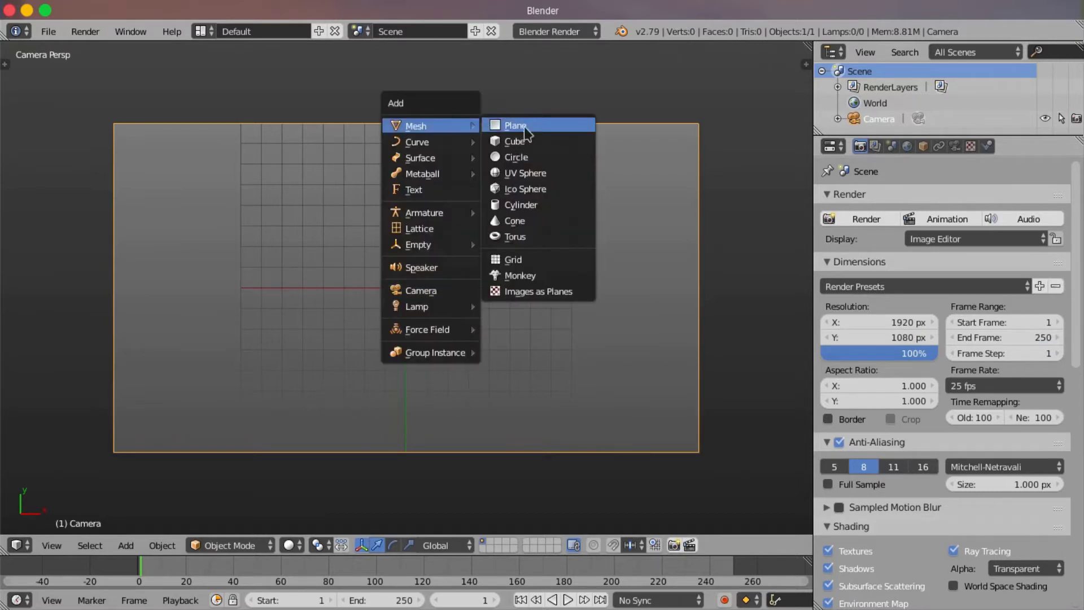
click(546, 292)
click(272, 52)
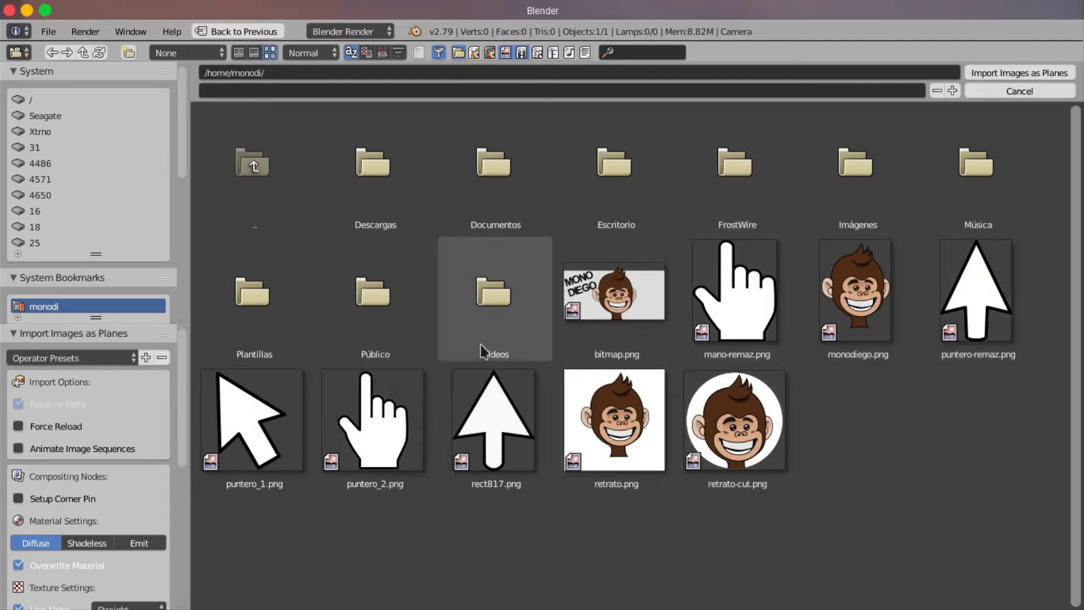
- Start Inkscape from the launcher and switch over to the Firefox window
key(ctrl+space)
text(inl)
key(BackSpace)
text(k)
key(Return)
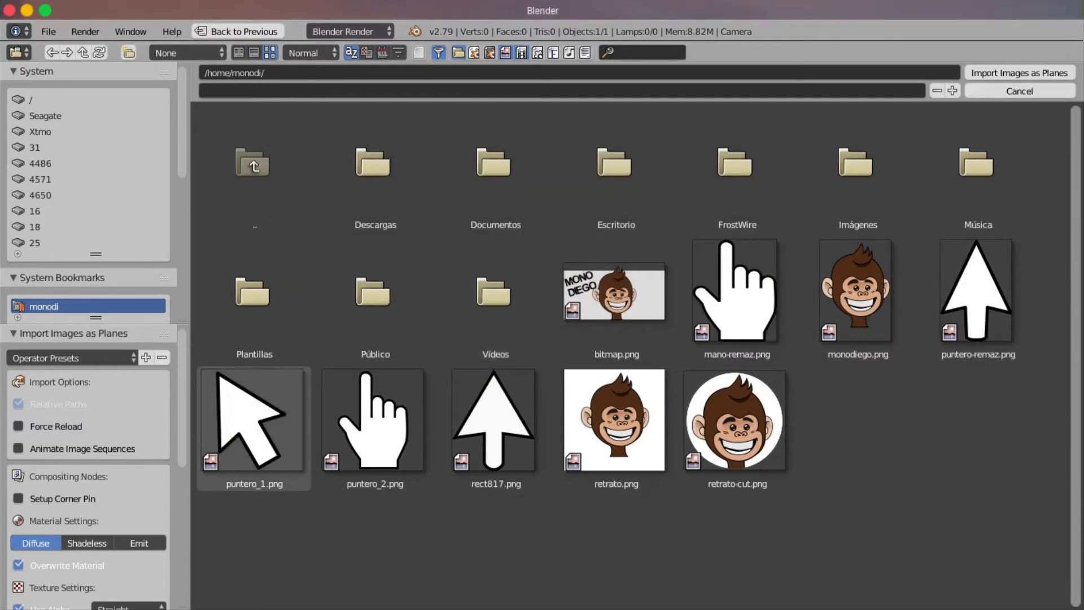
key(alt+Tab)
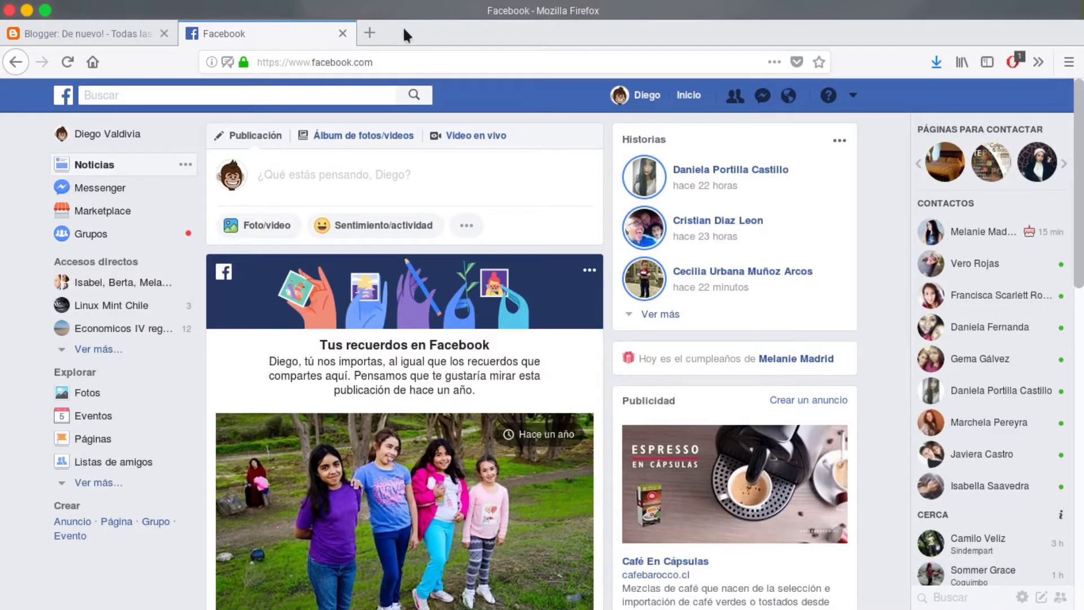
- Load google.com in a new Firefox tab, restarting Firefox after a crash
click(370, 34)
text(g)
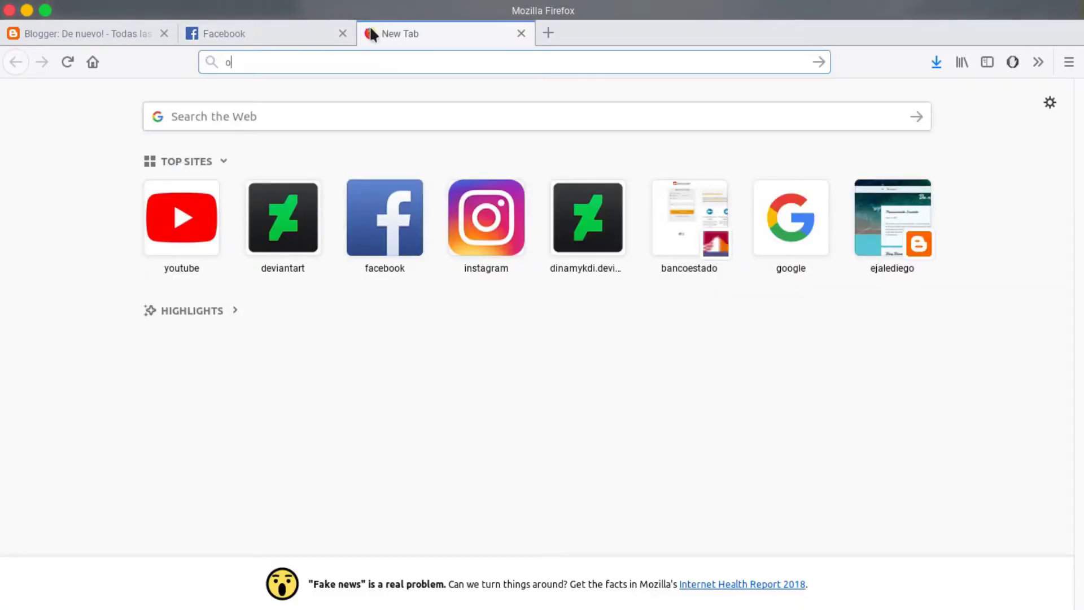
key(BackSpace)
text(google)
key(Return)
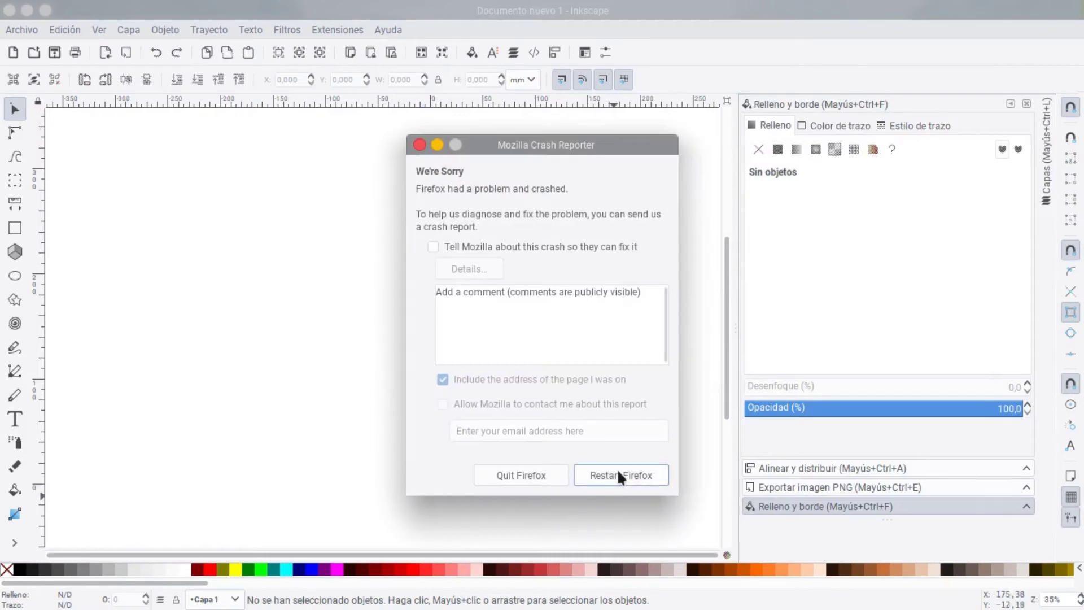
click(618, 473)
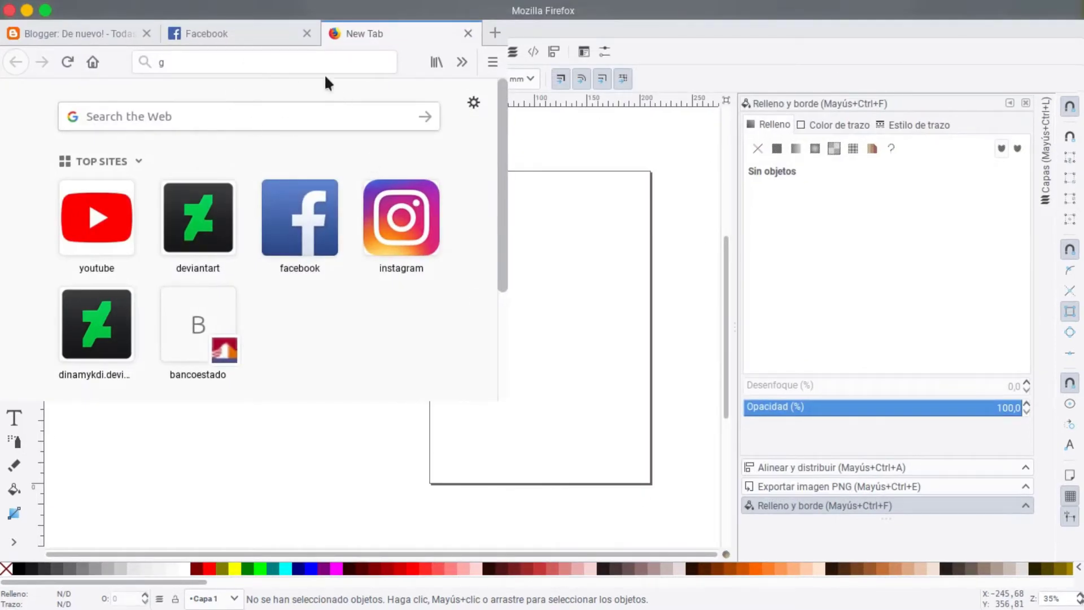
text(gl)
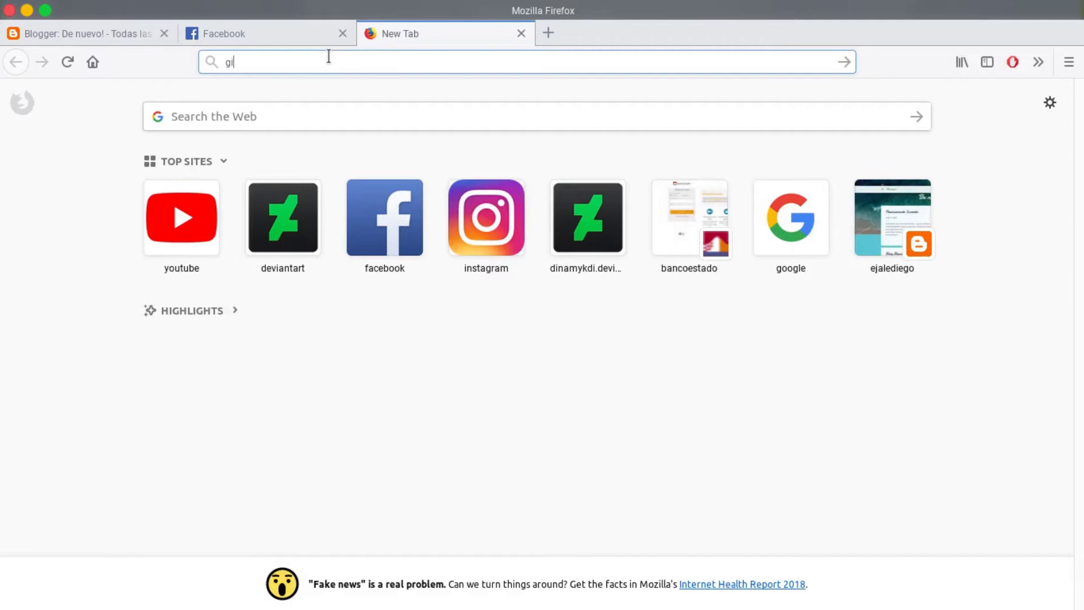
key(BackSpace)
text(oogle.com/)
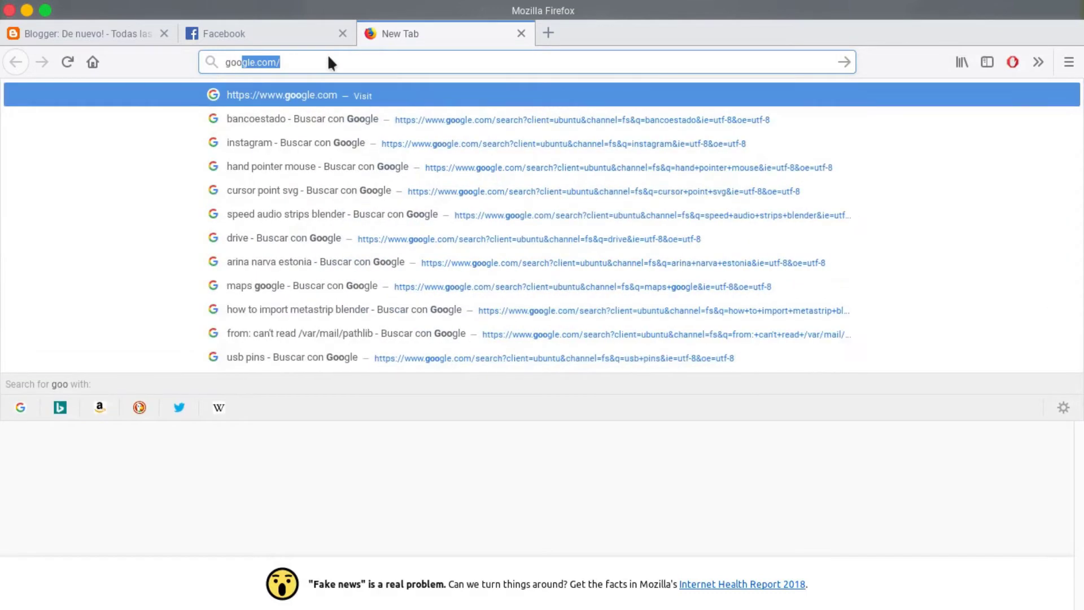
key(Return)
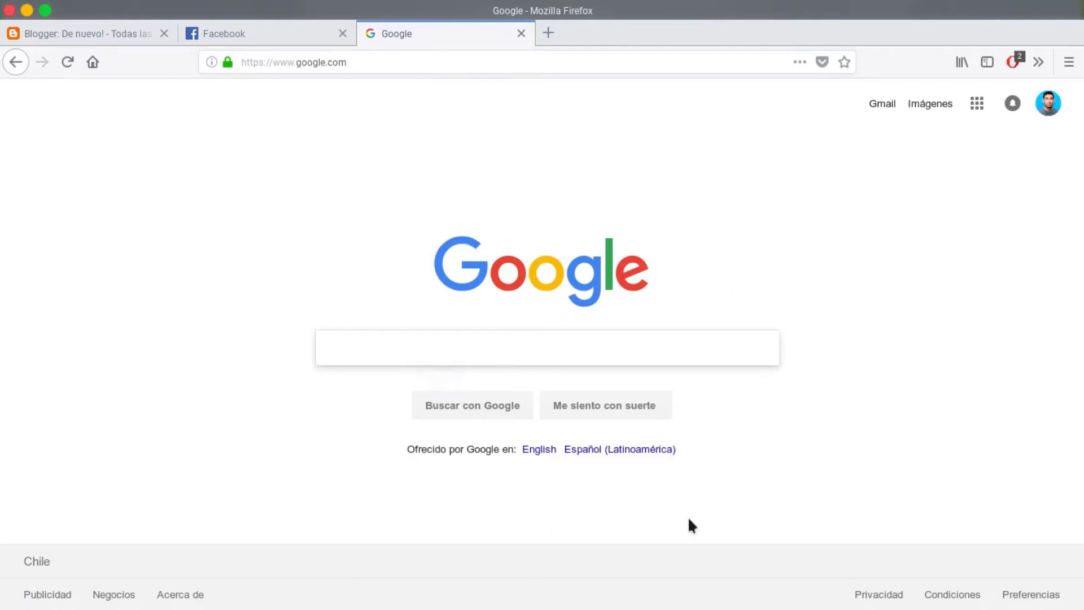
click(457, 398)
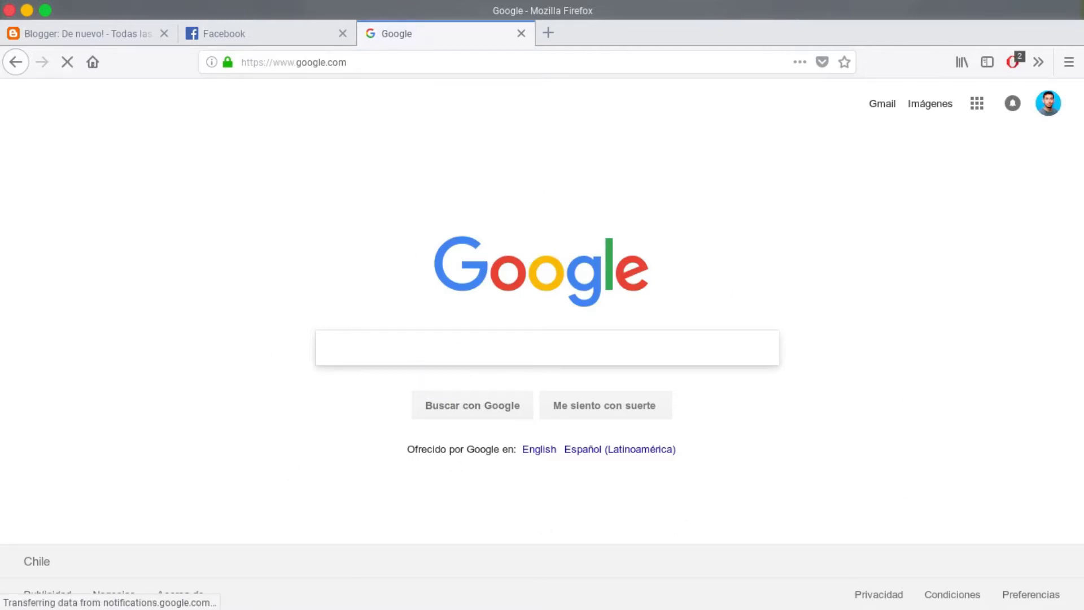
- Search Google Images for 'punteros del mouse' and filter results to vector
click(535, 349)
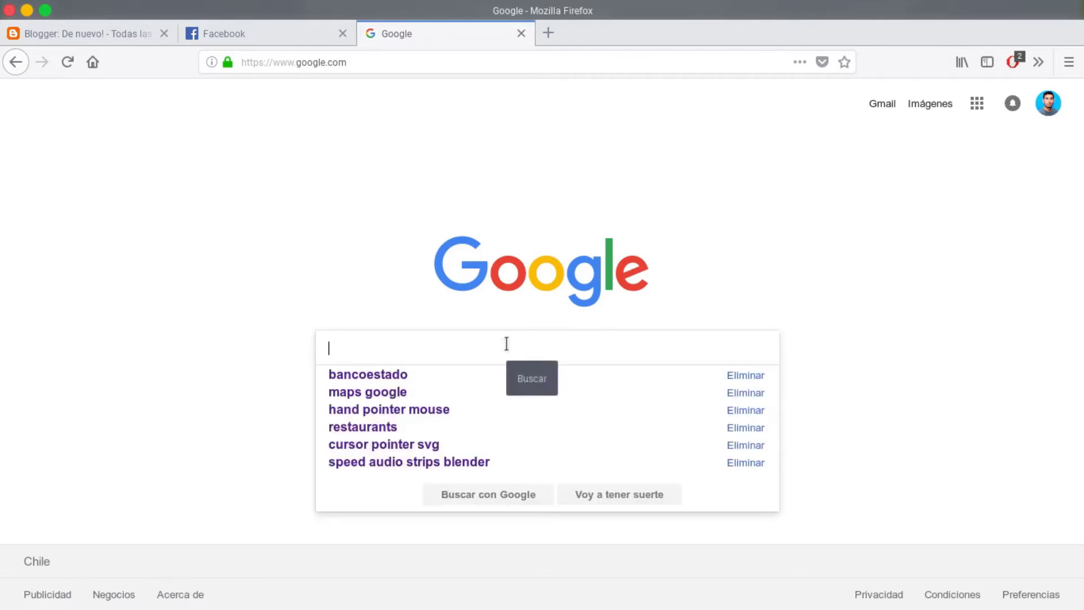
text(punteros del mouse)
key(Return)
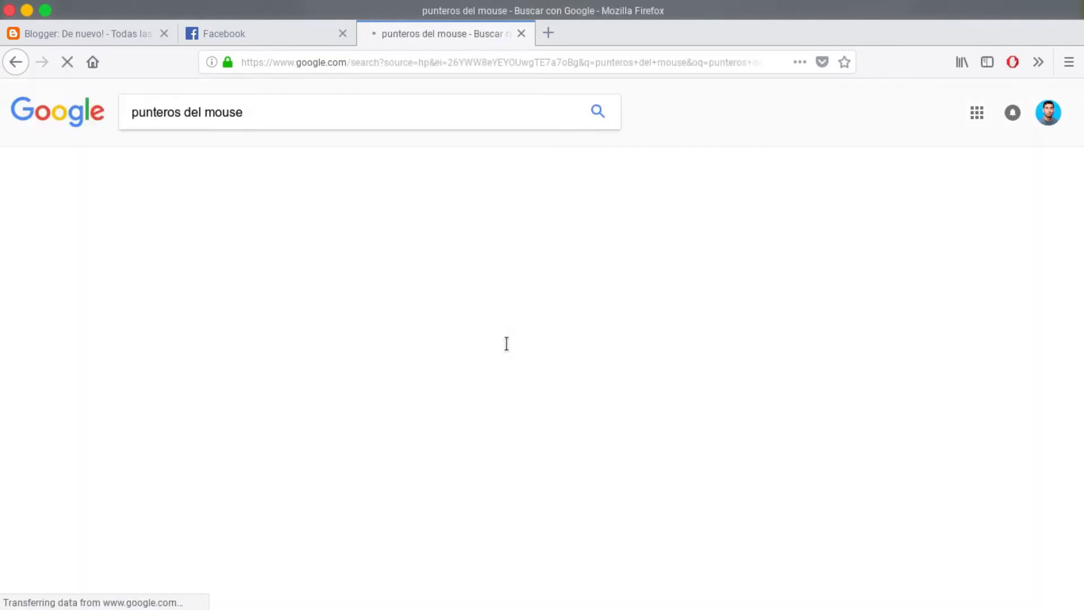
click(200, 160)
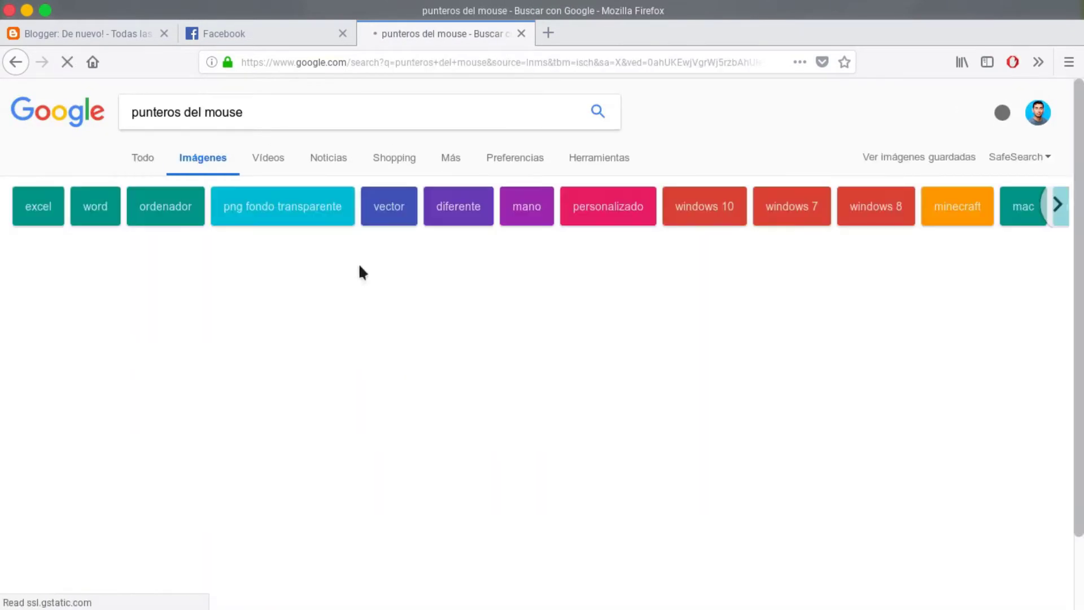
scroll(445, 332, down, 3)
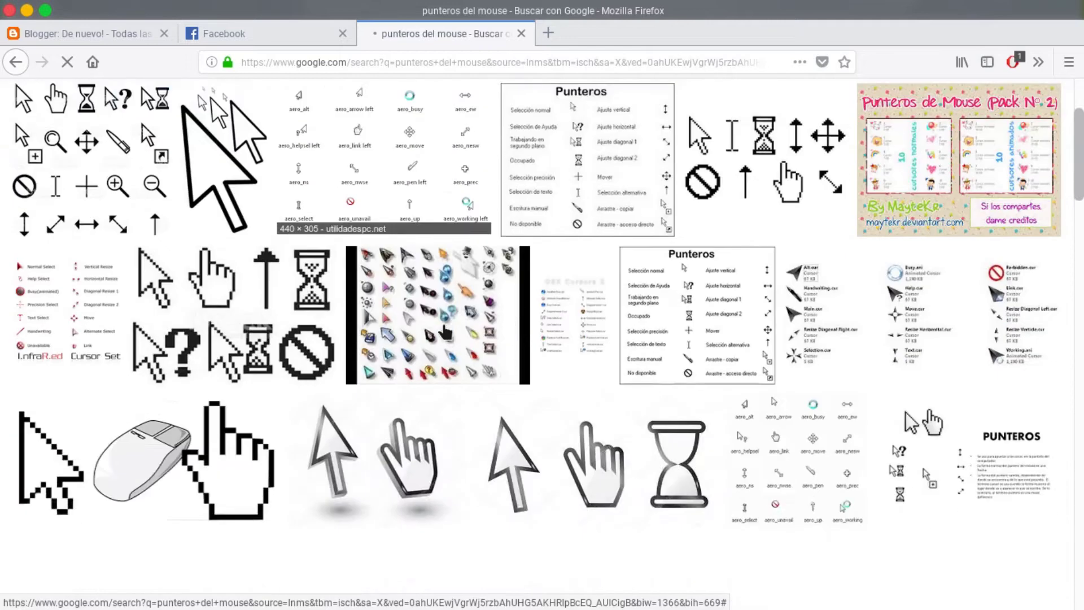
scroll(446, 332, down, 2)
scroll(446, 332, down, 2)
scroll(446, 331, up, 6)
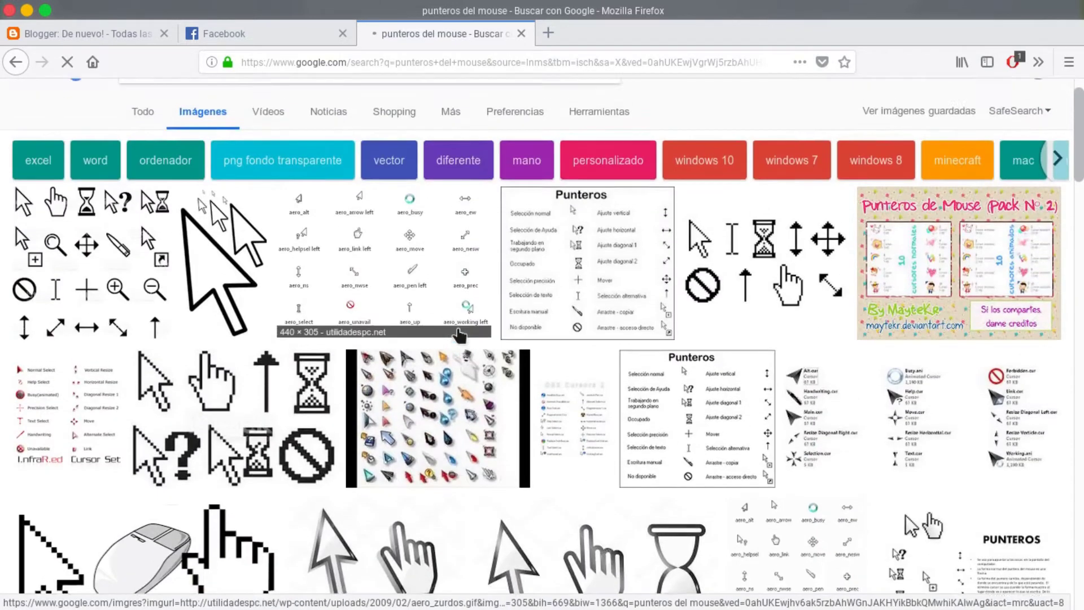
click(389, 206)
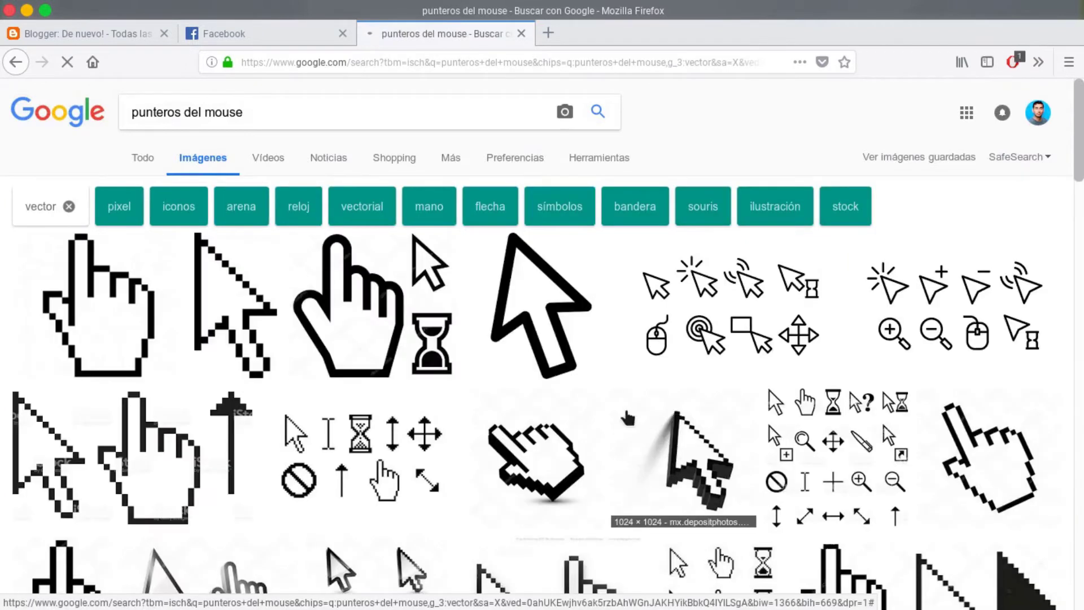
scroll(361, 254, down, 1)
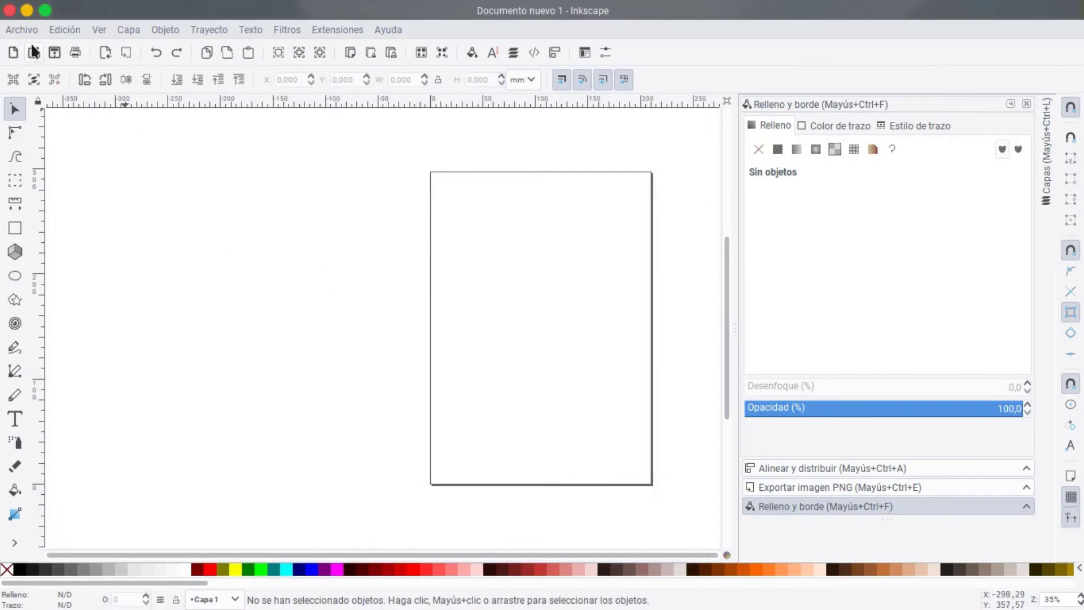
- Open the recent mouse-pointers.svg drawing and bring the hand and arrow into view
click(25, 28)
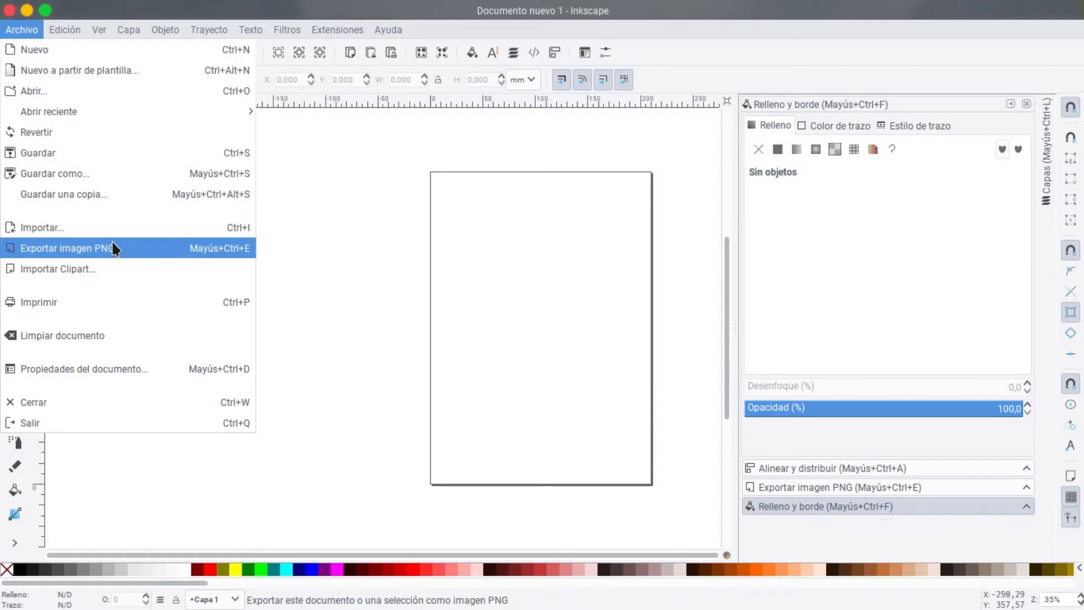
mouse_move(48, 110)
click(314, 112)
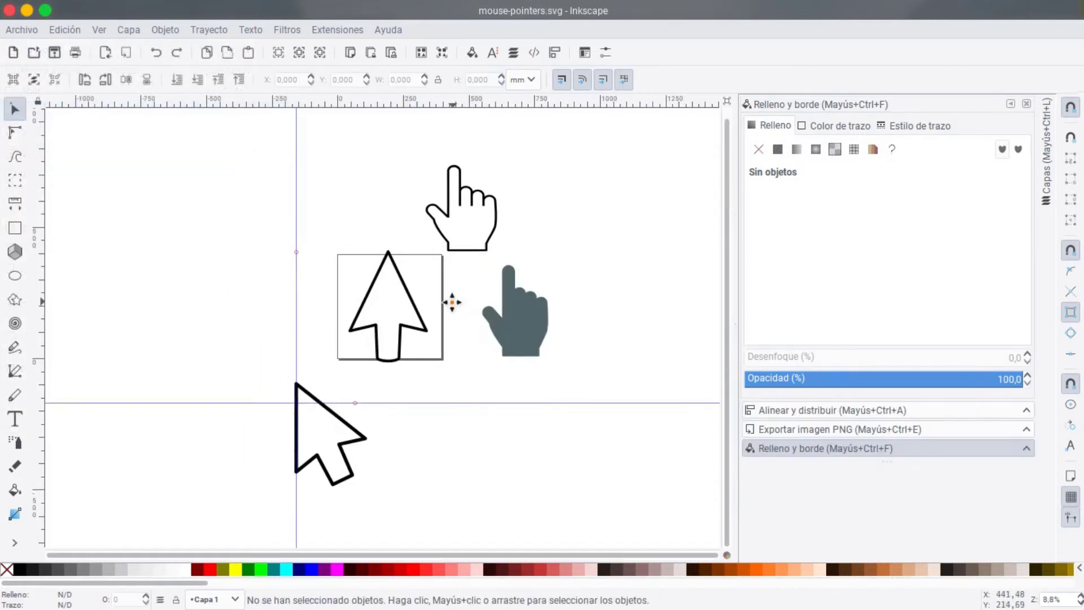
ctrl+scroll(451, 300, up, 1)
ctrl+scroll(435, 303, up, 1)
middle_drag(523, 279, 546, 389)
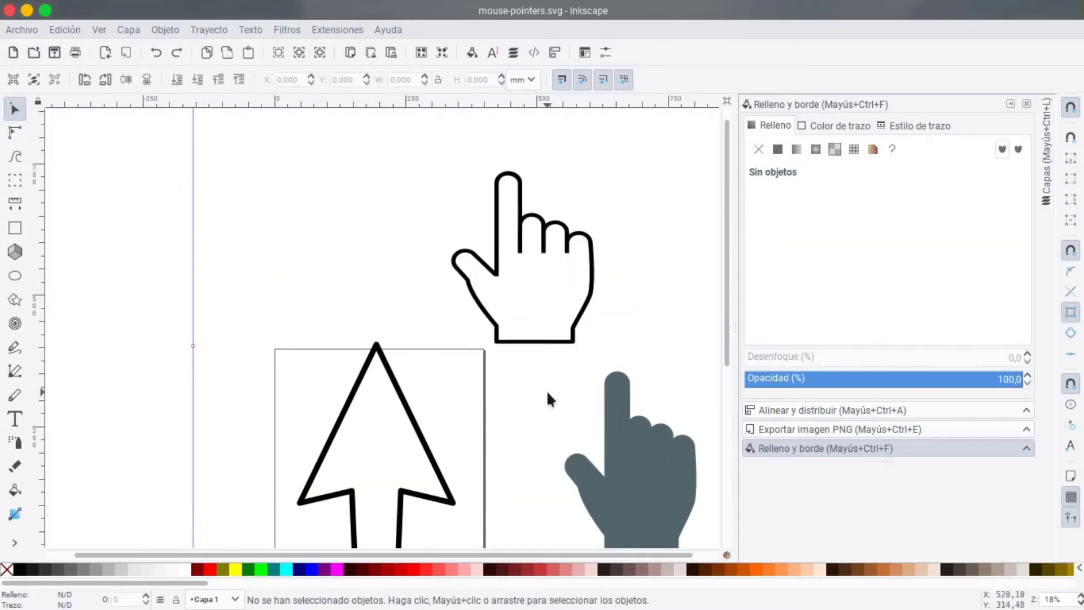
ctrl+scroll(543, 389, down, 1)
scroll(395, 451, down, 1)
middle_drag(314, 551, 326, 450)
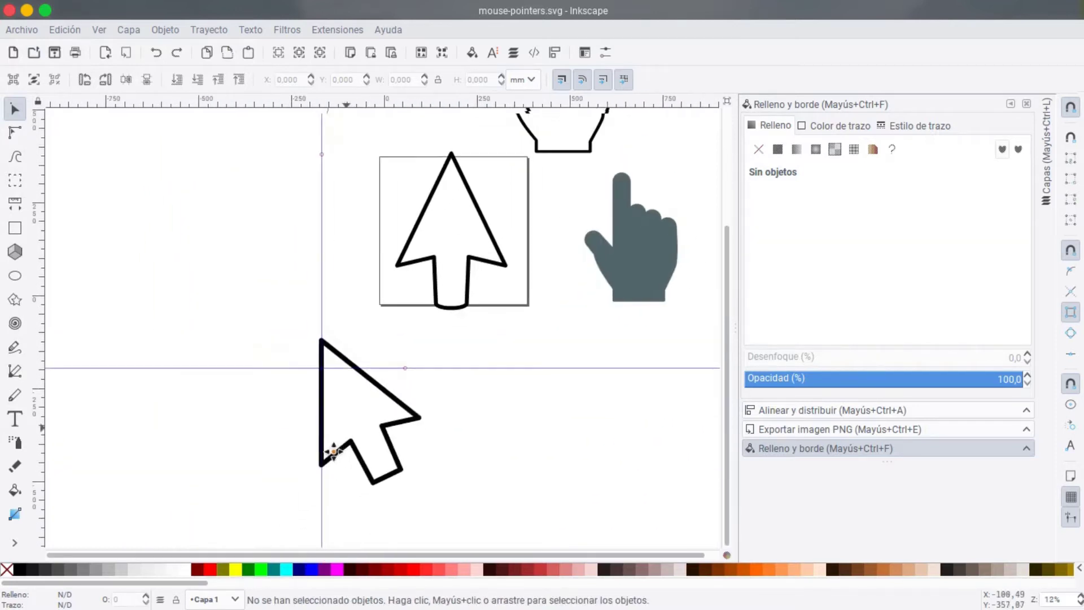
middle_drag(381, 308, 357, 353)
- Move the outlined hand group down beside the arrow, then close without saving
click(551, 182)
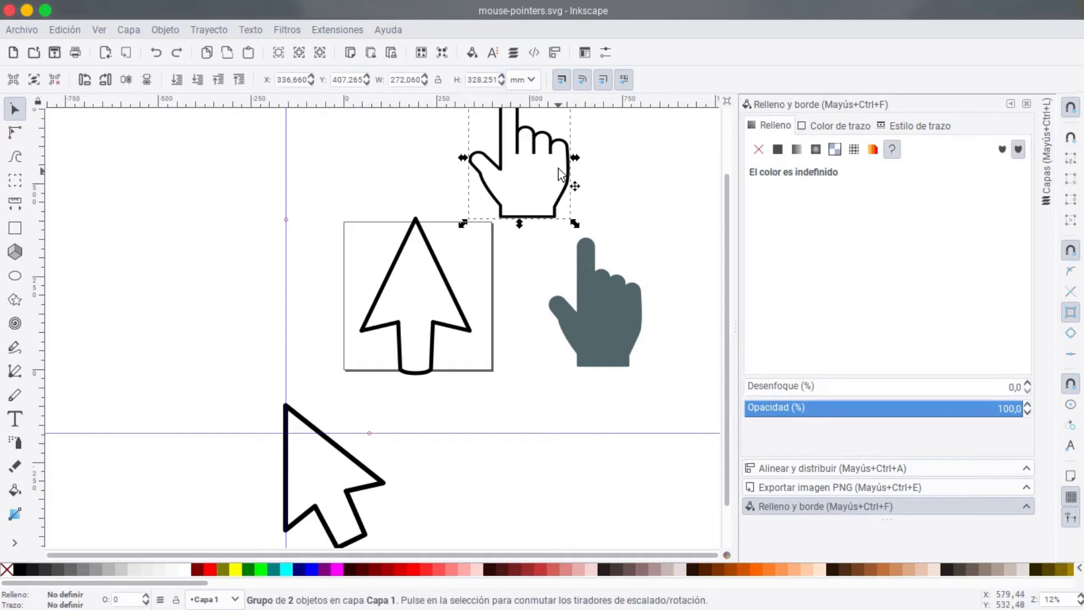
drag(553, 148, 556, 266)
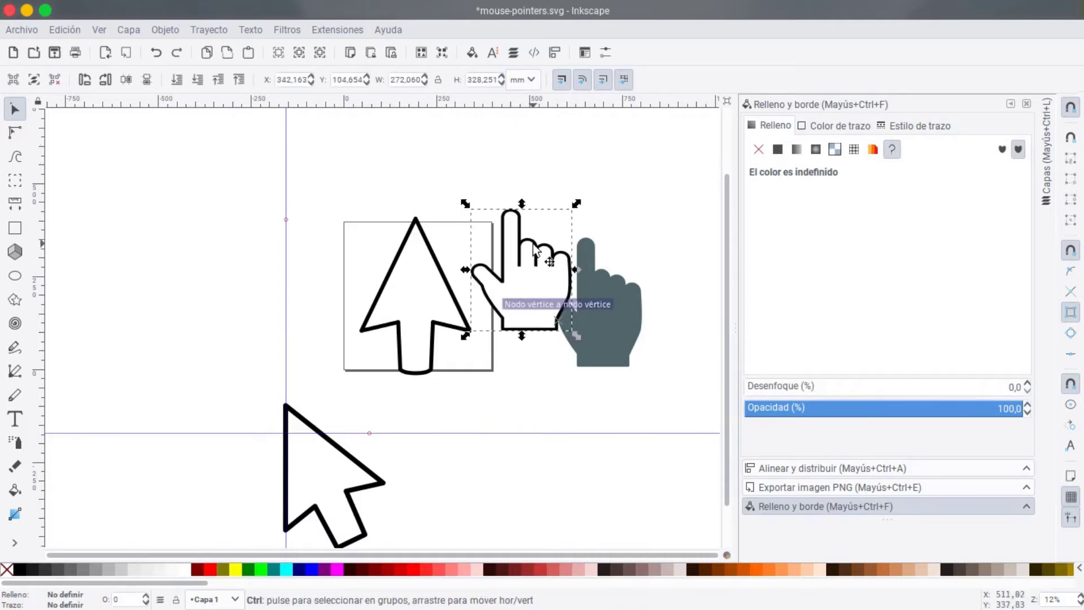
ctrl+scroll(522, 251, up, 2)
click(401, 240)
ctrl+scroll(401, 241, down, 2)
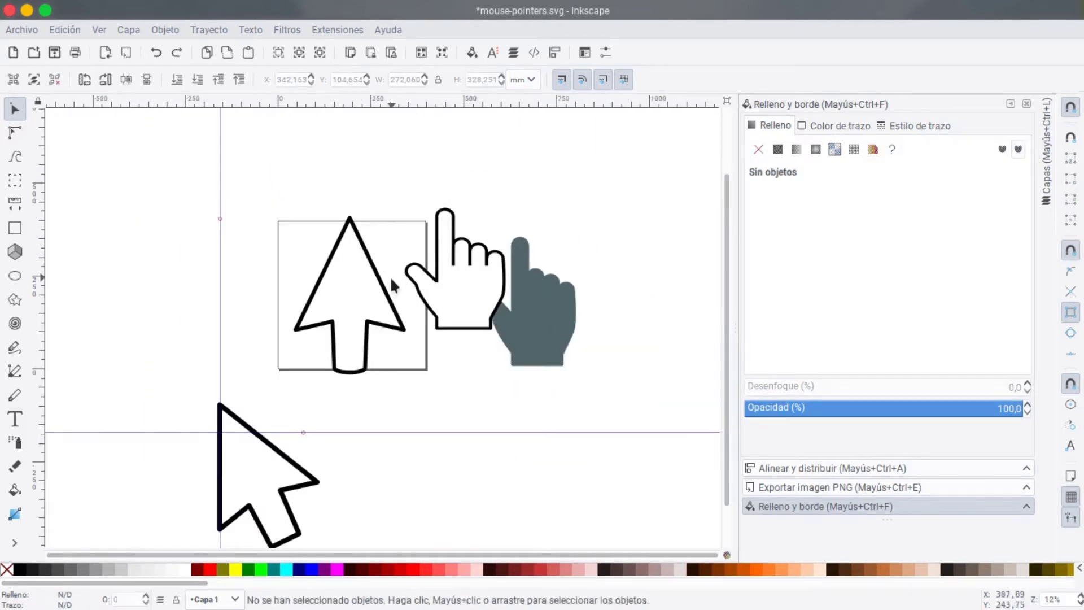
click(11, 10)
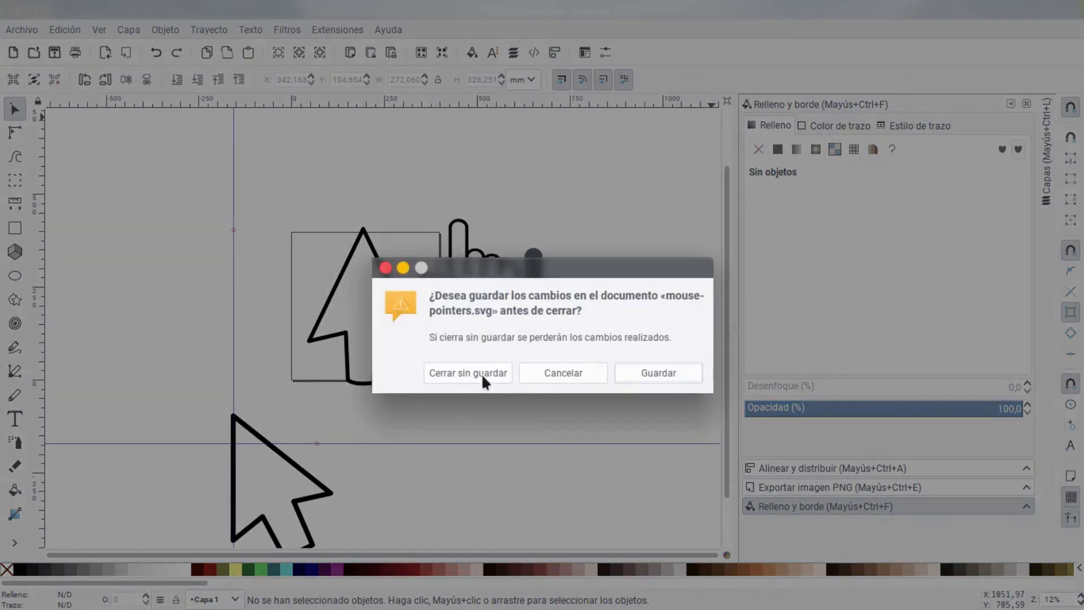
click(481, 373)
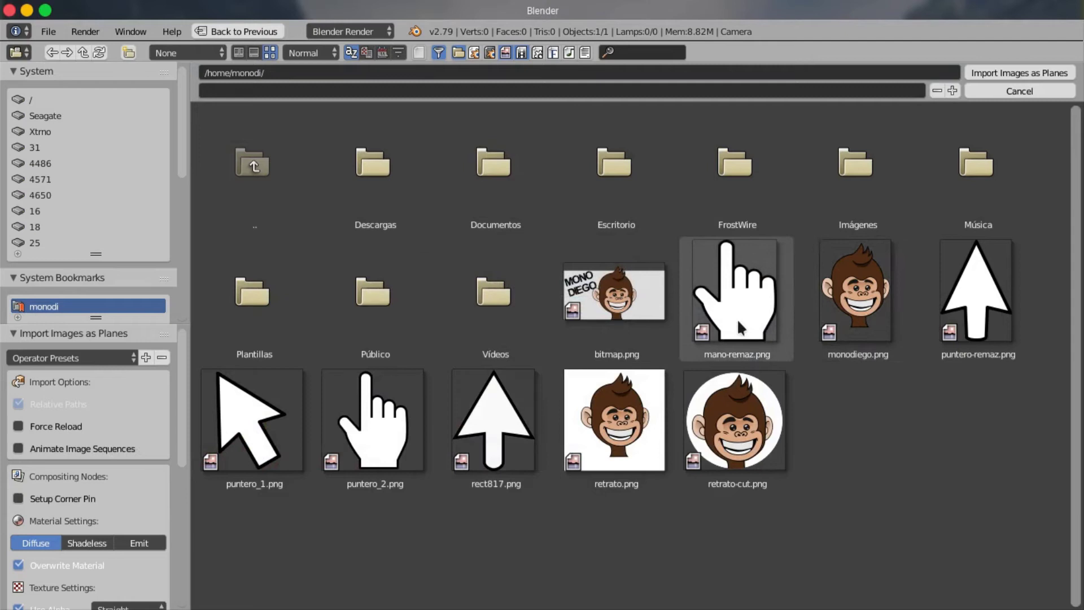
- Import puntero-remaz.png as a plane, then delete that first plane
click(983, 296)
click(990, 79)
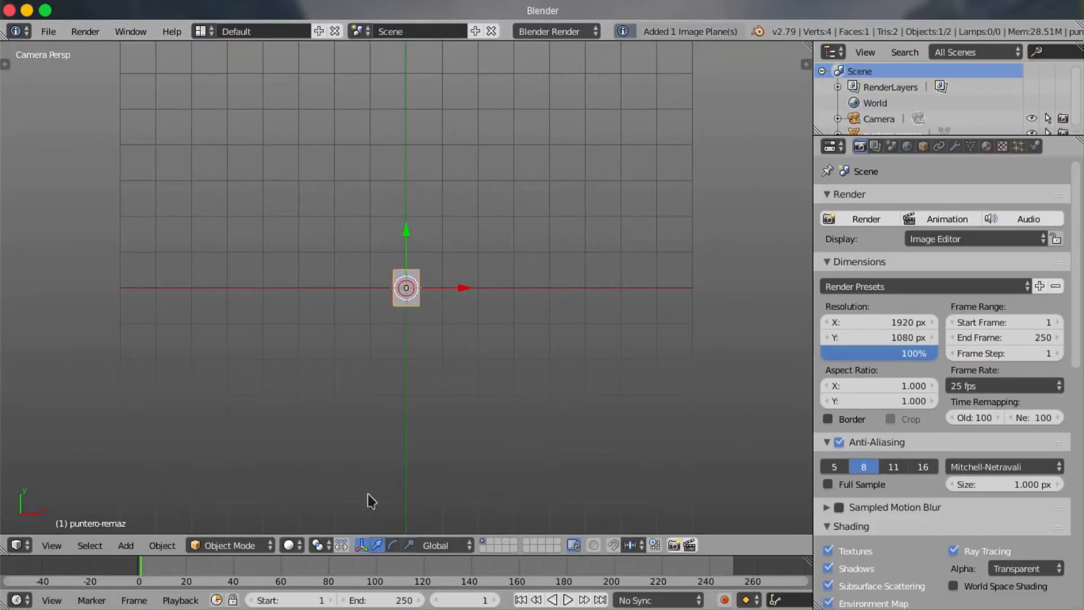
key(Delete)
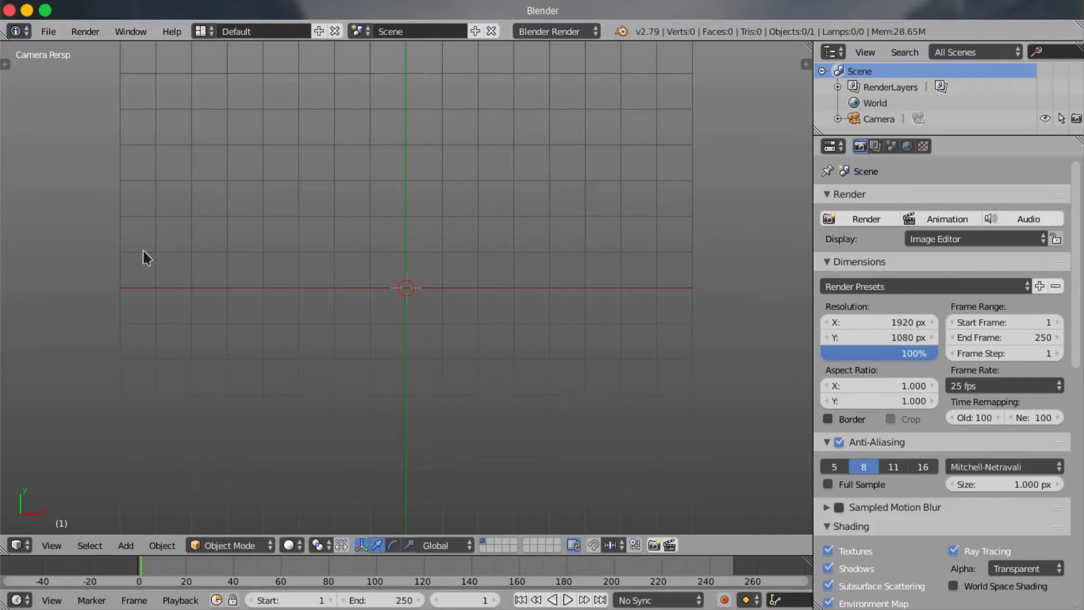
key(ctrl+a)
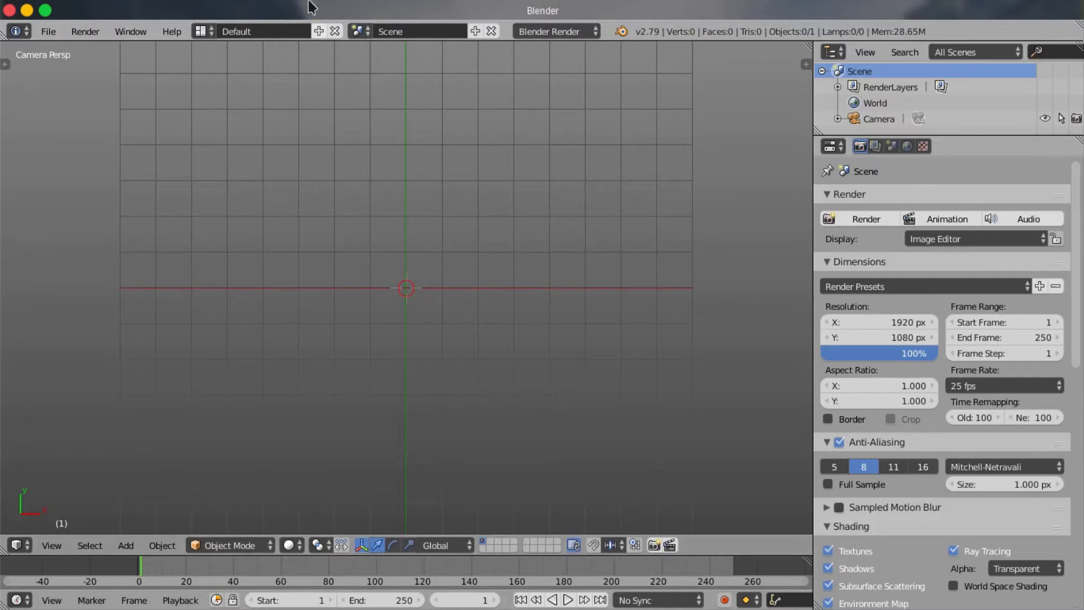
- Import puntero-remaz.png as an image plane with Shadeless material and Premultiplied alpha
key(shift+a)
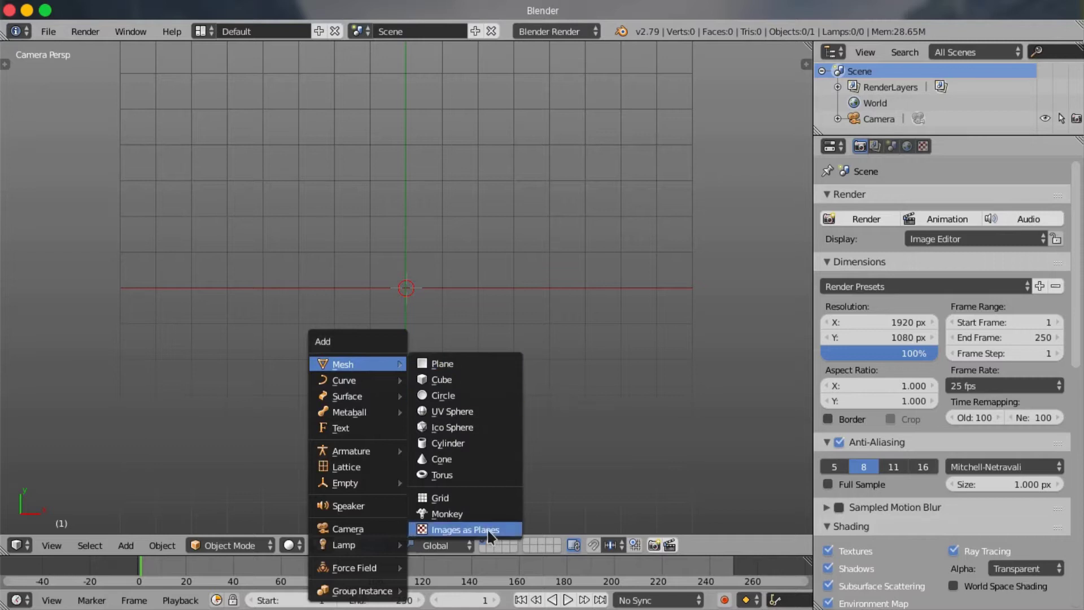
click(486, 530)
click(940, 288)
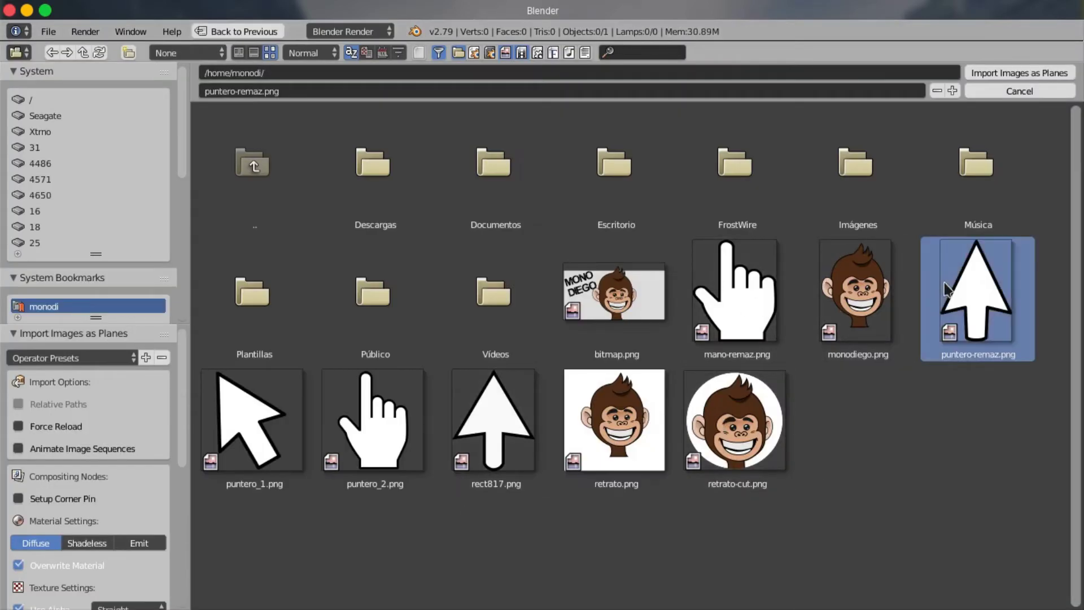
click(71, 544)
scroll(114, 502, down, 5)
click(123, 480)
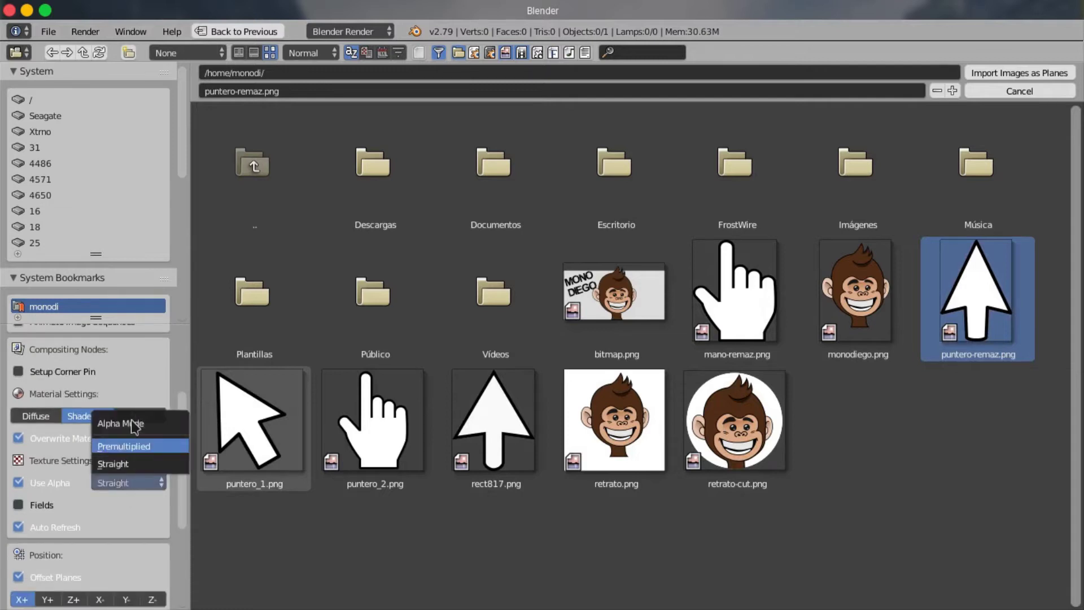
click(136, 447)
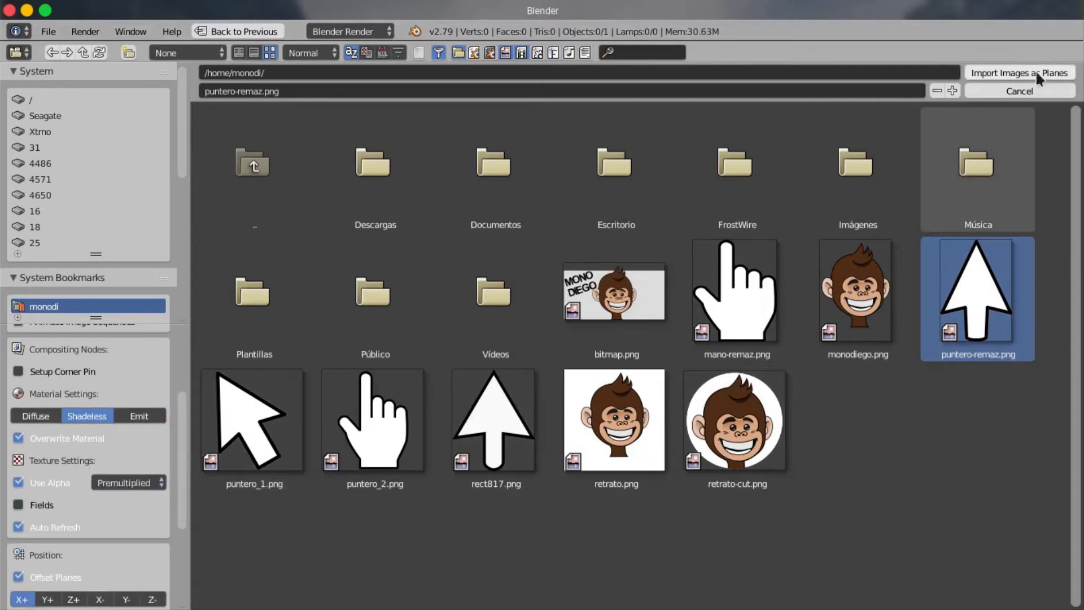
click(1043, 73)
- Set viewport shading to Material so the arrow texture shows
scroll(429, 293, up, 4)
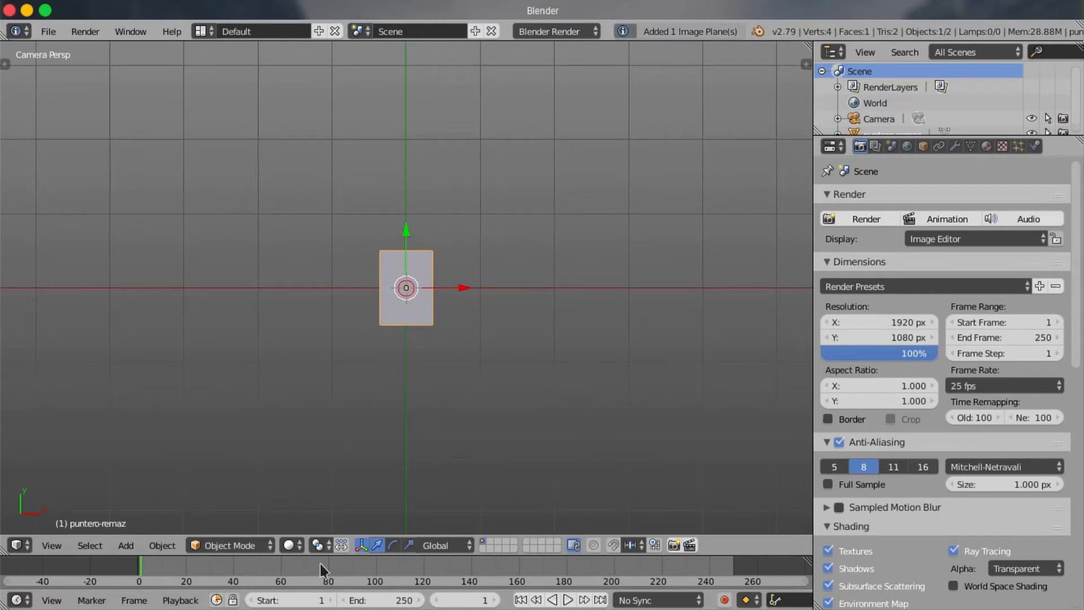
click(293, 546)
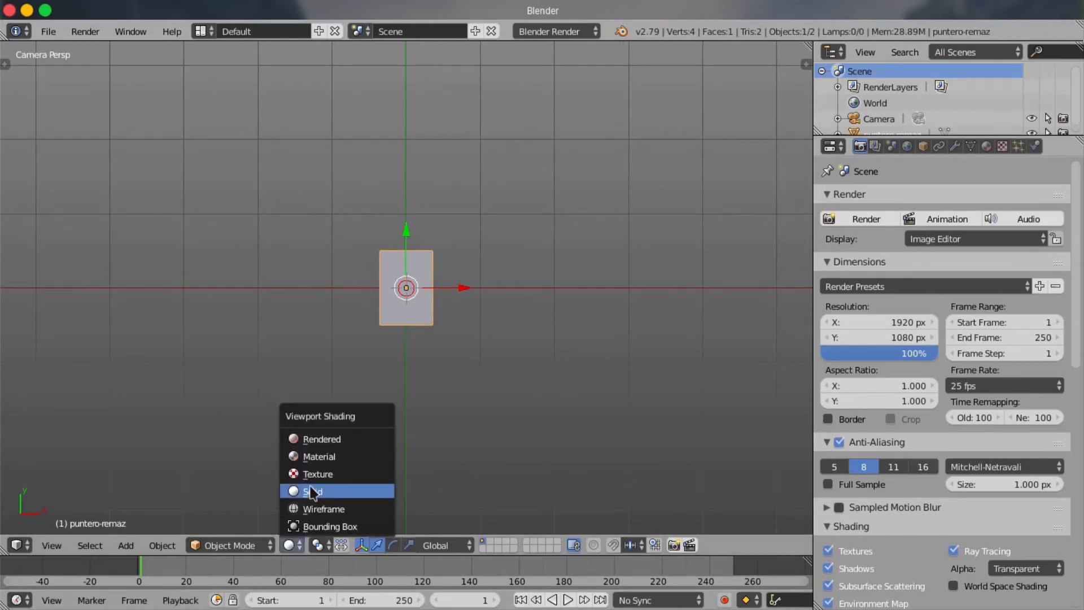
click(316, 455)
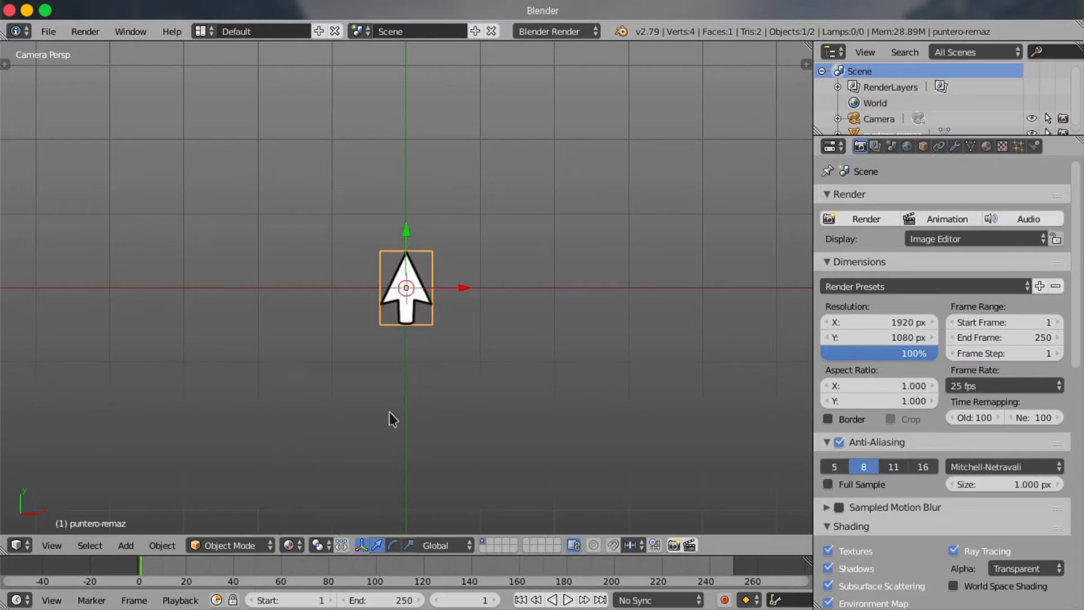
- Rotate the arrow plane slightly clockwise about Z in two passes so it leans like a pointer
key(r)
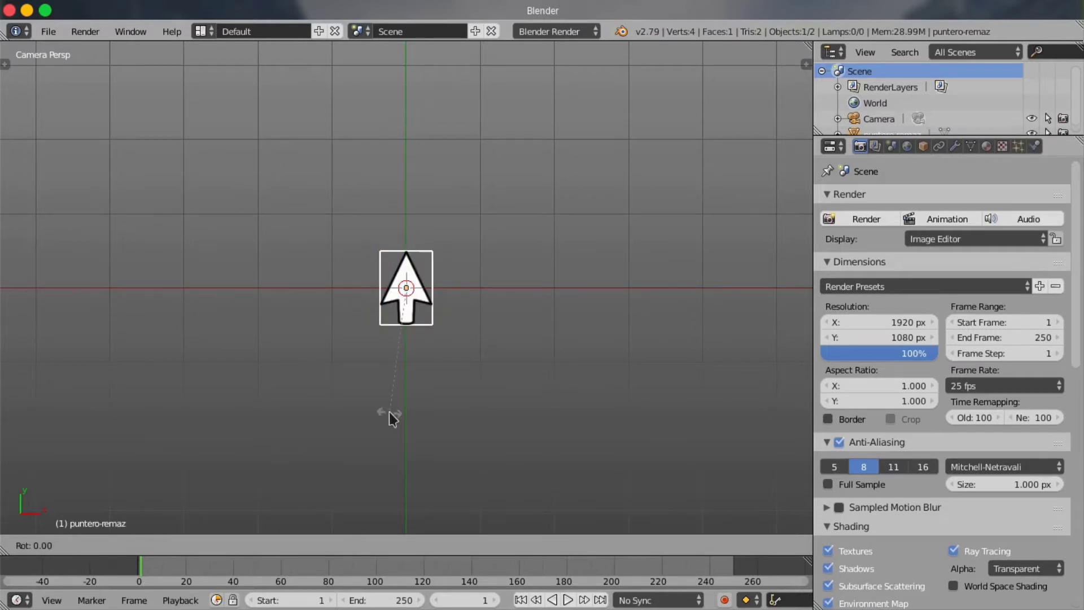
click(443, 374)
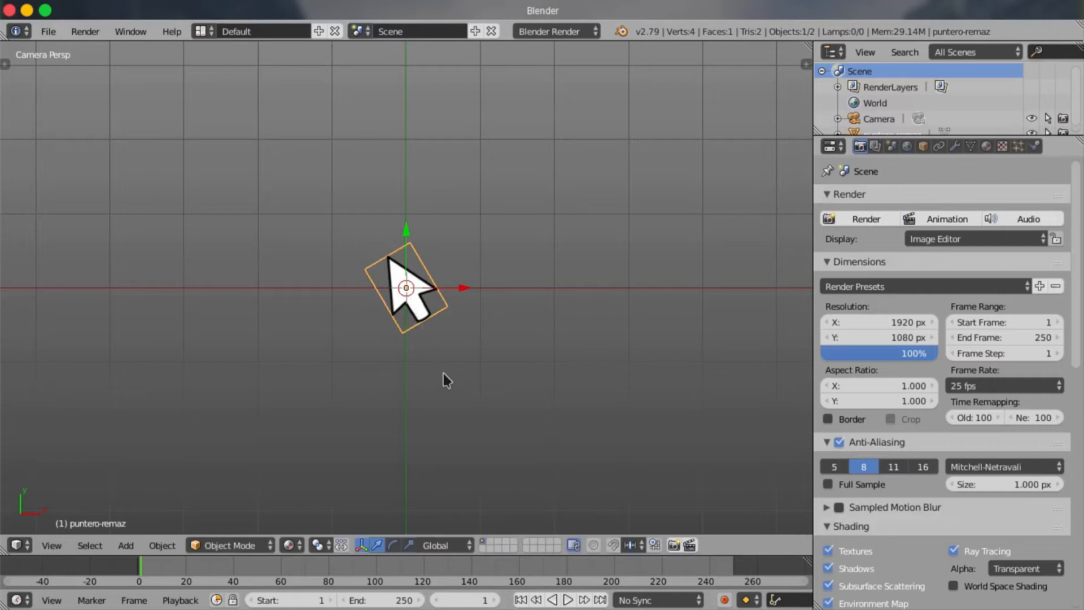
scroll(406, 305, up, 4)
scroll(350, 214, up, 5)
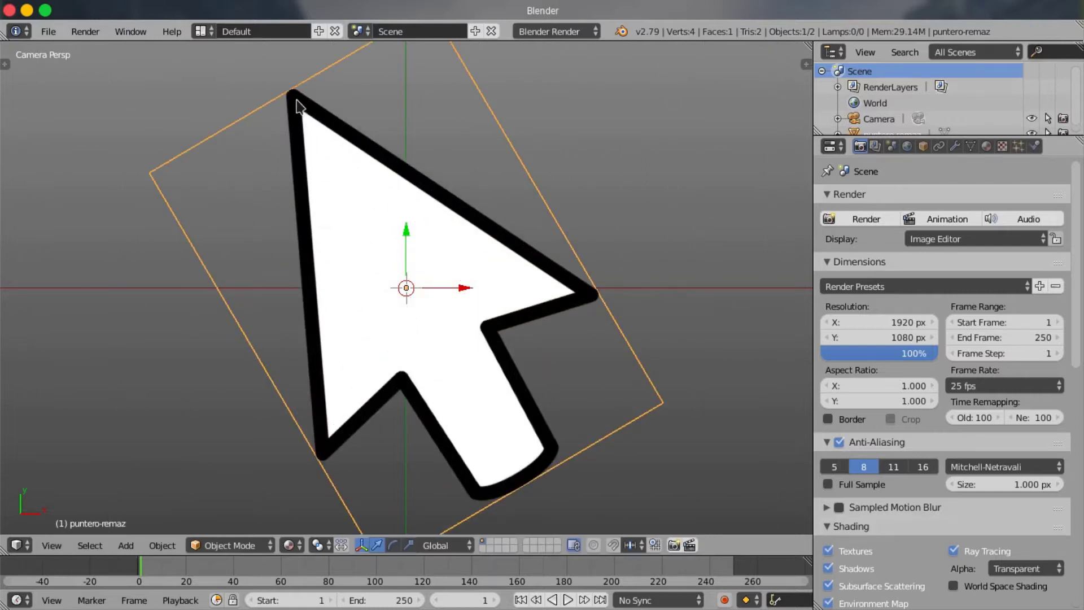
key(r)
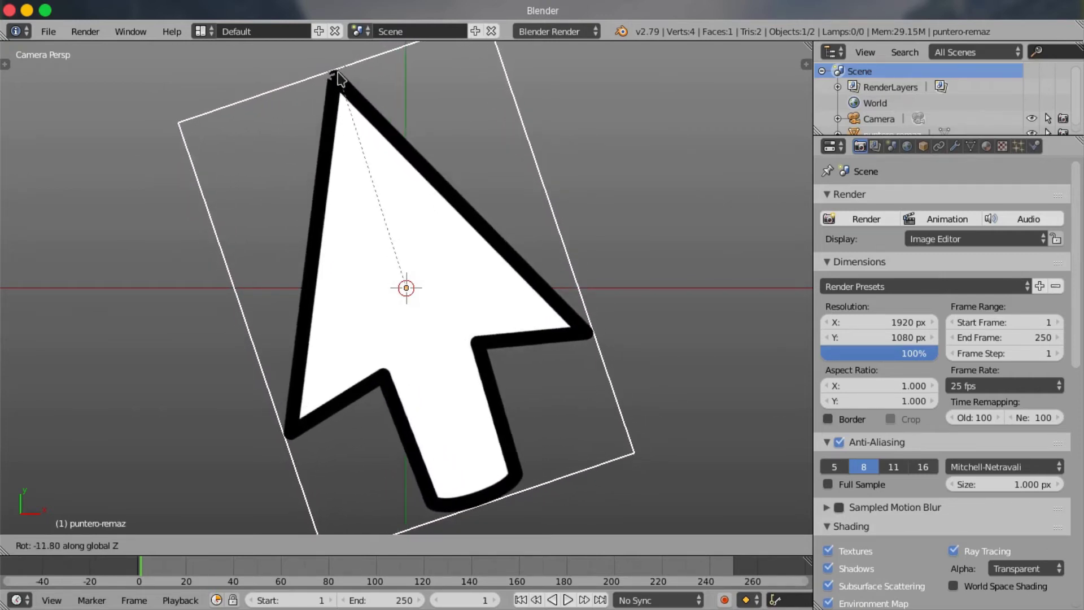
click(309, 95)
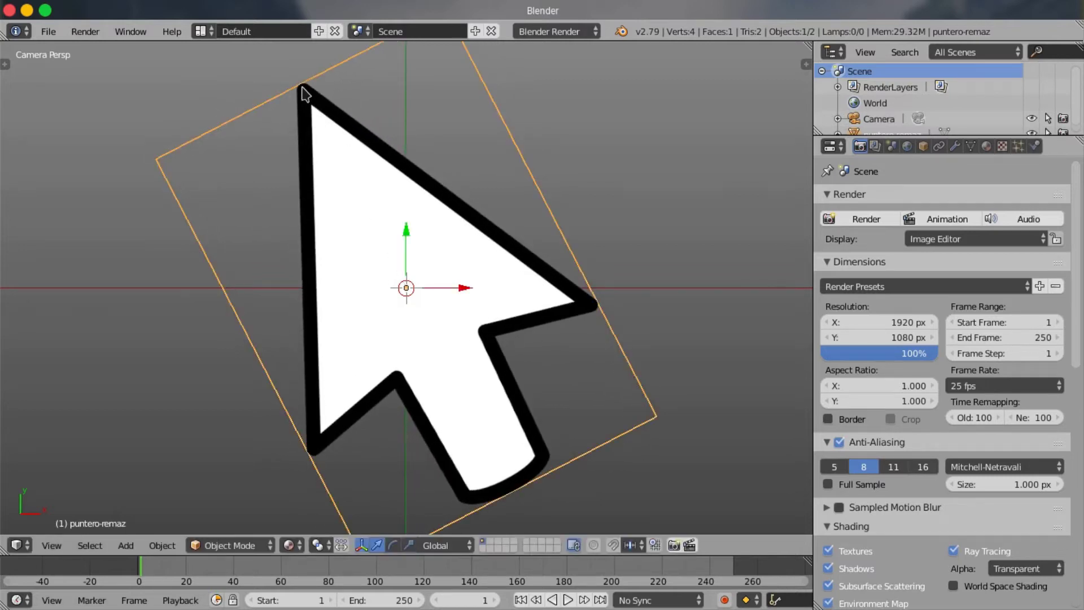
scroll(379, 164, down, 5)
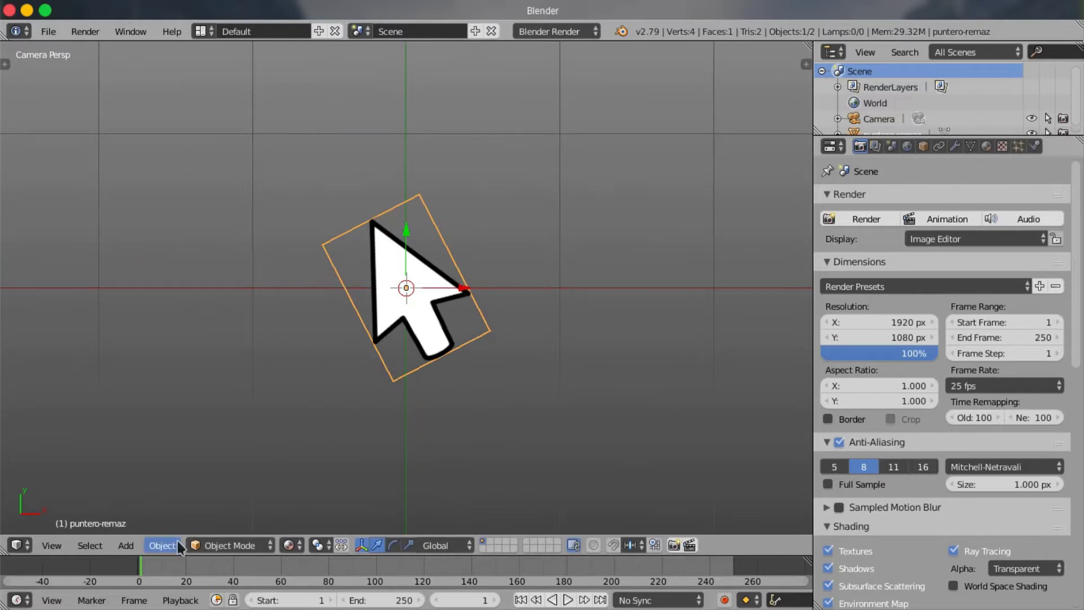
- Apply rotation and scale to the arrow plane (0° rotation, 1.000 scale) and fit the camera view
click(172, 546)
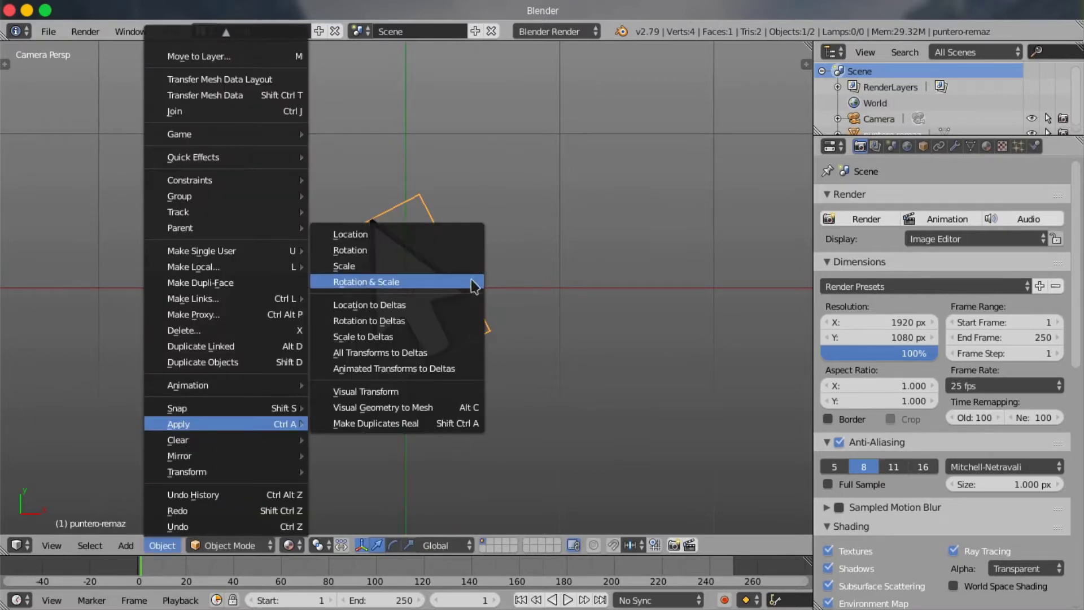
click(443, 252)
click(806, 65)
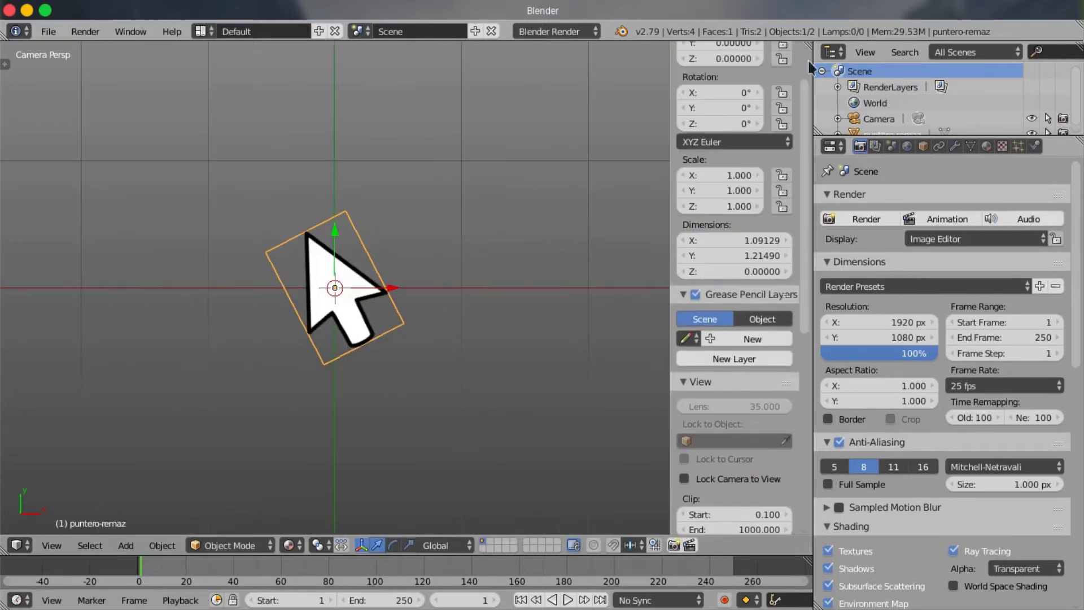
scroll(715, 156, up, 3)
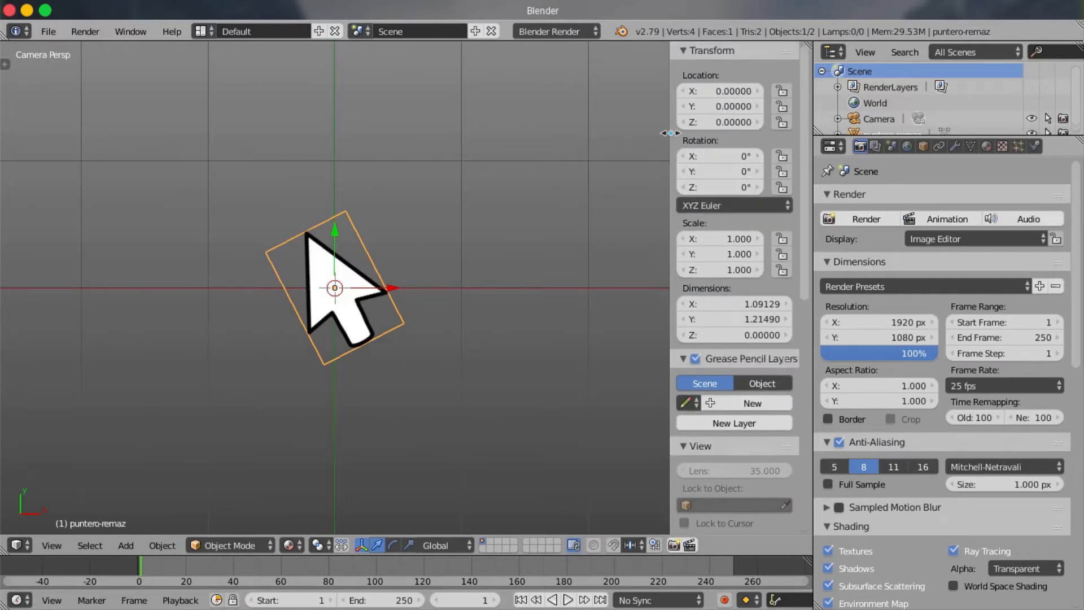
drag(670, 133, 802, 134)
scroll(373, 398, down, 3)
scroll(370, 382, down, 2)
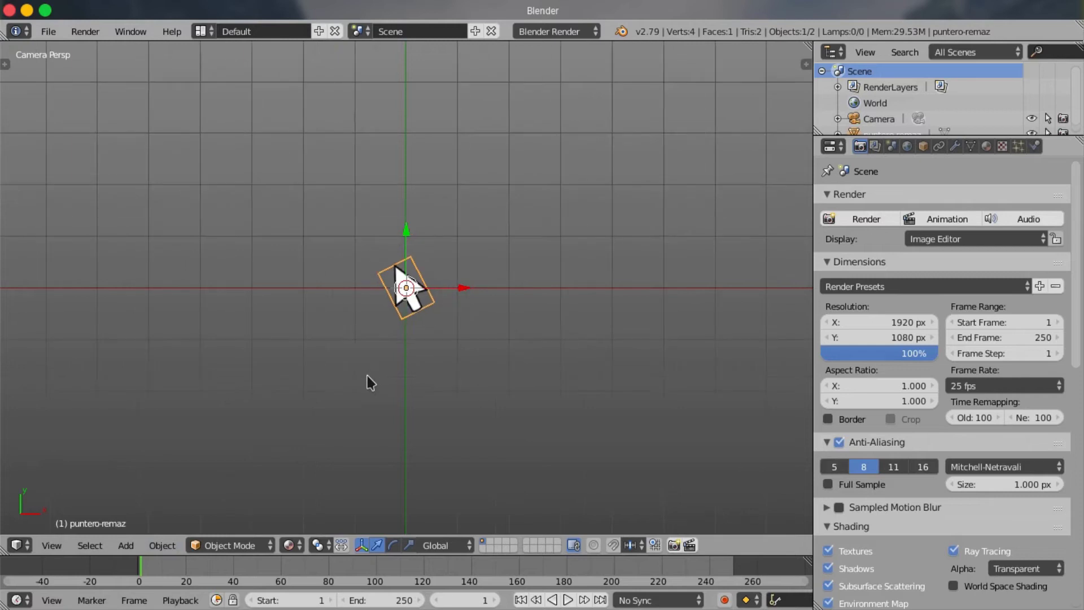
key(Home)
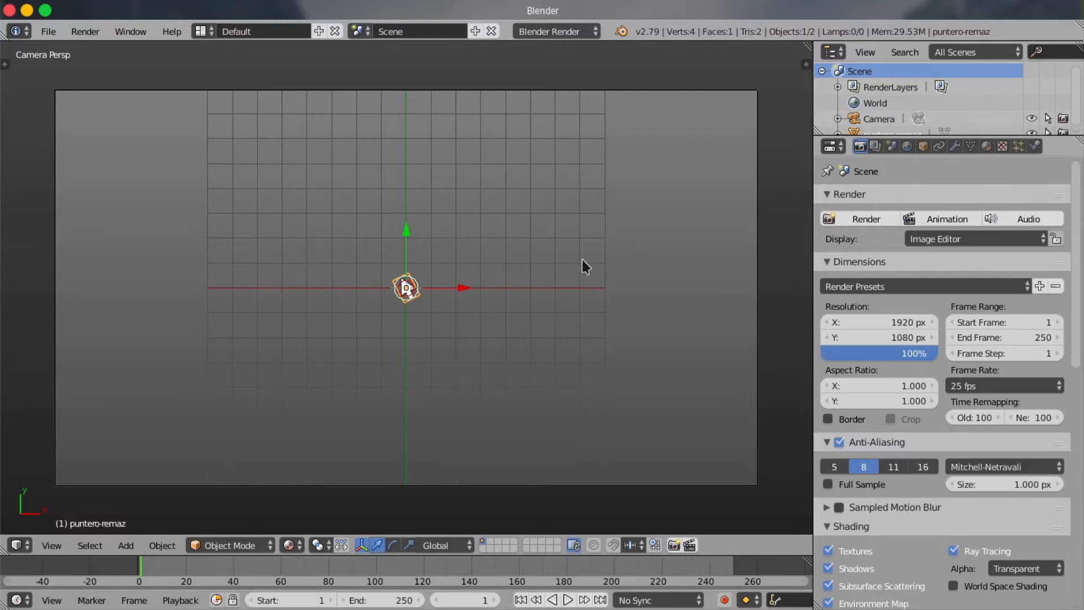
- Import the retrato-cut.png monkey portrait as an image plane at the origin
key(shift+a)
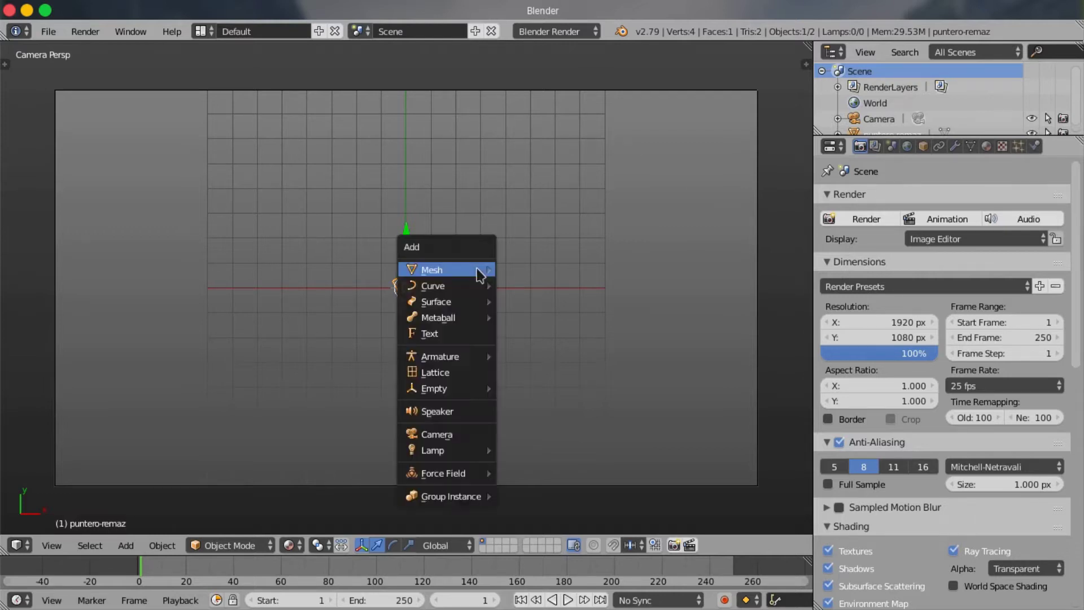
mouse_move(440, 269)
click(554, 436)
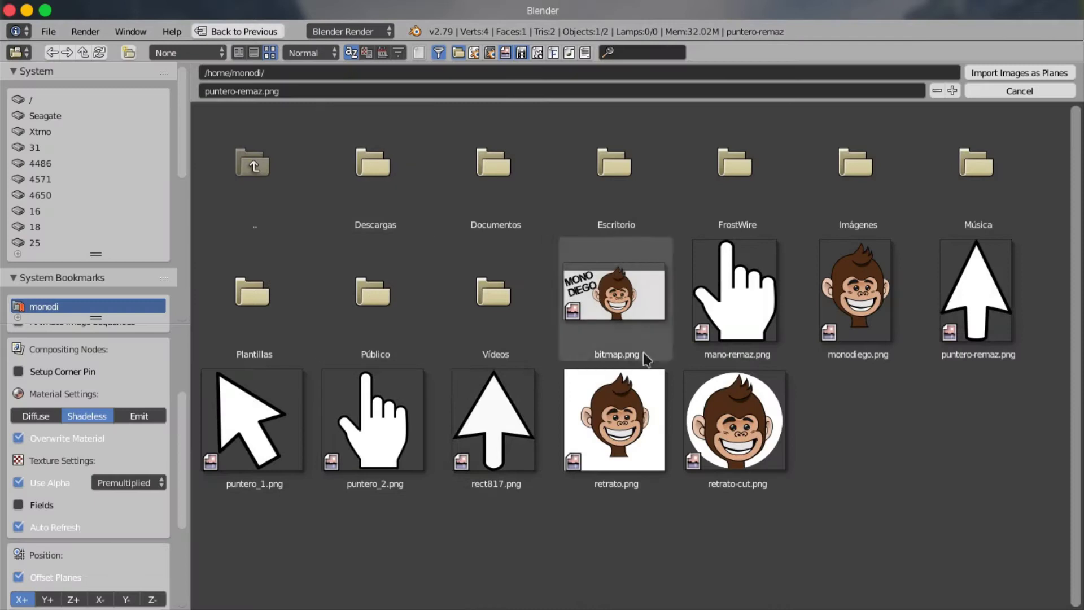
click(737, 424)
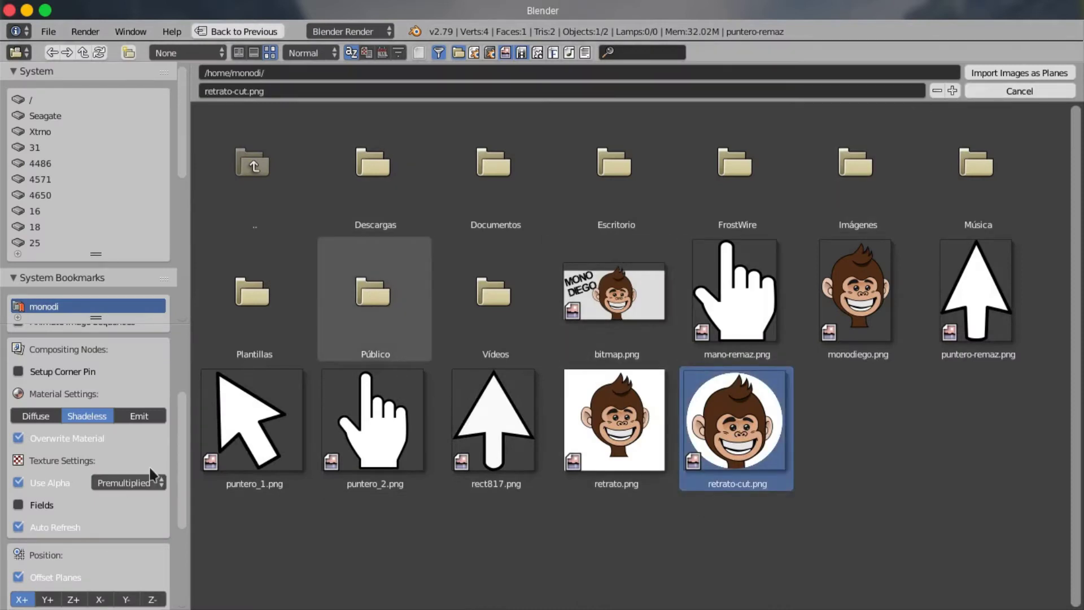
scroll(97, 414, down, 3)
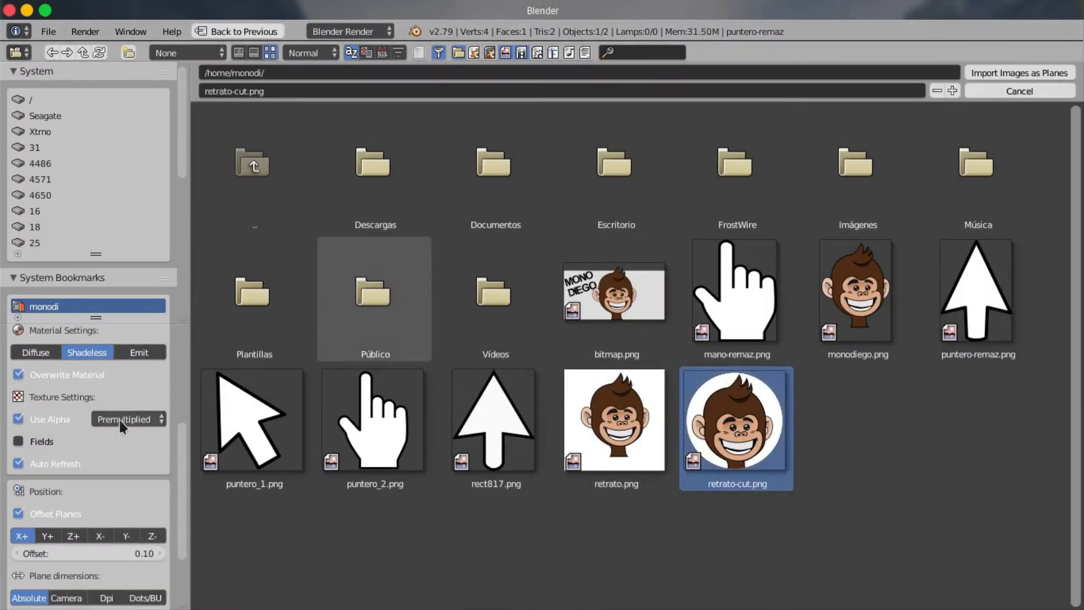
click(987, 84)
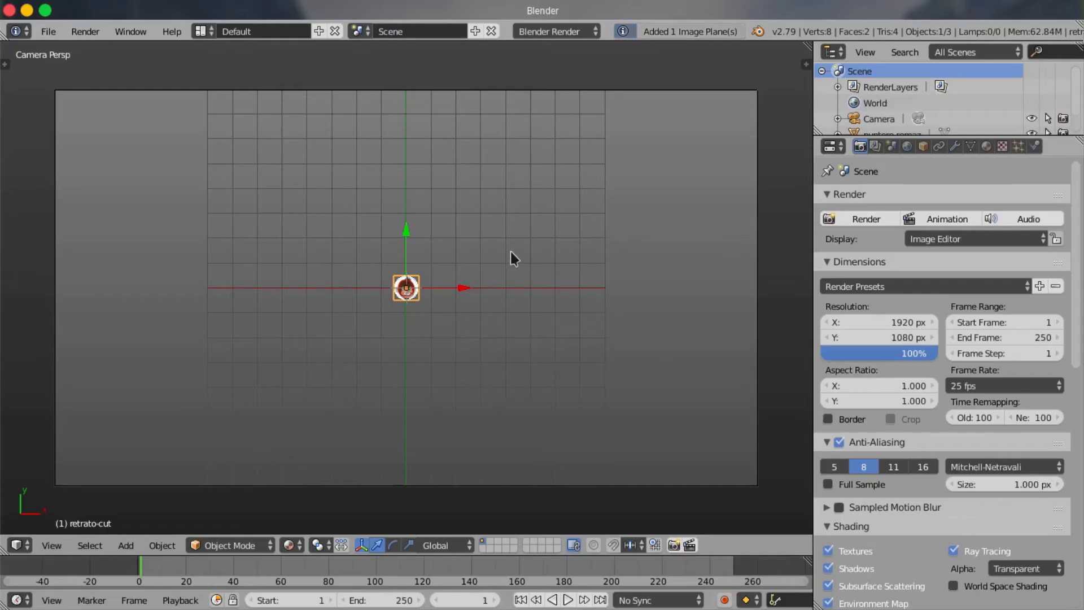
- Scale up the monkey portrait plane about 2.3x and more, then raise it along Y
key(s)
click(661, 210)
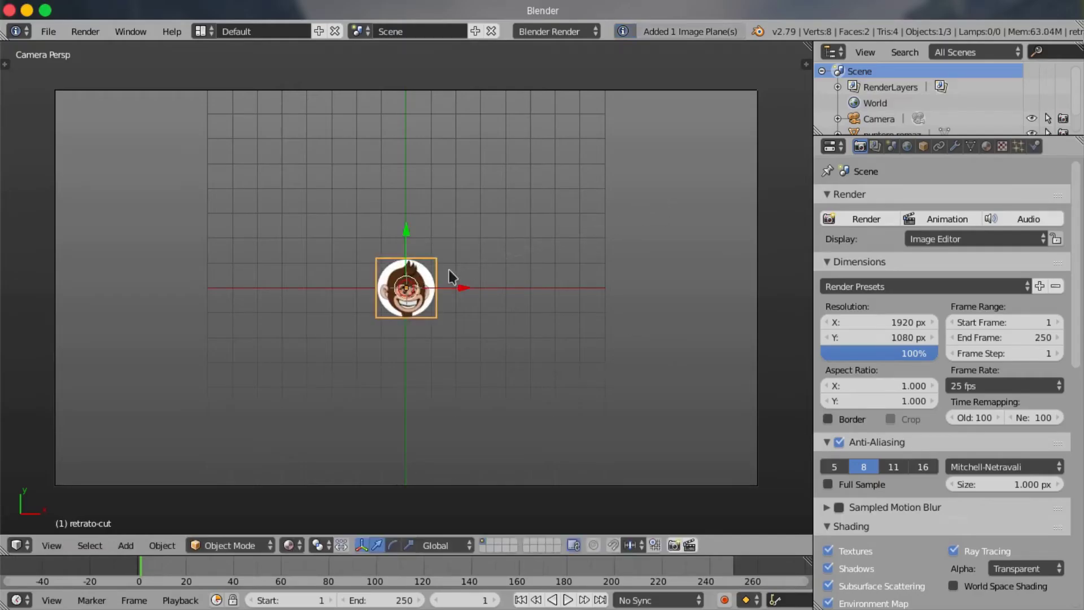
drag(456, 294, 678, 281)
scroll(678, 281, up, 2)
shift+middle_drag(680, 281, 589, 260)
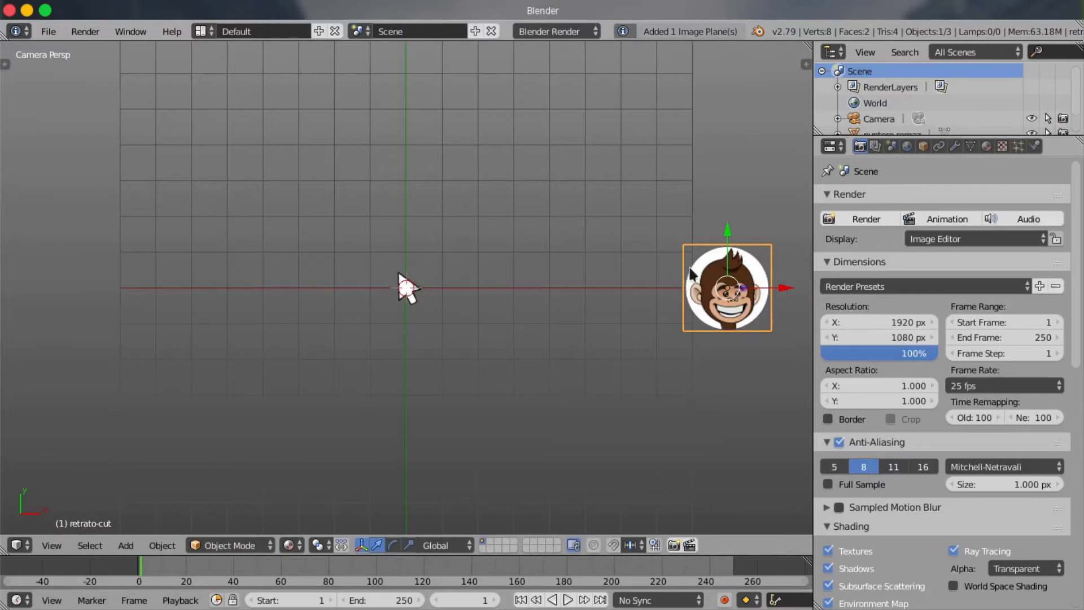
key(s)
click(600, 228)
key(g)
key(y)
click(600, 124)
scroll(328, 276, down, 2)
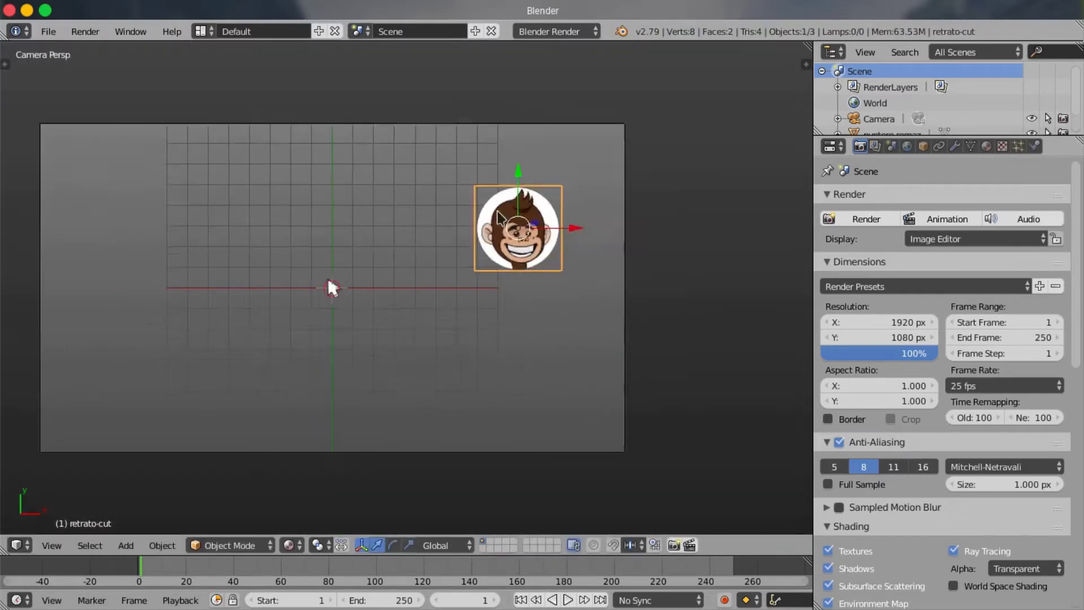
scroll(307, 261, down, 1)
- Shift the arrow plane left along X and reposition the portrait along X toward the right
right_click(343, 284)
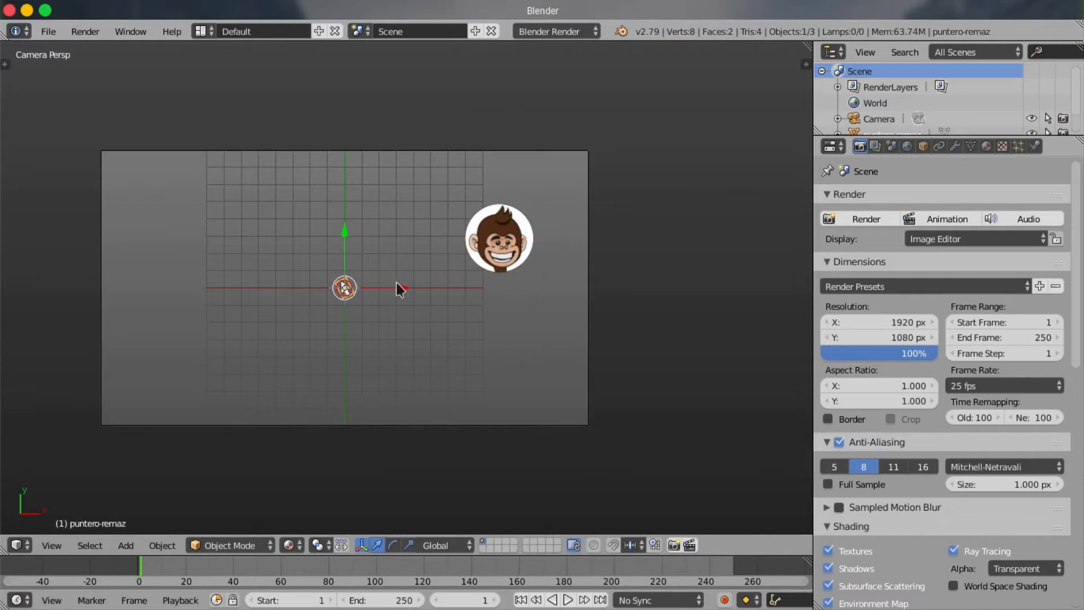
key(g)
key(x)
click(247, 318)
scroll(370, 282, up, 2)
right_click(556, 237)
key(g)
key(x)
click(520, 237)
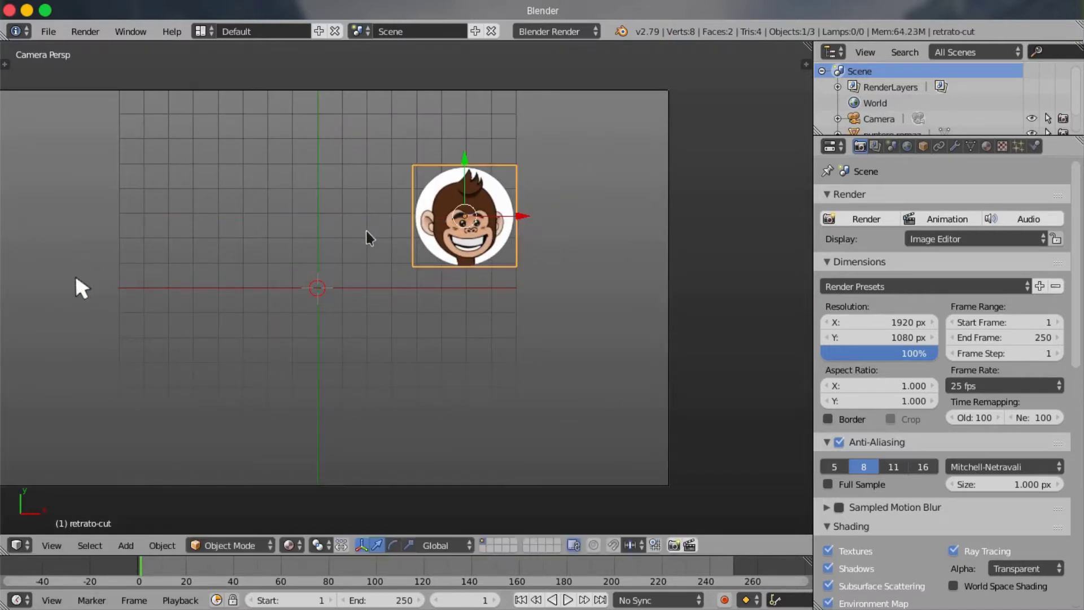
shift+middle_drag(367, 235, 585, 238)
- Move the arrow plane down to the lower left and enlarge it
right_click(305, 311)
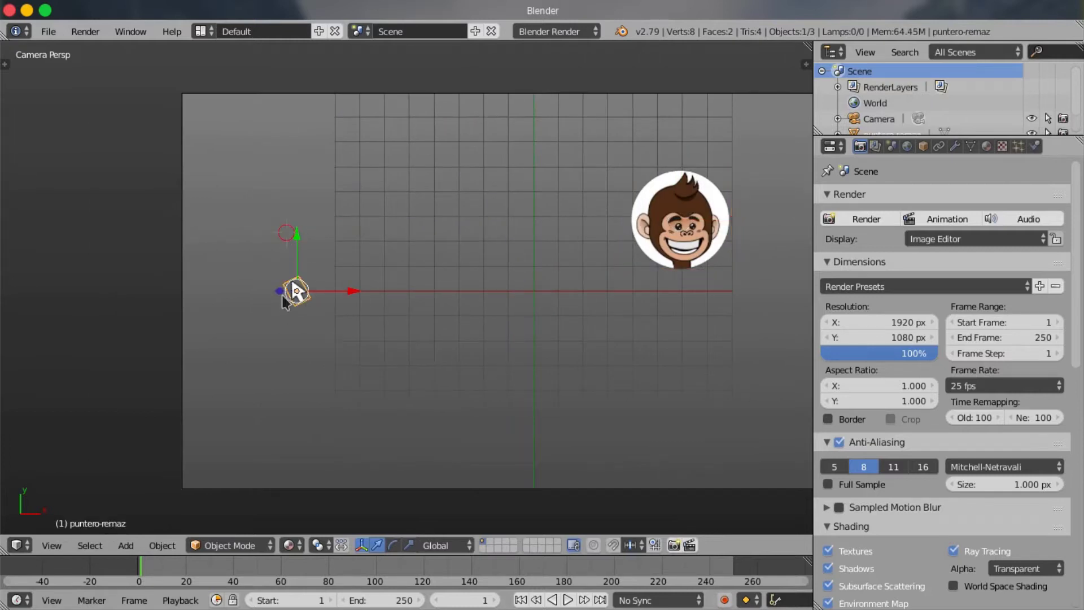
drag(296, 240, 393, 351)
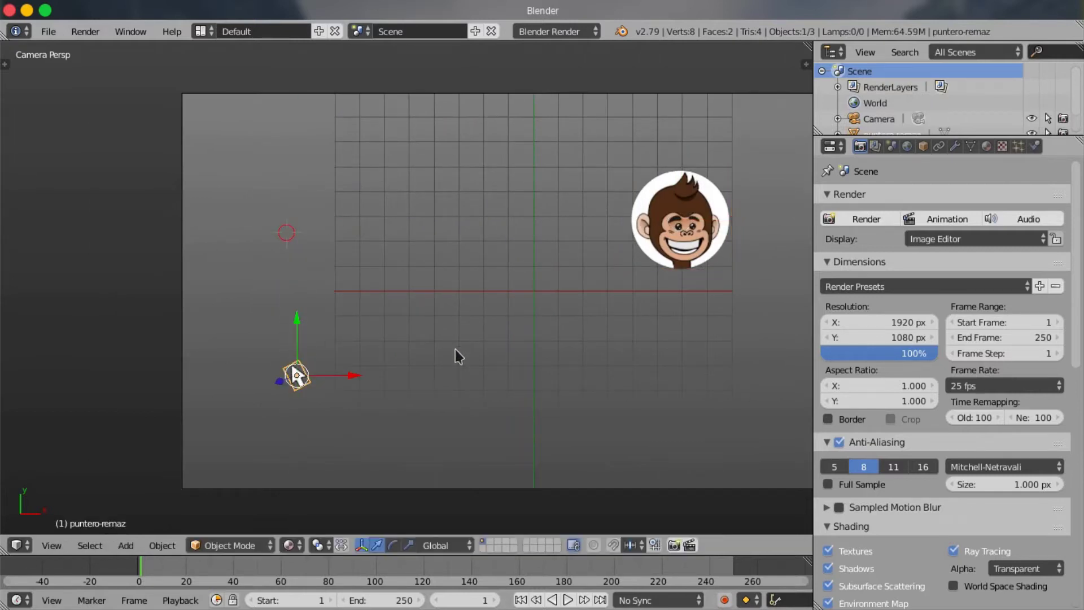
key(r)
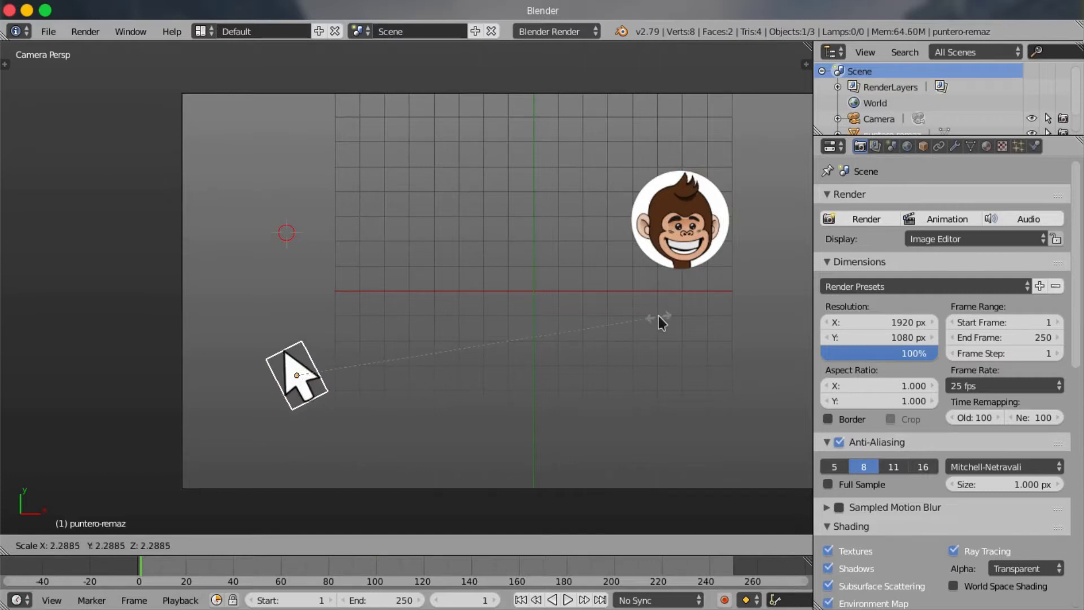
click(575, 329)
scroll(572, 323, down, 2)
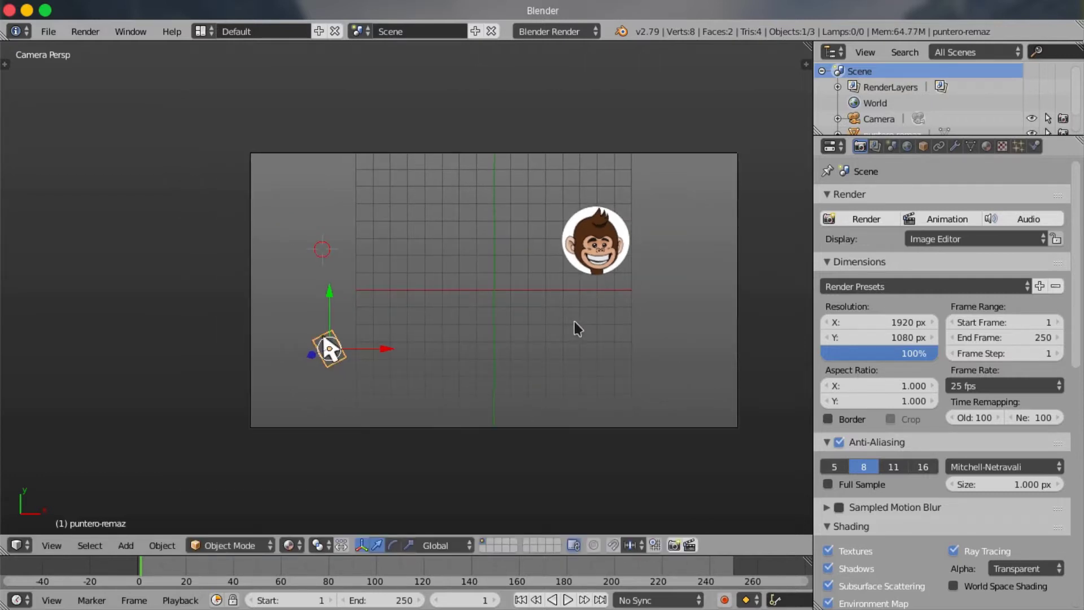
shift+middle_drag(572, 322, 520, 321)
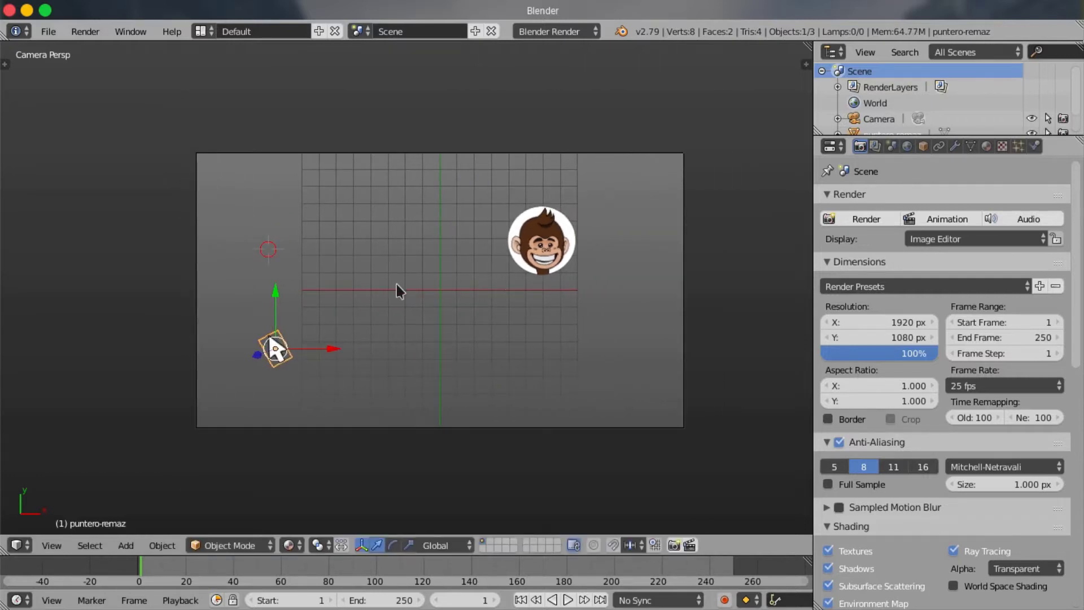
scroll(398, 285, up, 2)
shift+middle_drag(406, 327, 431, 310)
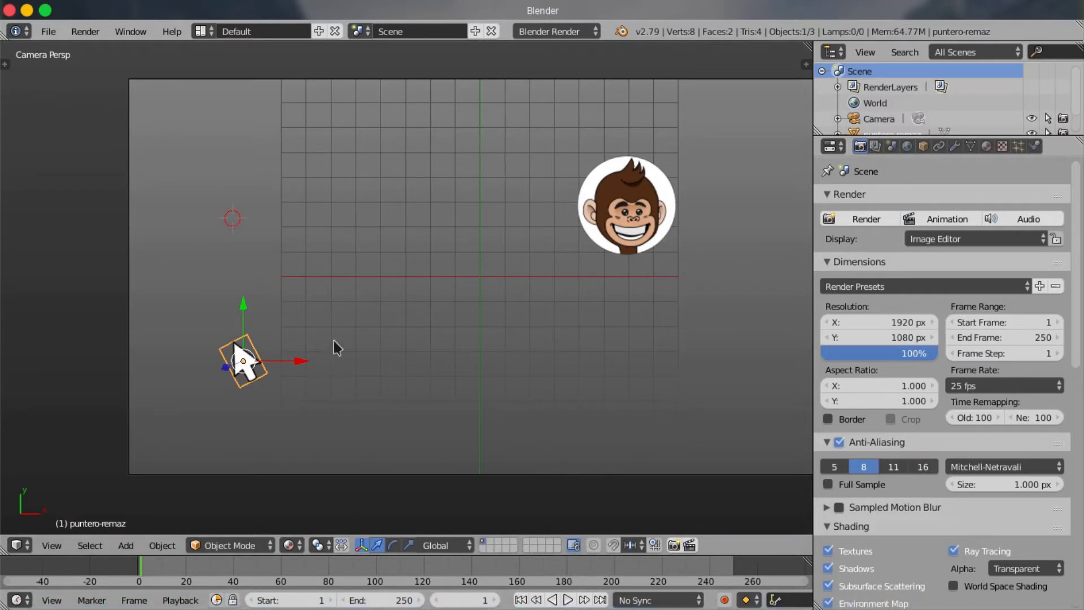
- Keyframe the arrow plane's starting location at frame 1 and advance to frame 120
key(i)
click(327, 311)
key(alt+a)
key(alt+a)
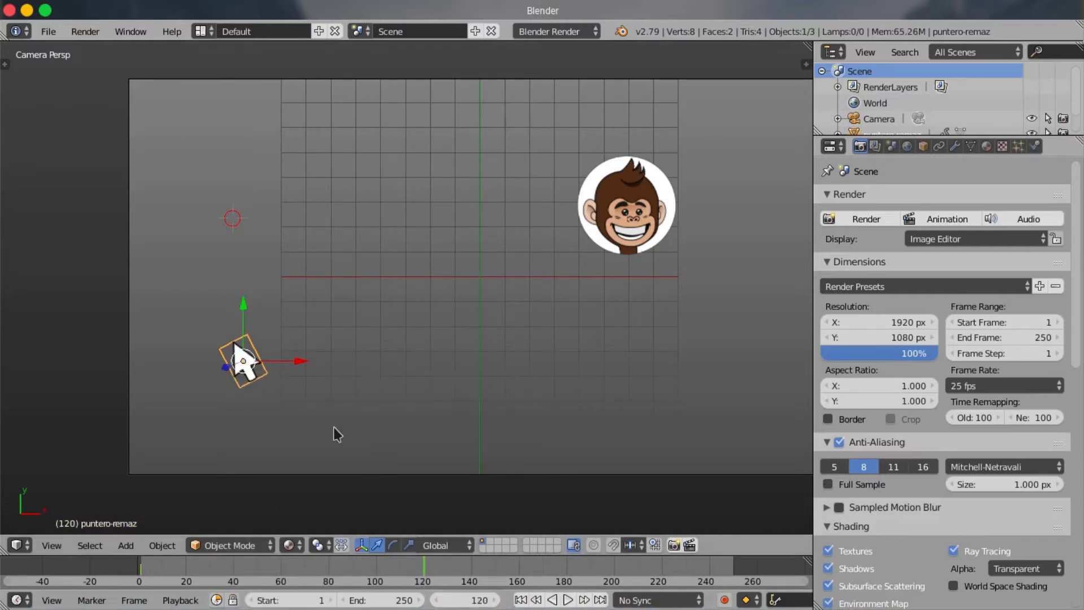
- Move the arrow plane just beneath the monkey portrait and keyframe its location at frame 120
key(g)
click(694, 330)
key(g)
key(y)
click(678, 254)
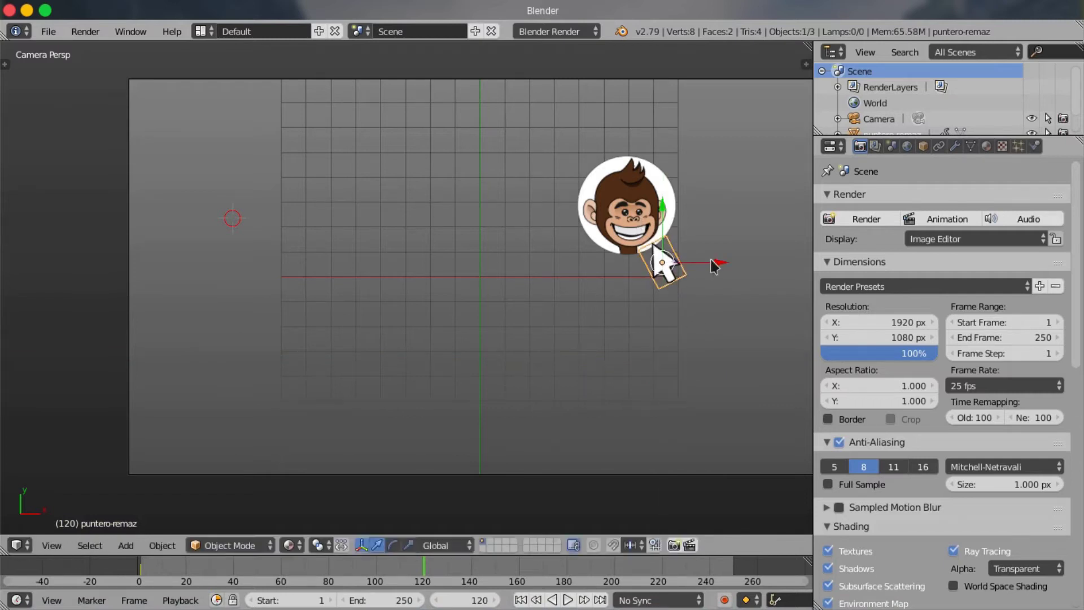
key(g)
click(684, 256)
key(i)
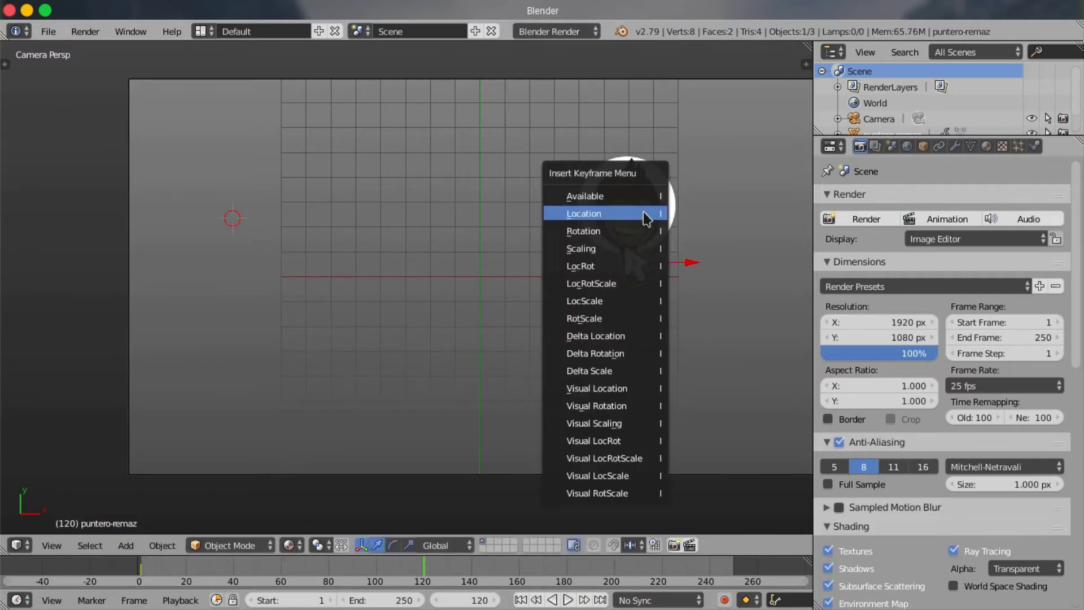
click(647, 219)
- Replay the animation from frame 1, then split a lower area off the 3D view
key(shift+Left)
key(alt+a)
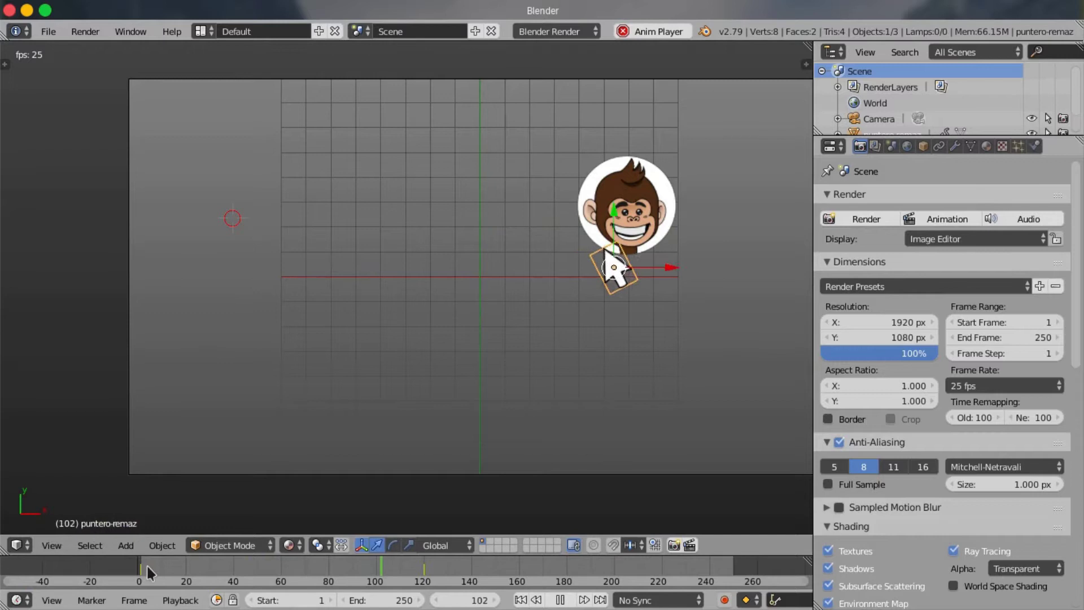
key(alt+a)
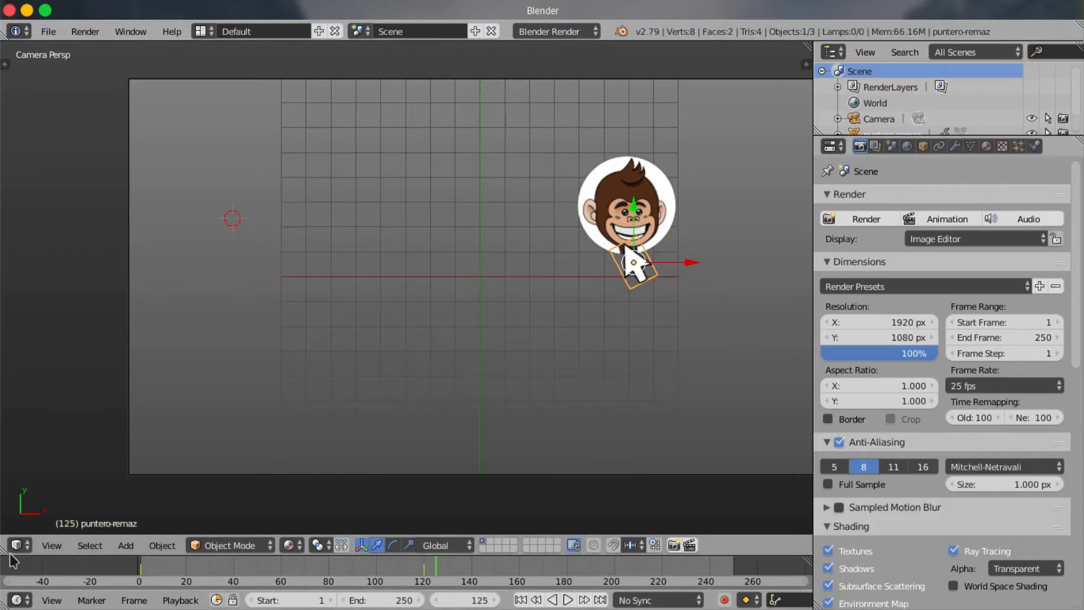
drag(12, 560, 16, 364)
- Turn the lower area into a Dope Sheet and retime the frame-120 keyframes to frame 60
click(19, 545)
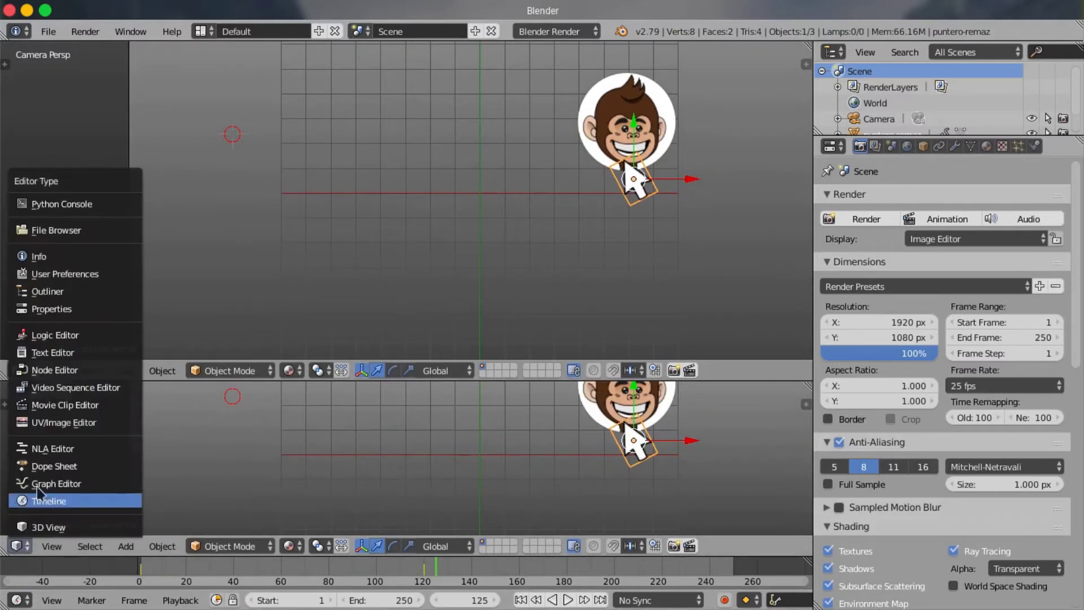
click(40, 466)
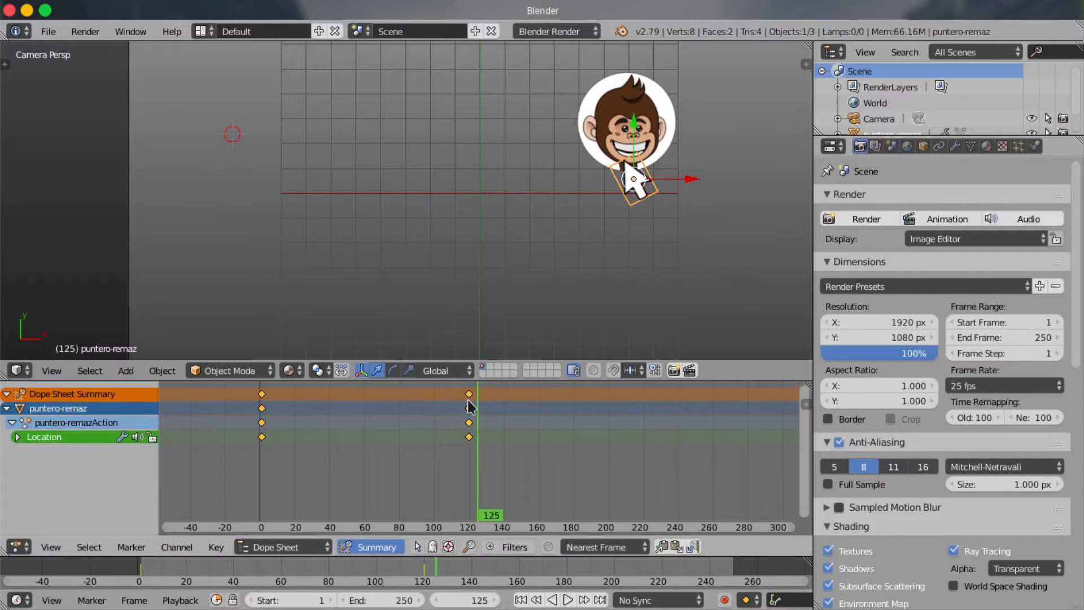
drag(468, 407, 380, 418)
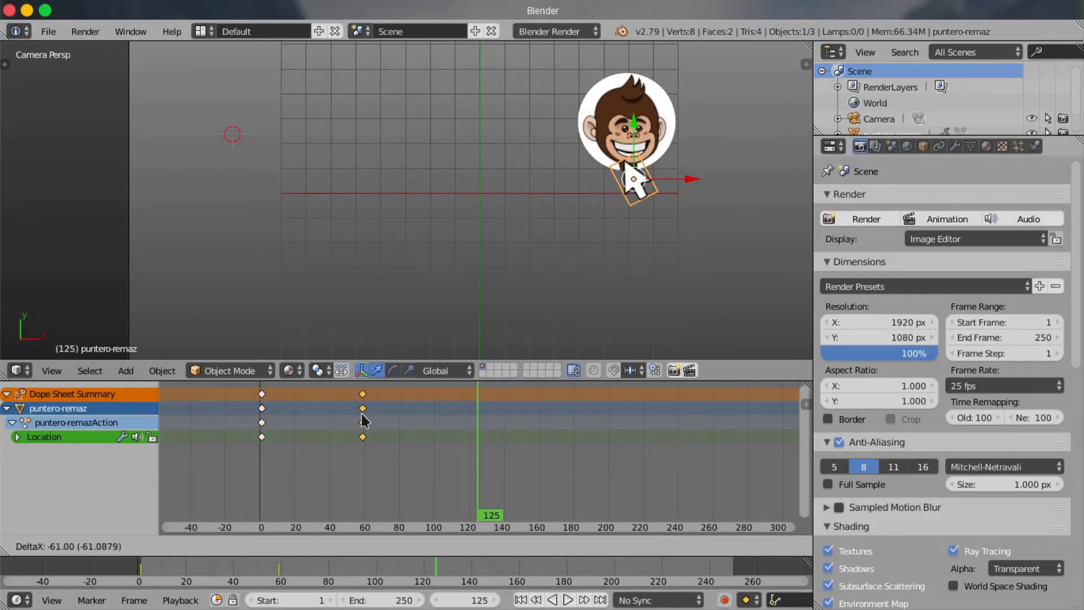
click(363, 417)
key(alt+a)
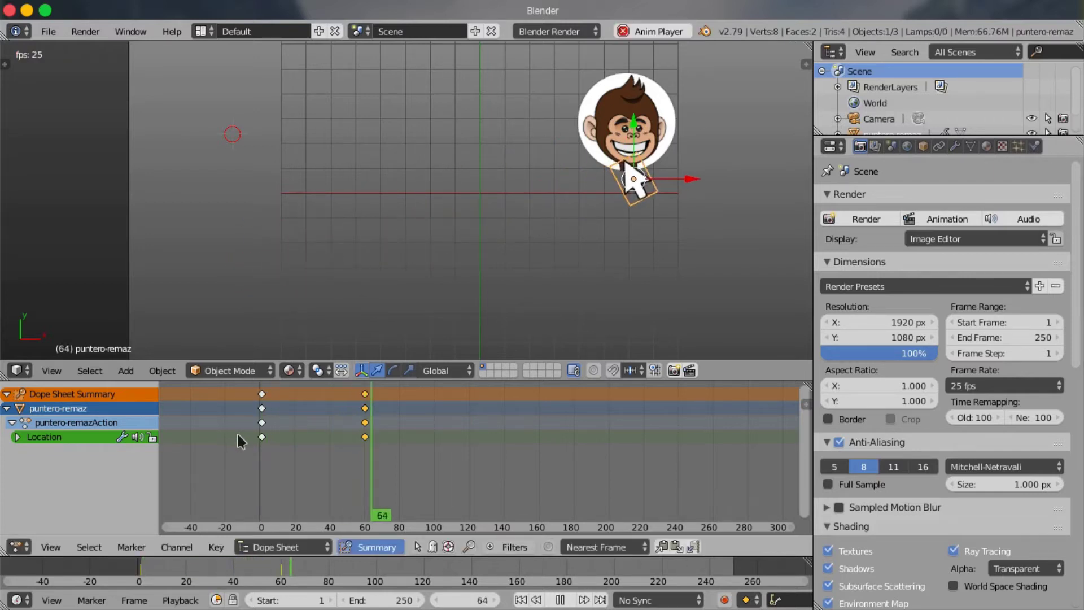
key(alt+a)
- At frame 36, move the arrow plane down and right and keyframe its location
drag(317, 413, 325, 407)
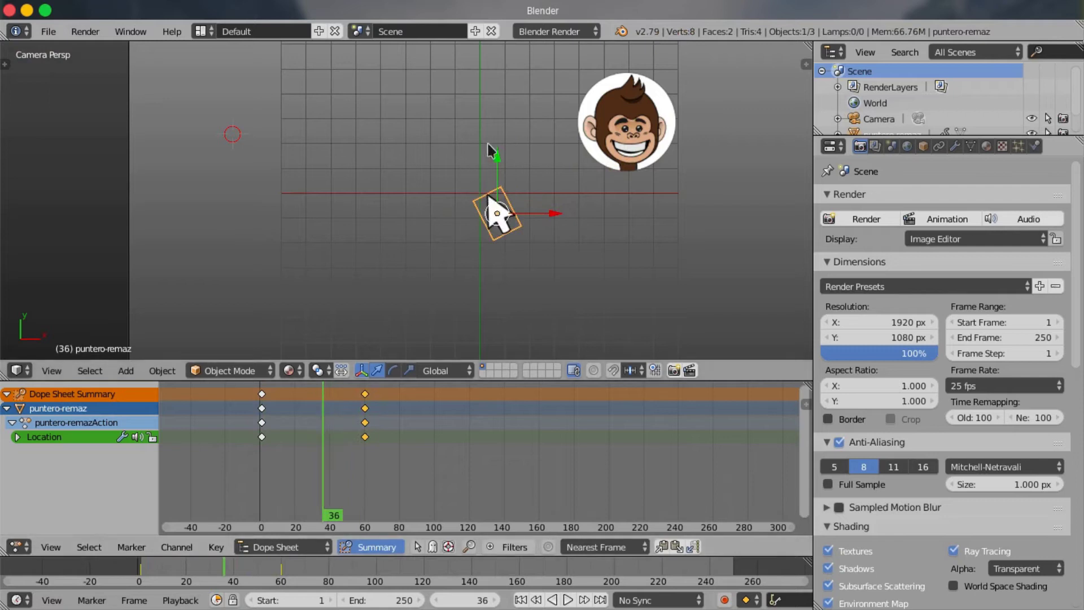
drag(497, 150, 499, 226)
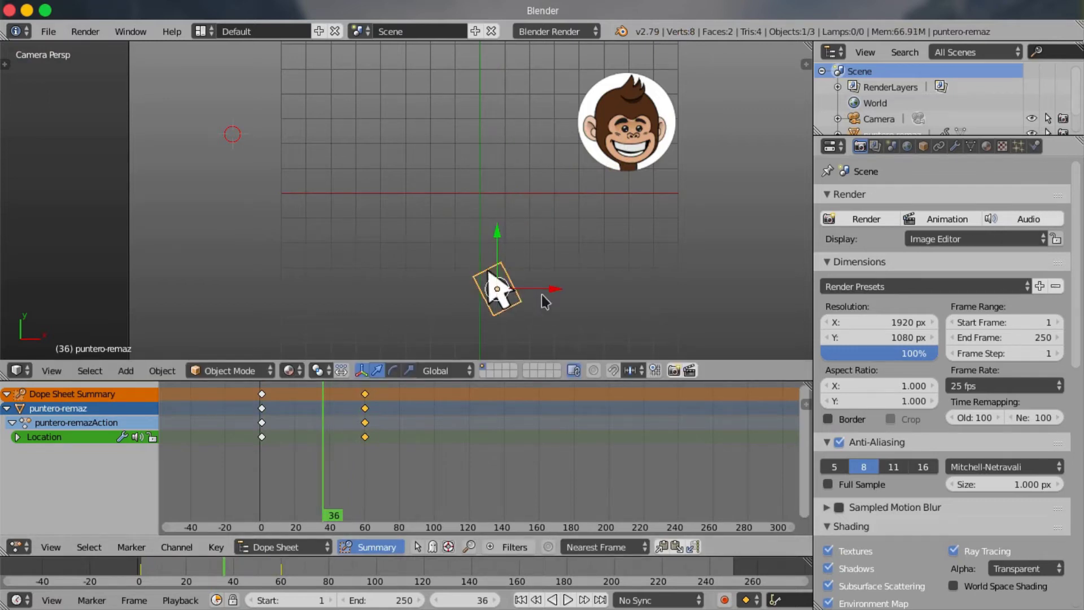
drag(572, 292, 679, 314)
drag(618, 242, 620, 276)
drag(676, 313, 696, 309)
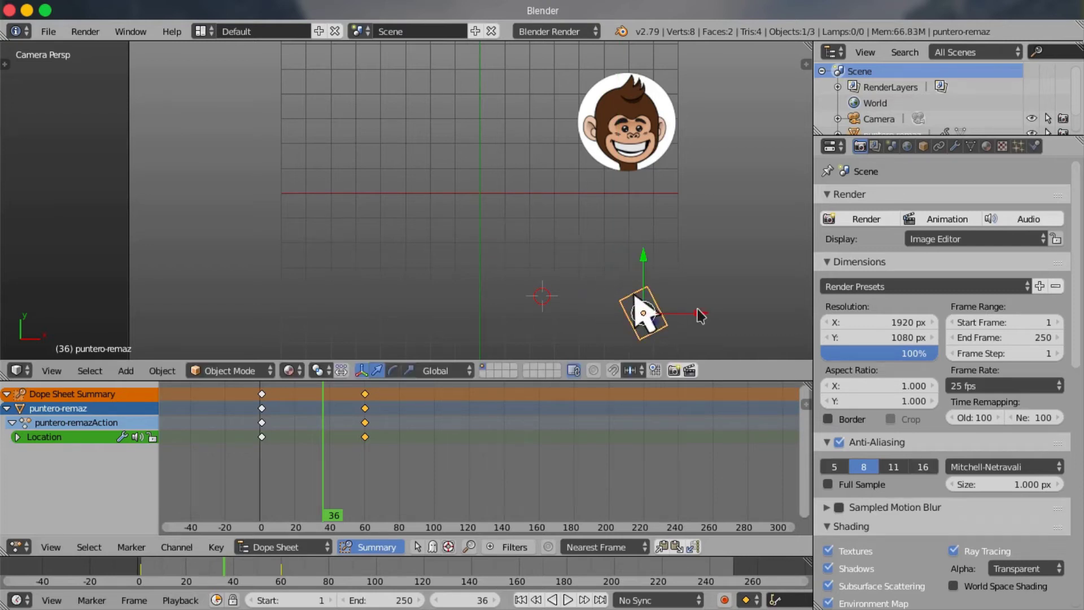
key(i)
click(703, 312)
key(shift+Left)
key(alt+a)
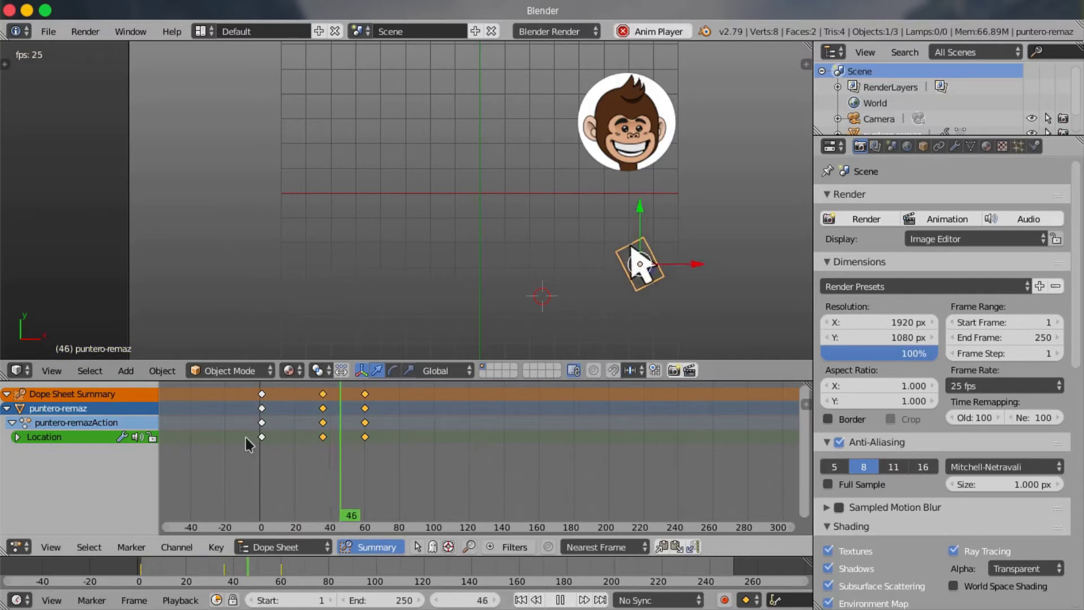
key(alt+a)
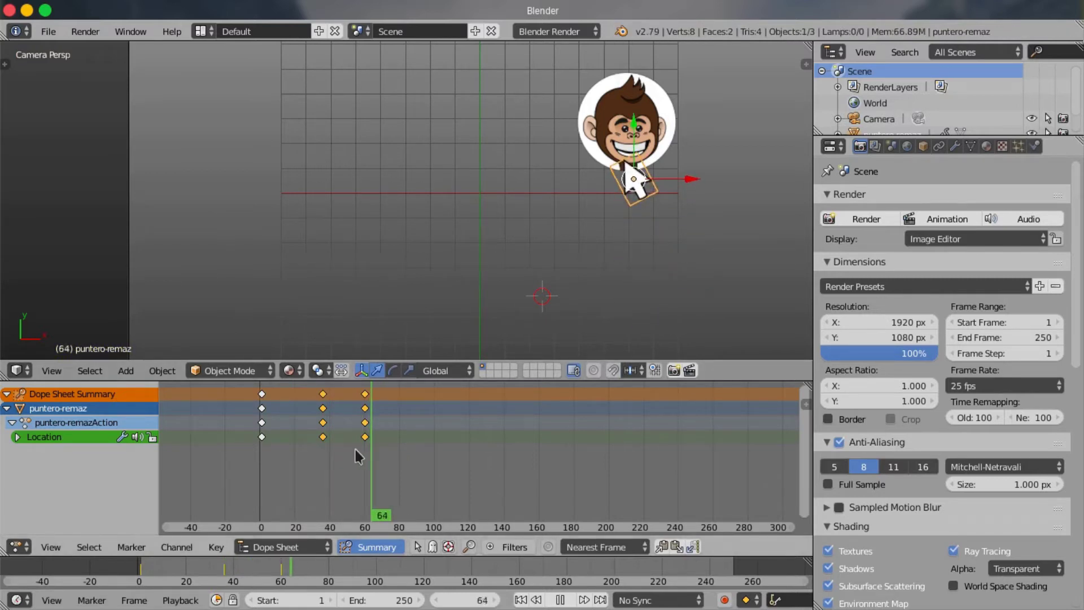
- At frame 45, reposition the arrow plane along X and Y and keyframe its location
drag(358, 451, 338, 452)
key(g)
key(x)
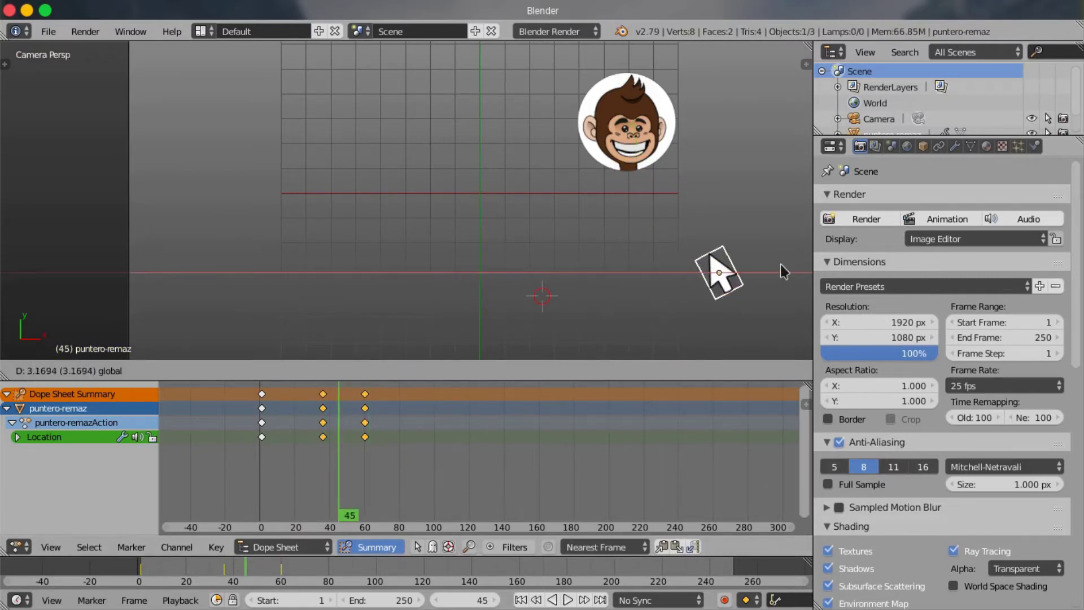
click(780, 263)
shift+middle_drag(719, 249, 587, 285)
key(g)
key(y)
click(596, 240)
key(i)
click(587, 230)
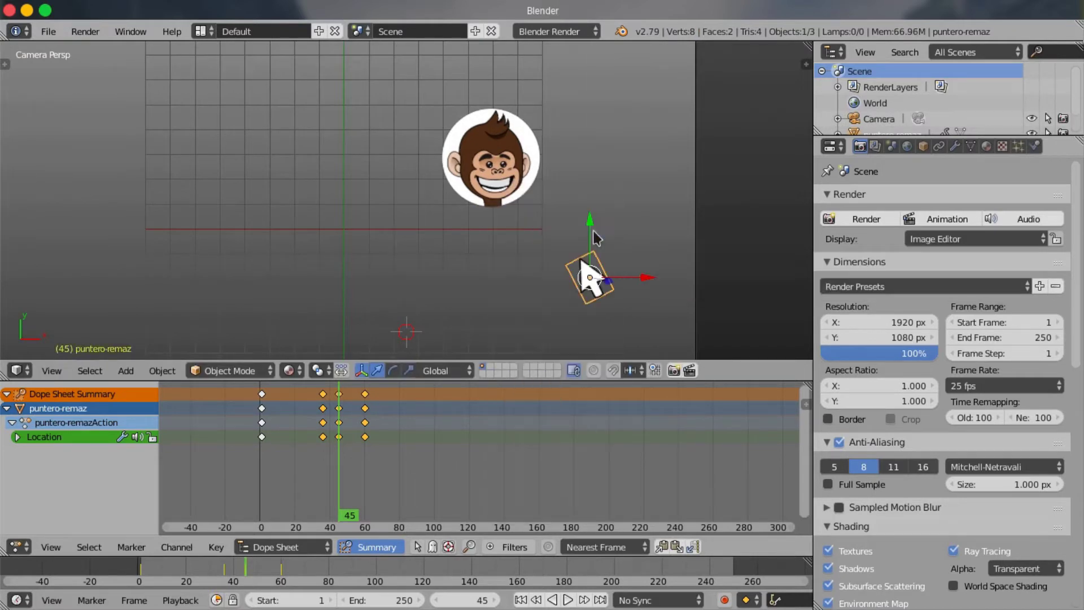
- Retime the keyframes in the Dope Sheet, shifting the frame-45 keys to about 77 and others to about 59
click(340, 393)
key(g)
click(346, 398)
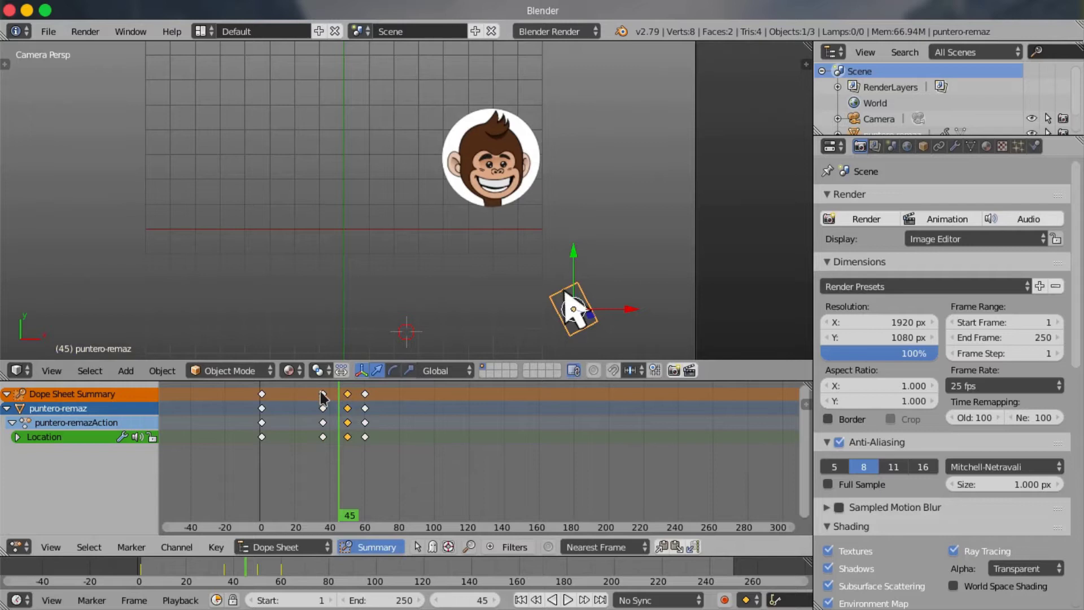
key(g)
click(398, 407)
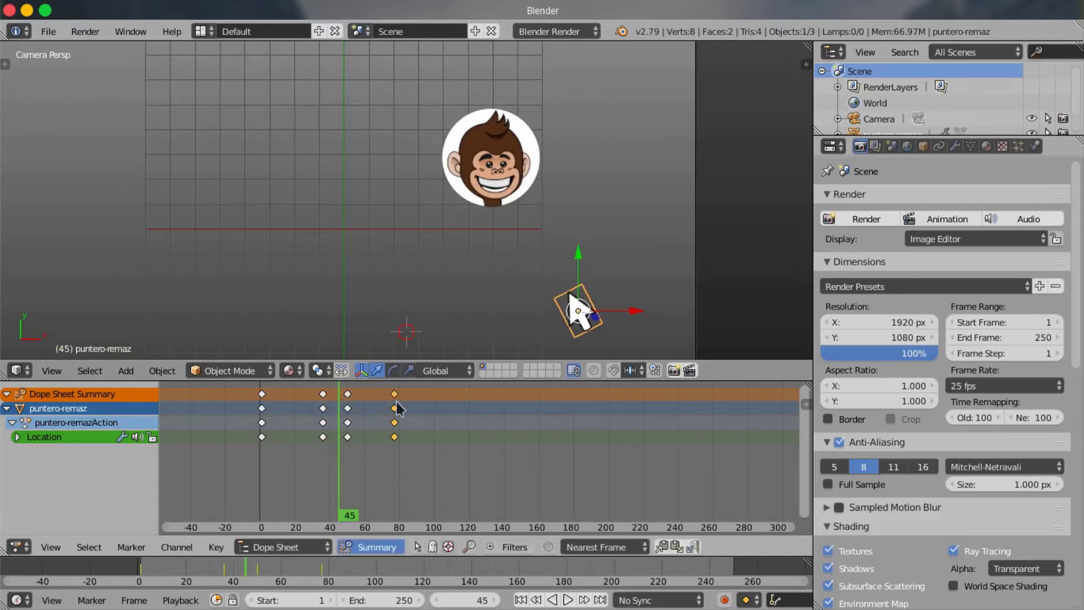
click(347, 394)
key(g)
- Play the animation, stop it, and scrub the timeline to frame 58
key(alt+a)
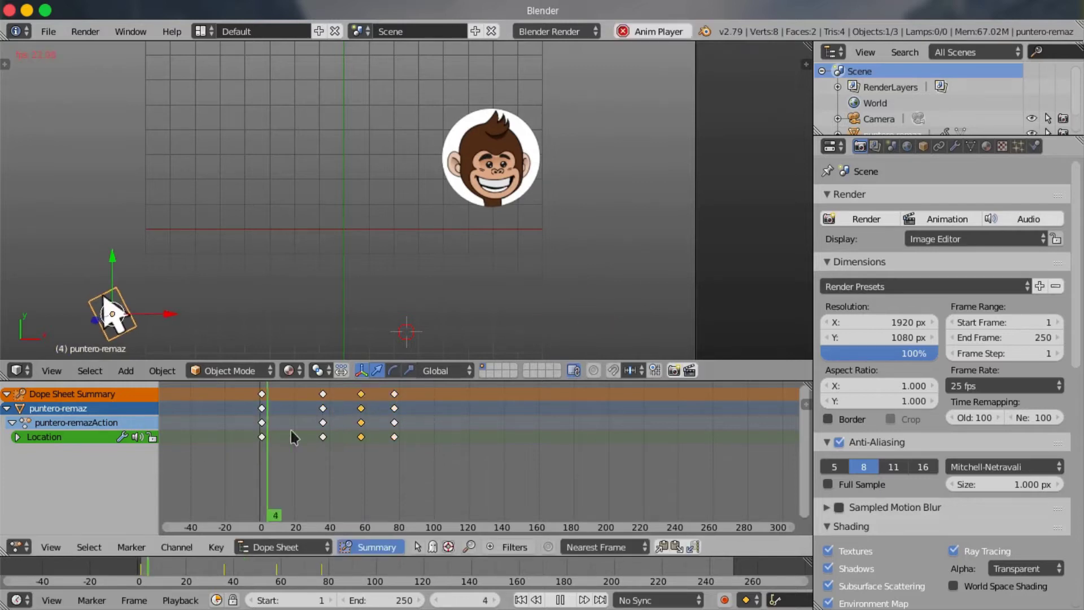
scroll(375, 218, down, 3)
scroll(376, 217, up, 2)
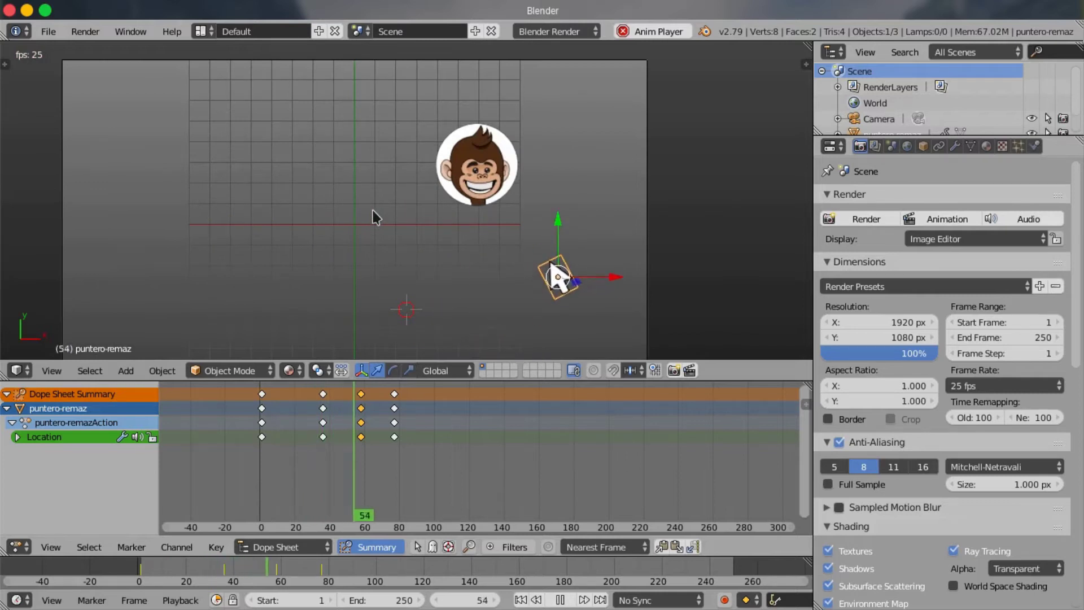
click(361, 436)
key(alt+a)
click(351, 422)
drag(351, 422, 363, 425)
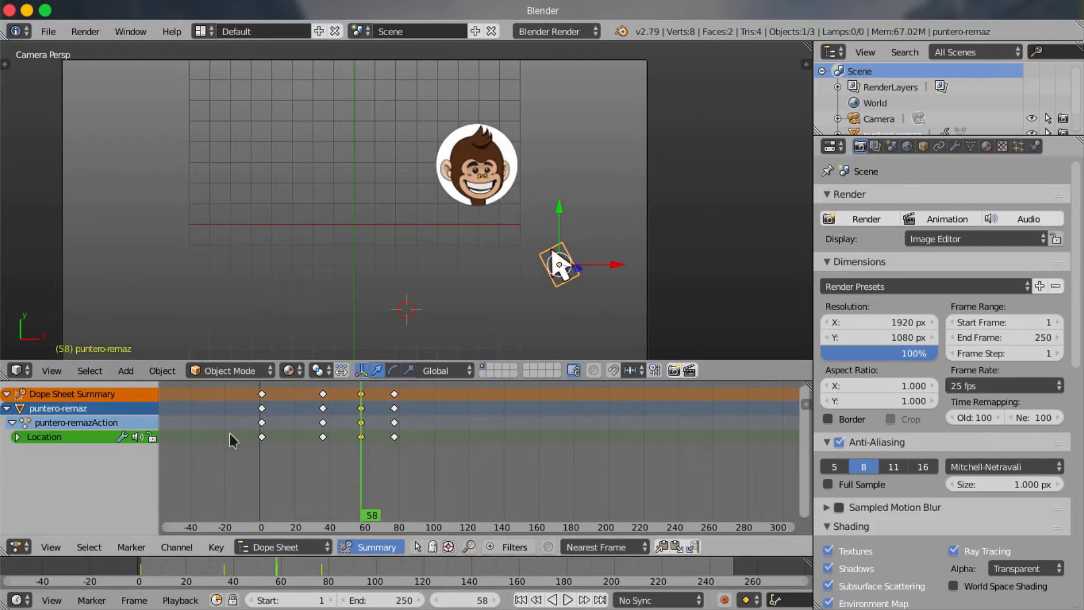
click(18, 547)
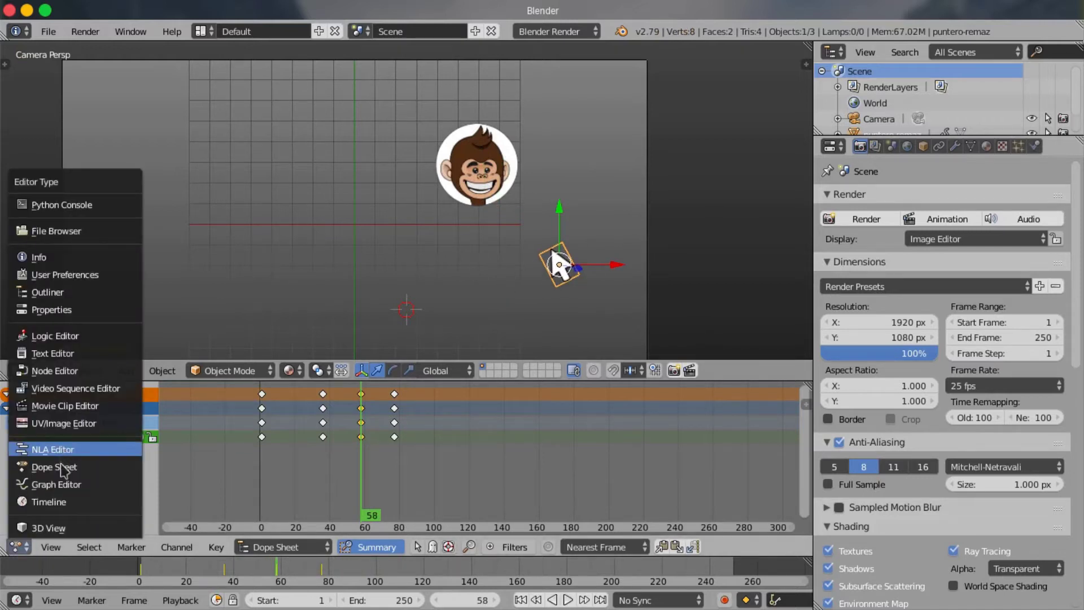
- Show the location animation in the Graph Editor and raise the peak keyframe's value
click(67, 487)
scroll(320, 459, up, 2)
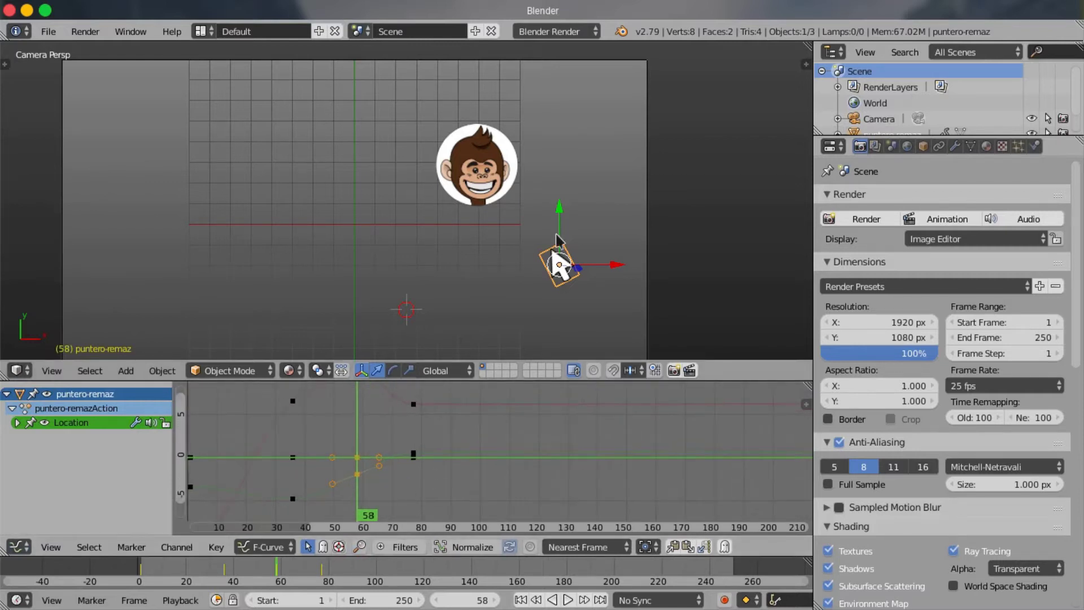
key(Home)
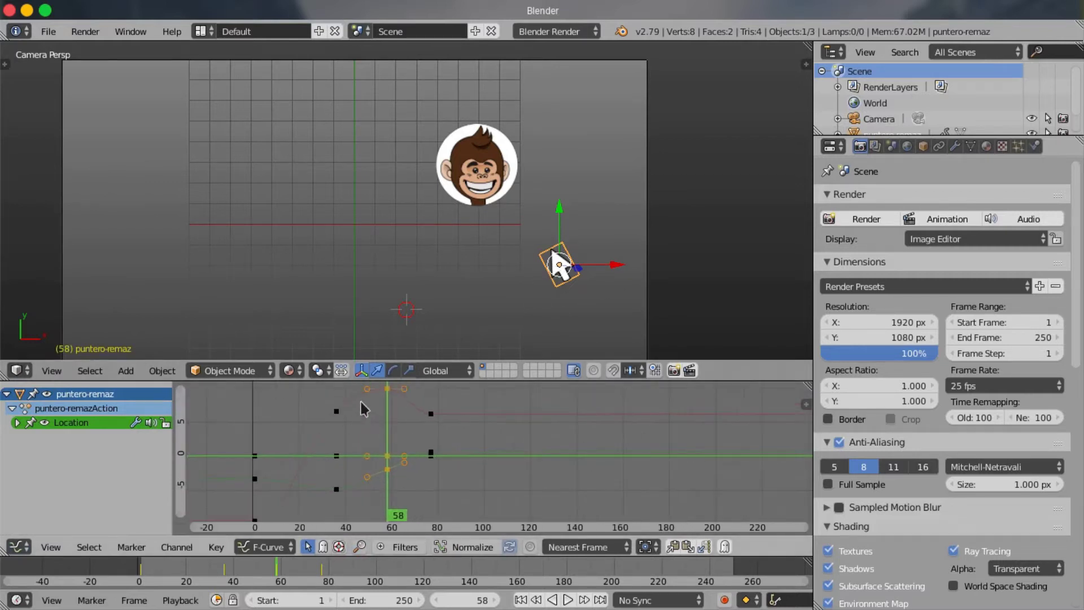
scroll(395, 429, up, 3)
middle_drag(452, 493, 461, 508)
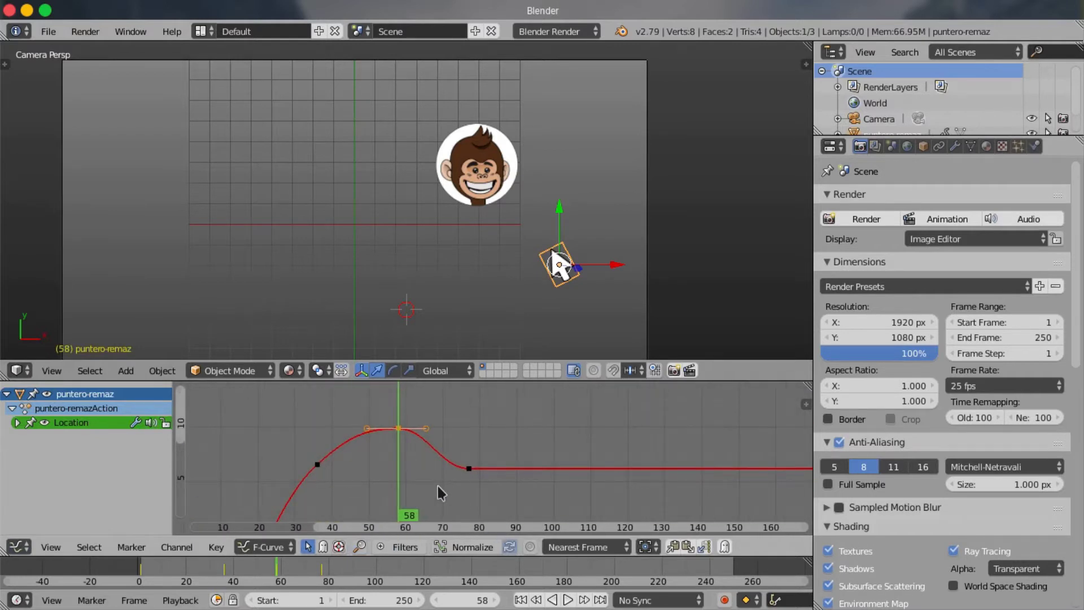
key(g)
key(y)
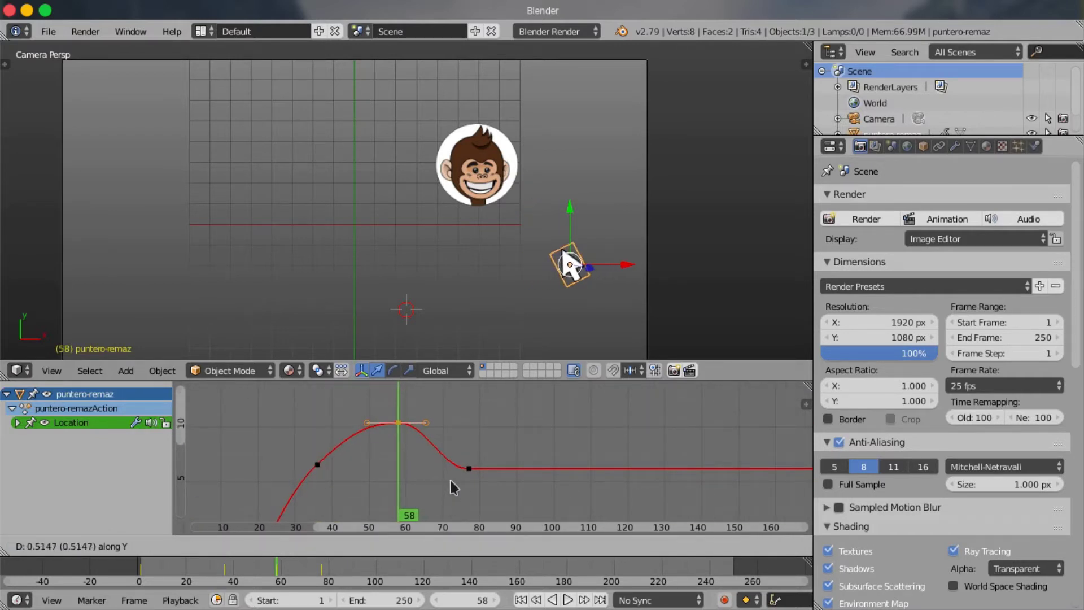
click(451, 495)
- Select the green Y location curve and lift its frame-58 key
middle_drag(451, 496, 456, 442)
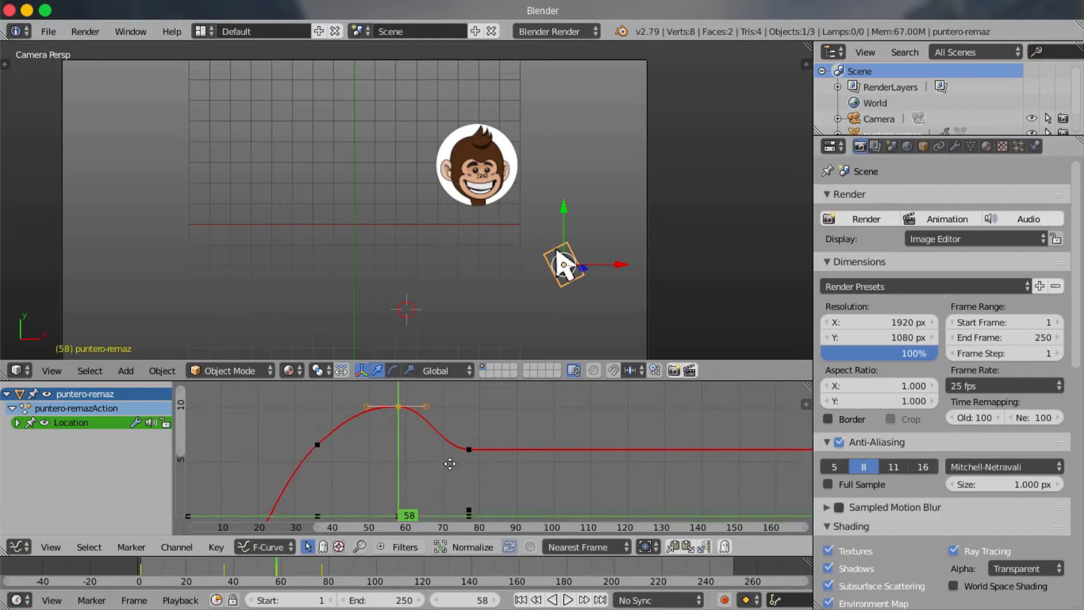
middle_drag(432, 476, 432, 459)
click(410, 497)
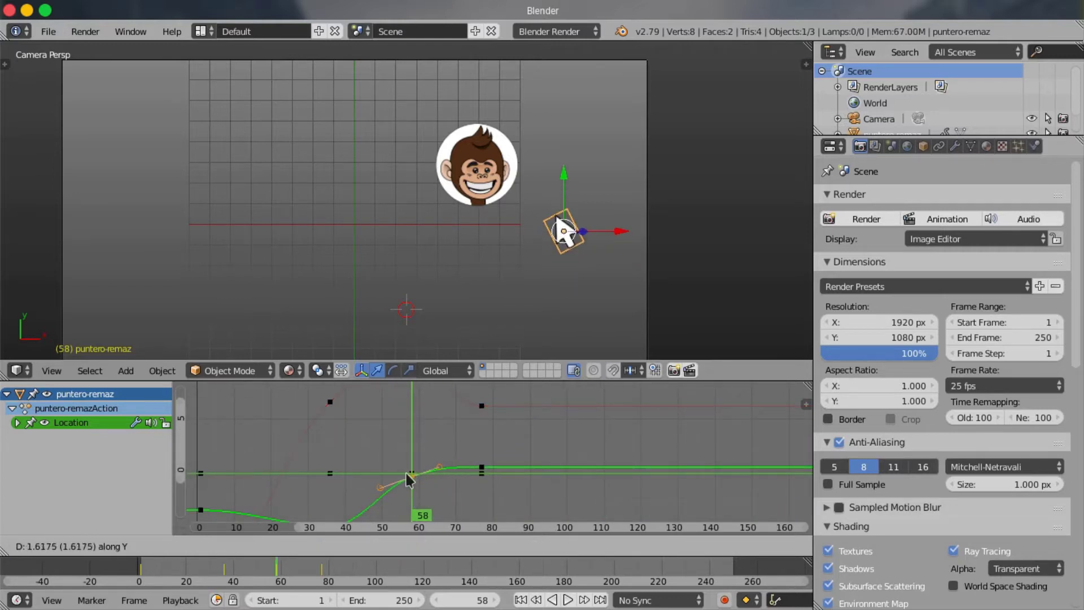
drag(410, 497, 410, 476)
scroll(358, 476, down, 2)
- Play the animation to check the arrow reaches the portrait, then rewind to frame 1
key(alt+a)
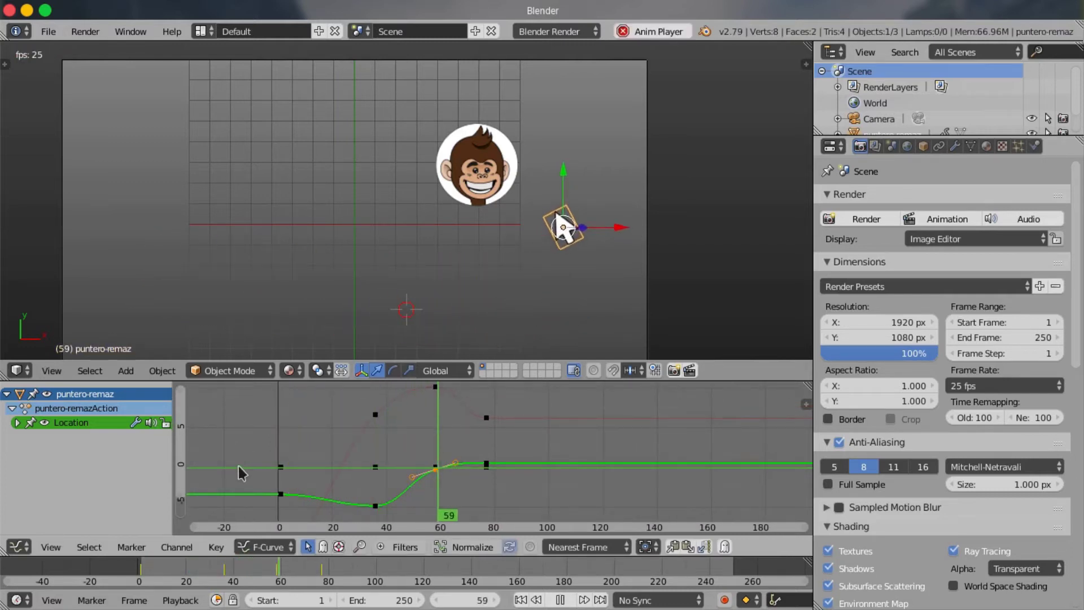
scroll(239, 473, down, 1)
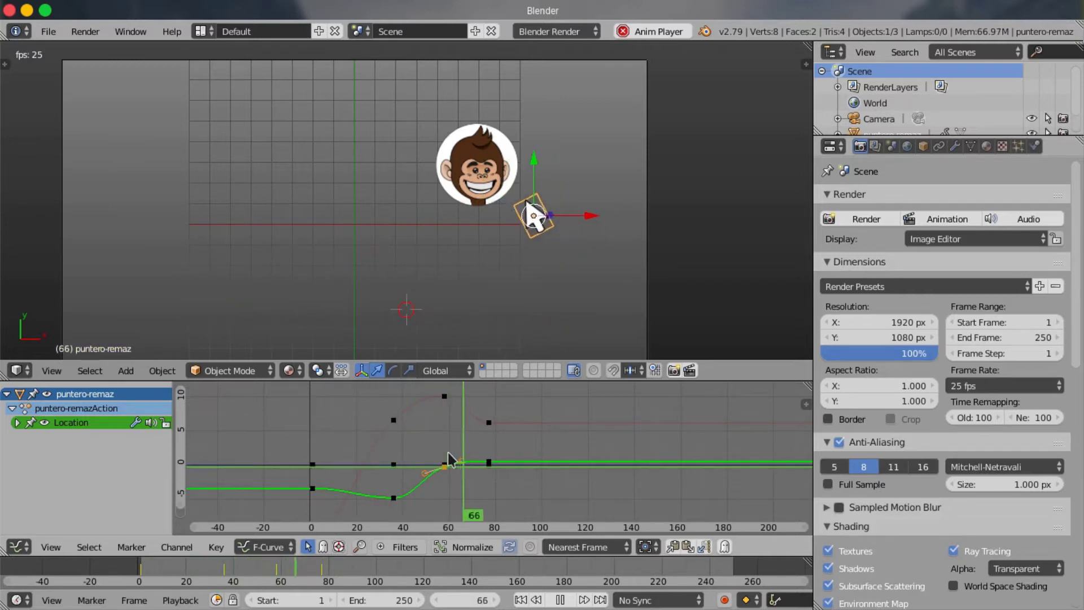
scroll(390, 483, down, 1)
mouse_move(308, 475)
middle_down()
mouse_move(326, 470)
mouse_move(311, 456)
middle_up()
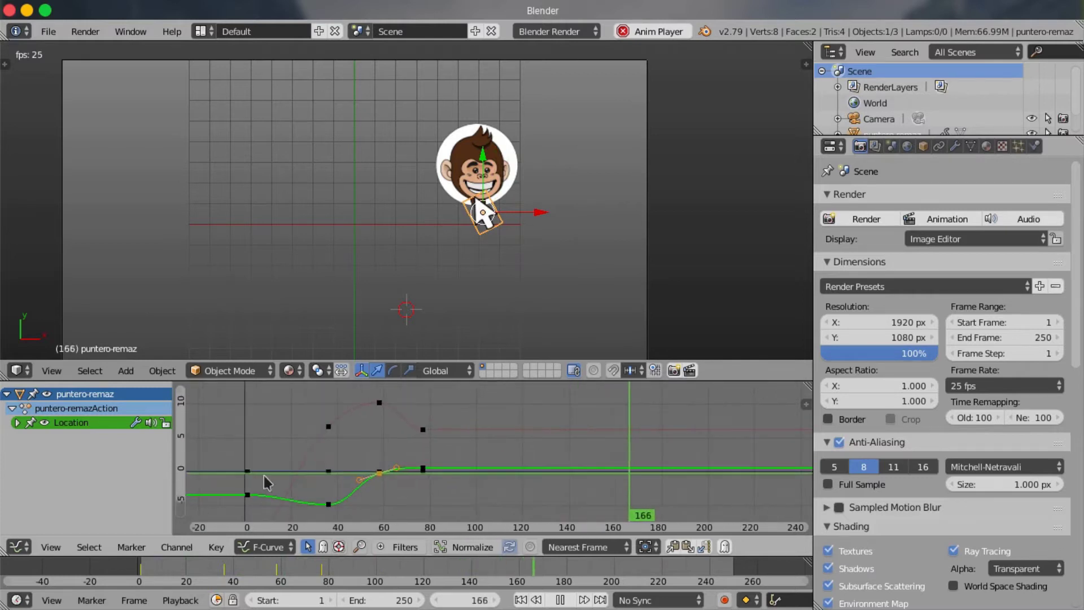
scroll(311, 456, up, 1)
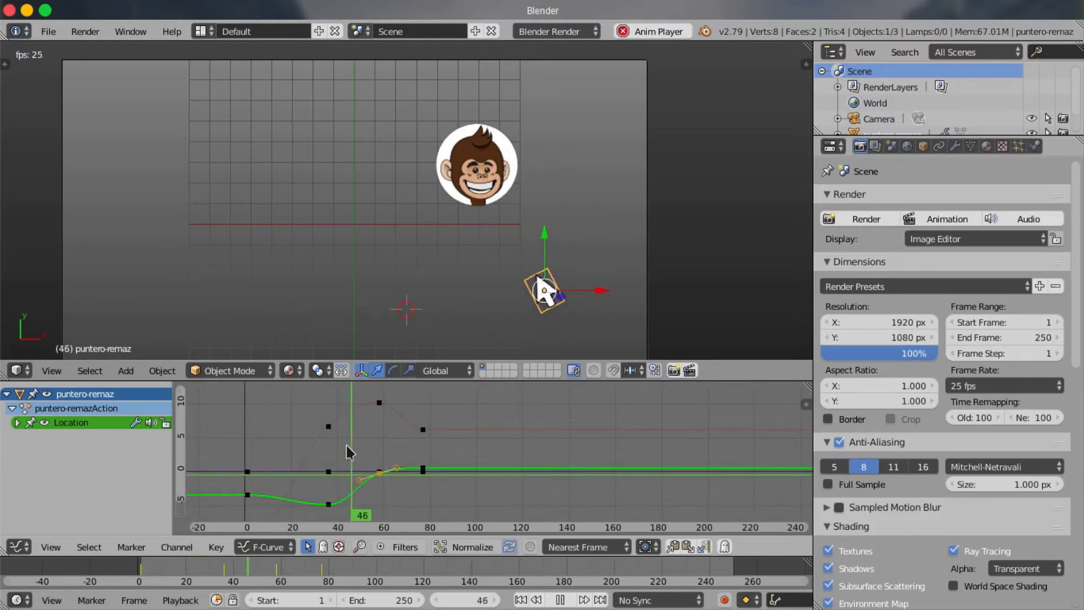
key(alt+a)
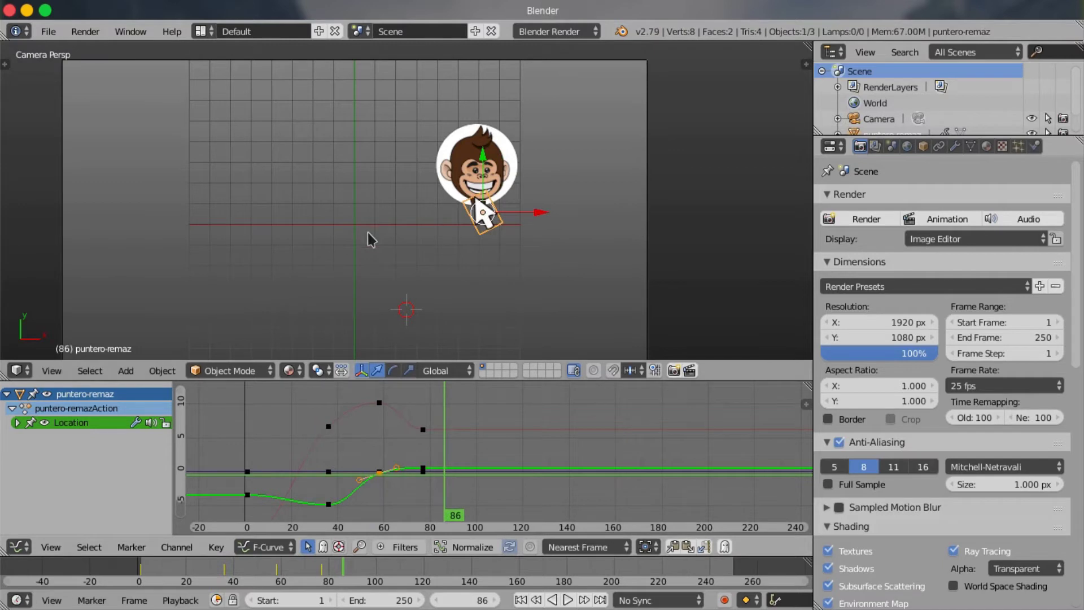
scroll(422, 328, down, 1)
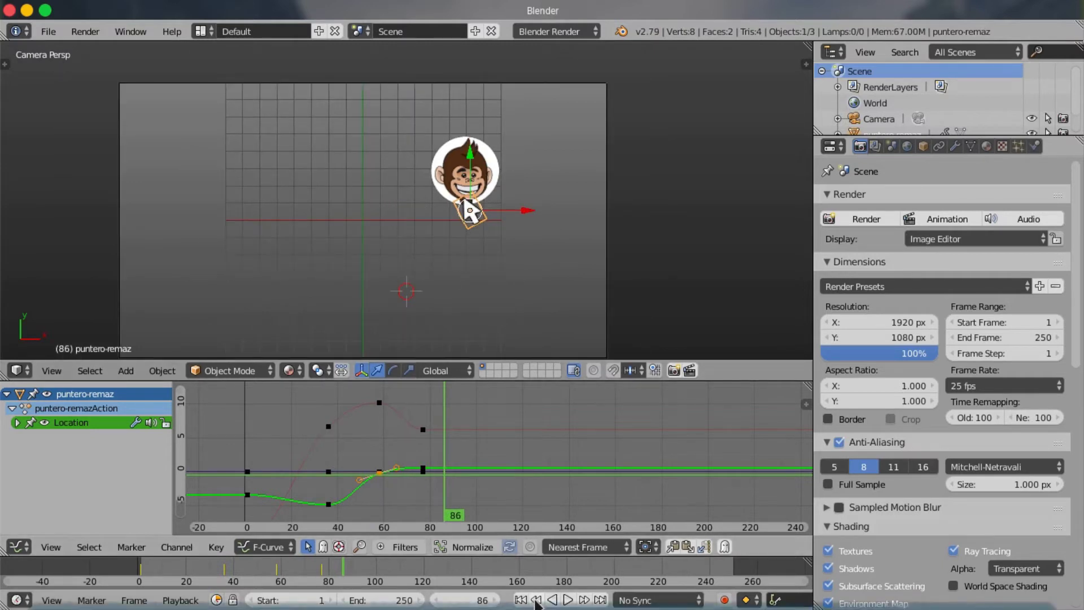
key(shift+Left)
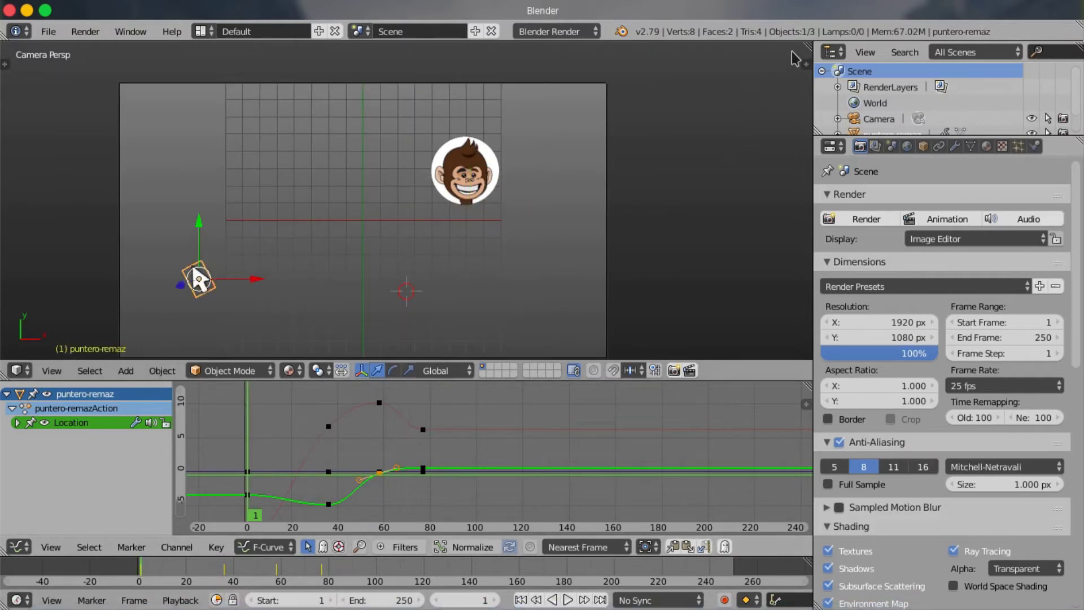
- Clear all location keyframes from the arrow through the Location Y field in the N panel
key(n)
right_click(734, 104)
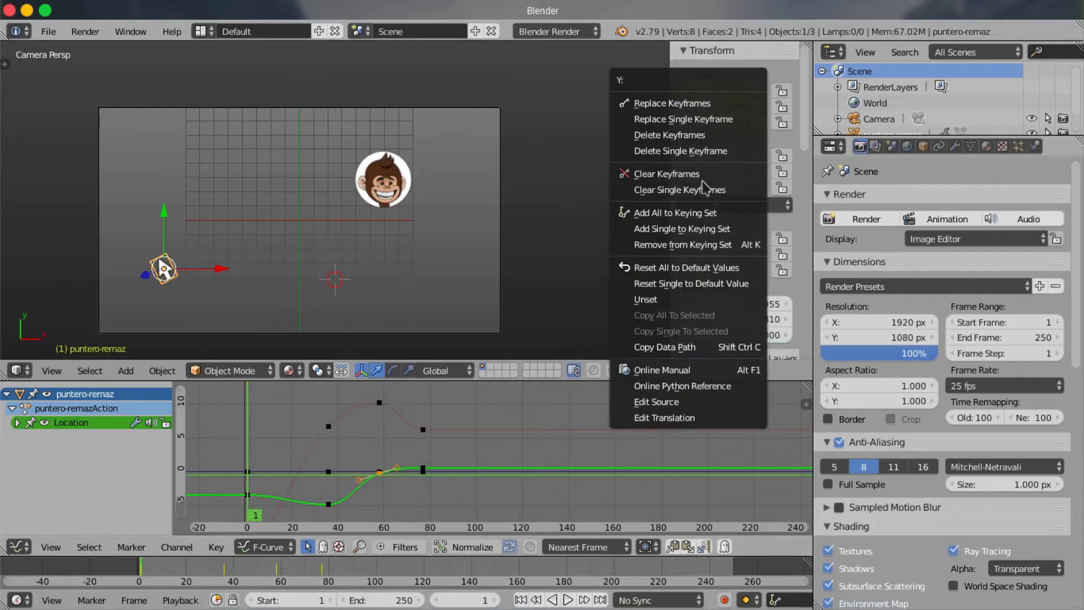
click(682, 173)
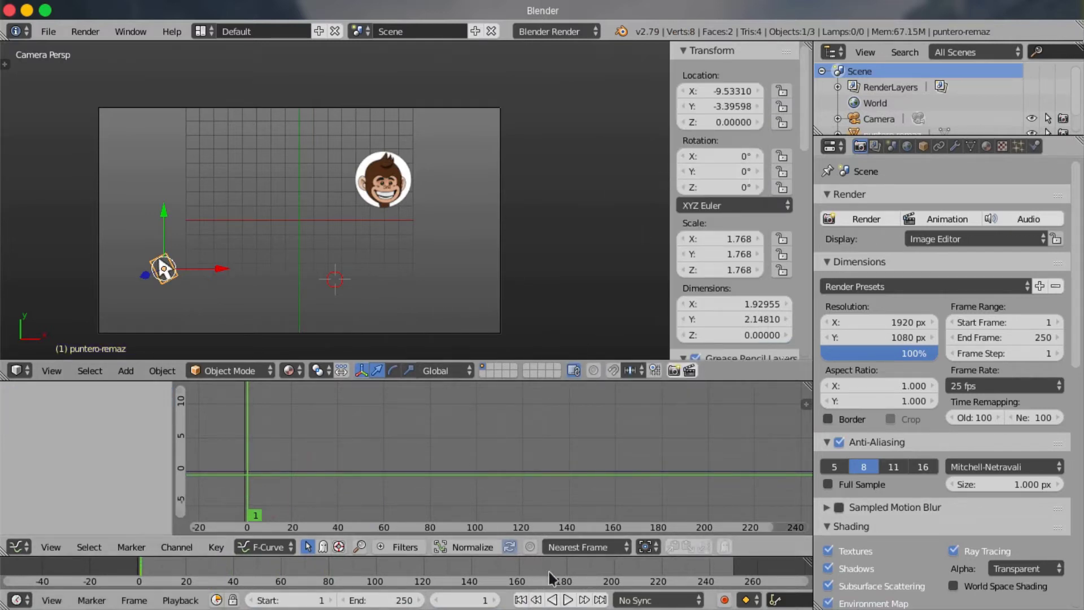
key(n)
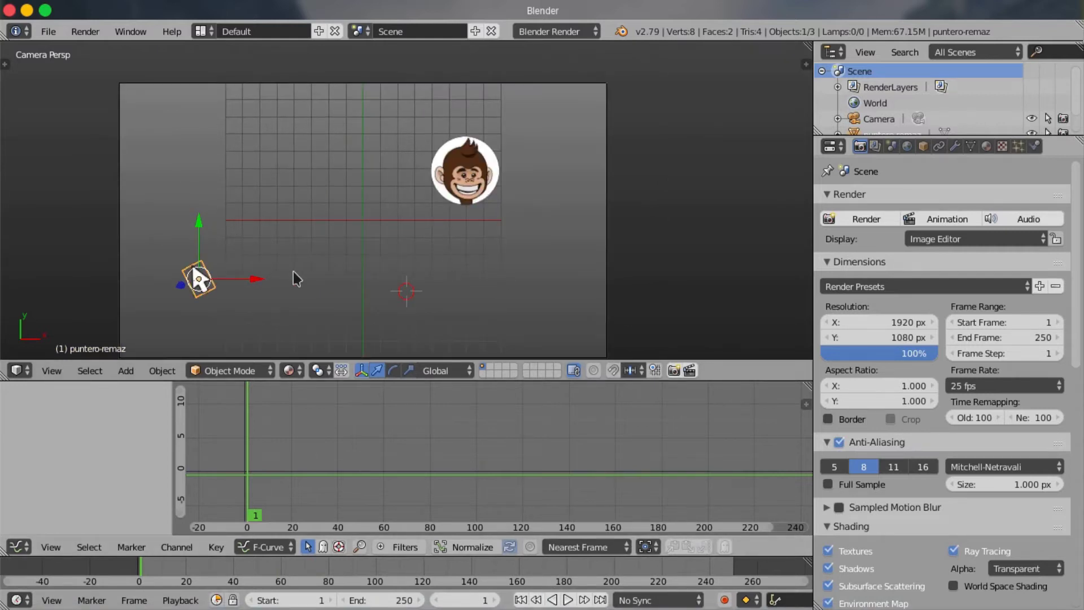
key(shift+a)
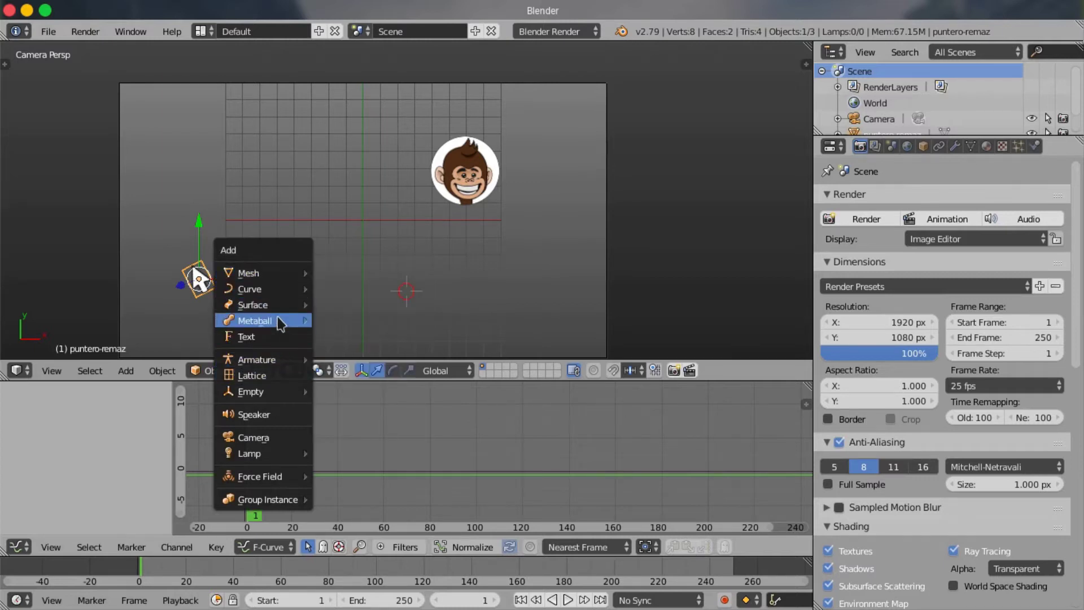
mouse_move(249, 289)
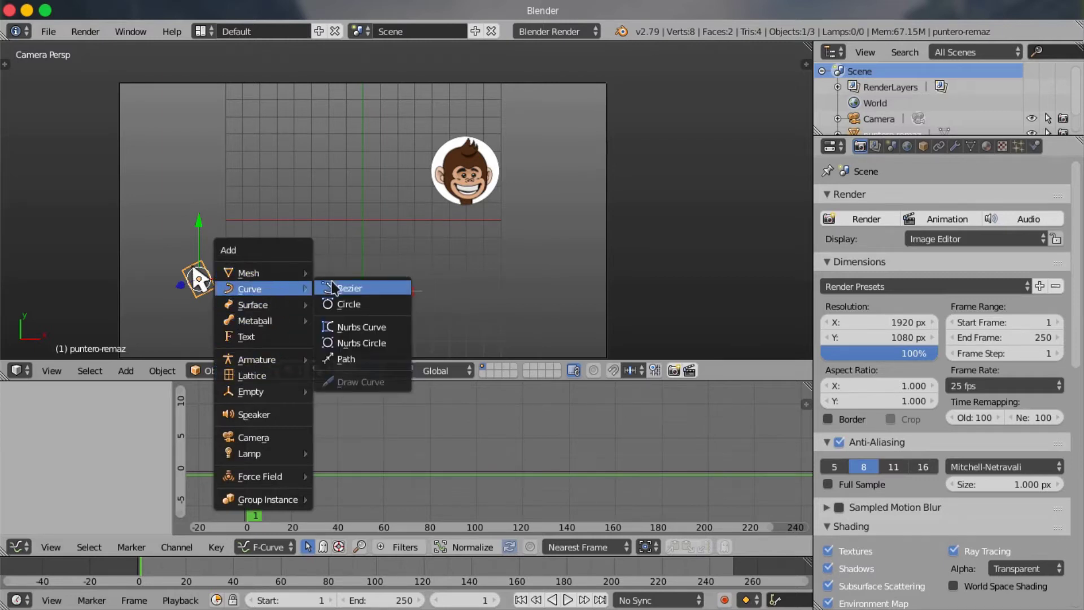
- Add a NURBS path, slide it left along X, and snap it to the 3D cursor
click(370, 370)
scroll(423, 230, up, 1)
shift+middle_drag(424, 230, 514, 252)
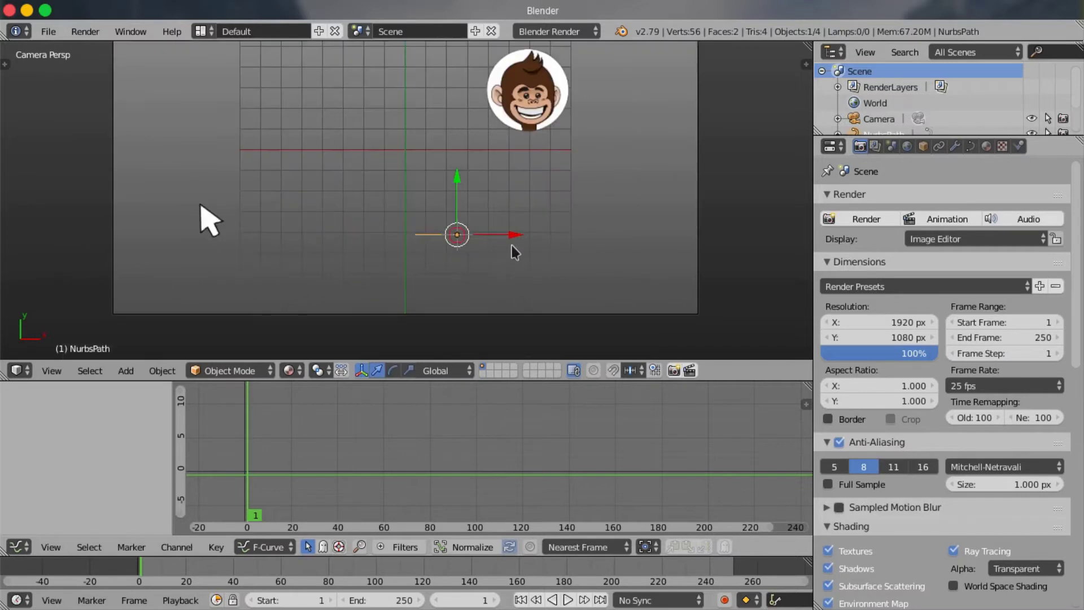
drag(521, 238, 420, 269)
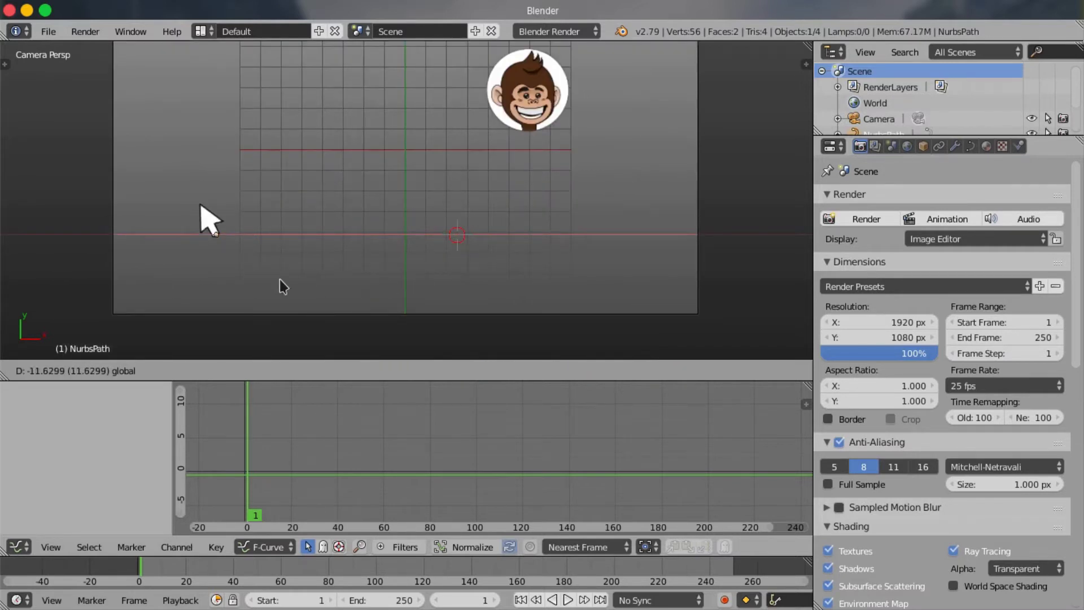
drag(279, 279, 280, 279)
scroll(232, 252, up, 3)
scroll(243, 259, down, 1)
key(shift+s)
click(497, 265)
- Snap the 3D cursor to the arrow object, then snap the NURBS path onto the cursor
right_click(129, 233)
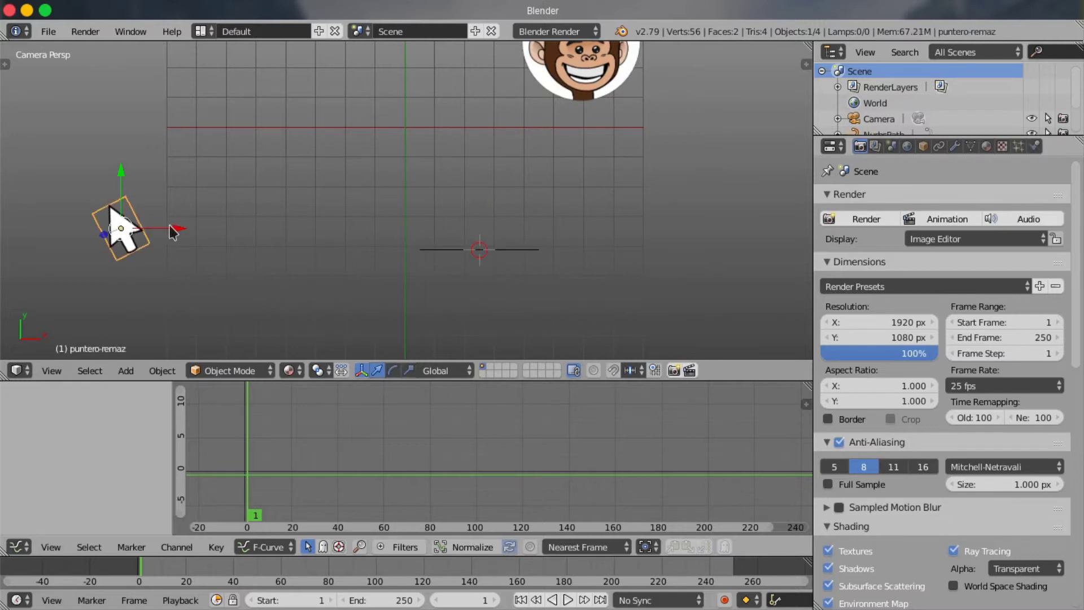
key(shift+s)
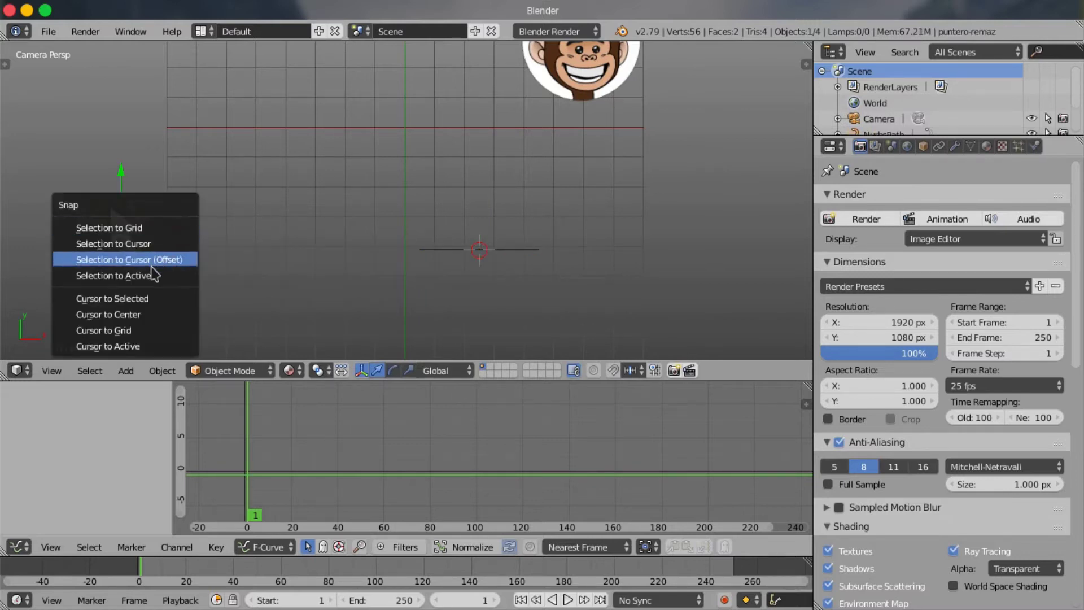
click(155, 297)
right_click(468, 252)
key(shift+s)
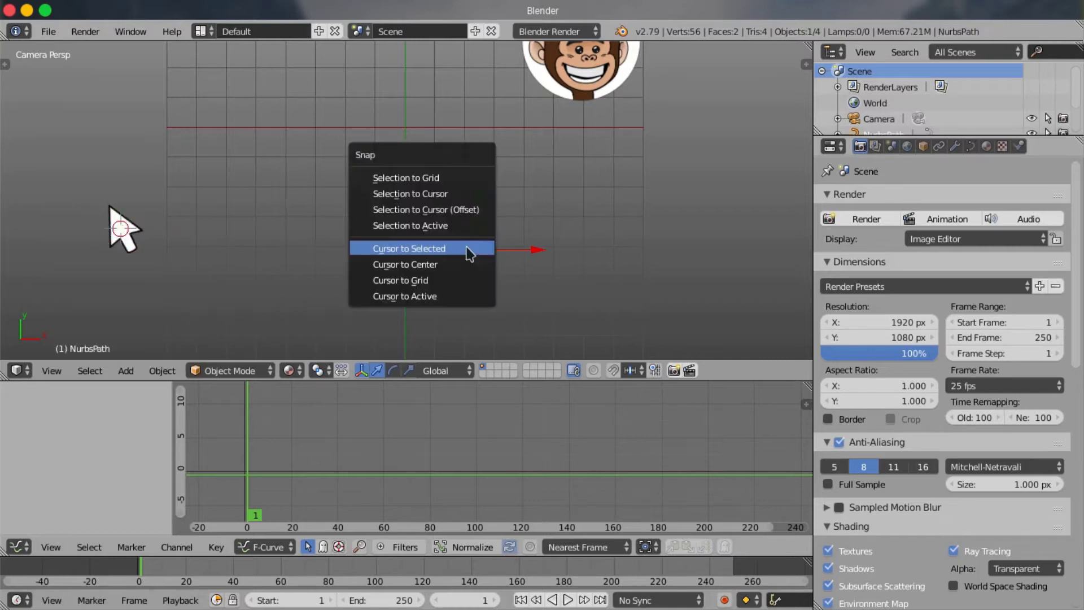
click(435, 193)
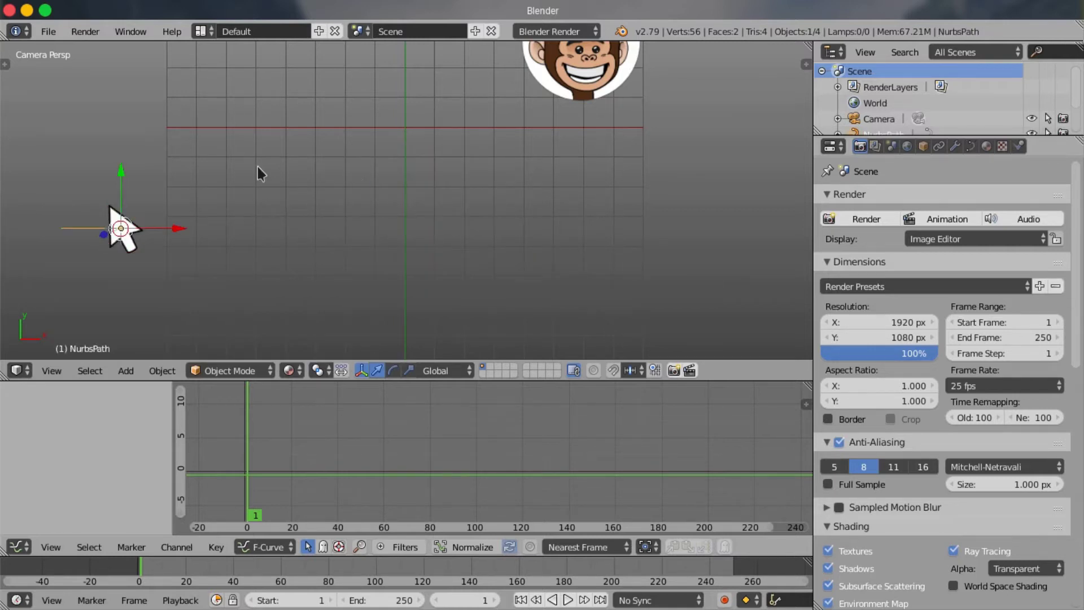
scroll(375, 290, up, 3)
shift+middle_drag(321, 263, 421, 277)
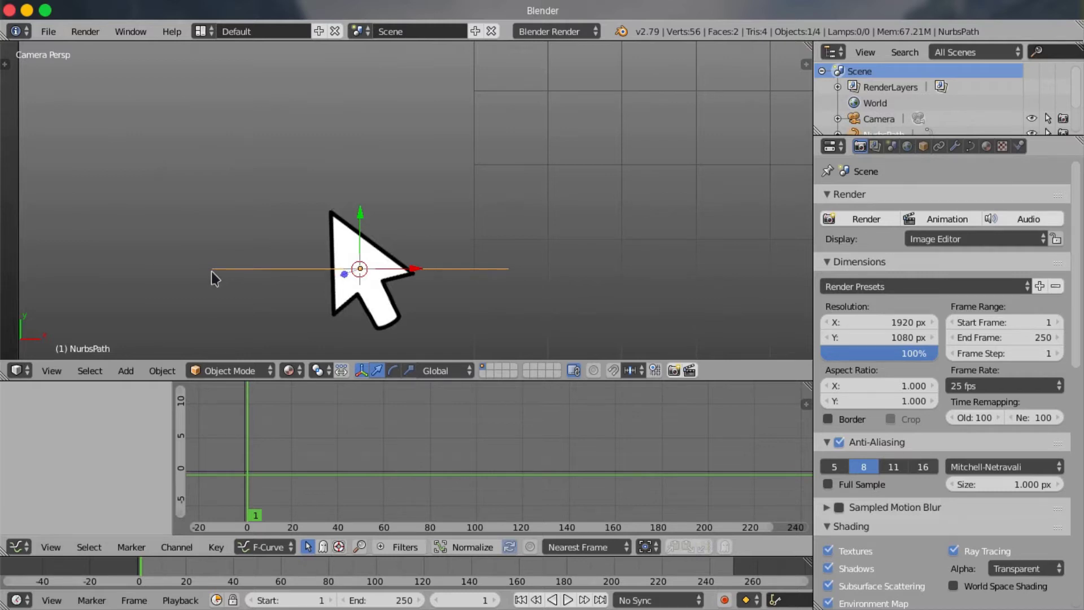
- In Edit Mode, select only the path's left endpoint and expand the curve tools panel
key(Tab)
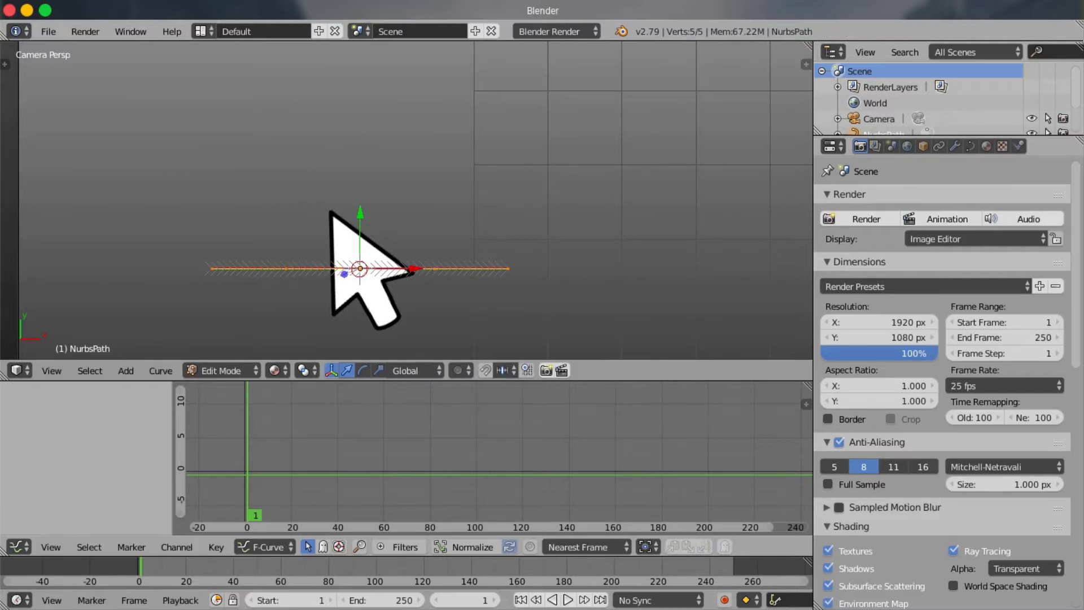
right_click(212, 268)
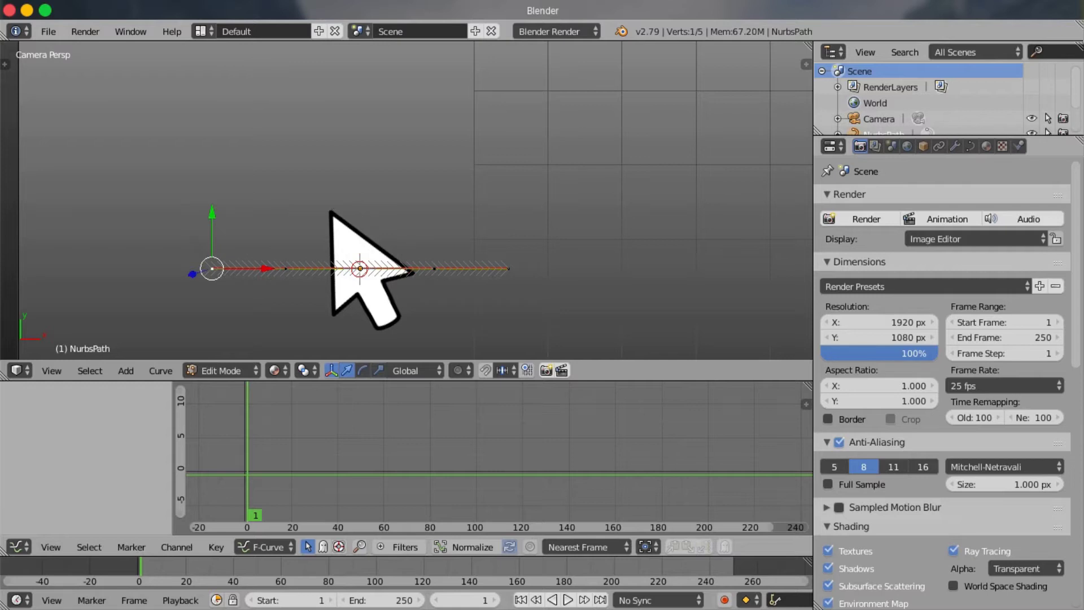
key(t)
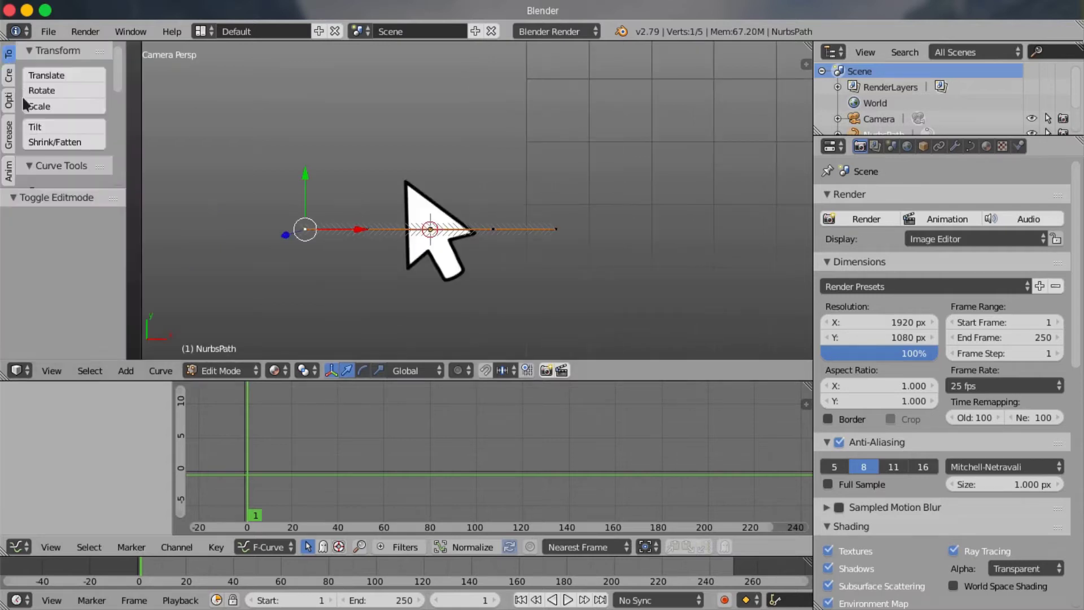
scroll(43, 117, down, 4)
scroll(62, 56, down, 4)
scroll(56, 90, down, 3)
scroll(56, 100, down, 1)
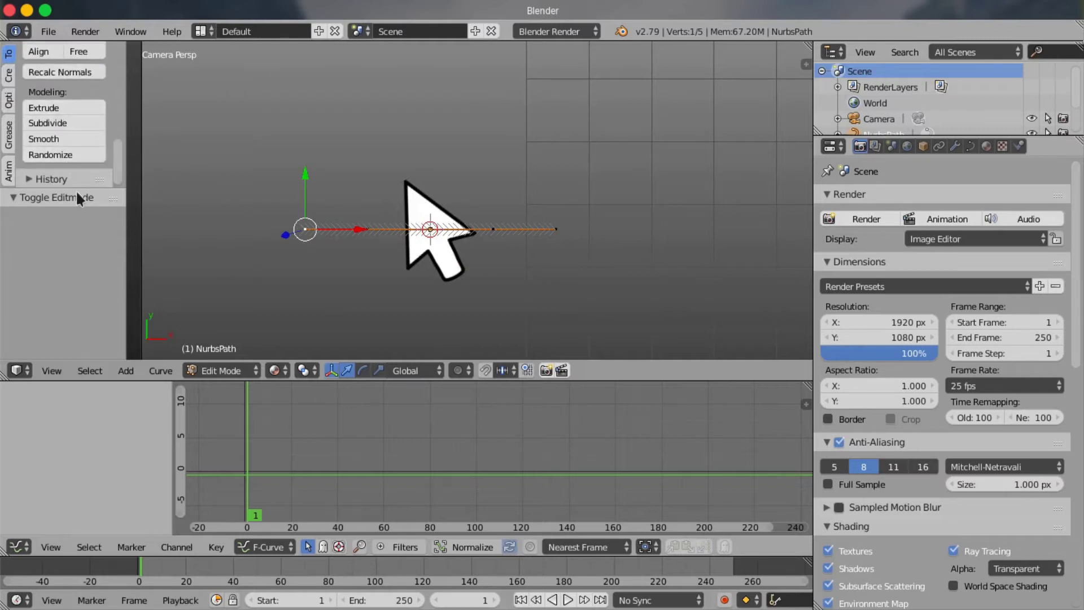
drag(78, 191, 69, 323)
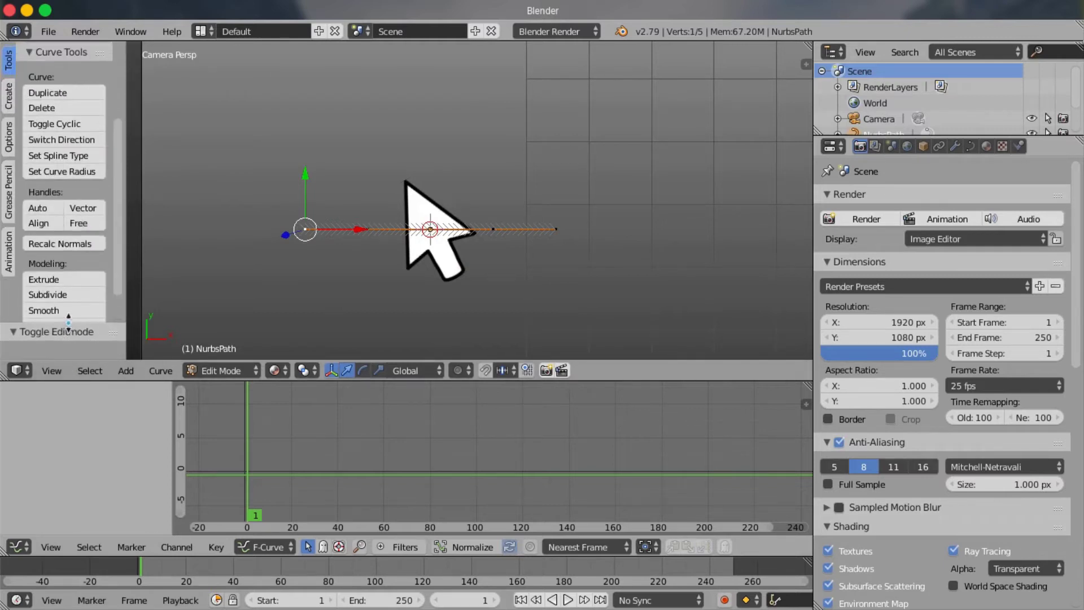
- Snap the 3D cursor to the selected start point and return to Object Mode
key(Tab)
key(Tab)
key(shift+s)
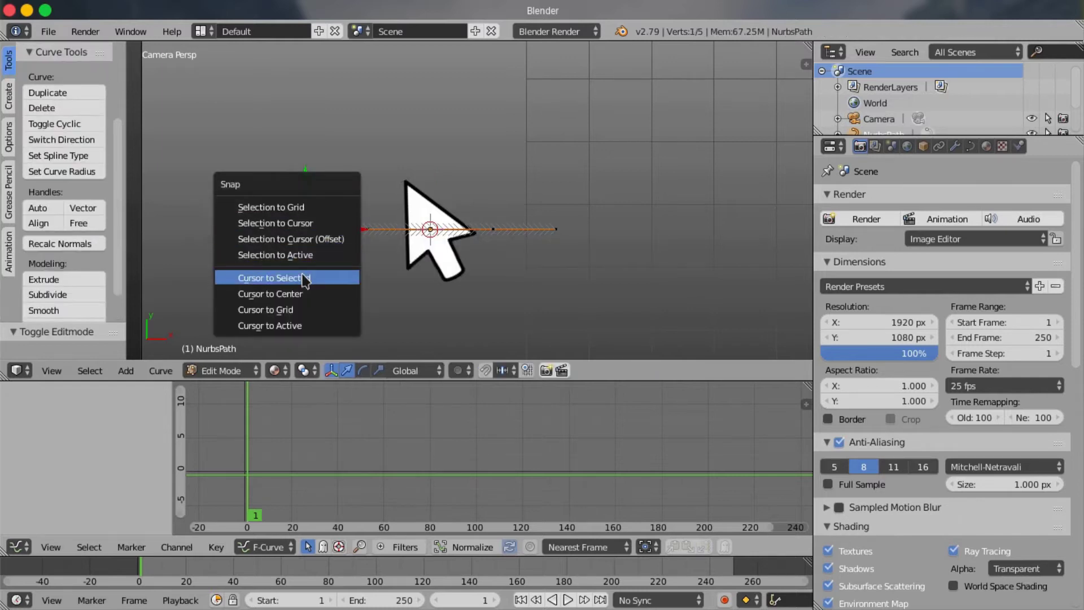
click(304, 278)
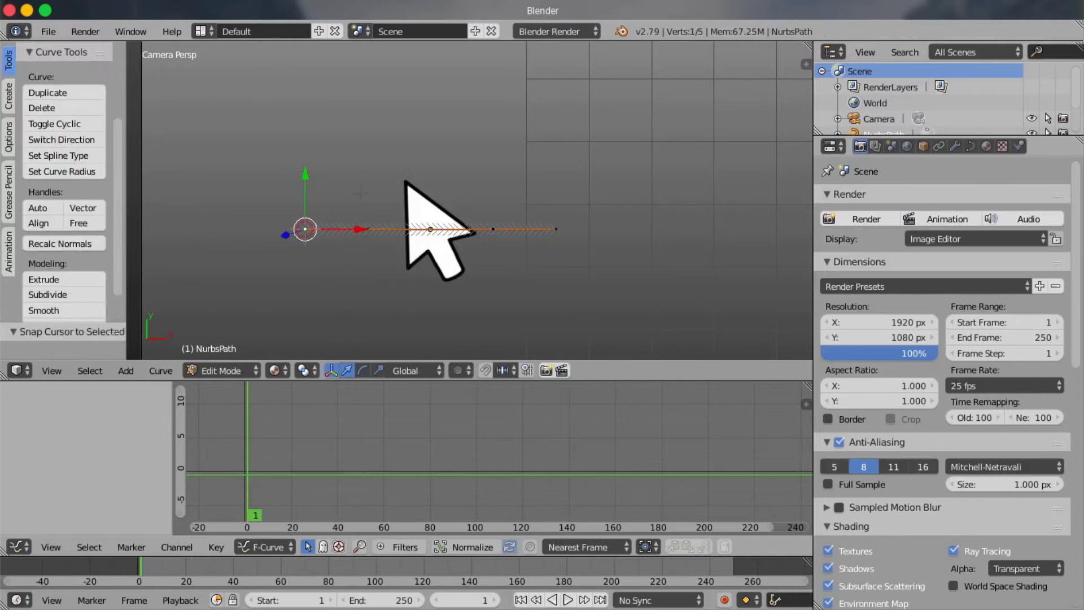
key(Tab)
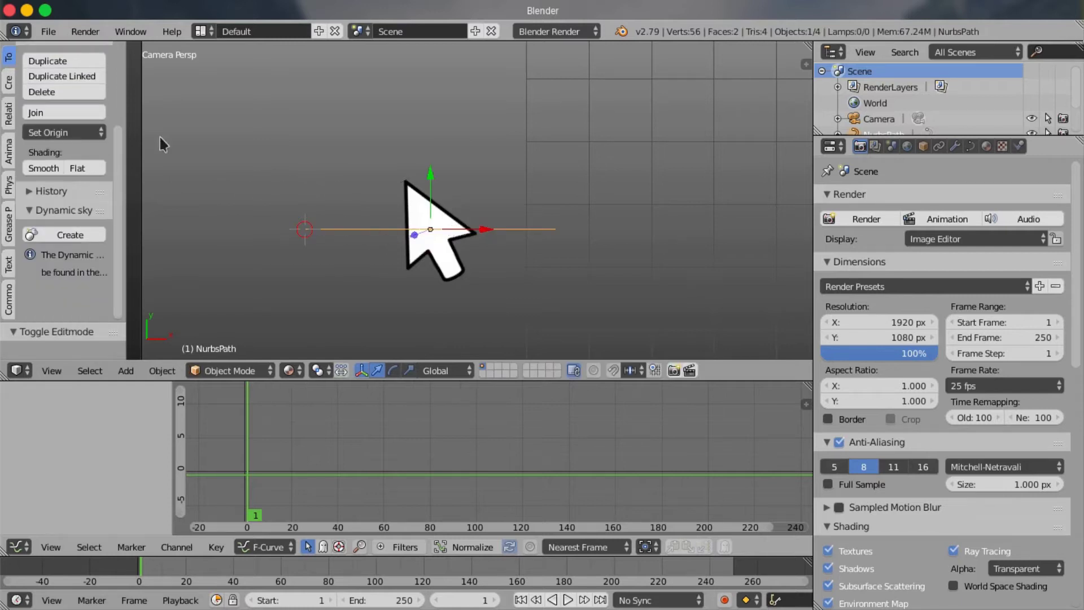
- Set the NurbsPath origin to the 3D cursor, then snap the cursor to the arrow's origin
click(68, 134)
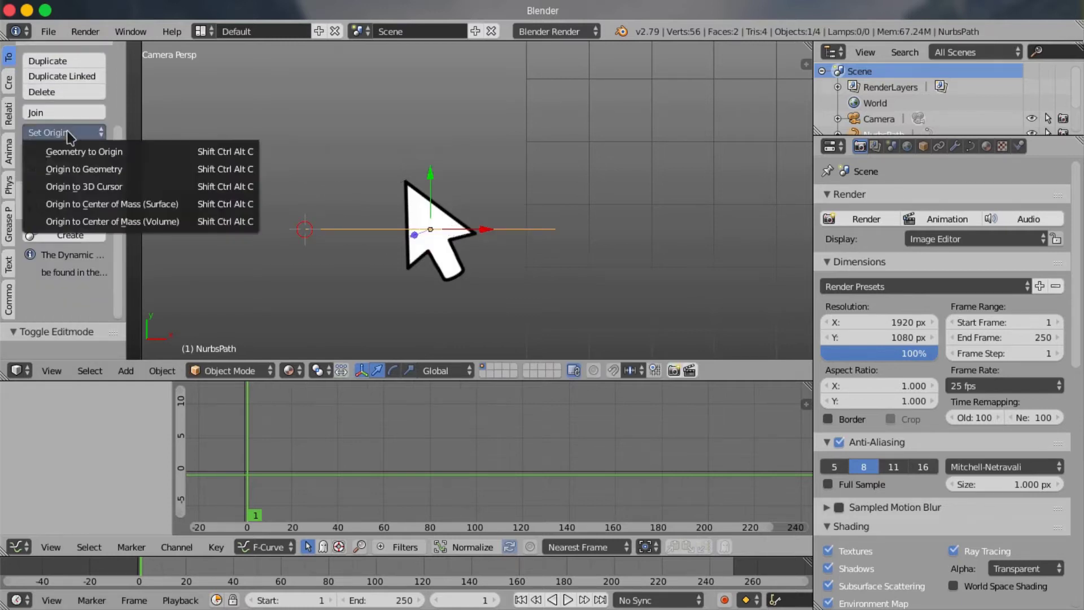
click(92, 186)
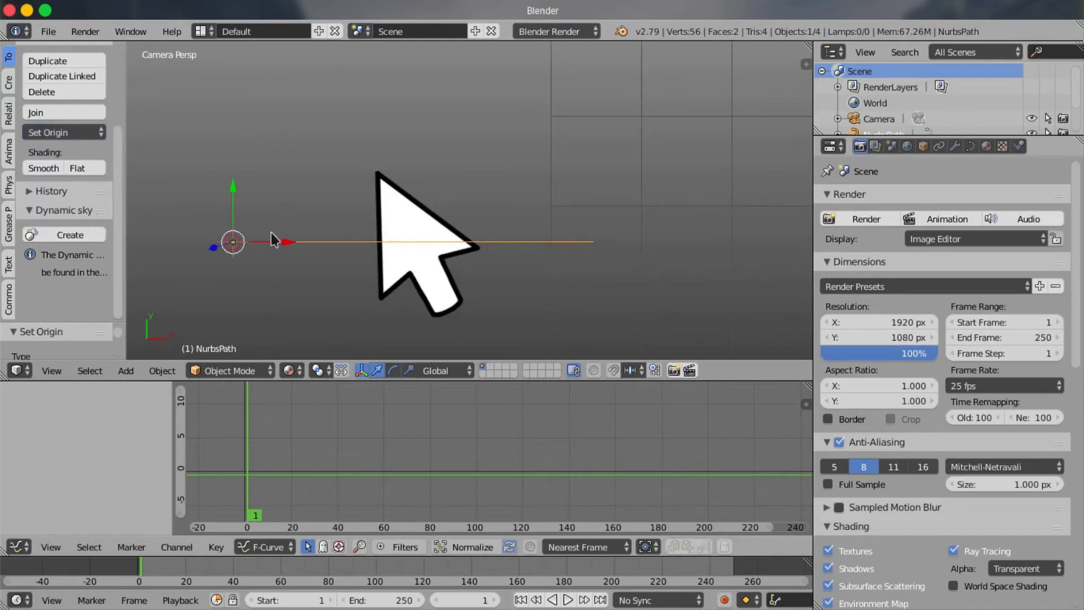
right_click(399, 216)
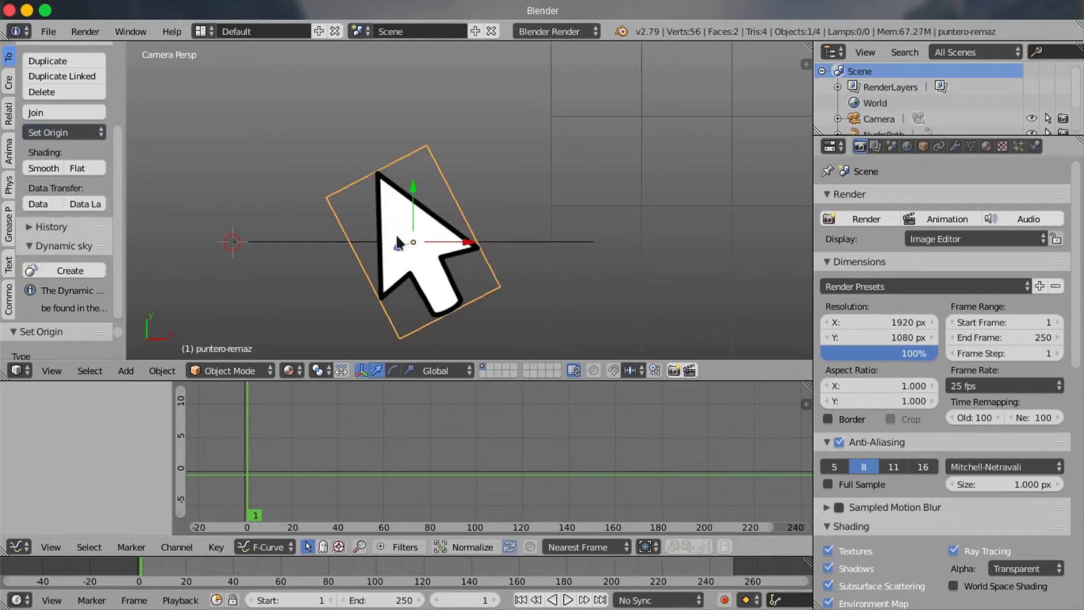
key(shift+s)
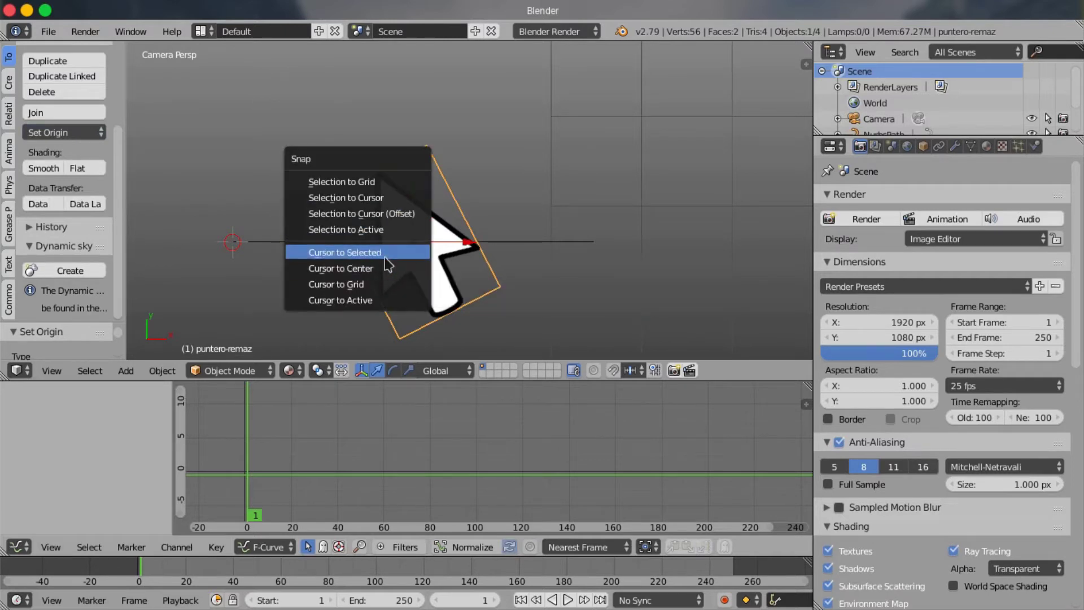
click(385, 253)
- Snap the NurbsPath onto the 3D cursor placed at the cursor-arrow mesh's origin
right_click(317, 246)
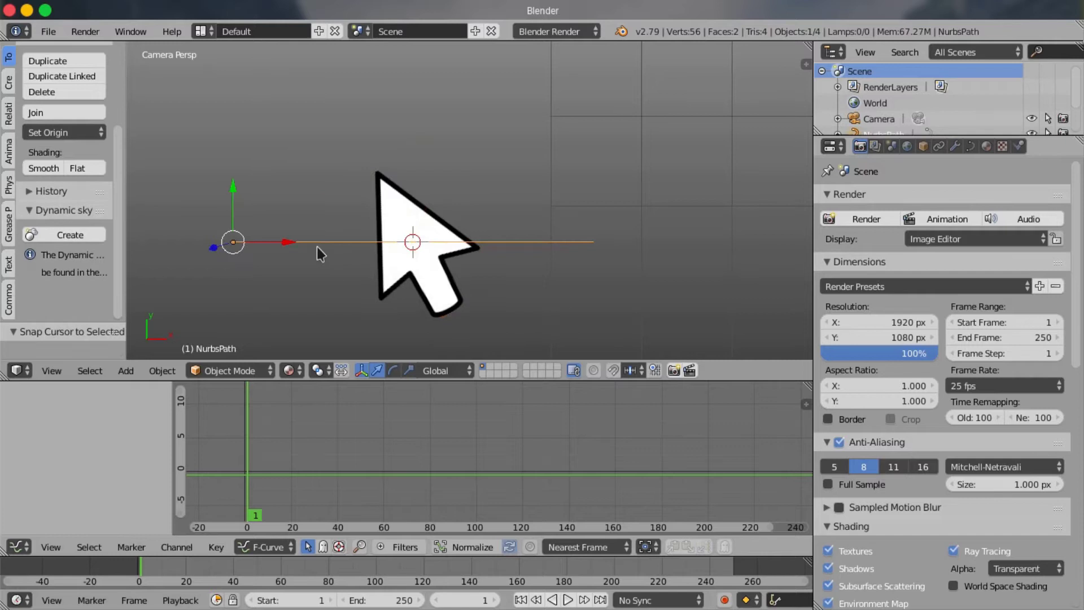
key(shift+s)
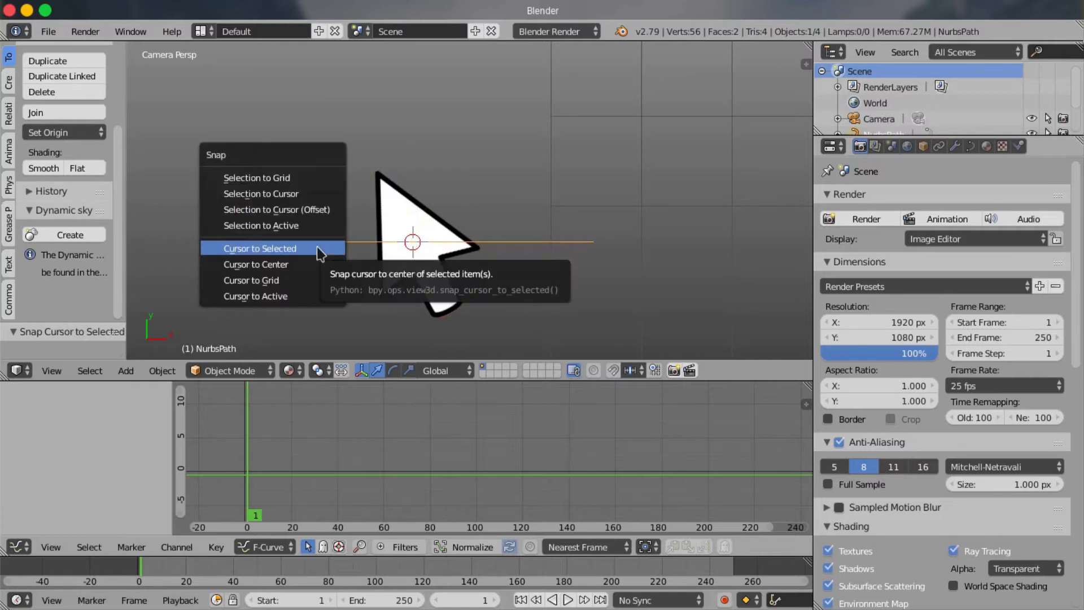
click(317, 246)
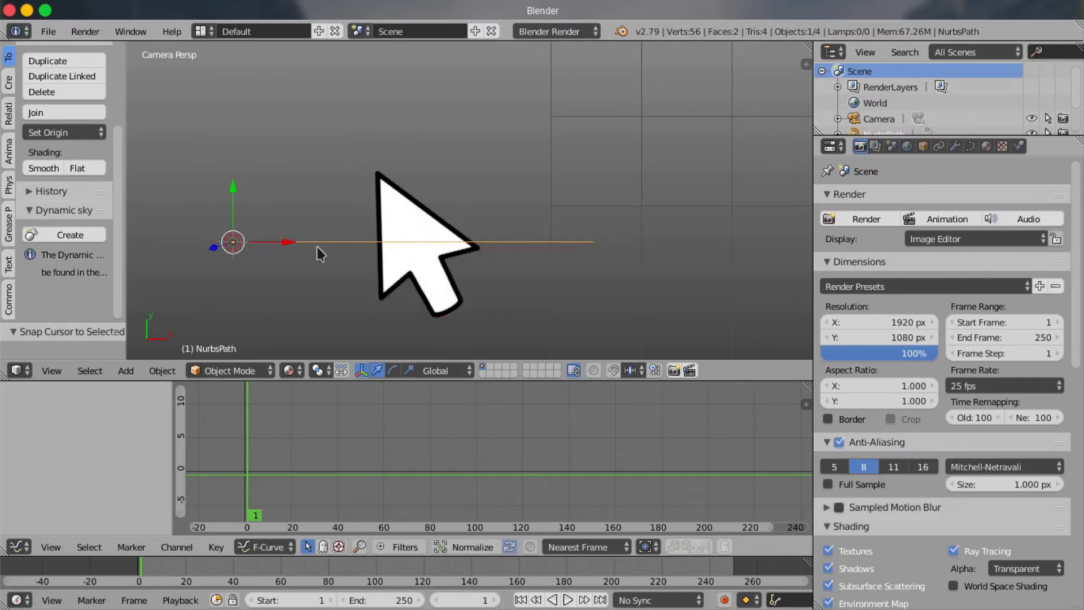
right_click(389, 239)
key(shift+s)
click(394, 236)
right_click(249, 241)
key(shift+s)
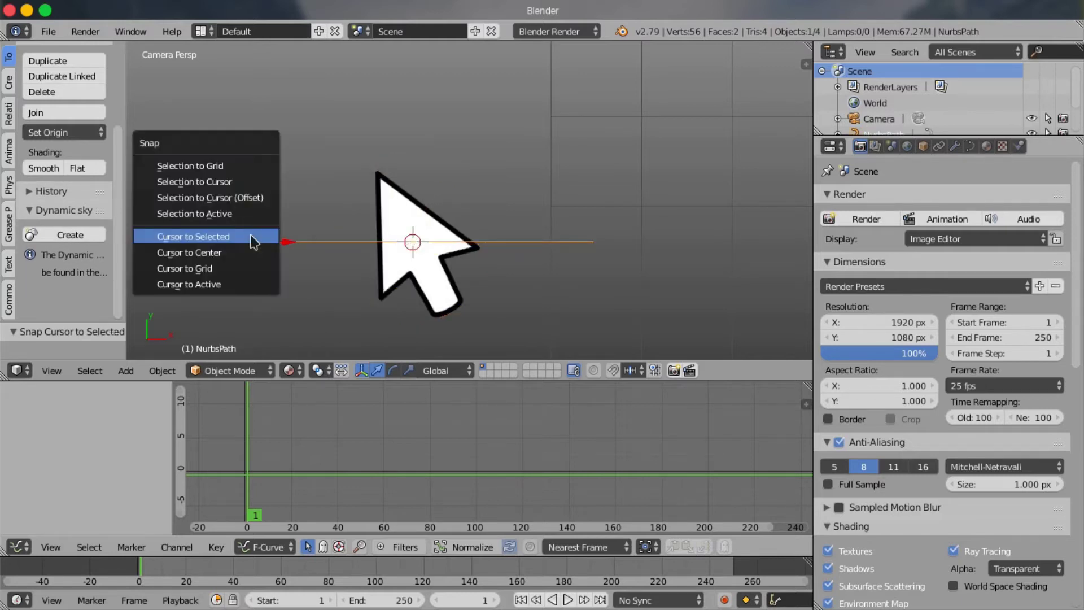
click(241, 187)
scroll(356, 226, down, 3)
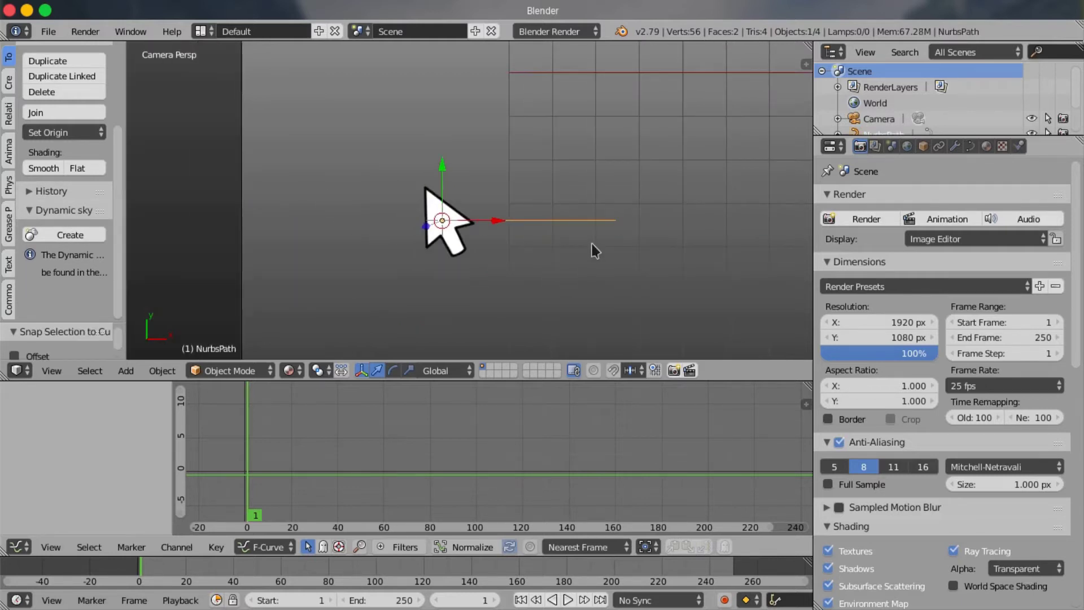
scroll(594, 251, down, 2)
scroll(533, 283, down, 2)
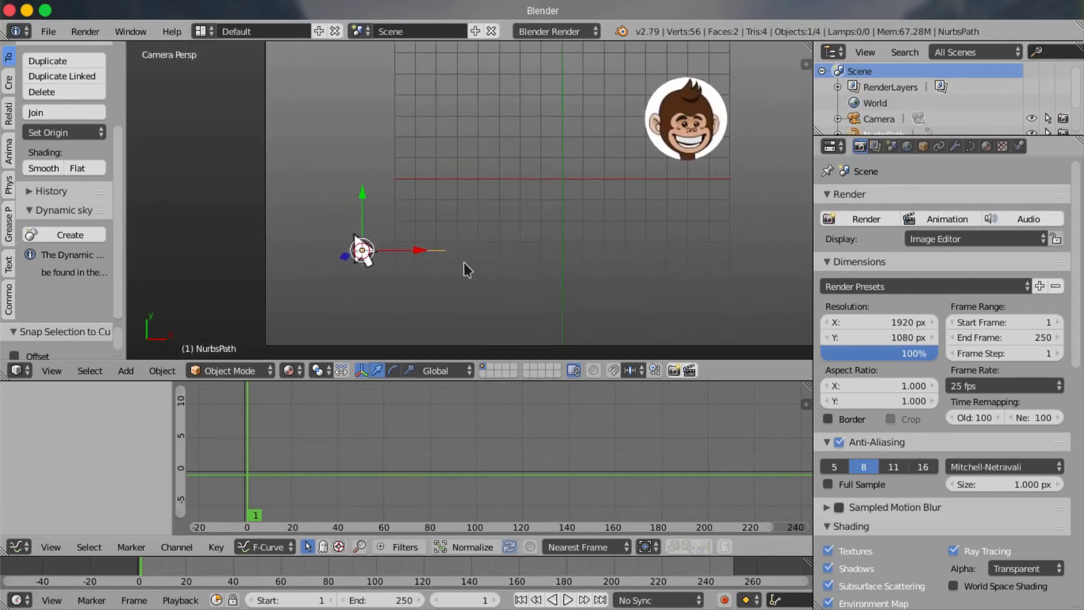
scroll(462, 262, up, 2)
- Enter Edit Mode on the NurbsPath and move its end point along Y
key(Tab)
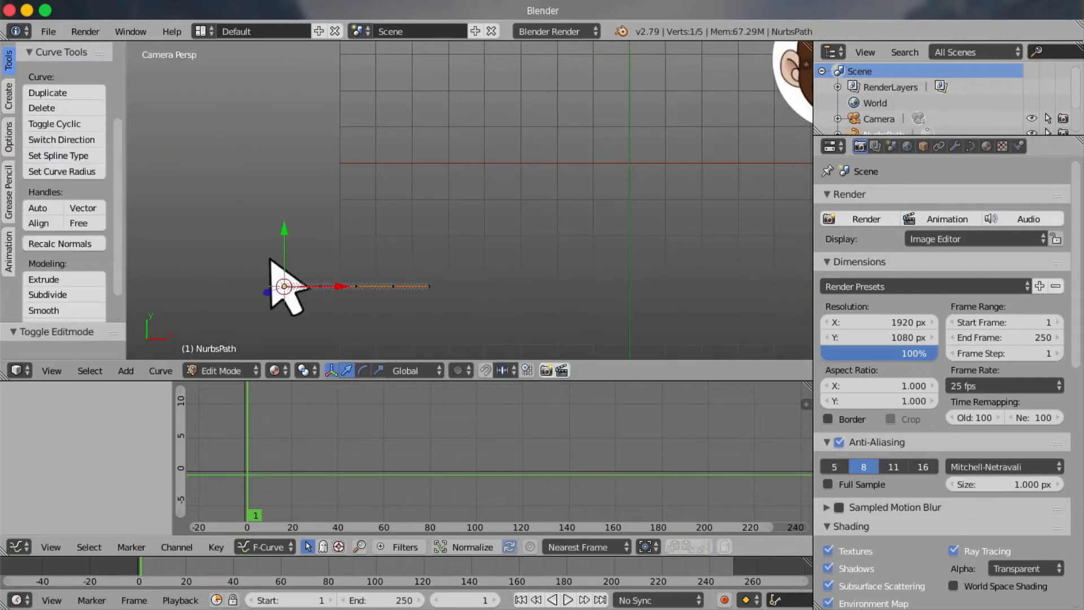
scroll(145, 315, up, 1)
scroll(303, 206, up, 2)
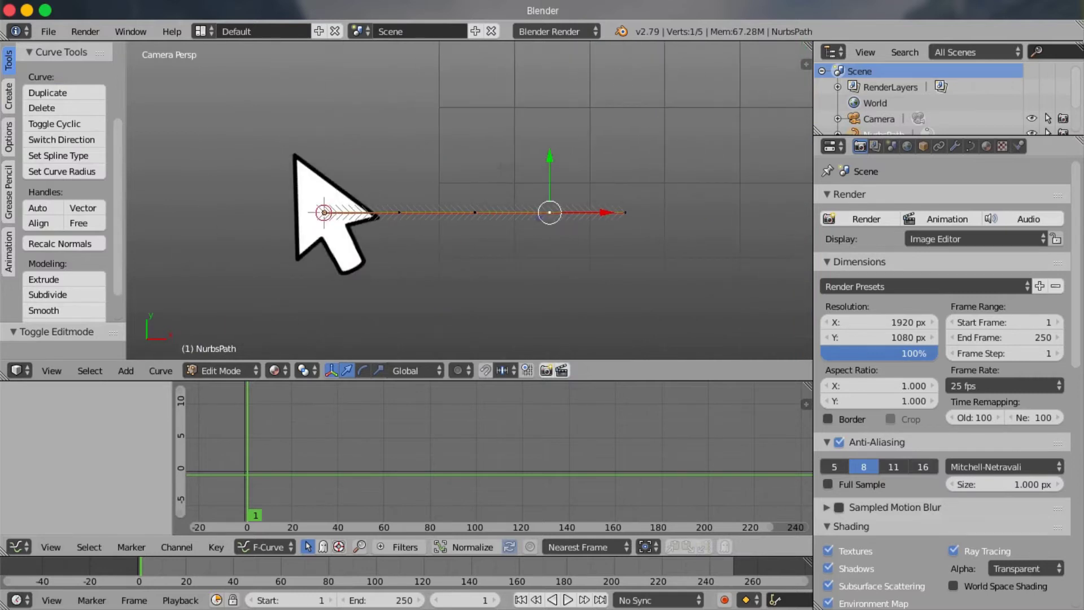
scroll(166, 121, up, 2)
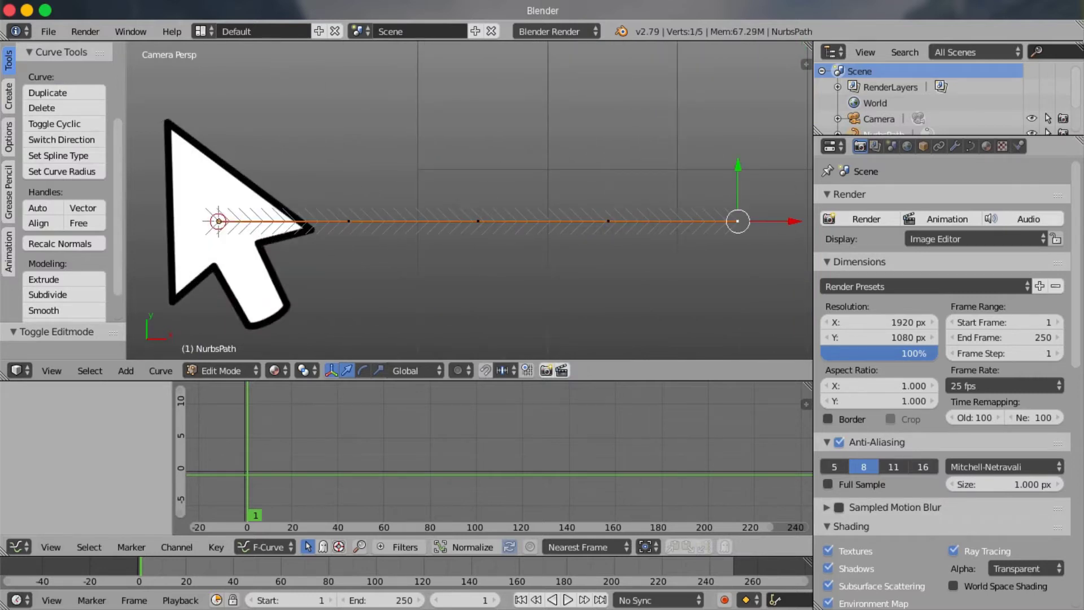
key(g)
key(y)
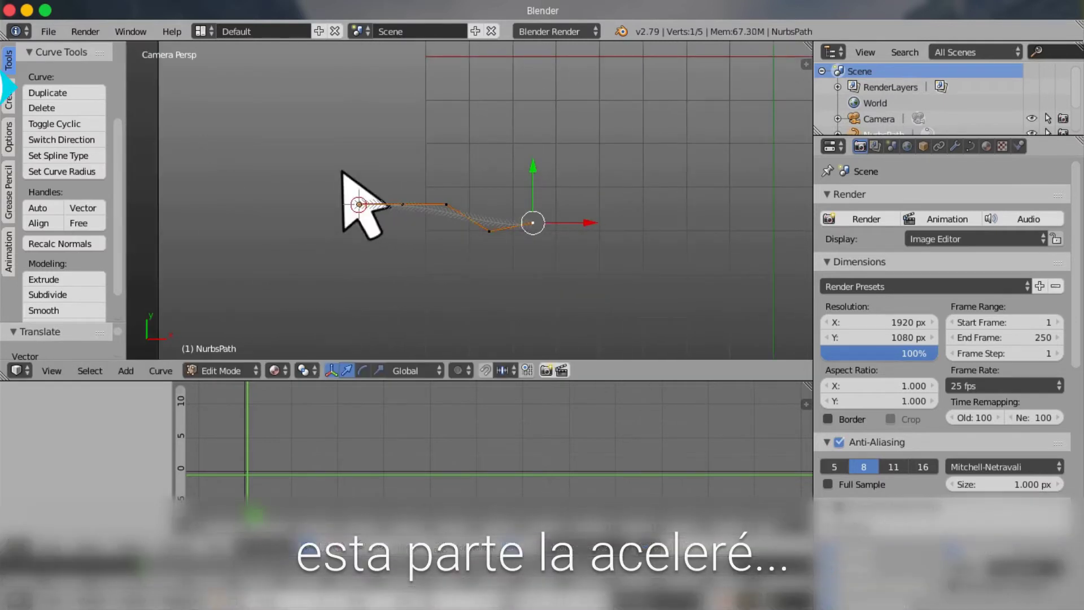
- Extrude the first new path points to the right, constrained to the X axis
key(e)
key(x)
key(Return)
key(e)
key(x)
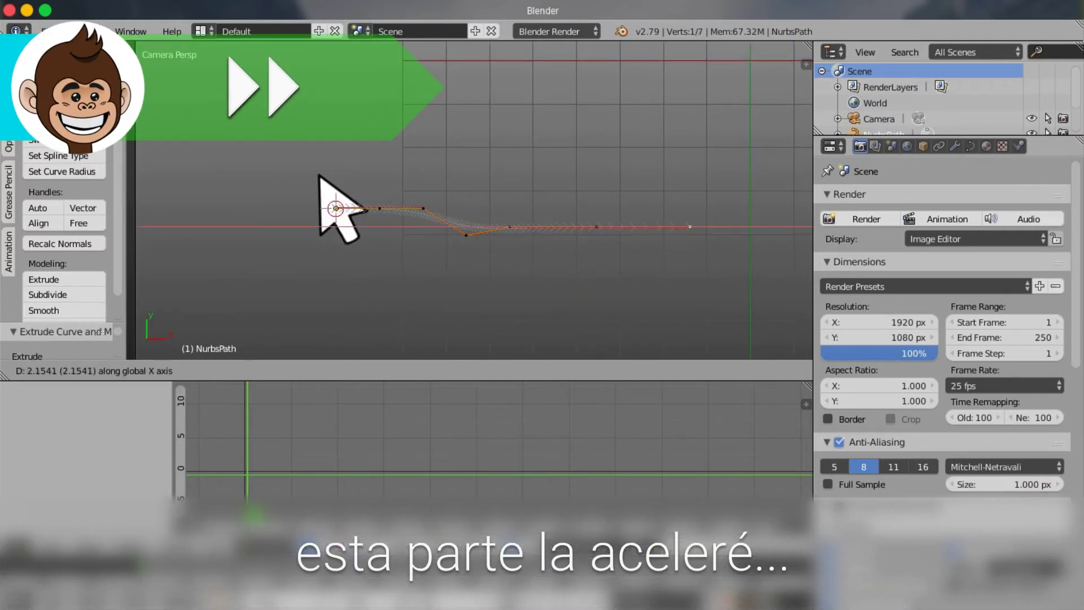
key(Return)
key(e)
key(x)
shift+middle_drag(326, 205, 144, 254)
- Extrude further points to the right, placing the last one freely
key(Return)
key(e)
key(x)
key(Return)
key(e)
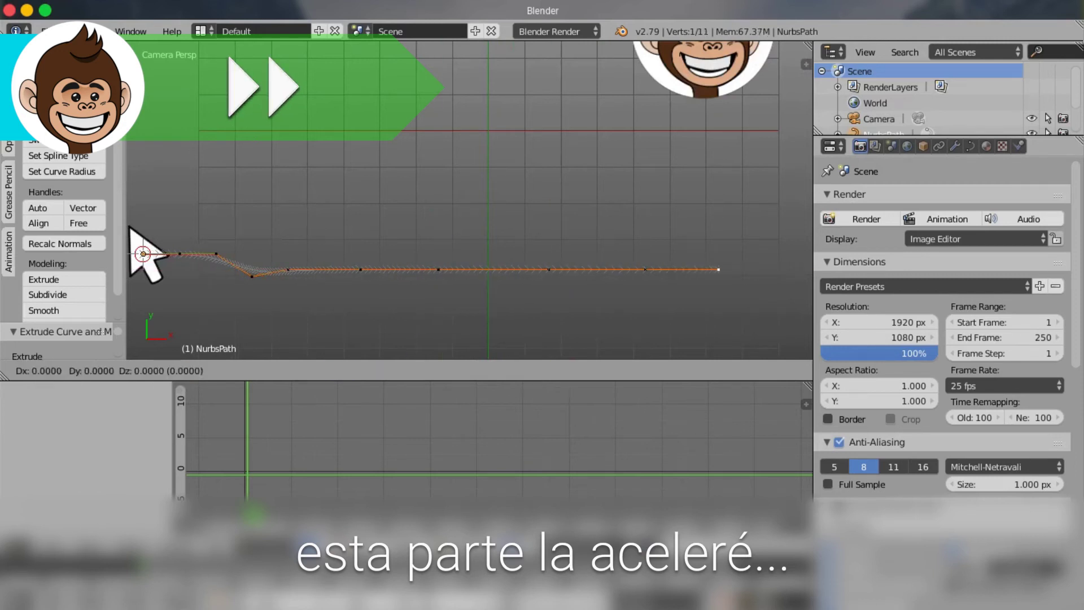
key(Return)
- Extrude two points upward, shift them right, and begin extruding back toward the left
scroll(242, 237, down, 2)
shift+middle_drag(243, 237, 216, 305)
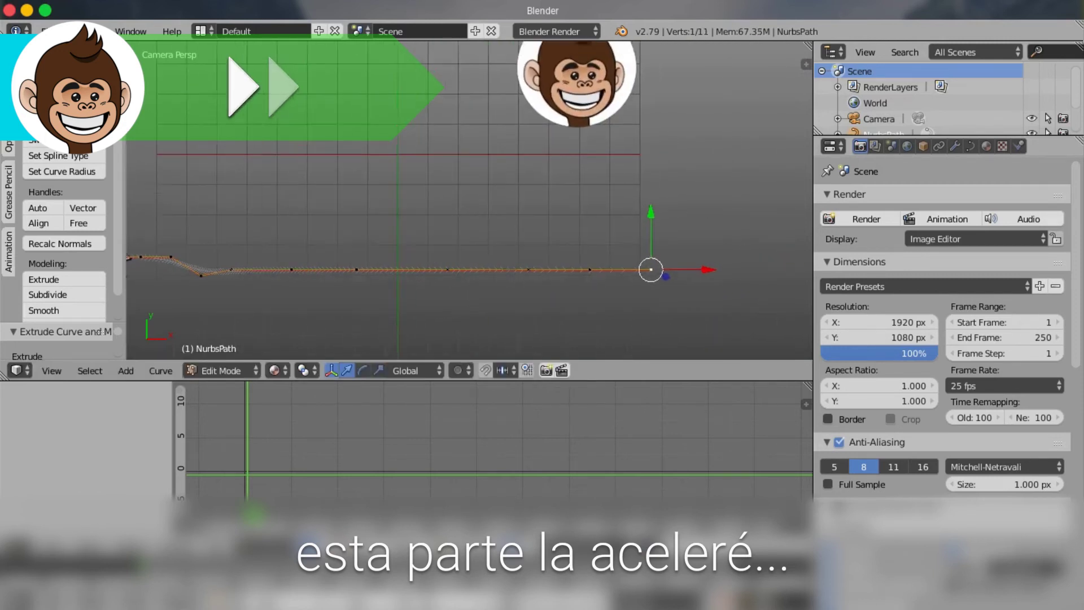
scroll(215, 304, up, 2)
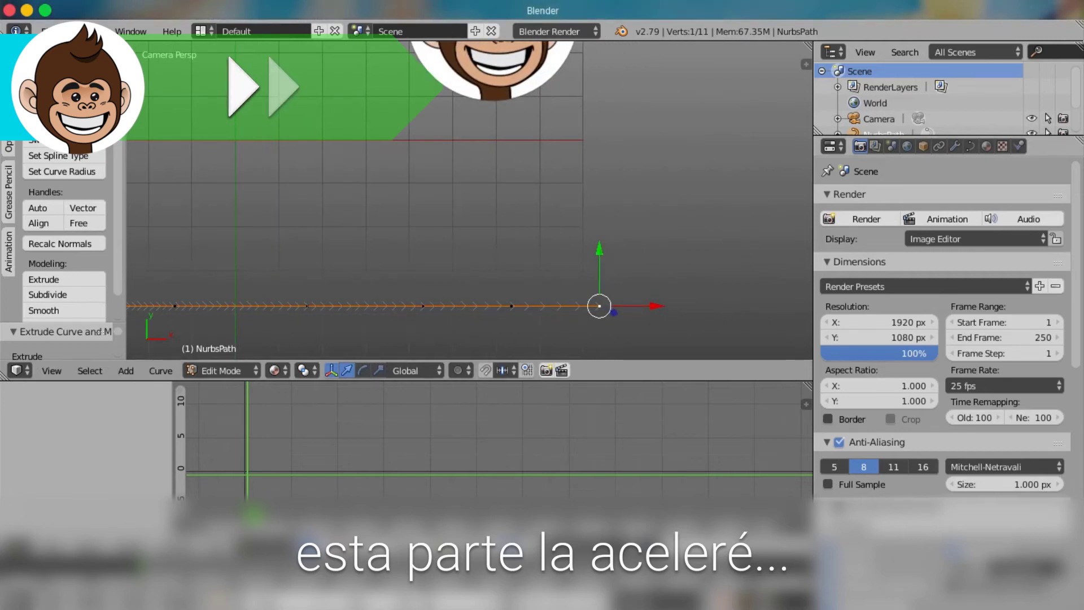
key(e)
key(Return)
key(e)
key(Return)
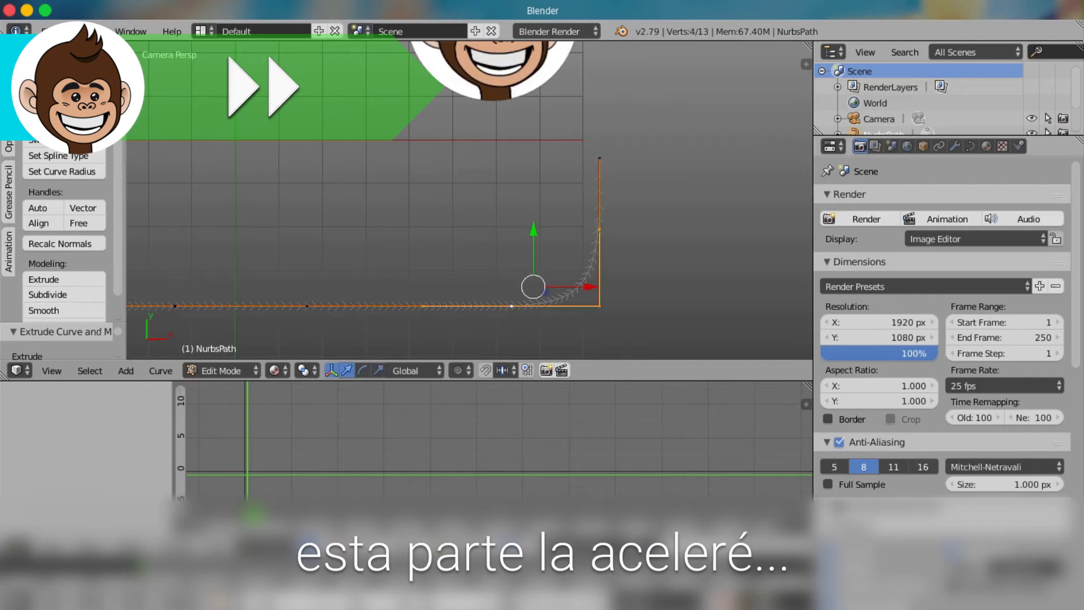
key(g)
key(e)
key(Return)
- Extrude points leftward along X and raise the last one along Y toward the monkey portrait
key(e)
key(x)
click(508, 156)
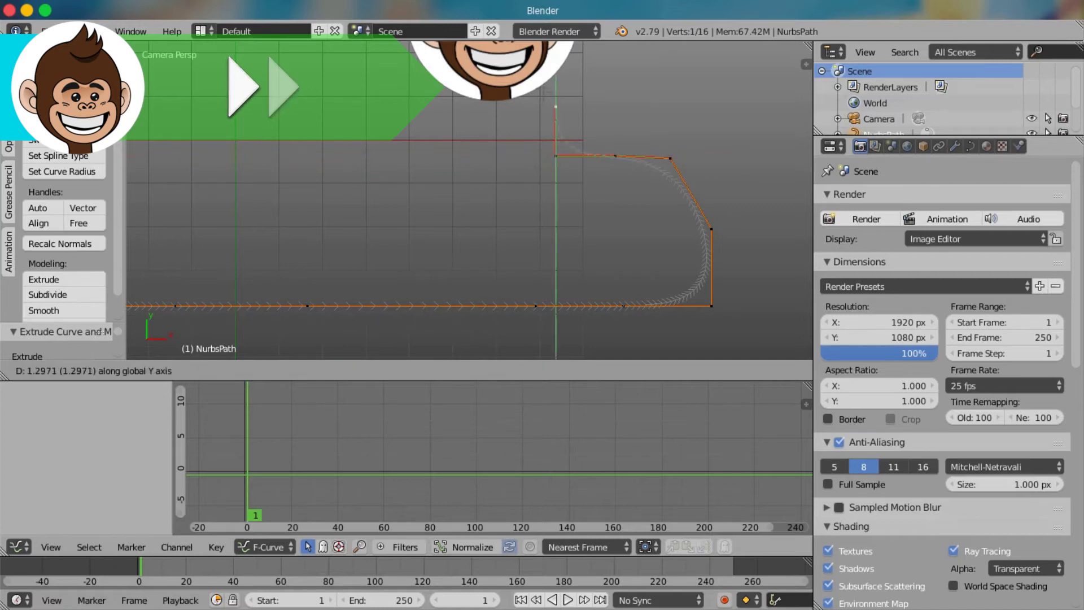
shift+middle_drag(508, 158, 517, 263)
ctrl+click(567, 211)
key(e)
click(508, 209)
key(g)
key(y)
key(Return)
- Give the path's corner point Aligned handles
scroll(470, 201, up, 3)
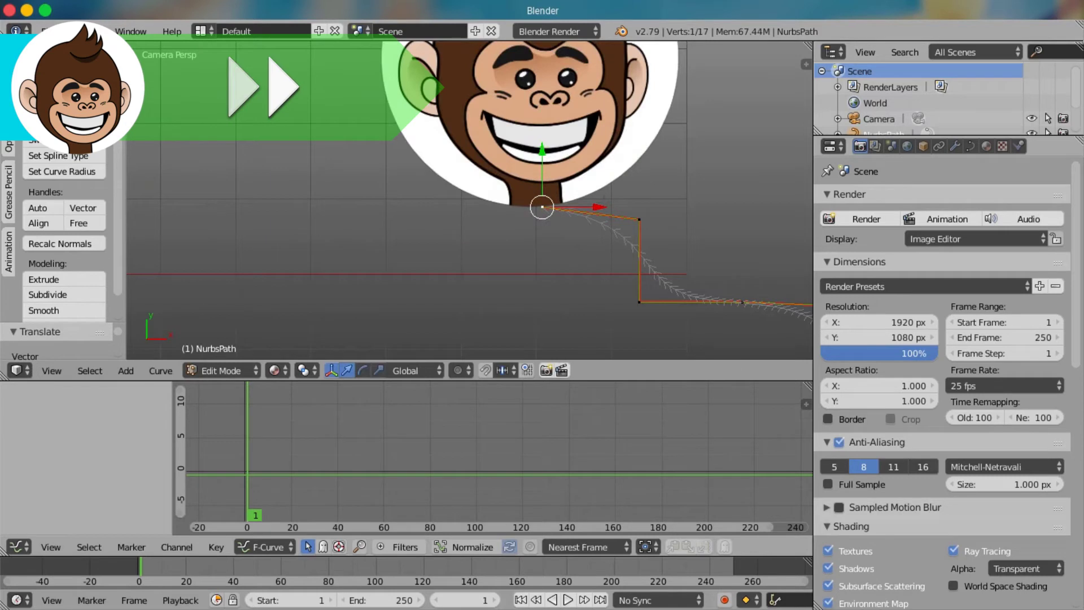
scroll(474, 197, up, 1)
scroll(469, 200, up, 2)
key(v)
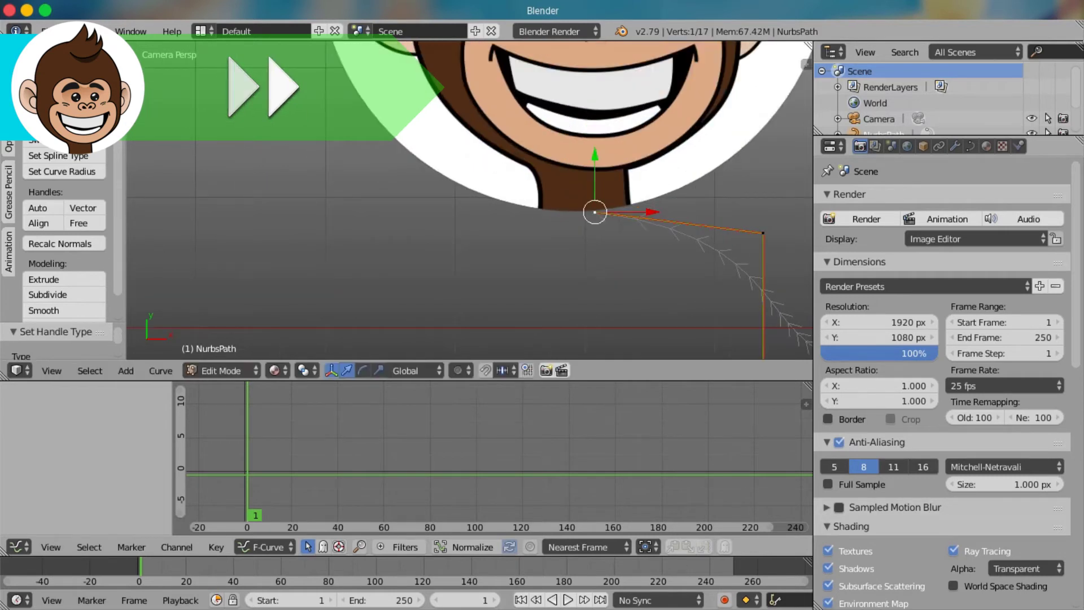
shift+click(763, 232)
scroll(759, 232, up, 3)
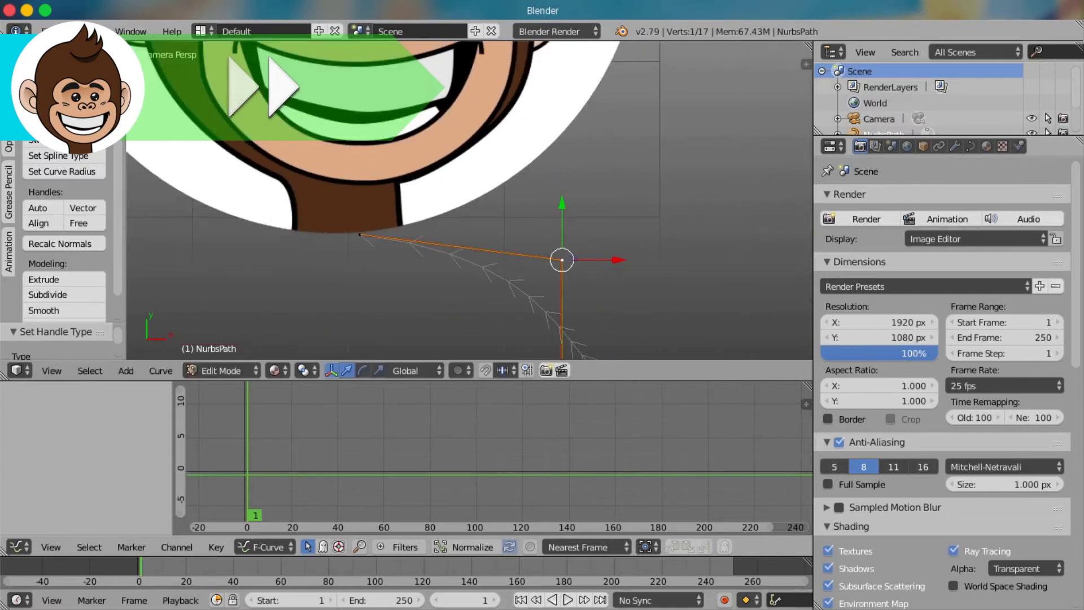
scroll(469, 200, up, 1)
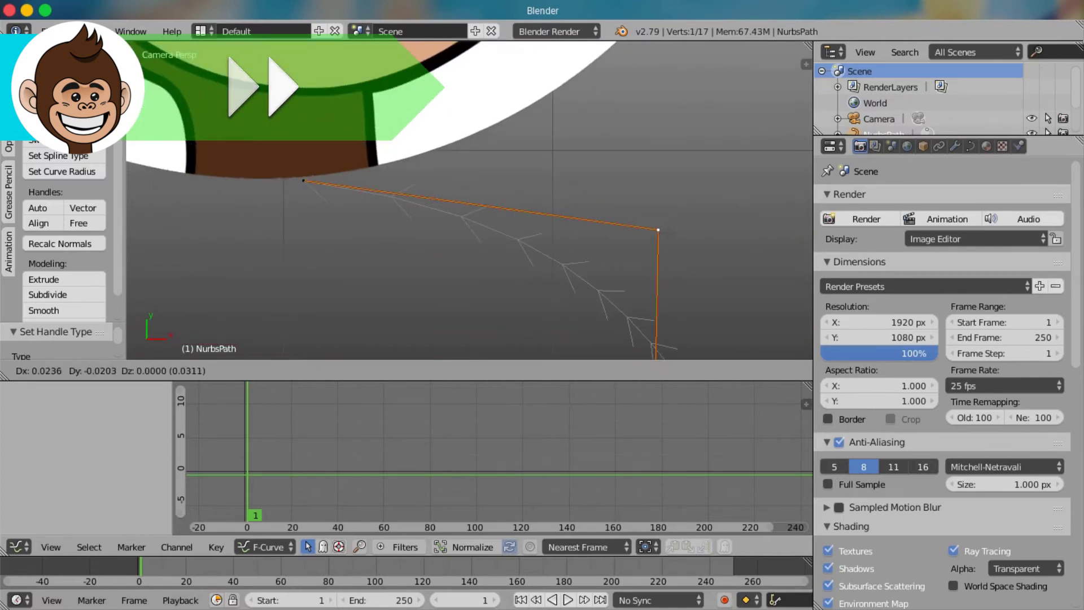
key(v)
click(633, 278)
- Move one of the corner's handles straight down to smooth the bend
scroll(632, 278, down, 2)
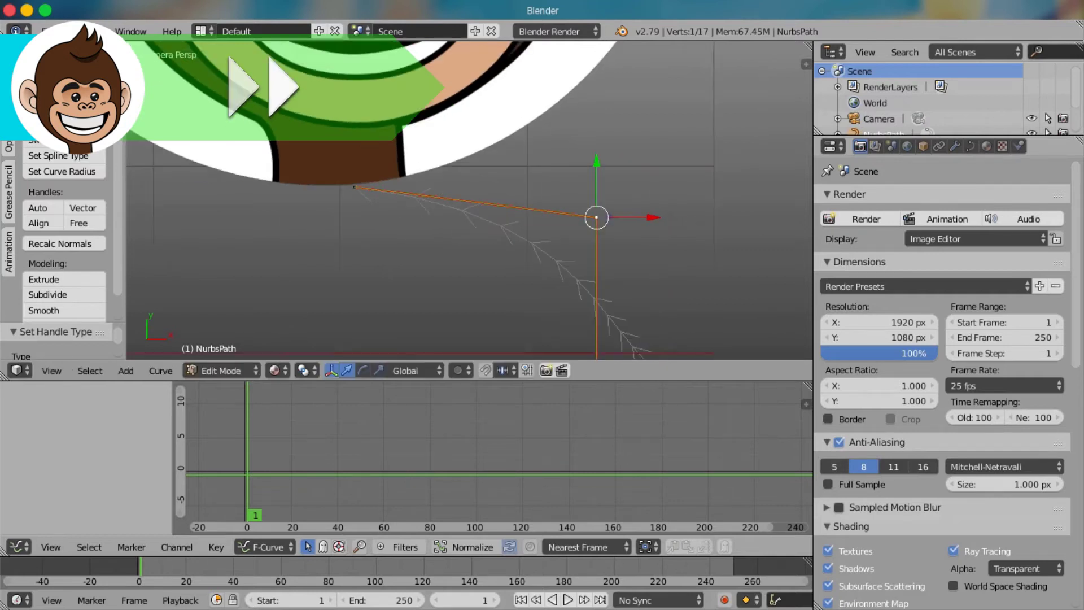
click(353, 186)
key(g)
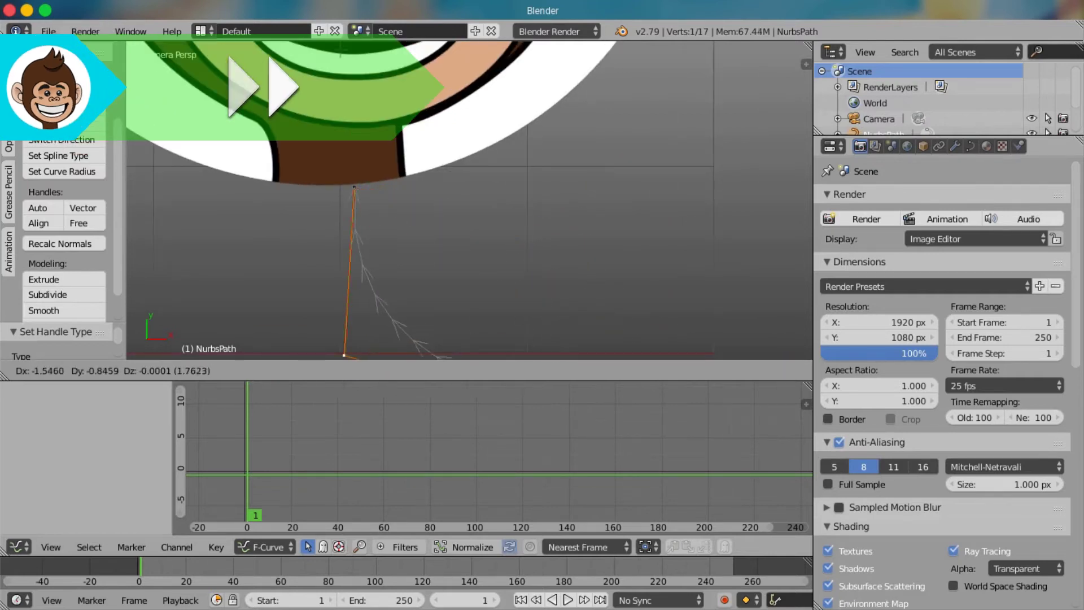
click(351, 315)
scroll(350, 315, down, 4)
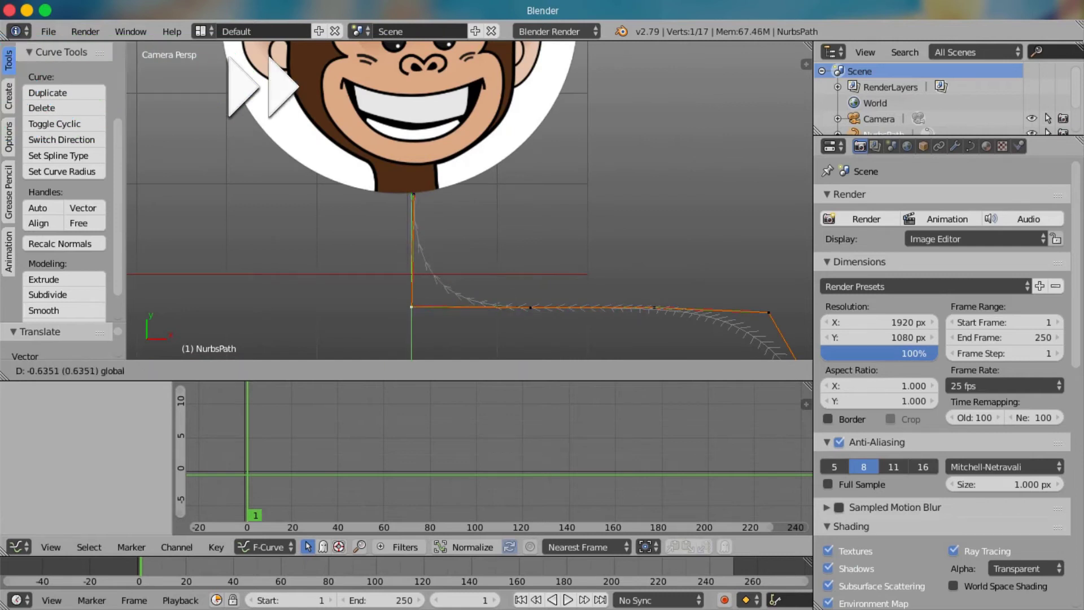
scroll(232, 261, down, 4)
key(Tab)
key(Tab)
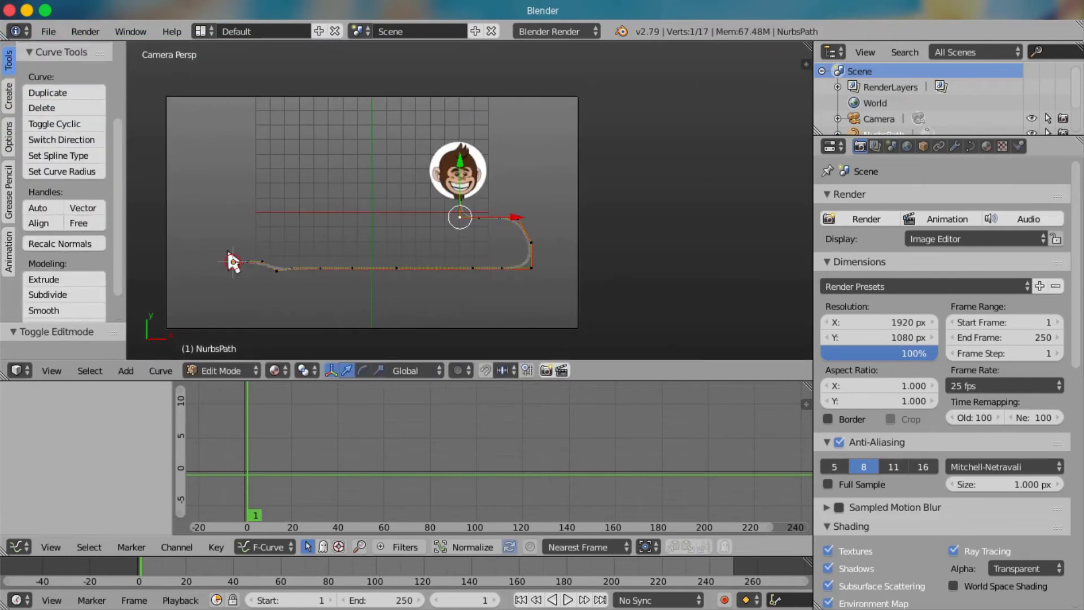
- Raise one control point and lower another along the Y axis
scroll(215, 248, up, 2)
scroll(170, 234, up, 1)
key(g)
key(y)
key(Return)
key(g)
key(y)
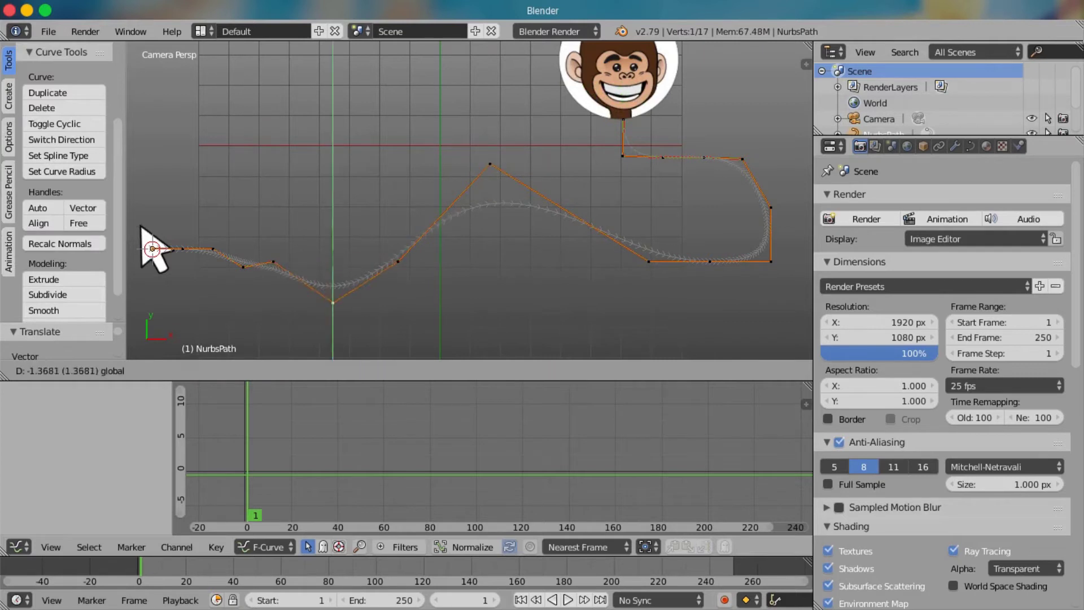
key(Return)
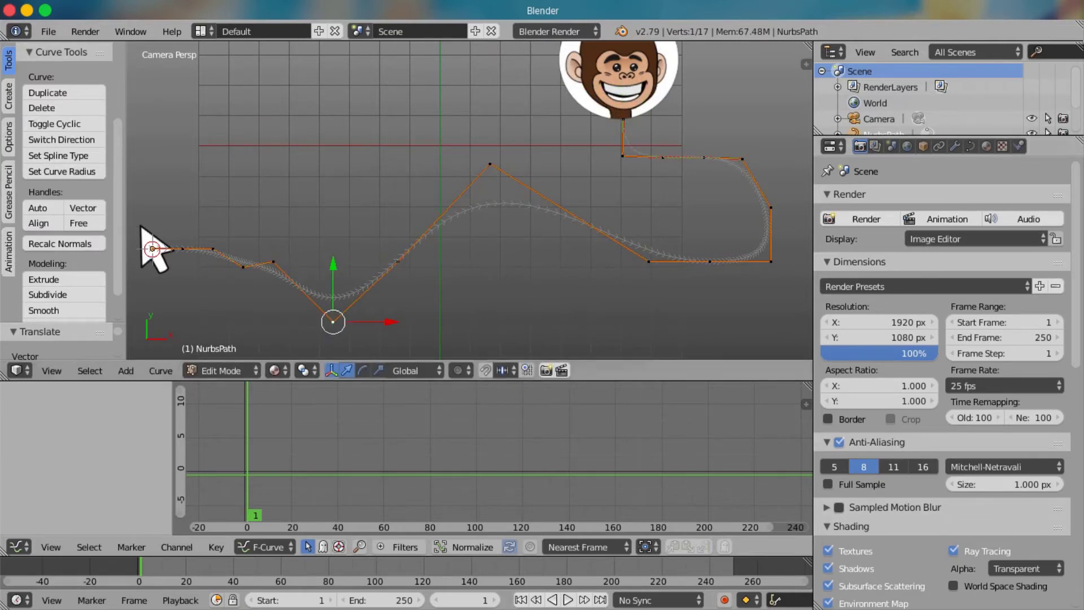
- Shift two right-hand control points left along X, then return to Object Mode
key(g)
key(x)
key(Return)
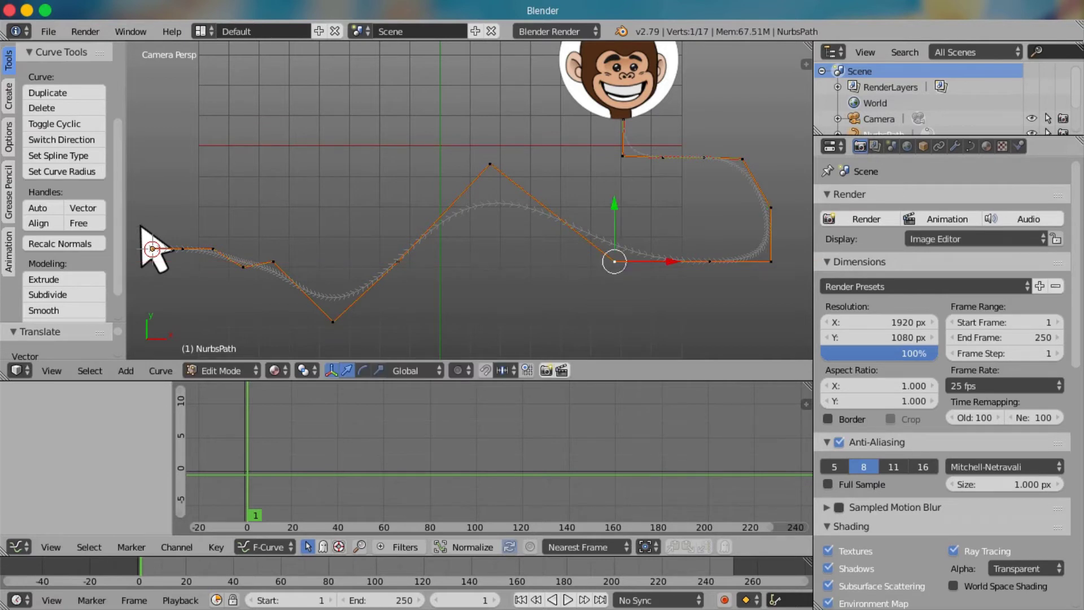
scroll(195, 222, down, 1)
key(g)
key(x)
key(Return)
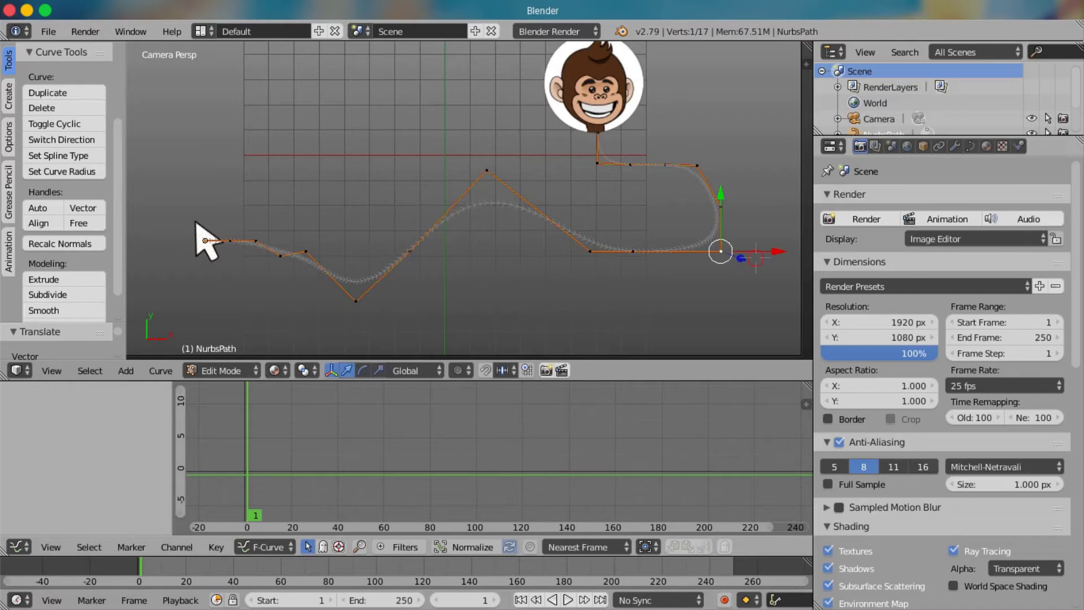
scroll(286, 228, down, 2)
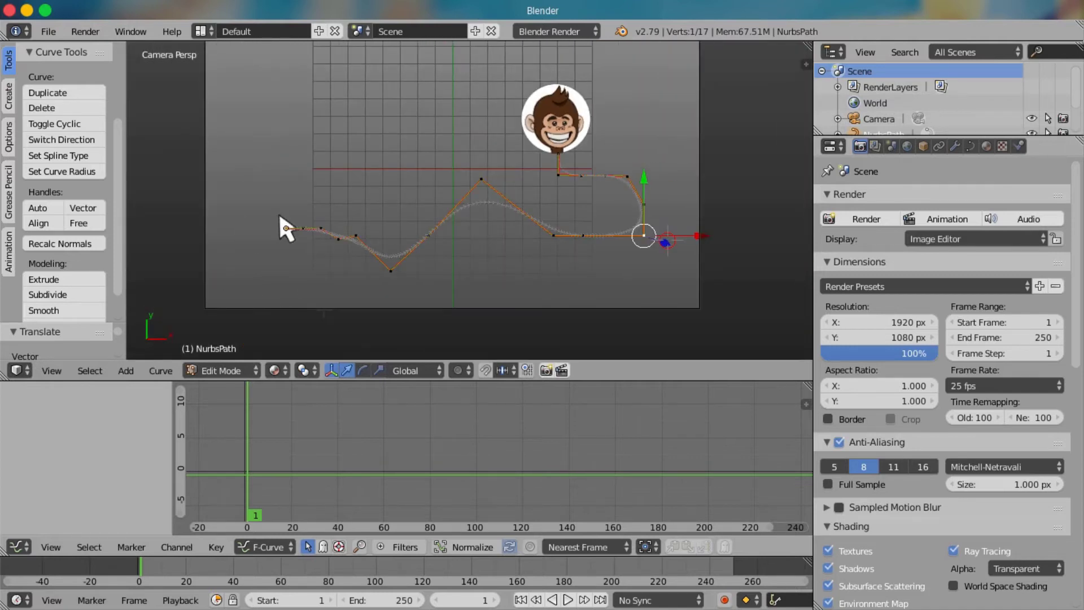
key(Tab)
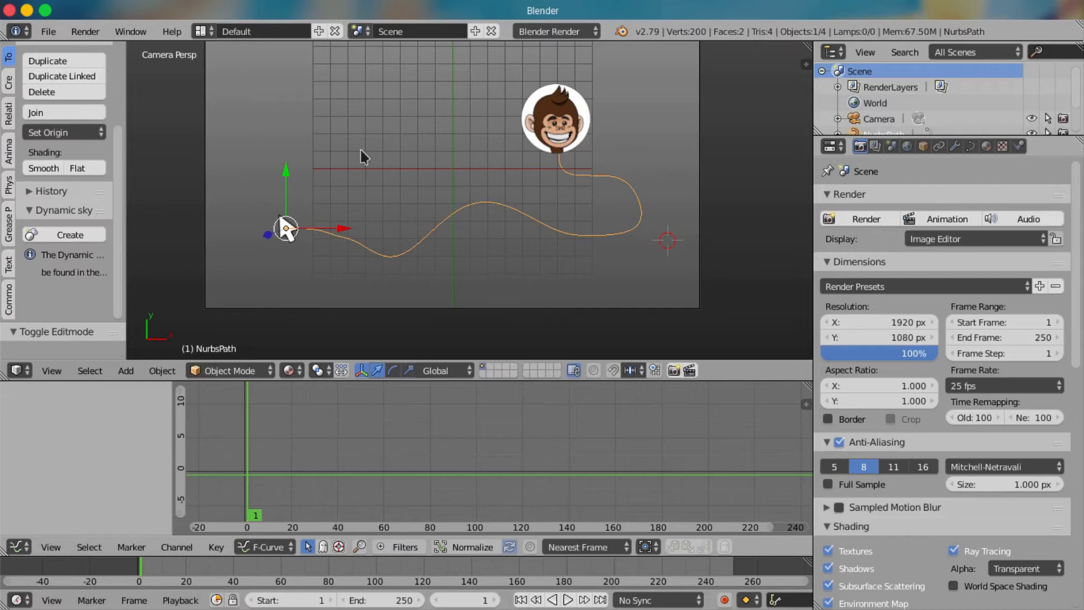
- Parent the arrow plane to the NurbsPath using Follow Path and play the animation
scroll(441, 248, up, 1)
scroll(486, 248, up, 1)
scroll(491, 225, up, 2)
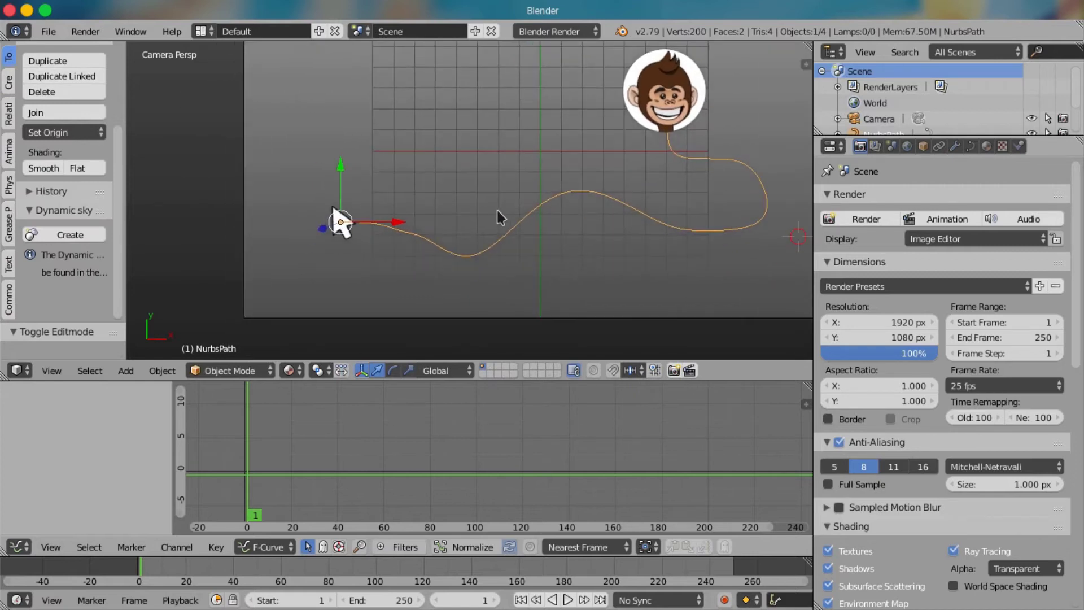
scroll(466, 242, up, 2)
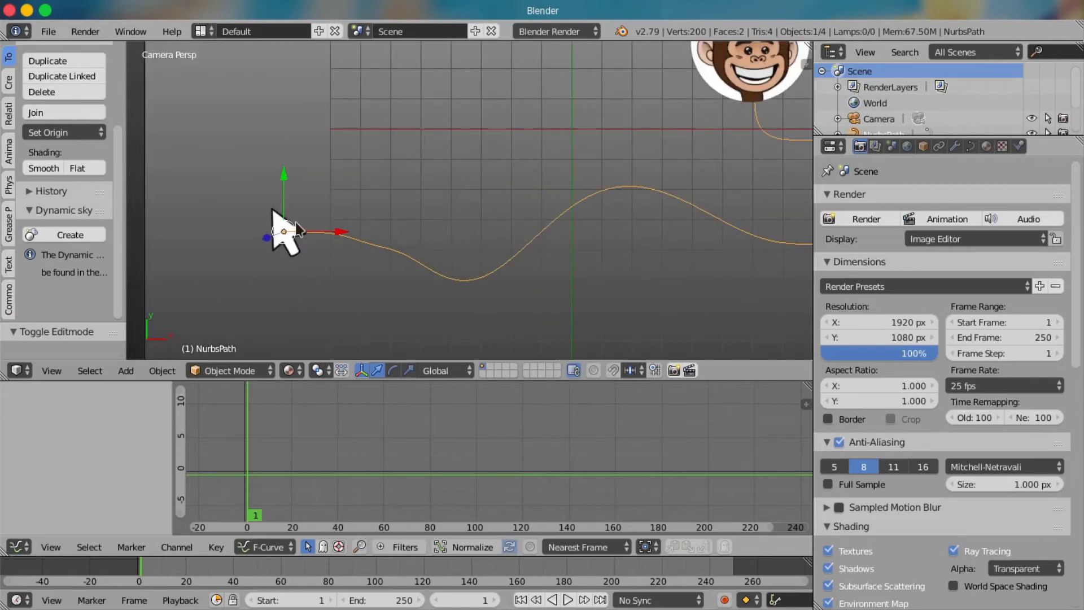
right_click(277, 240)
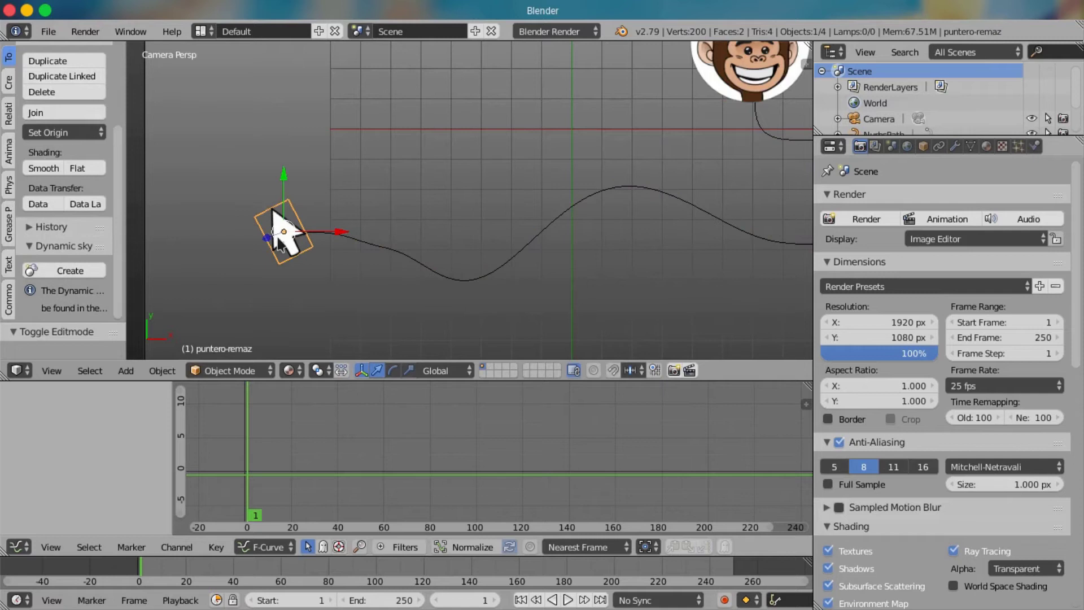
shift+right_click(391, 249)
key(ctrl+p)
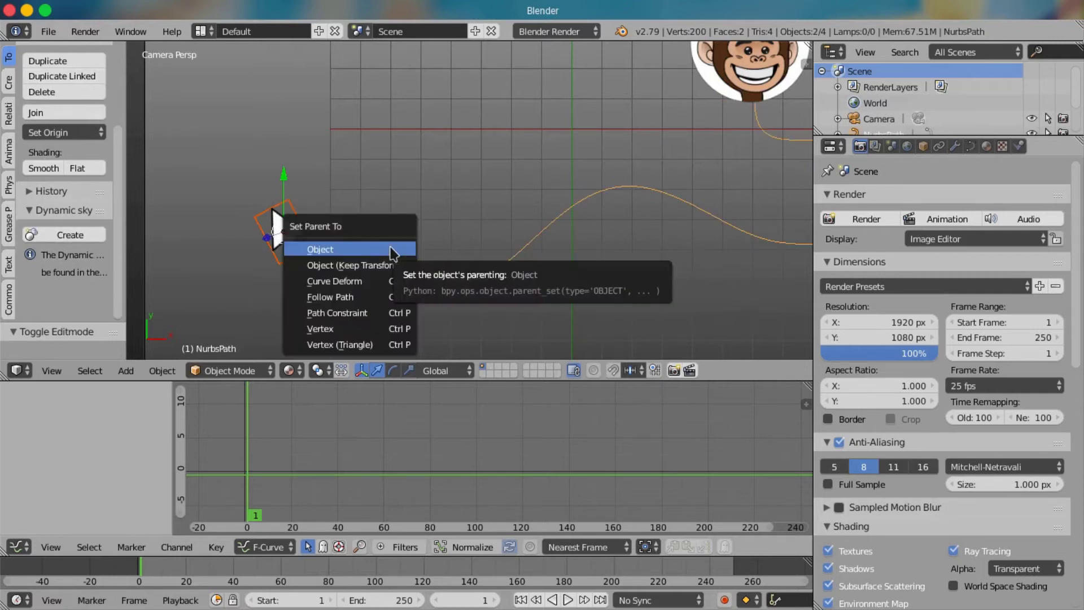
click(335, 297)
key(alt+a)
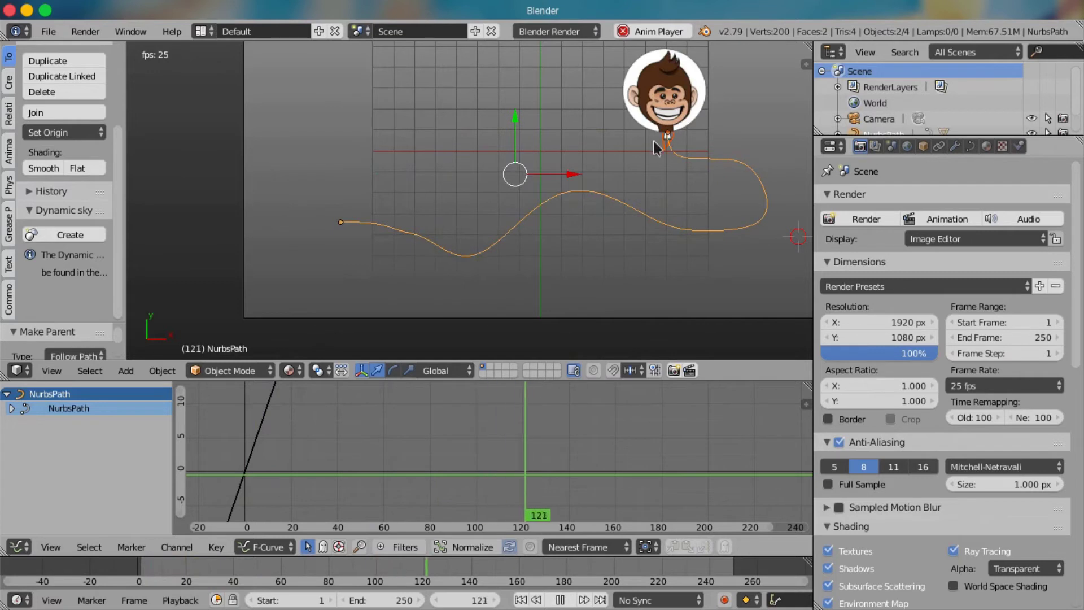
- Rewind the timeline, orbit to a tilted view of the moving arrow, then stop playback
click(503, 438)
click(339, 450)
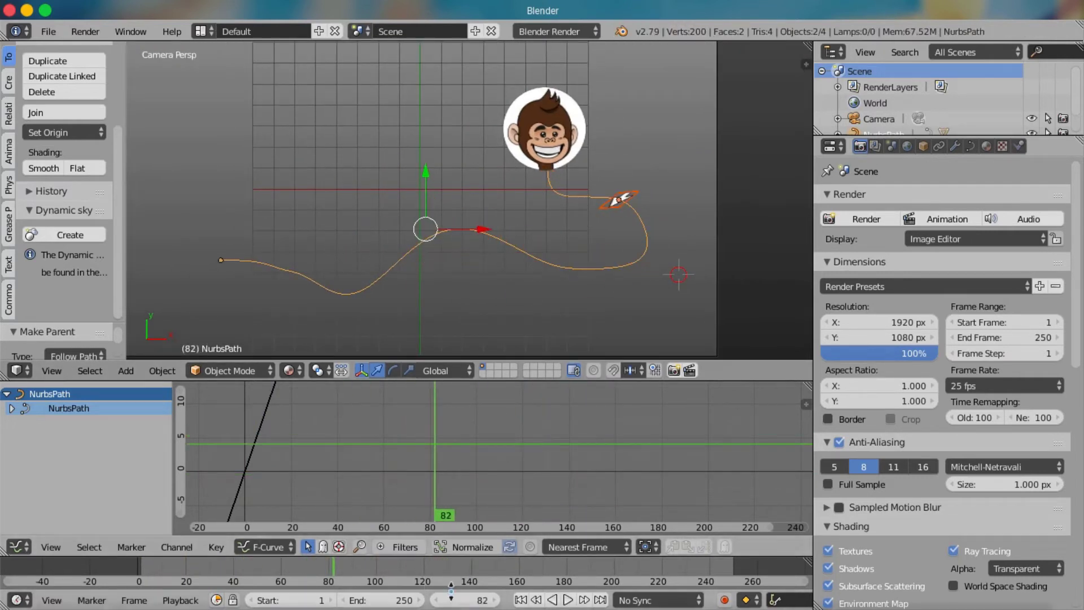
mouse_move(604, 307)
middle_down()
mouse_move(634, 181)
mouse_move(590, 227)
mouse_move(479, 298)
mouse_move(523, 303)
middle_up()
key(alt+a)
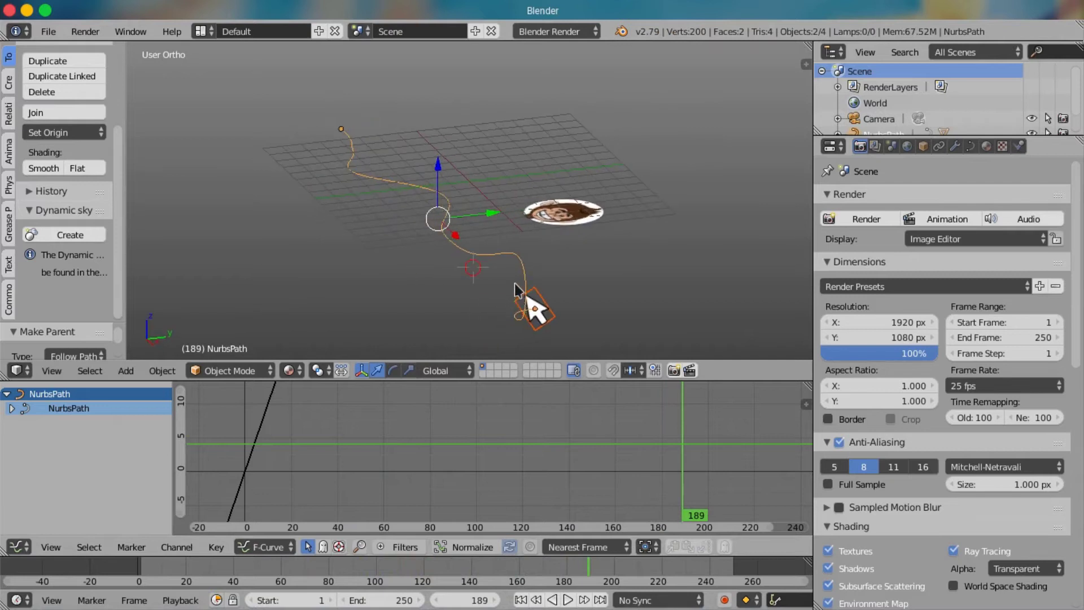
- In side view, select all NurbsPath control points and scale them to zero in Z (sz0)
right_click(530, 305)
key(Tab)
key(Tab)
right_click(516, 263)
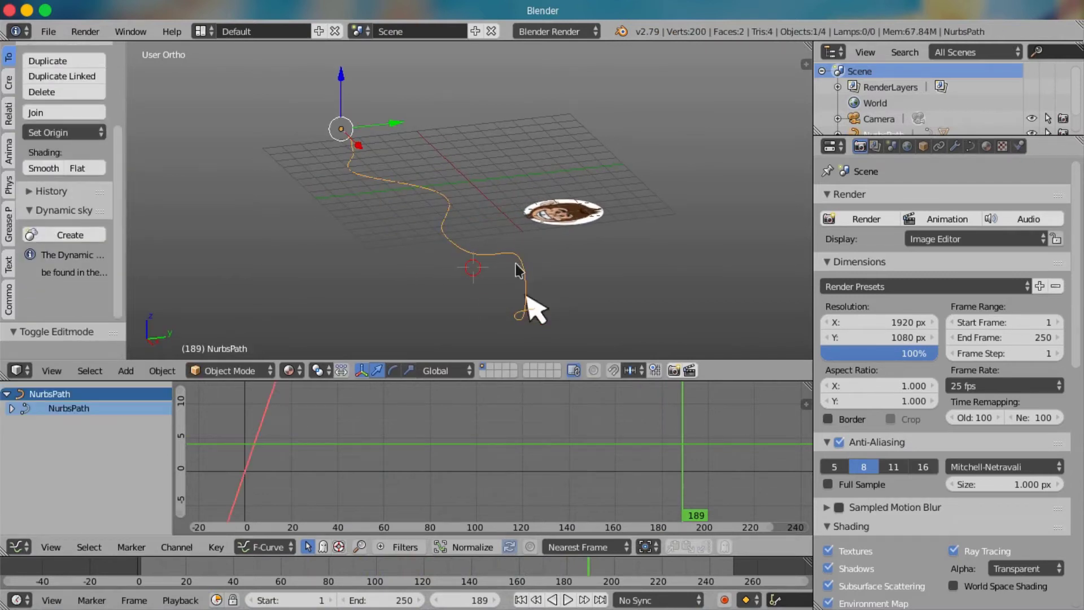
key(KP_7)
key(KP_3)
scroll(515, 266, up, 3)
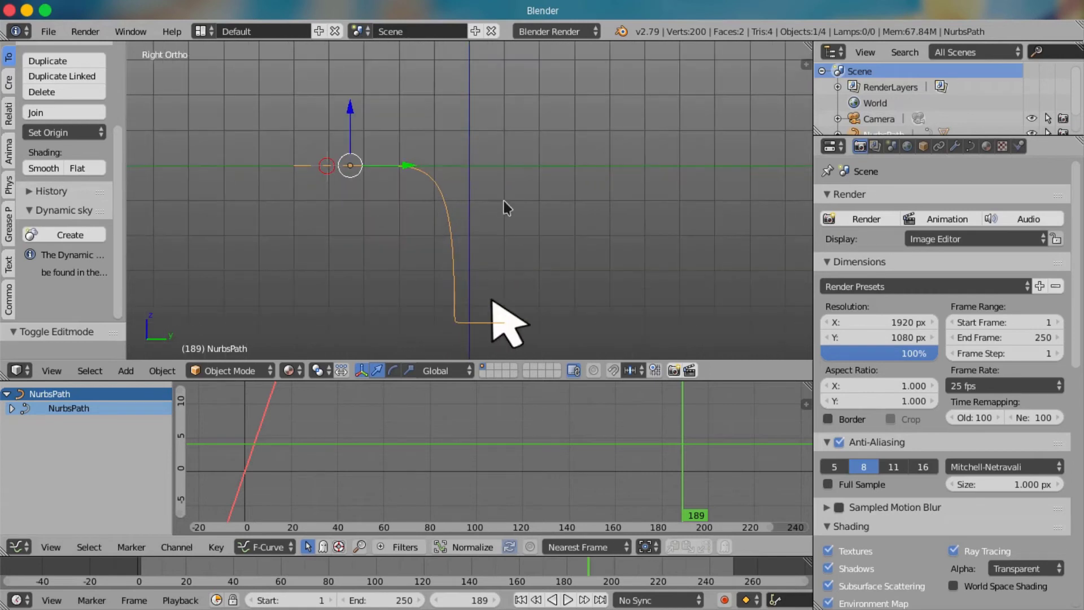
key(Tab)
key(a)
key(a)
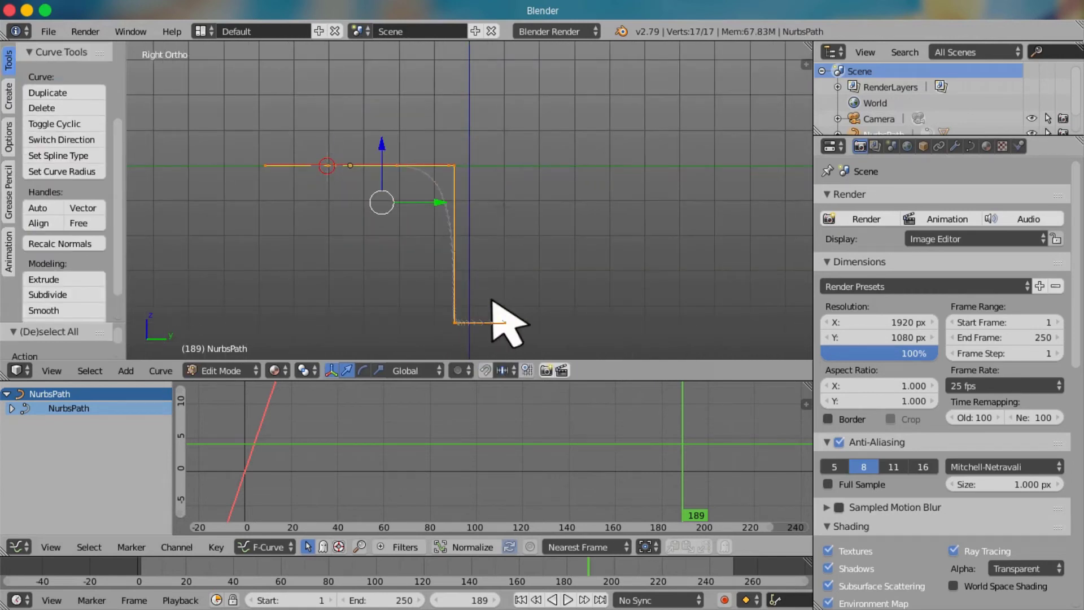
text(sz)
text(0)
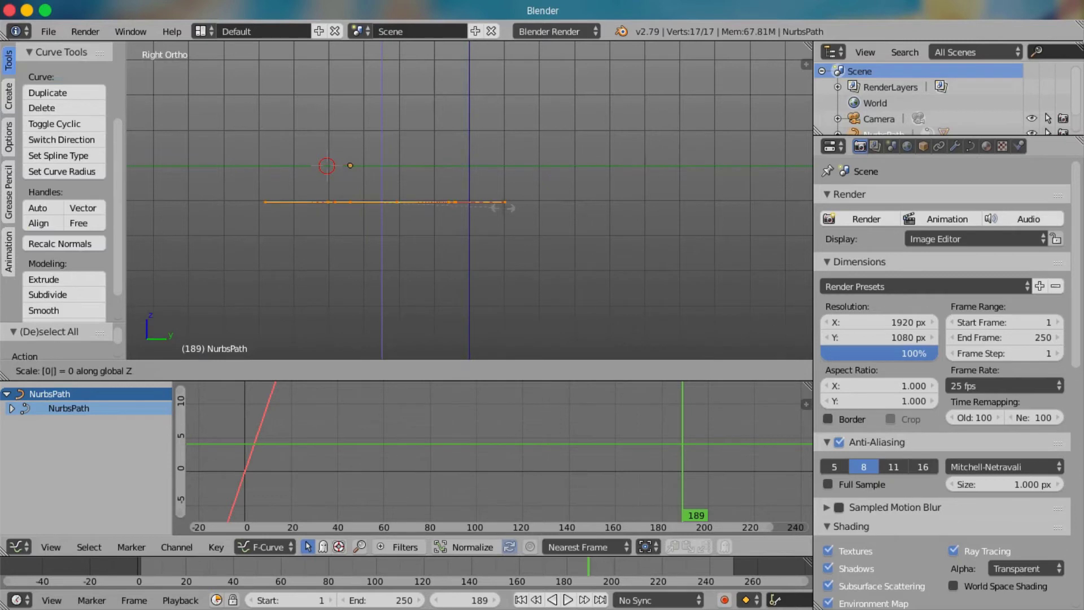
key(Return)
- Check the flattened path, leave Edit Mode, and play the animation through the camera
mouse_move(492, 301)
middle_down()
mouse_move(688, 192)
mouse_move(621, 191)
mouse_move(617, 179)
mouse_move(561, 166)
mouse_move(539, 179)
middle_up()
key(Tab)
key(Tab)
key(Tab)
key(alt+a)
key(KP_0)
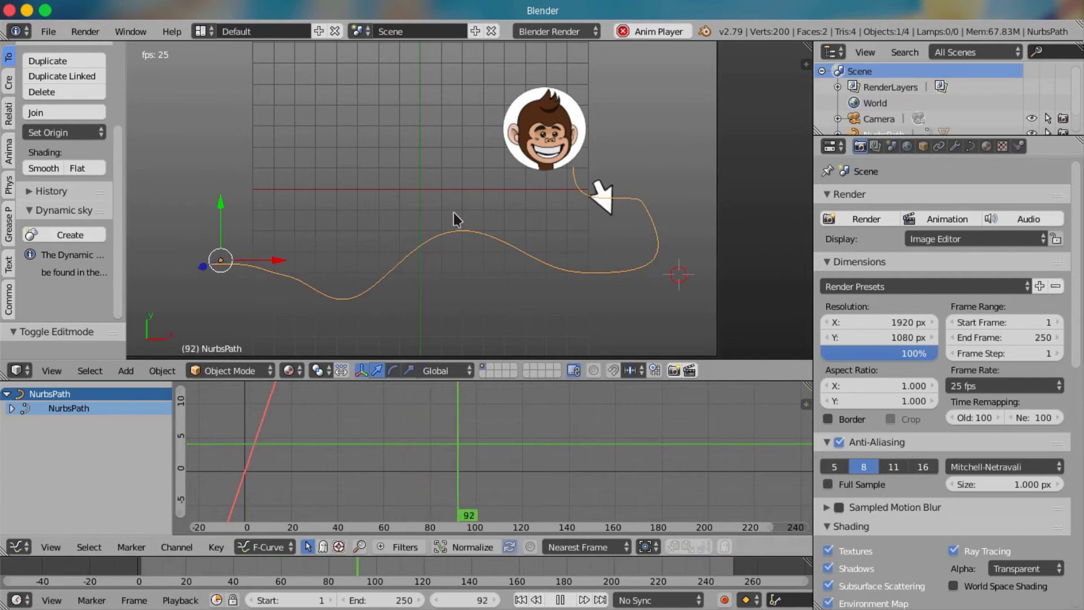
- Nudge the monkey portrait slightly right, scrub back, and stop playback at frame 108
right_drag(571, 121, 594, 119)
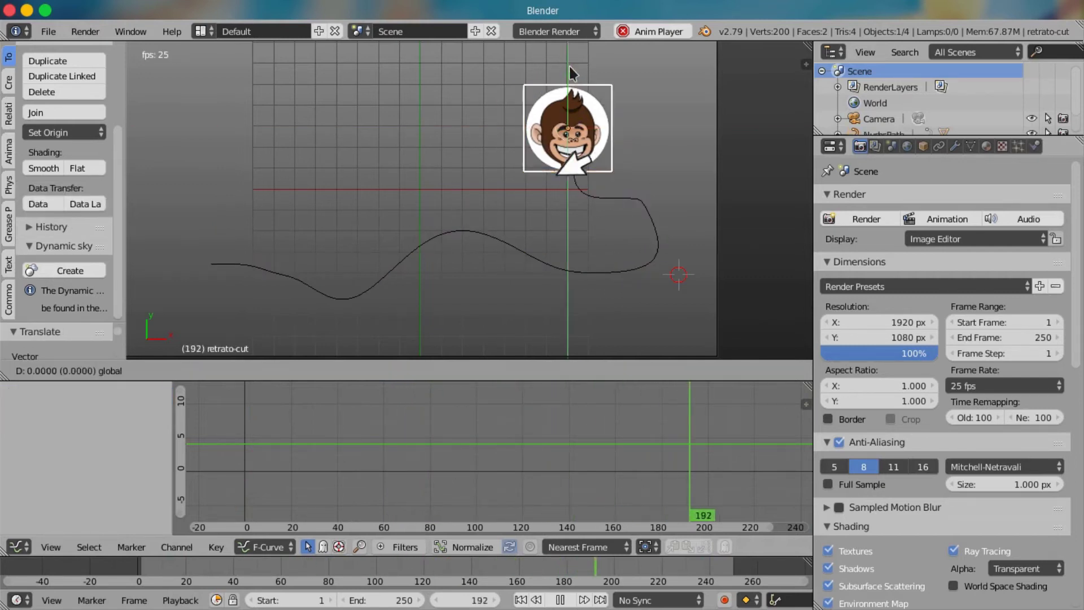
click(446, 568)
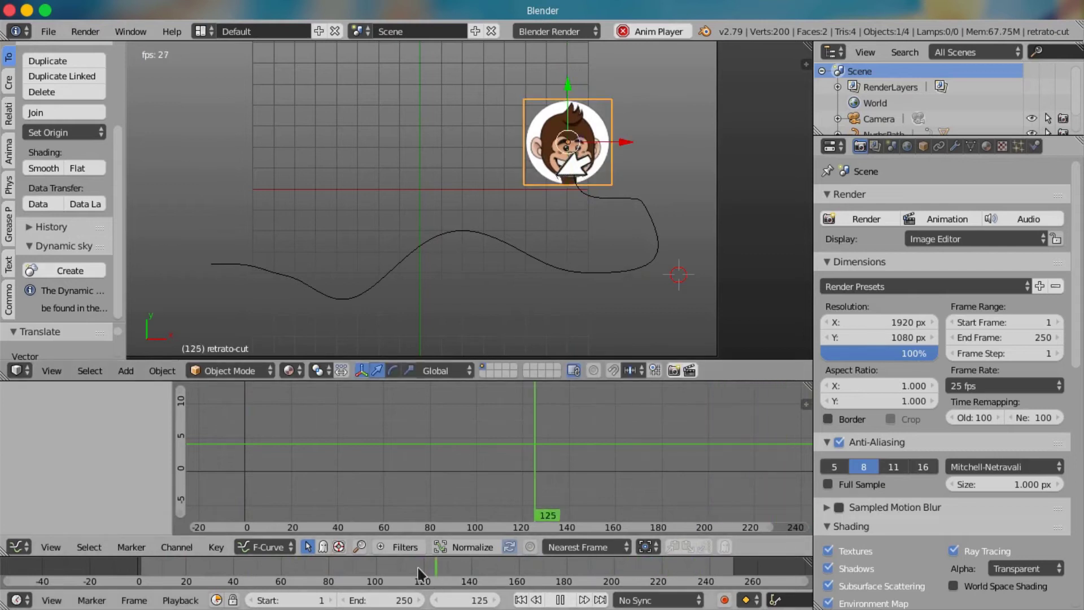
click(148, 564)
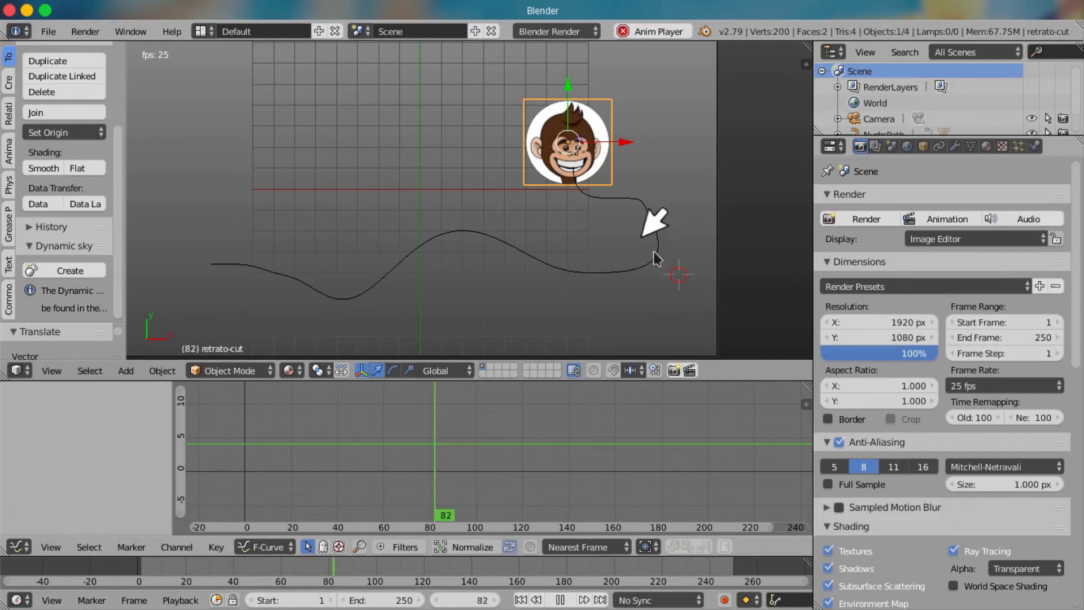
key(alt+a)
- Select the NurbsPath and arrow plane and clear the arrow's parent
right_click(533, 246)
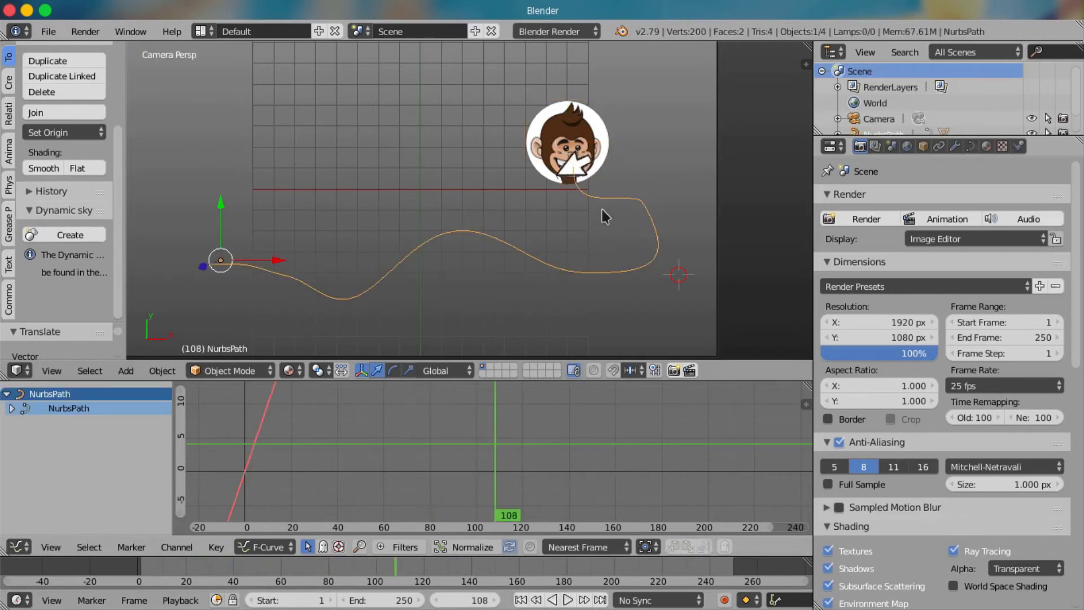
shift+right_click(581, 186)
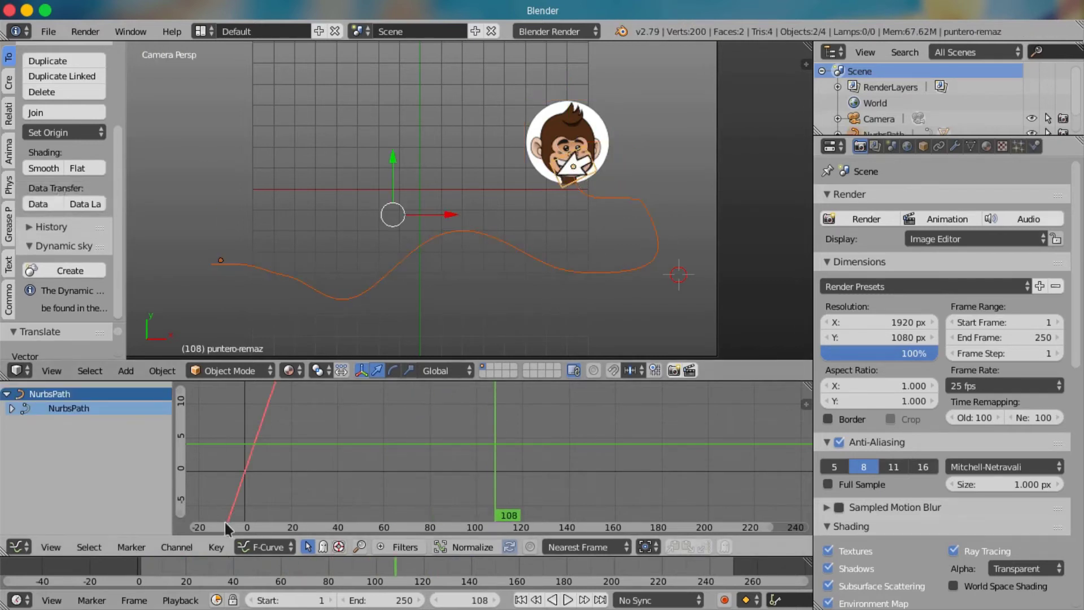
click(215, 546)
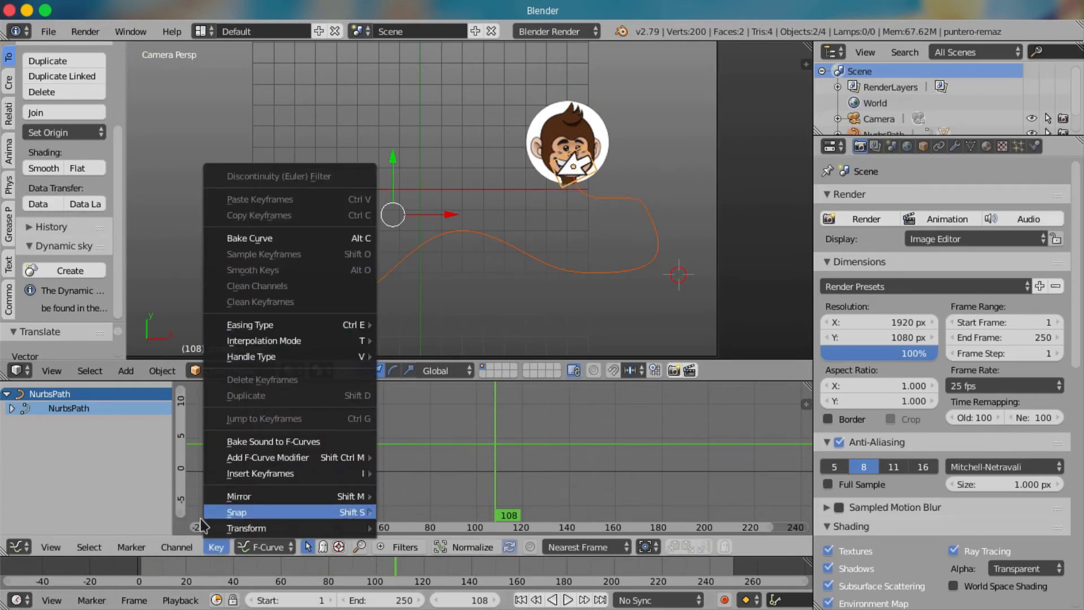
click(162, 370)
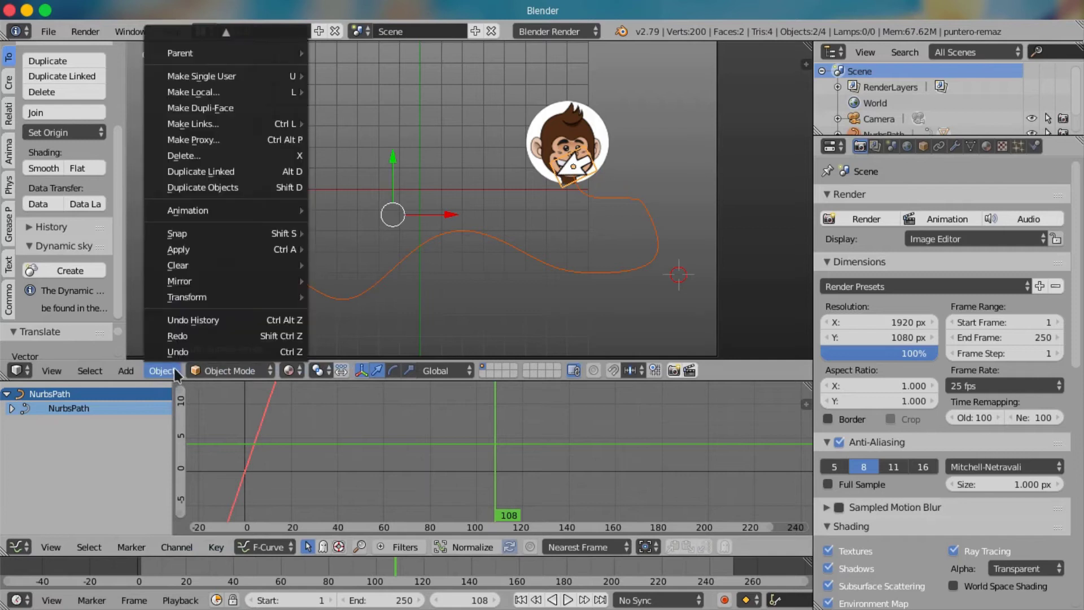
mouse_move(180, 69)
click(361, 301)
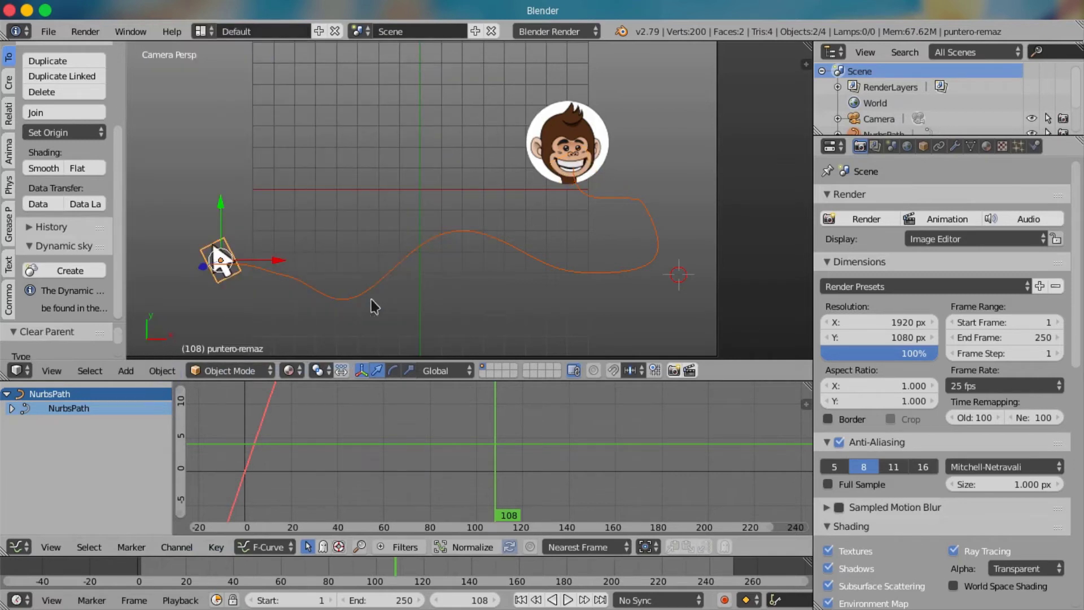
click(199, 497)
- Show the Transform panel and inspect the NurbsPath's Evaluation Time curve in the Graph Editor
key(alt+a)
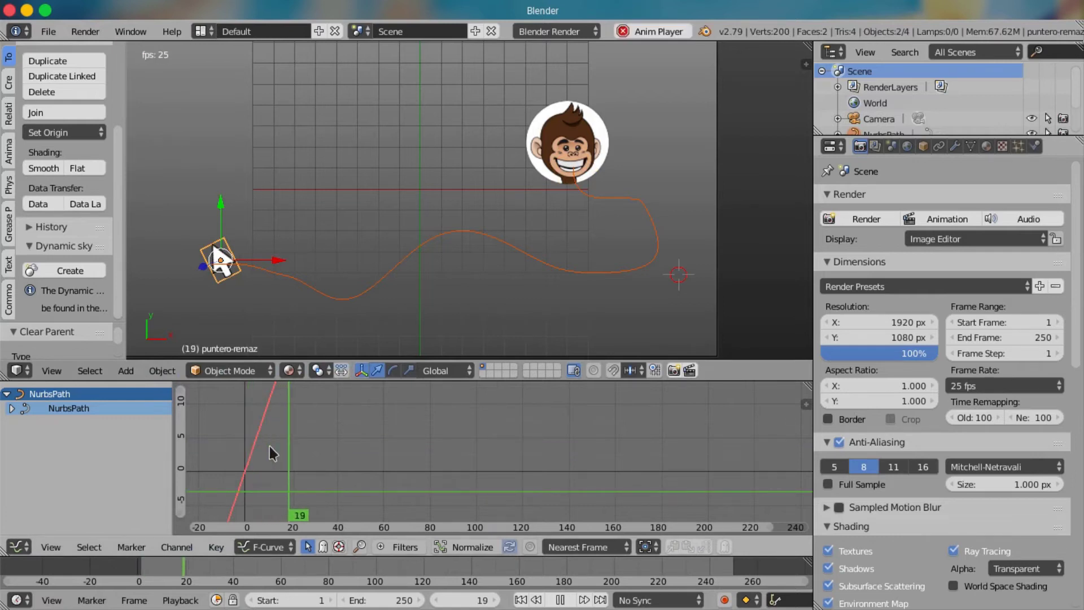
key(alt+a)
key(KP_0)
scroll(276, 432, up, 1)
middle_drag(276, 432, 410, 461)
key(n)
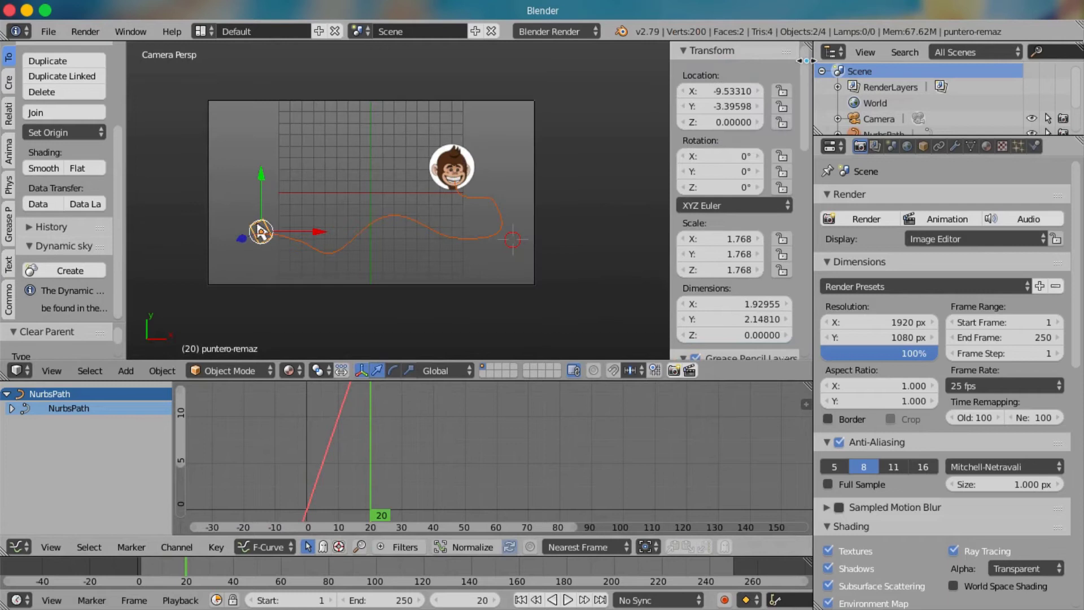
scroll(339, 400, up, 1)
click(351, 247)
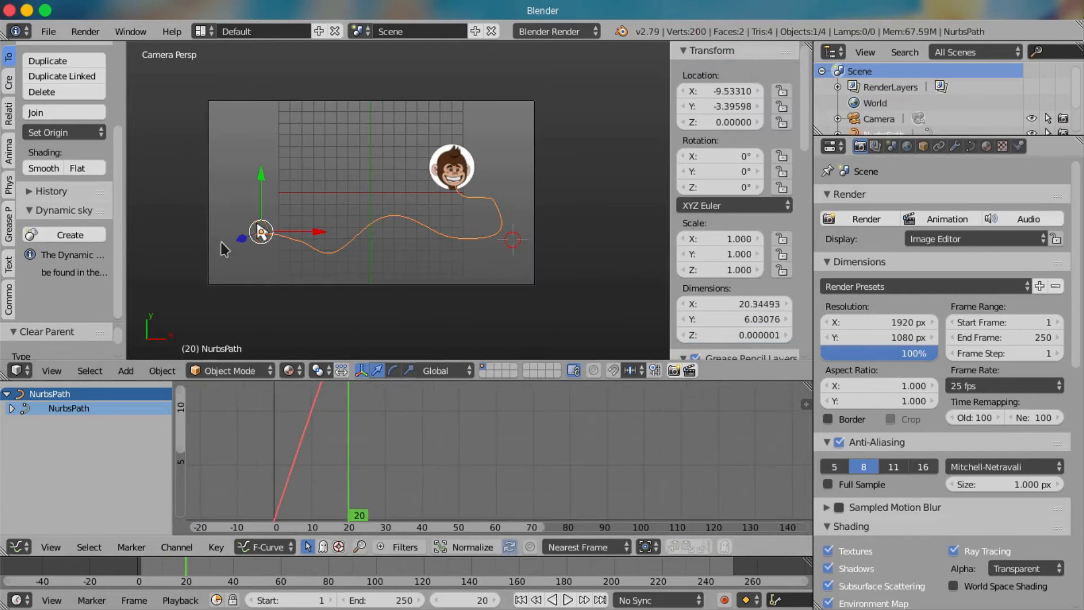
right_click(261, 232)
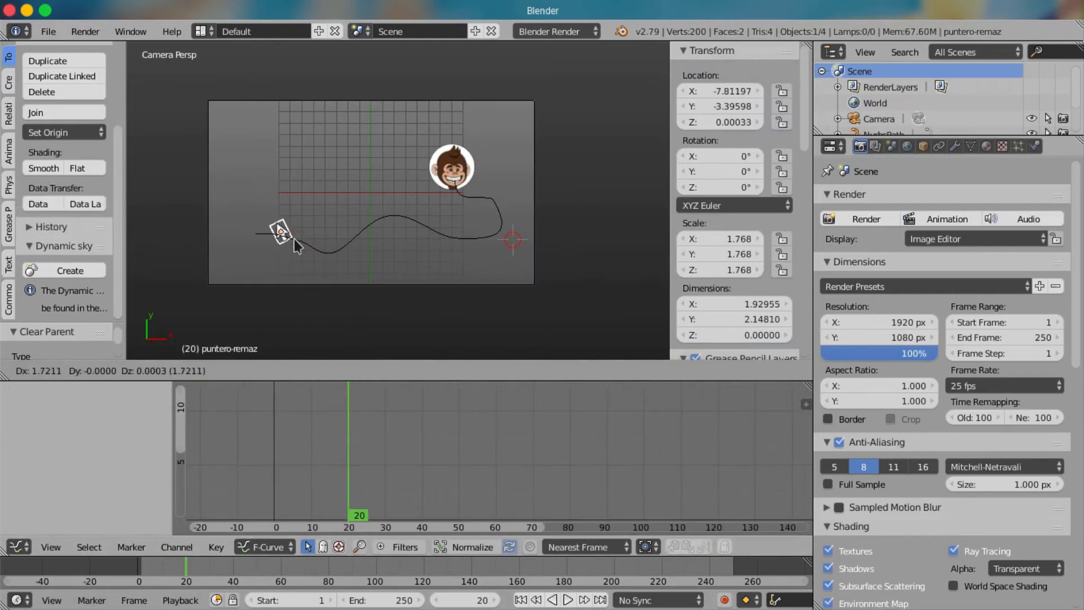
right_click(279, 242)
mouse_move(279, 442)
ctrl+middle_down()
mouse_move(480, 472)
mouse_move(413, 524)
mouse_move(467, 540)
ctrl+middle_up()
- Expand the NurbsPath channel to show Evaluation Time, play, then stop and rewind to frame 0
click(12, 409)
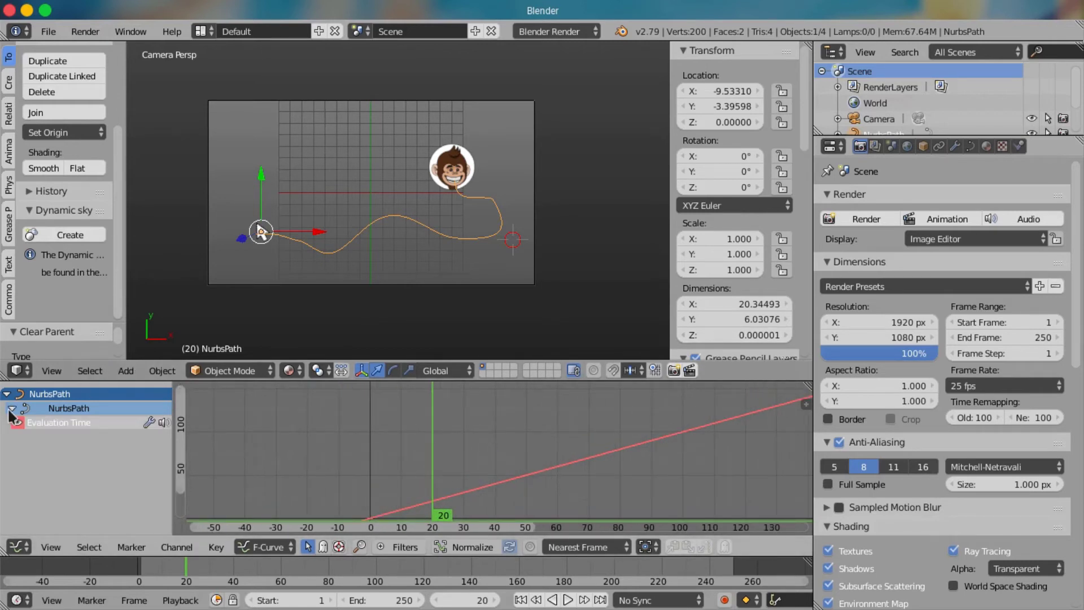
click(42, 408)
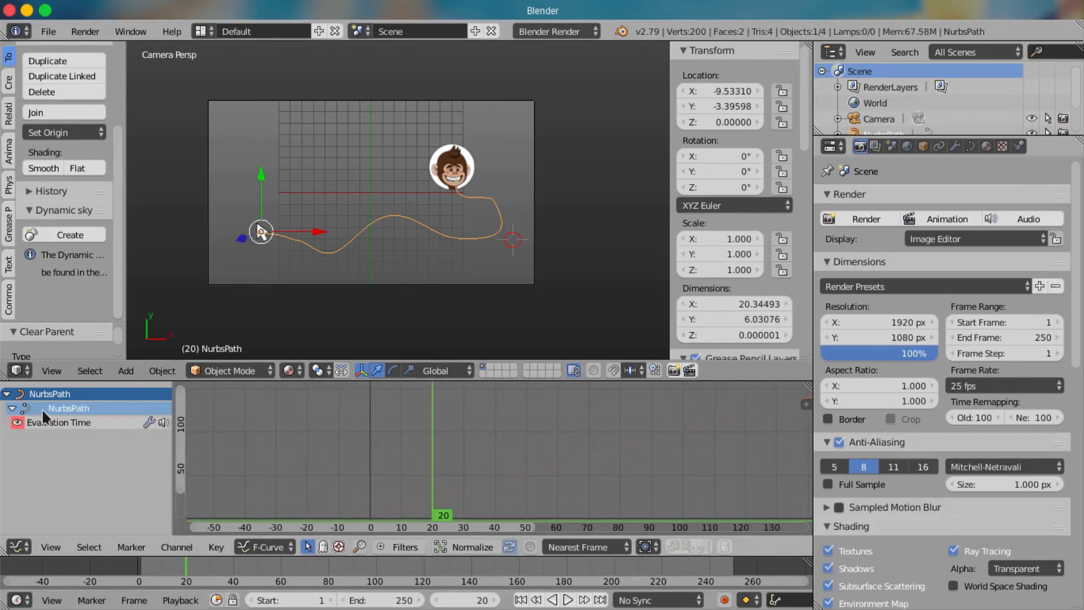
key(shift+alt+a)
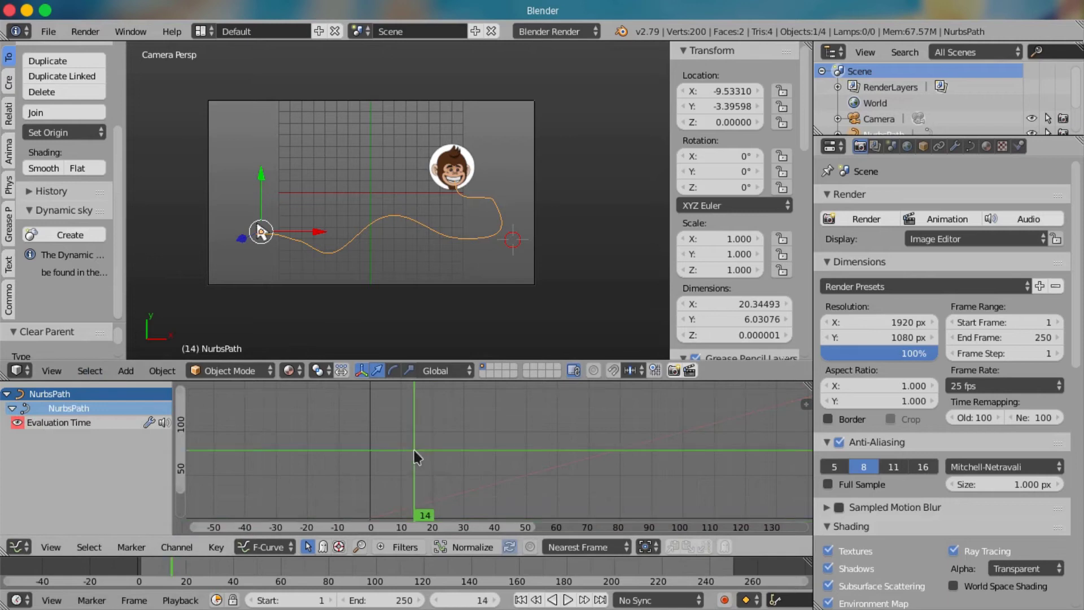
scroll(413, 448, down, 2)
key(Escape)
key(Home)
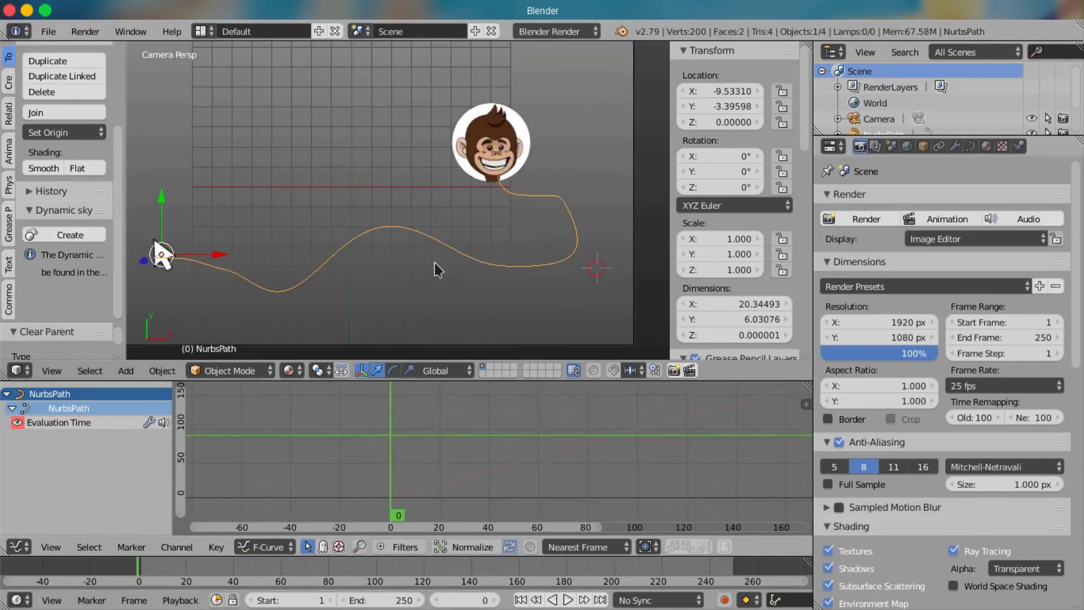
shift+middle_drag(495, 269, 533, 261)
- Hide the N and T panels, select the puntero-remaz plane, check Top view, and return to camera view
key(n)
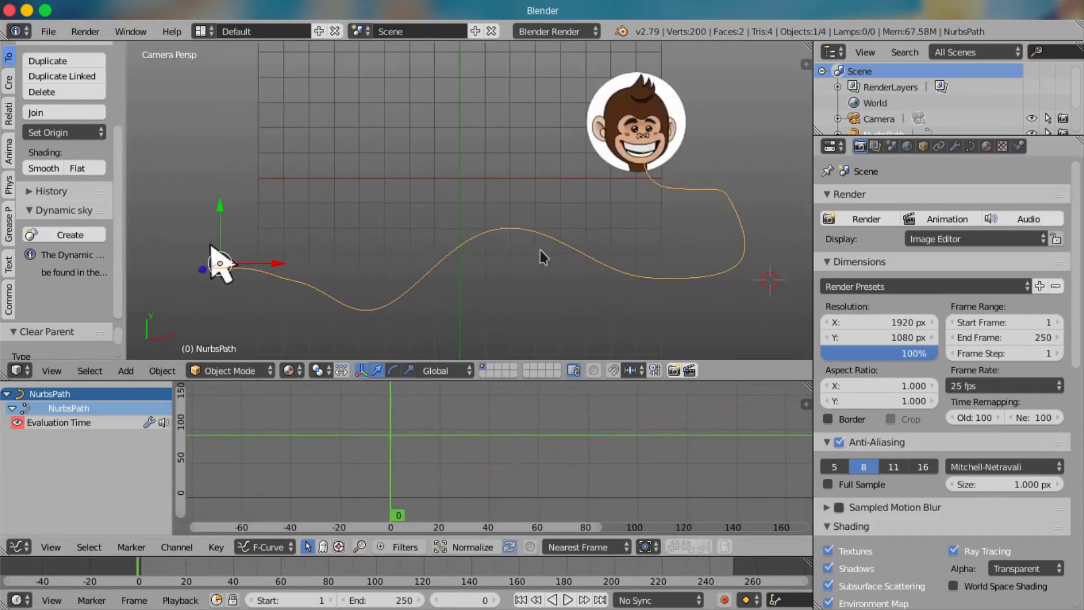
key(t)
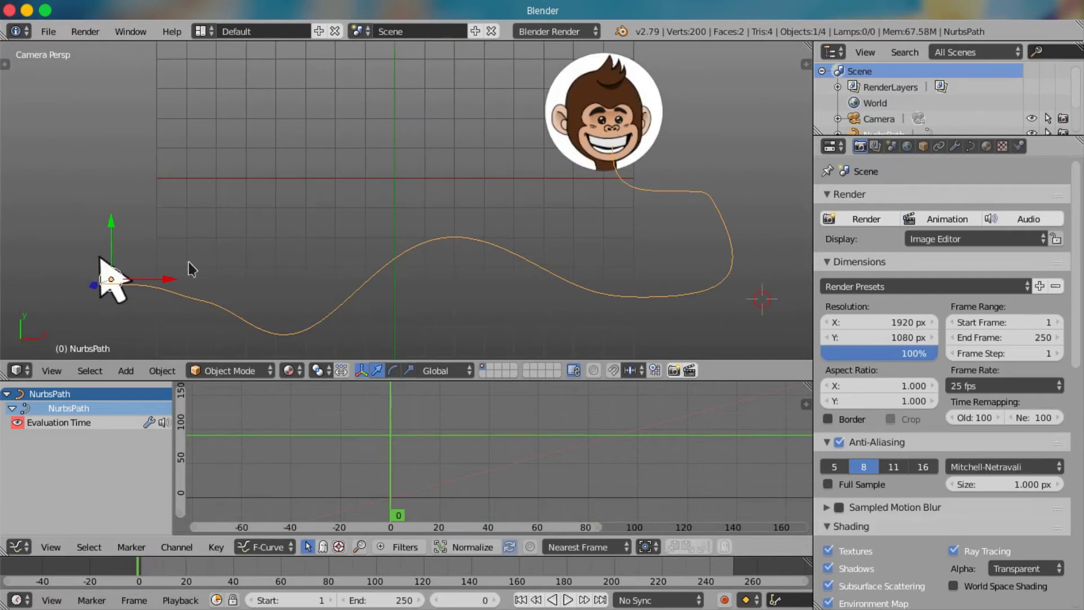
scroll(192, 265, down, 1)
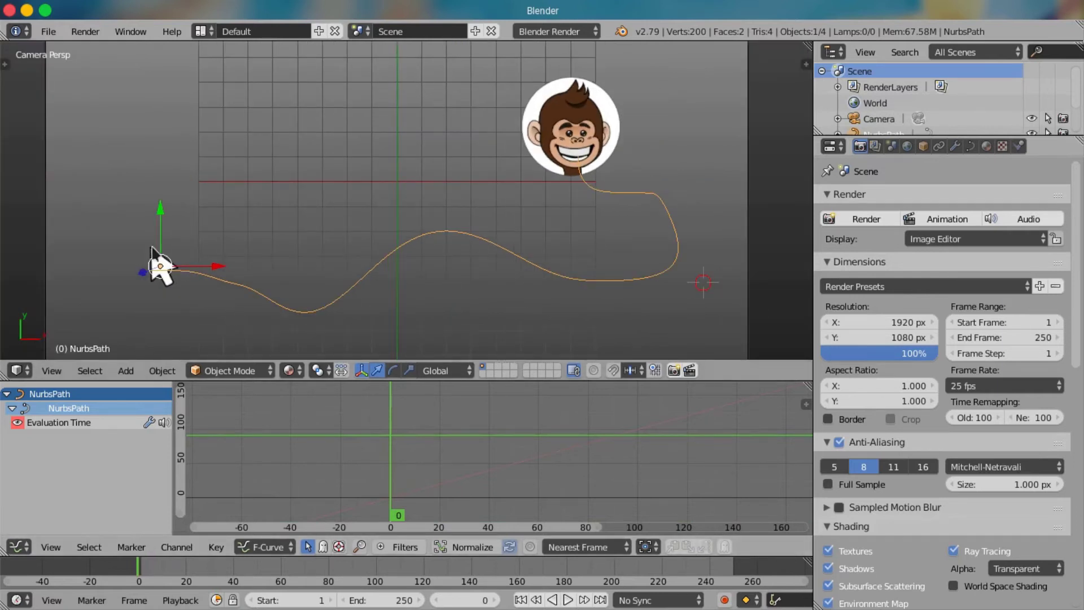
right_click(152, 251)
mouse_move(197, 277)
middle_down()
mouse_move(239, 206)
mouse_move(279, 177)
middle_up()
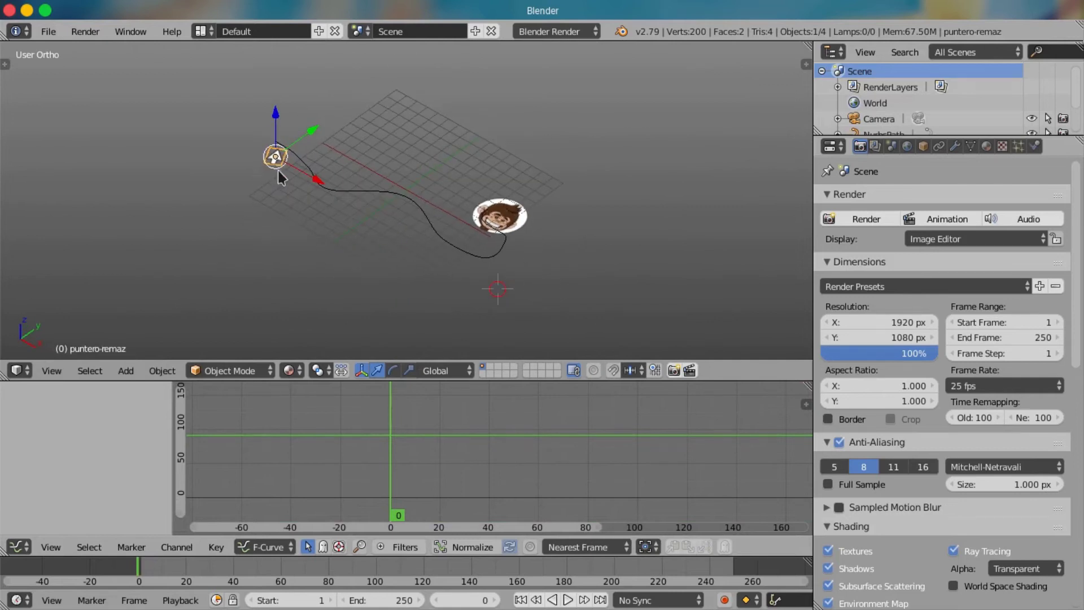
key(KP_7)
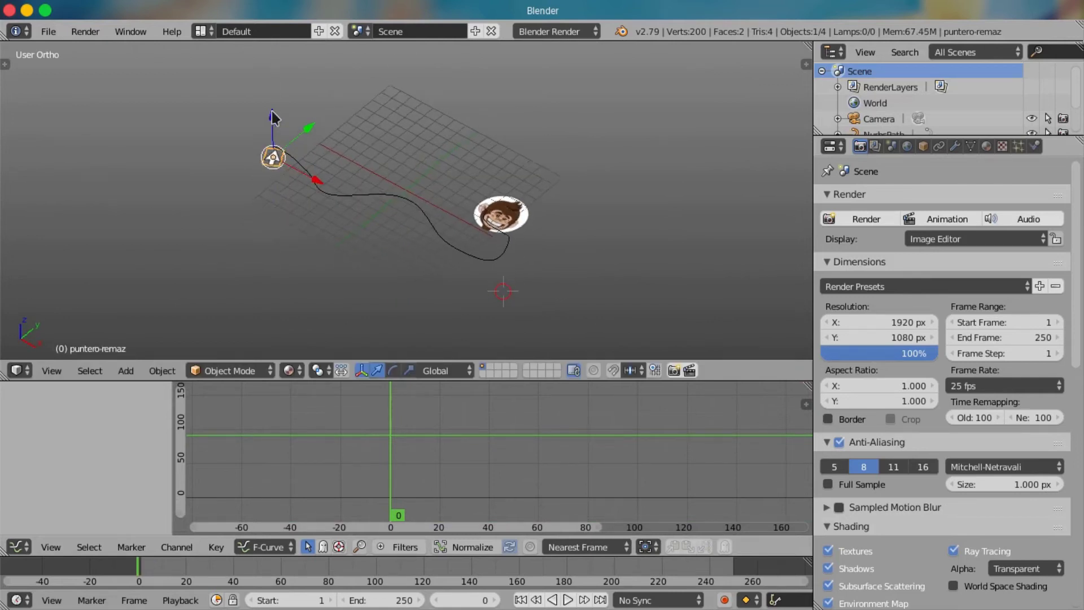
key(KP_0)
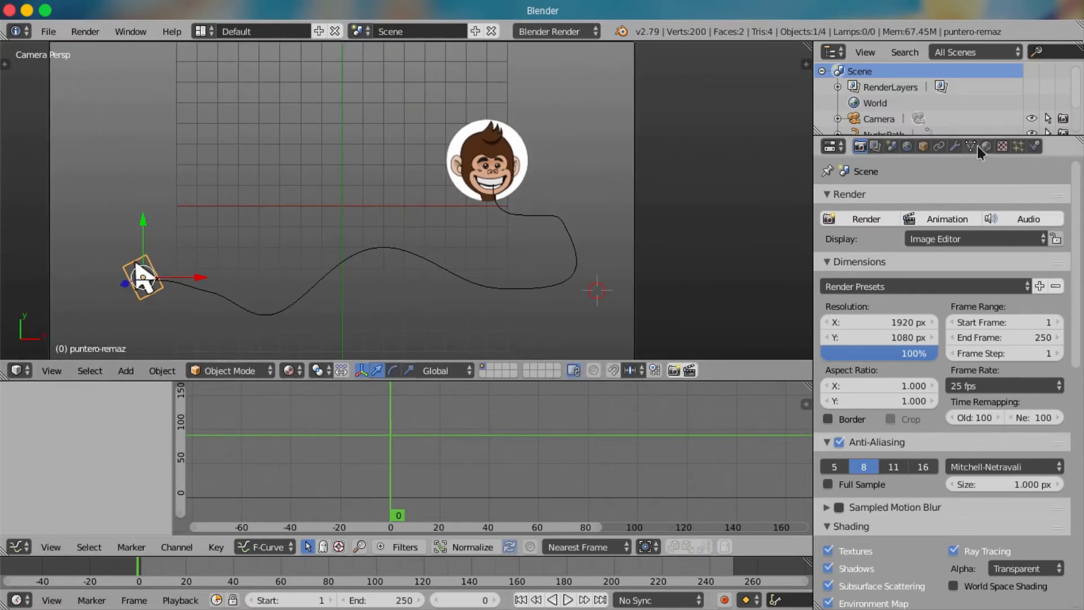
- Add a Clamp To constraint to the puntero-remaz plane and test it with playback
click(940, 146)
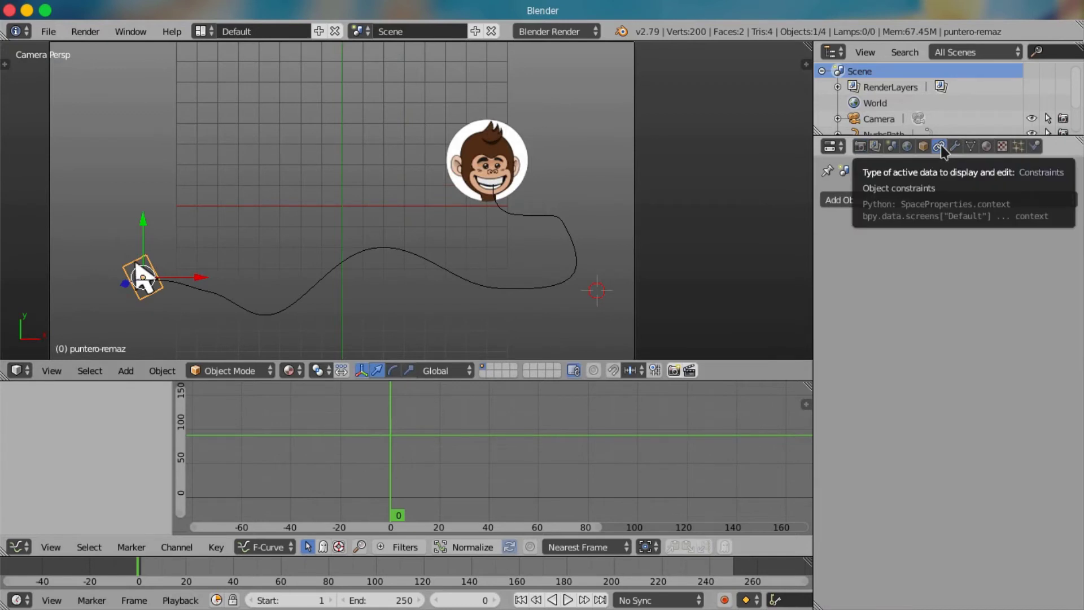
click(939, 200)
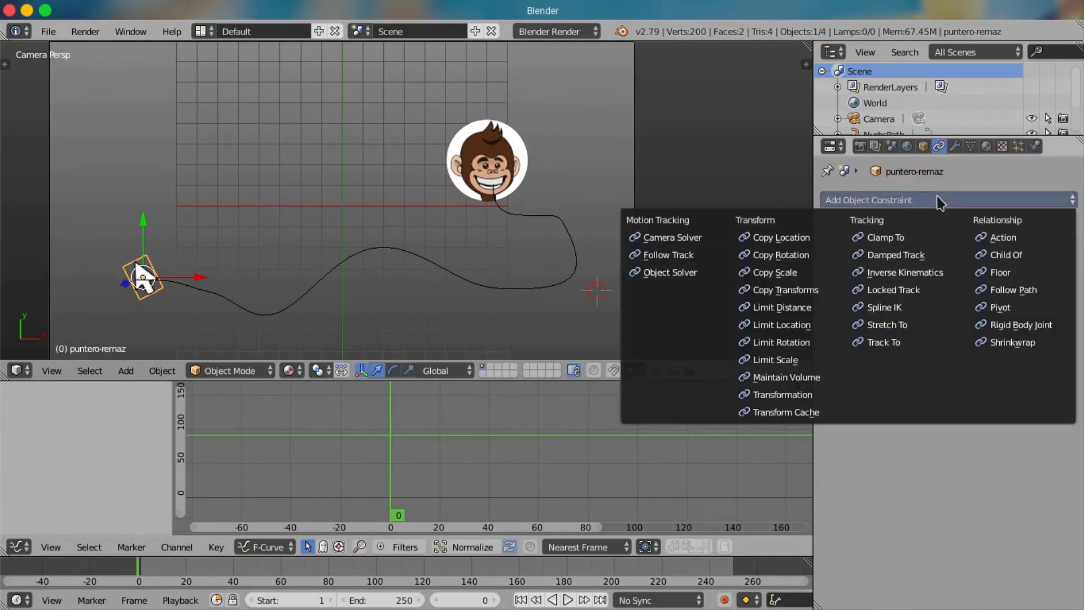
click(903, 239)
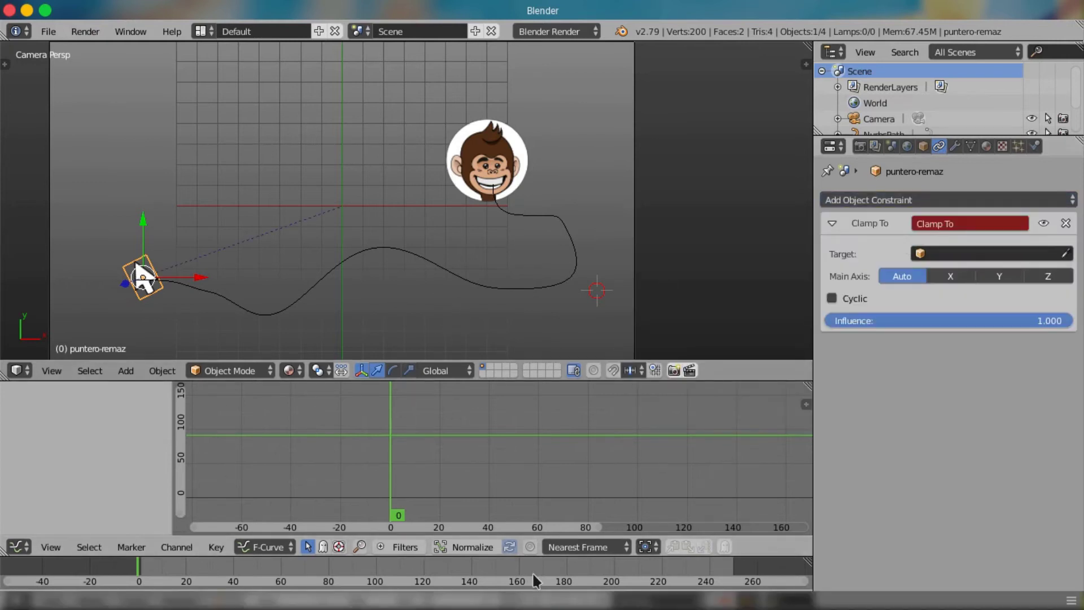
click(562, 600)
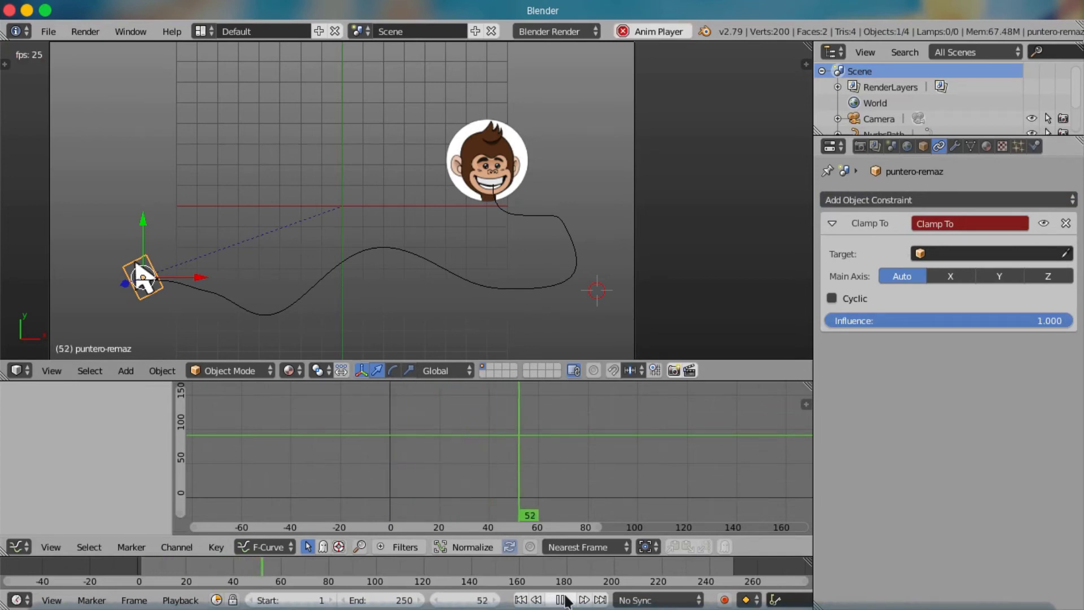
key(alt+a)
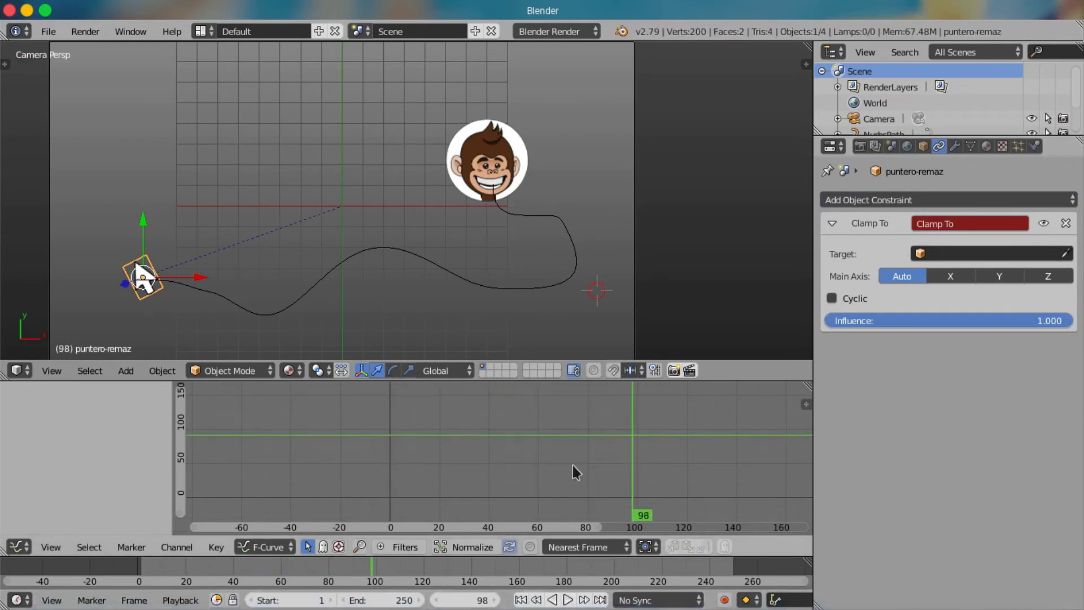
click(520, 599)
- Set the Clamp To target to NurbsPath and select the path curve
click(973, 250)
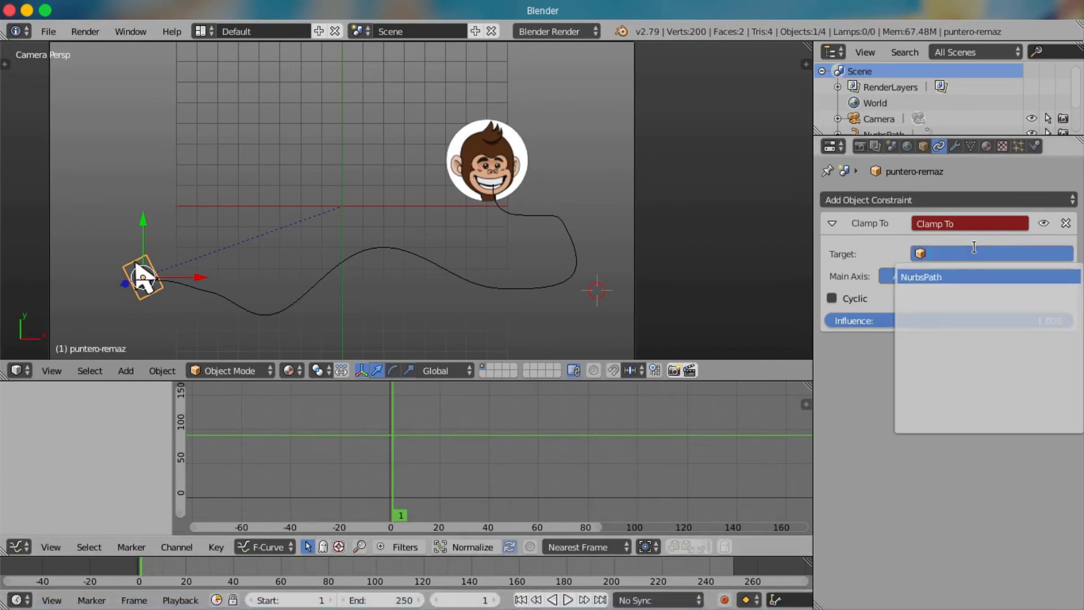
click(965, 275)
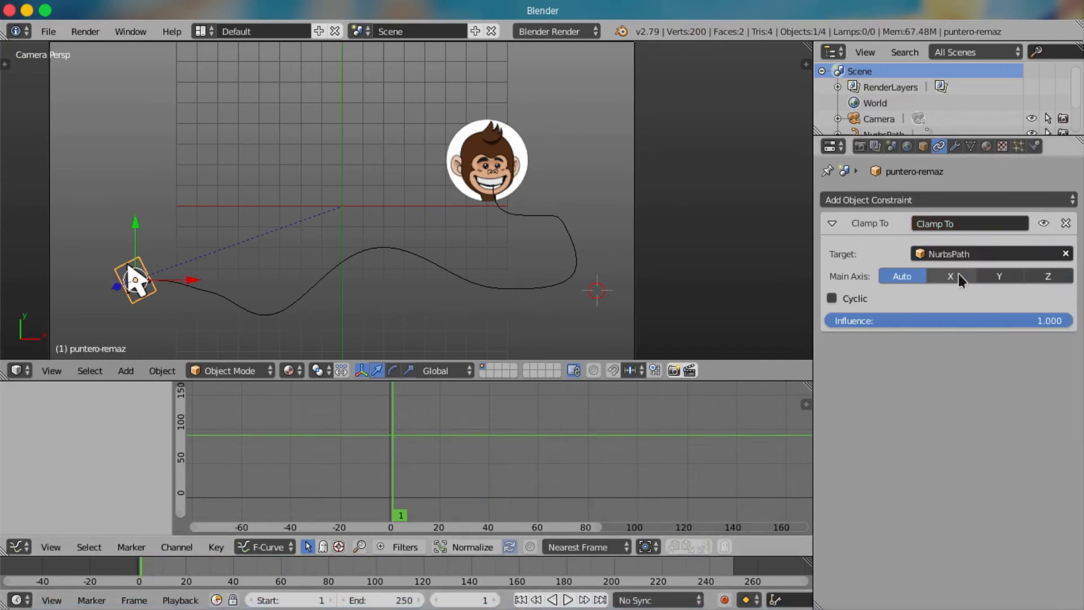
right_click(222, 295)
- Keyframe the cursor plane's location at frame 1
right_click(127, 266)
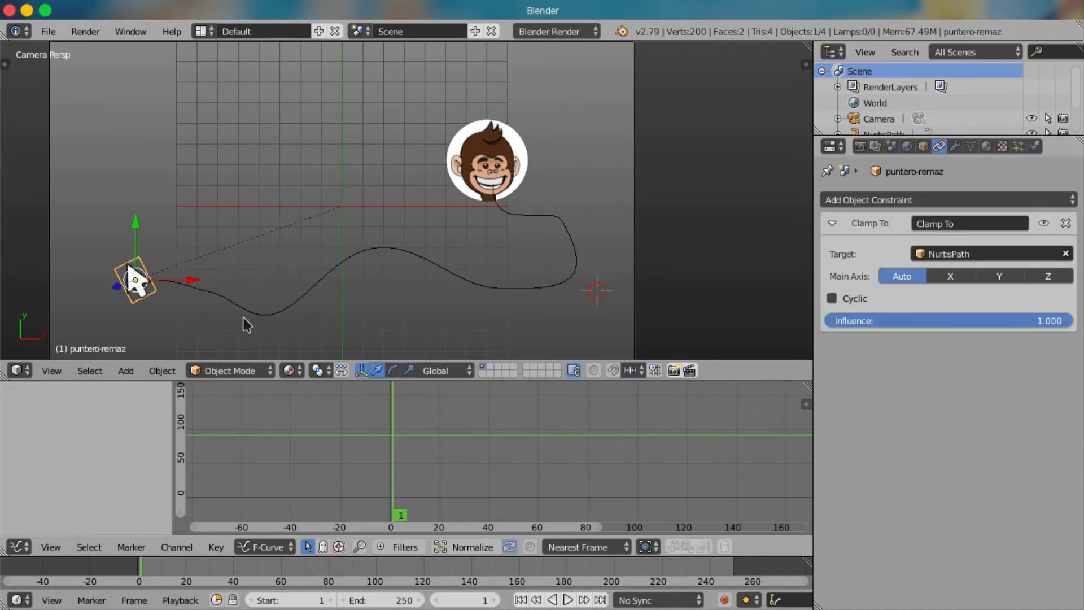
drag(398, 500, 457, 521)
click(520, 599)
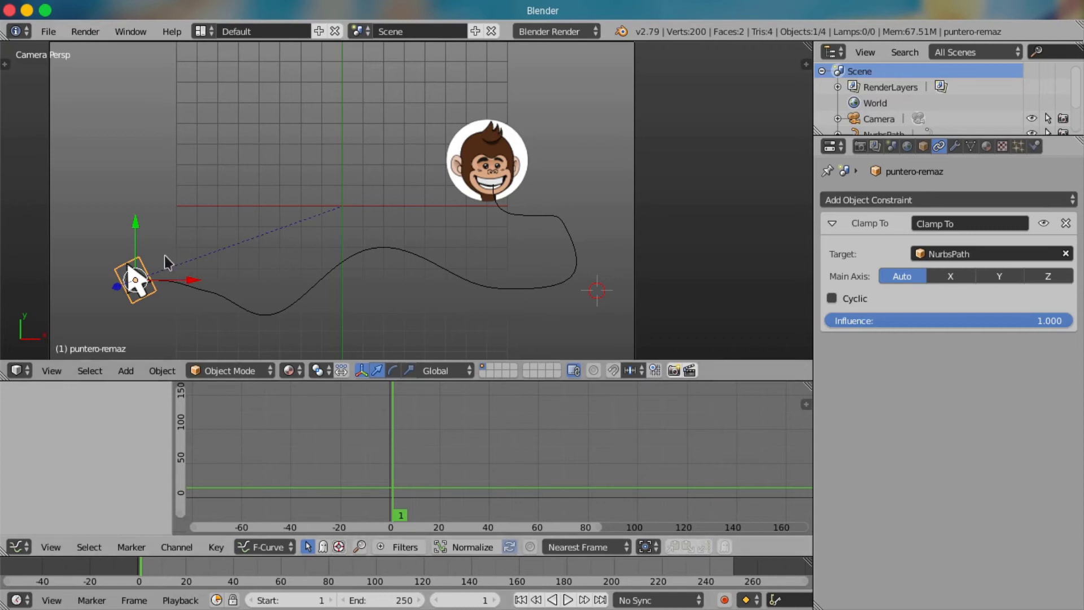
key(i)
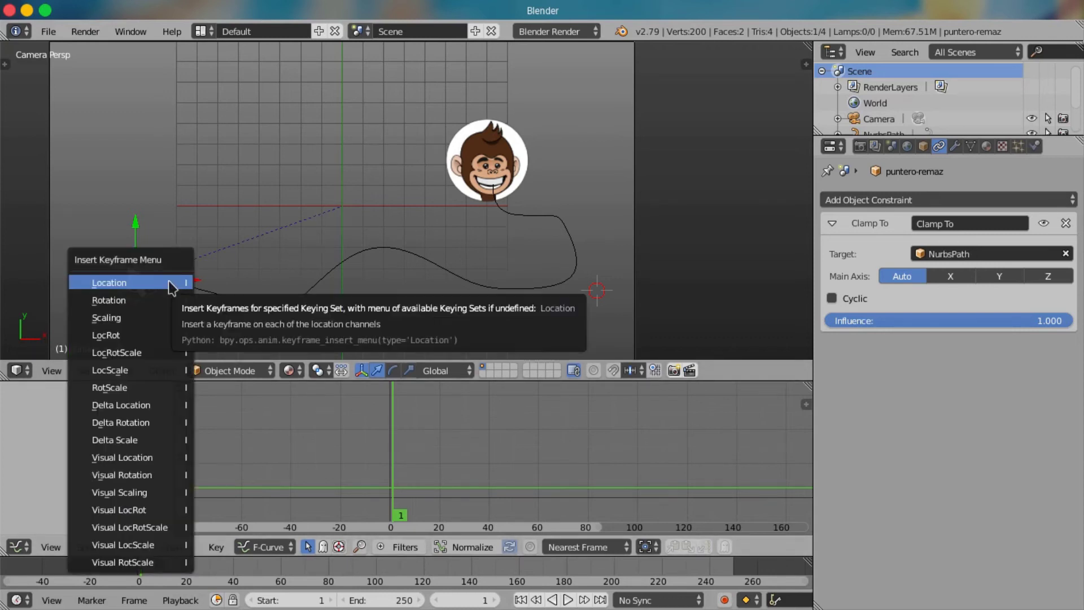
click(177, 284)
key(Home)
- Move the plane to the path's end by the portrait and nudge the portrait up and right
mouse_move(422, 450)
mouse_down()
mouse_move(596, 461)
mouse_move(529, 473)
mouse_up()
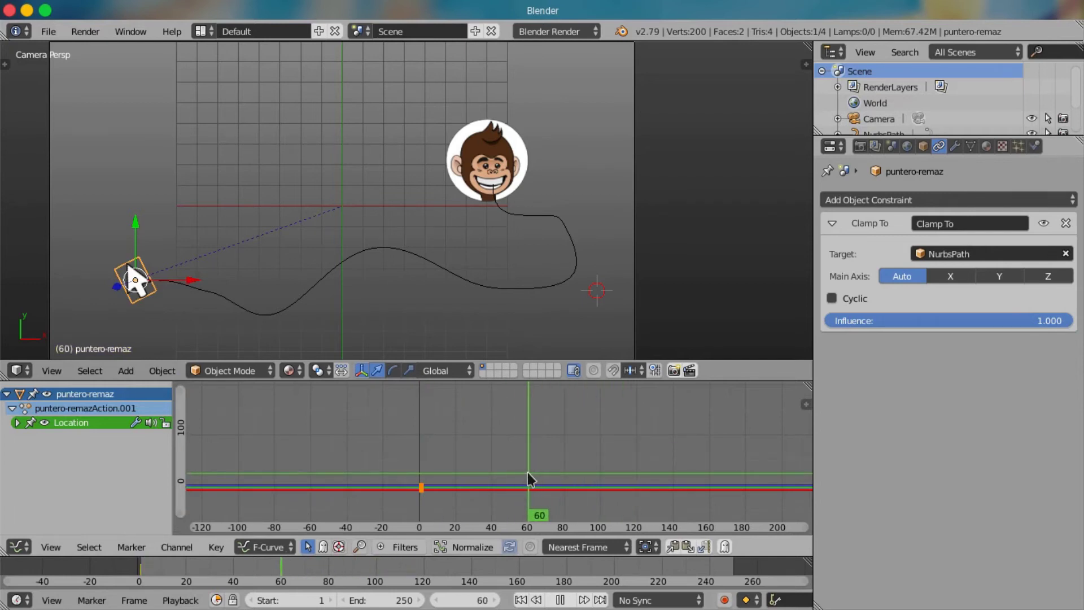
scroll(318, 247, up, 1)
key(g)
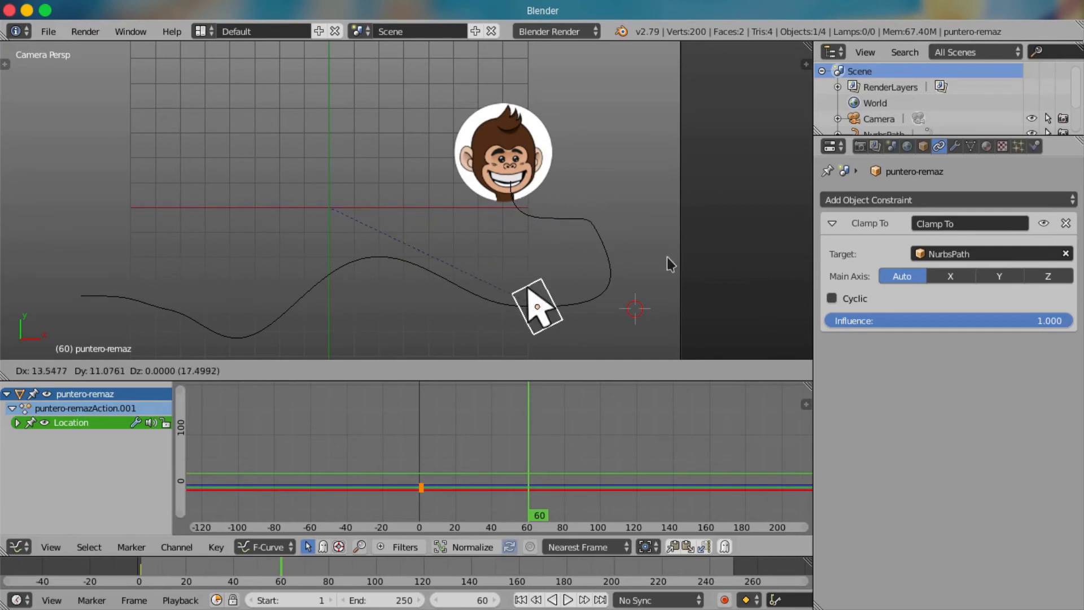
click(263, 246)
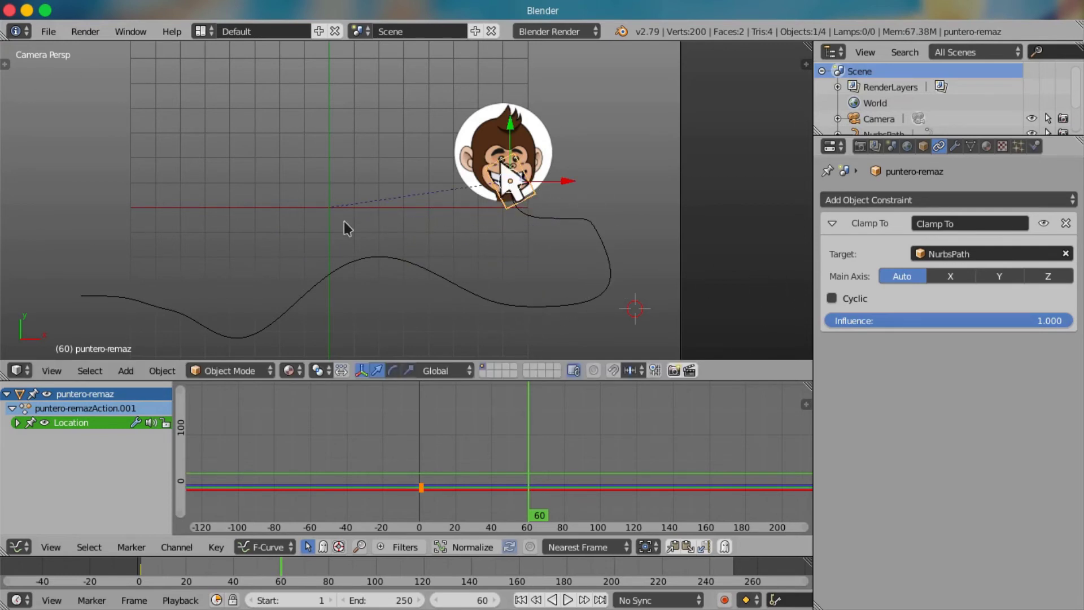
right_click(534, 119)
key(g)
click(488, 69)
drag(557, 130, 557, 124)
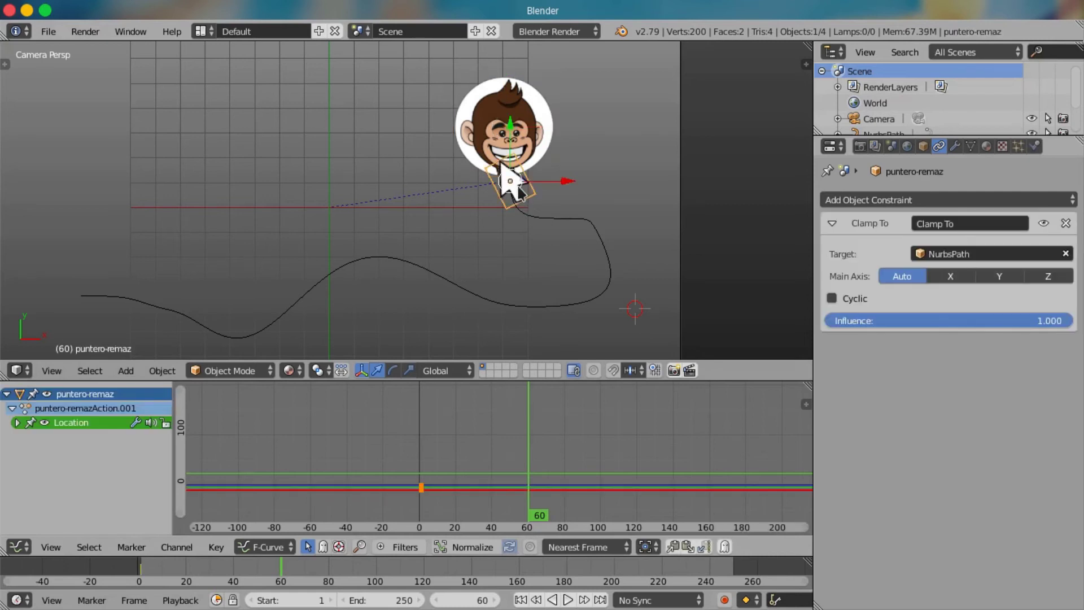
- Keyframe the plane's location at frame 60 and play the animation
key(i)
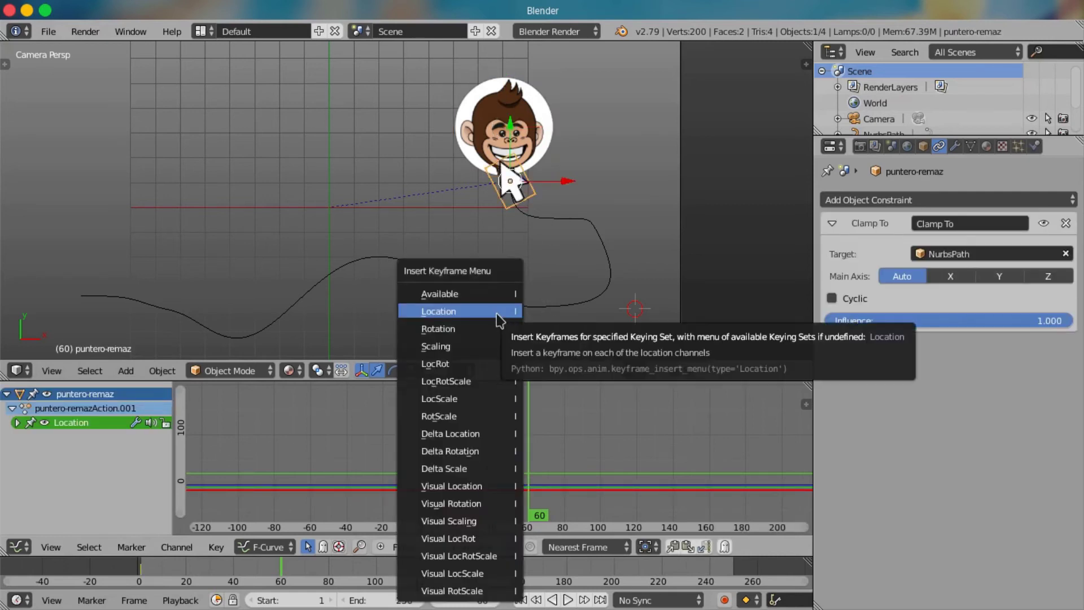
click(500, 317)
scroll(483, 469, up, 2)
scroll(484, 470, up, 4)
key(alt+a)
scroll(358, 150, down, 2)
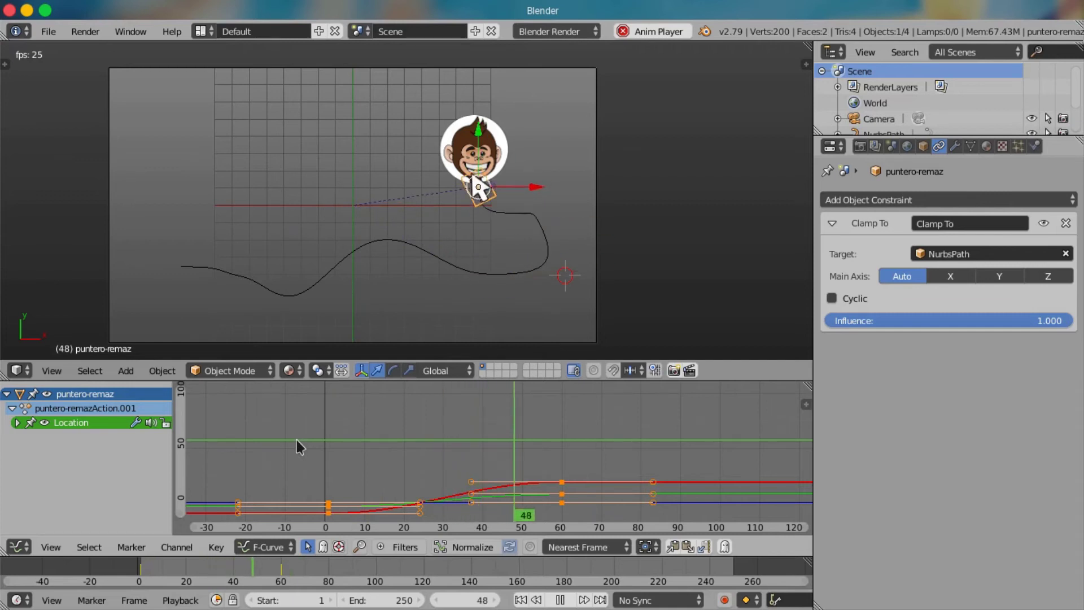
- Switch the bottom area to the Dope Sheet, shift the end keyframes later, and preview
key(alt+a)
click(28, 546)
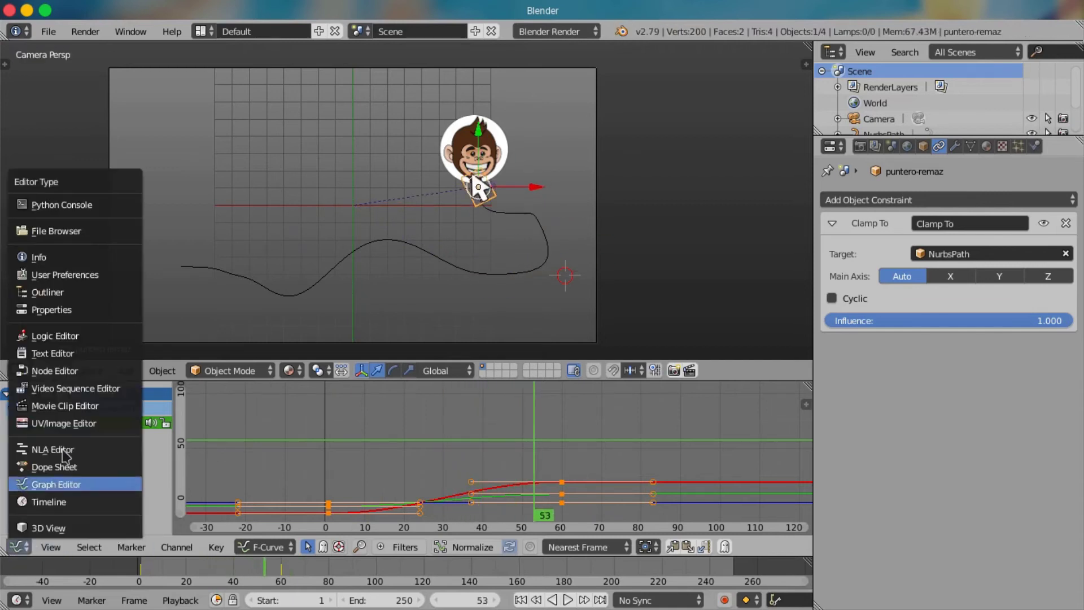
click(91, 467)
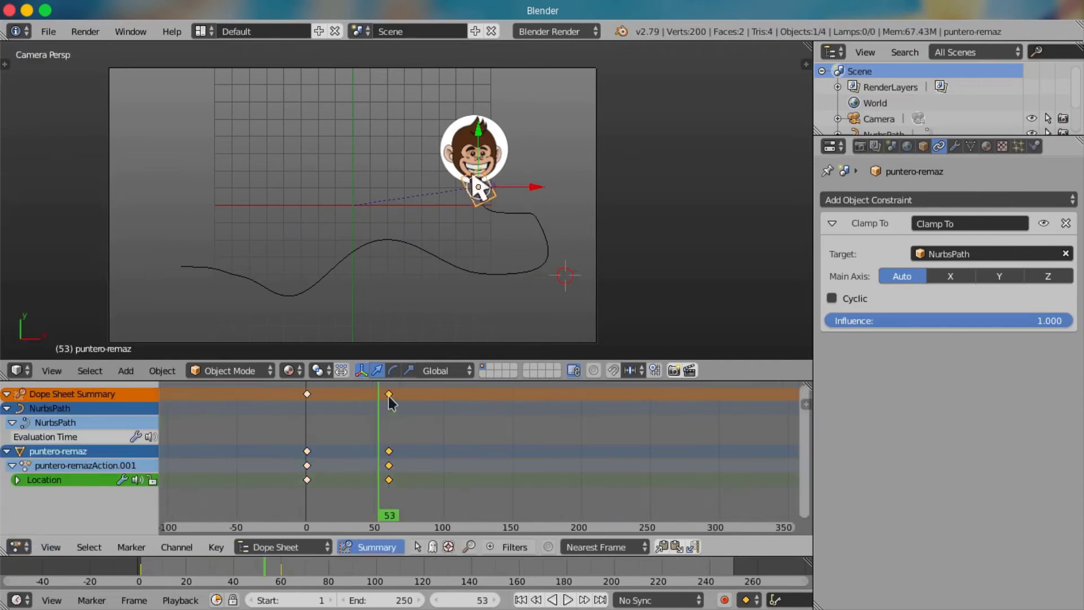
key(g)
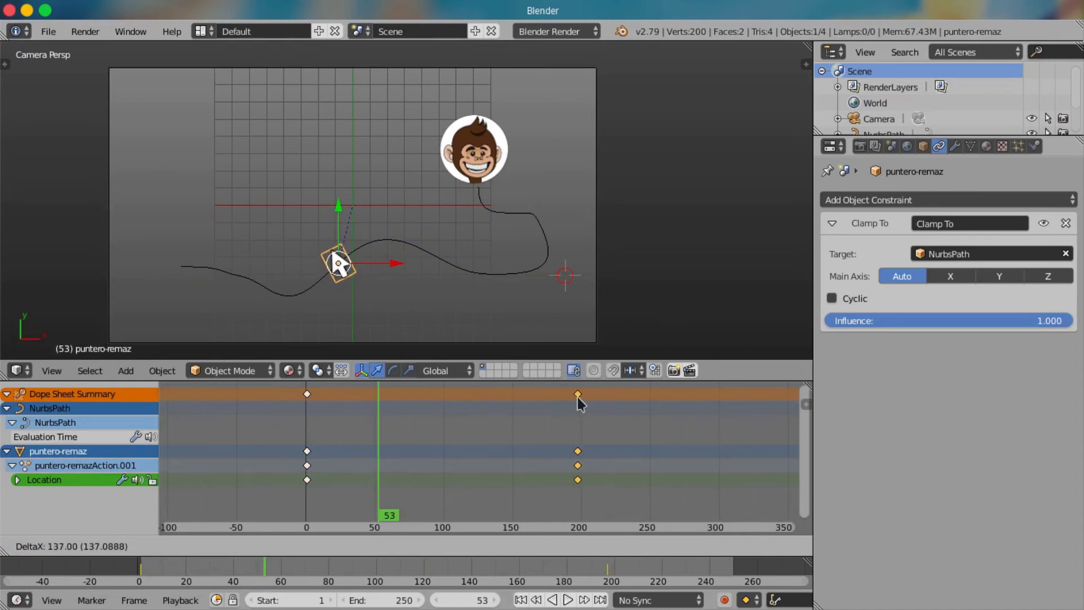
click(581, 404)
click(5, 408)
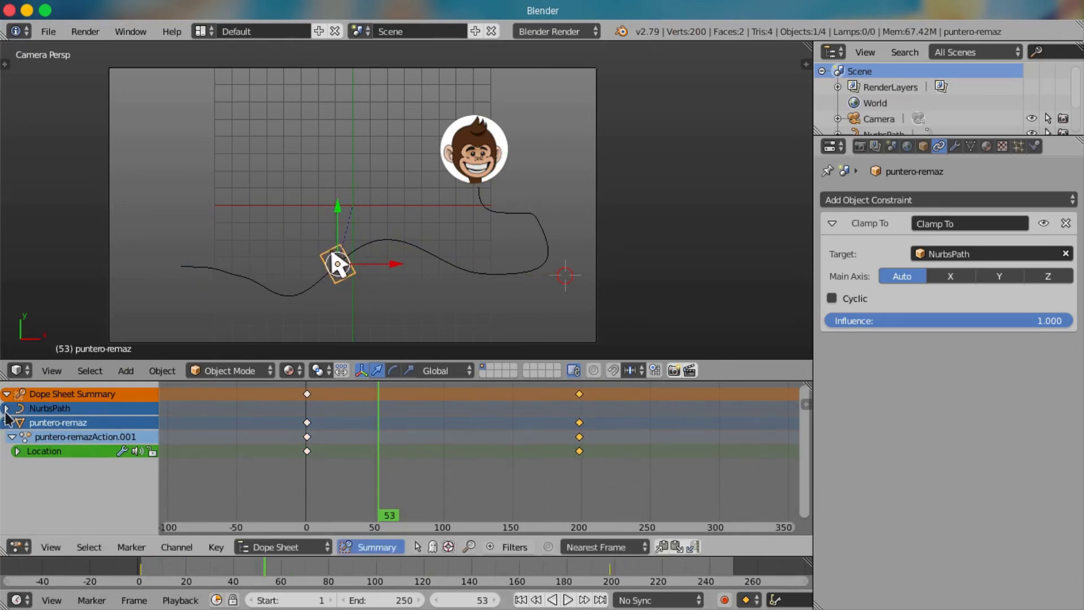
scroll(569, 450, down, 2)
key(shift+Left)
key(alt+a)
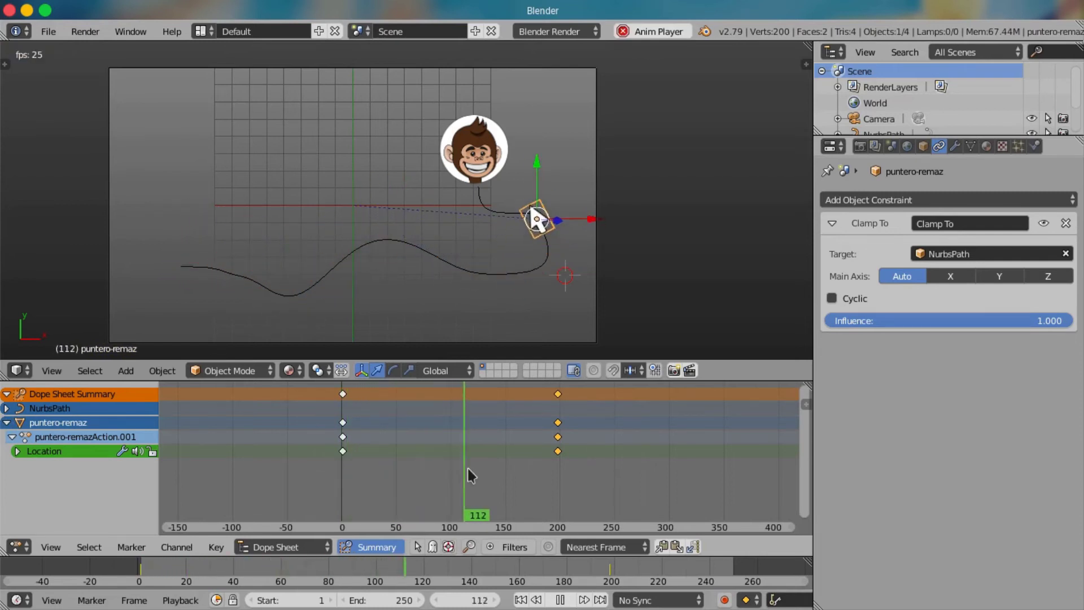
key(alt+a)
scroll(567, 420, up, 1)
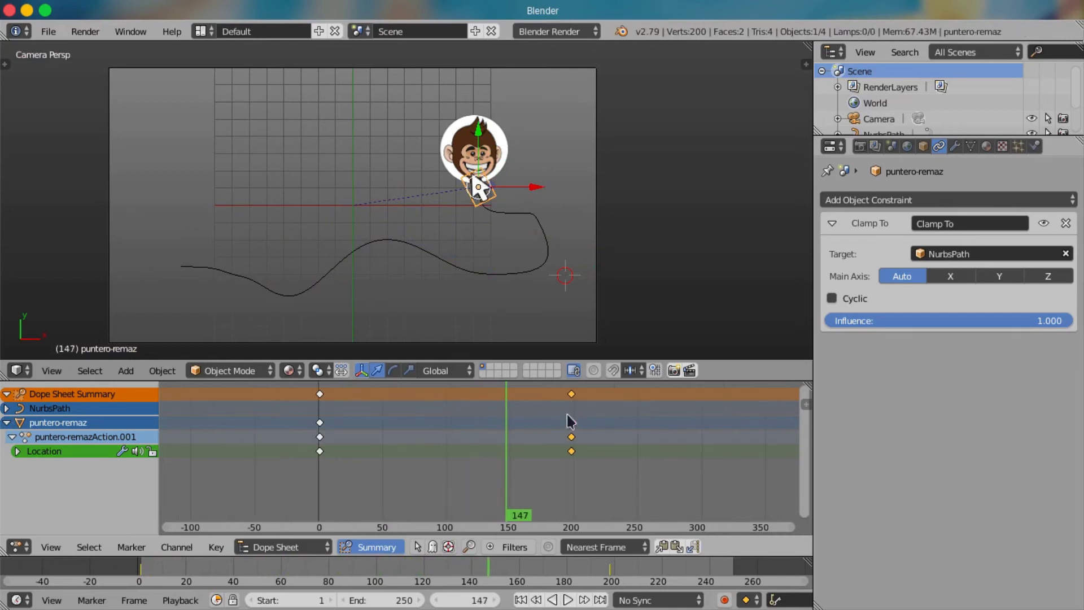
- Move the end keyframes back to frame 150 and replay from the start
drag(573, 432, 525, 424)
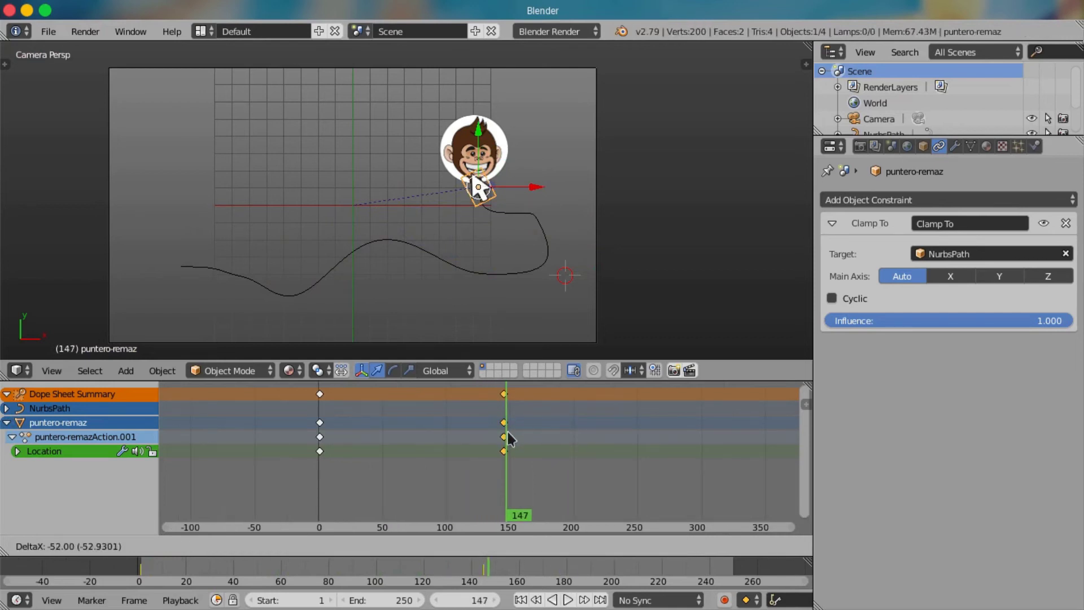
click(518, 442)
key(shift+Left)
key(alt+a)
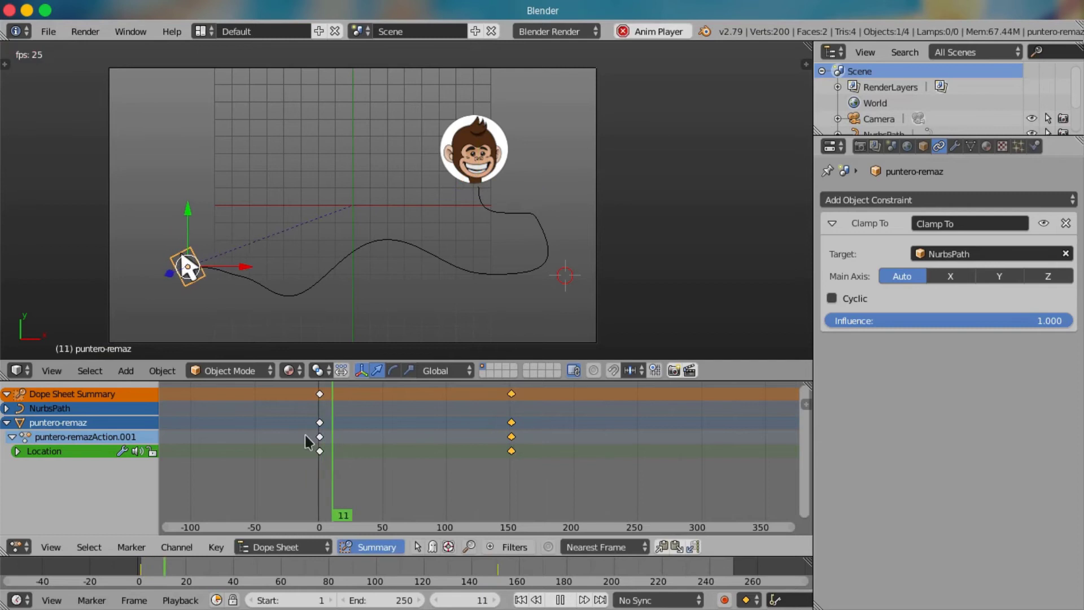
- Delete one control point from the NurbsPath in Edit Mode
key(alt+a)
right_click(273, 298)
scroll(273, 297, up, 3)
key(Tab)
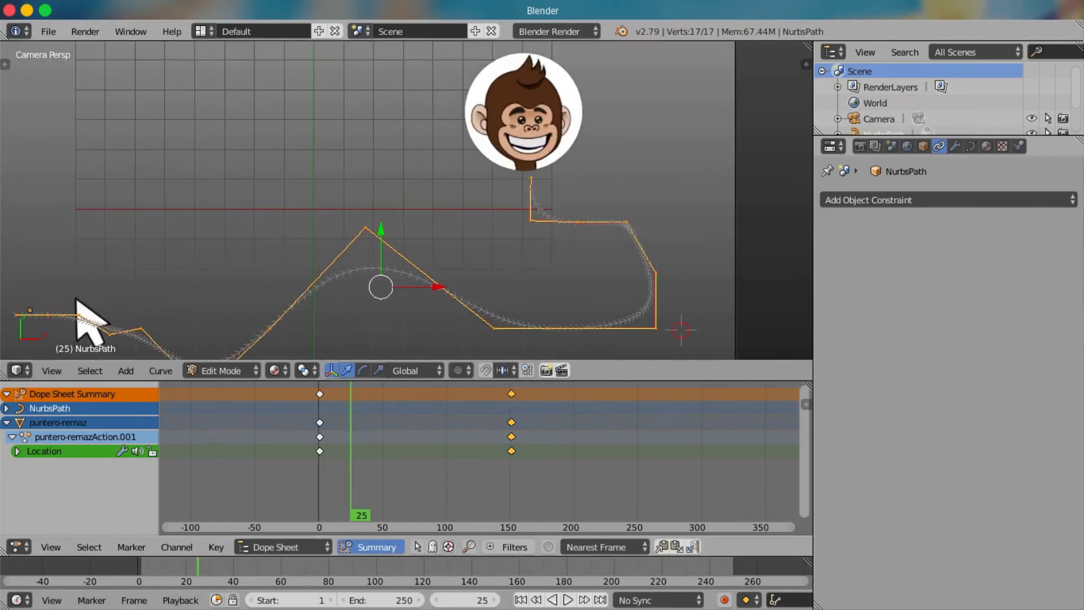
scroll(271, 226, up, 3)
scroll(169, 198, up, 2)
scroll(162, 185, down, 1)
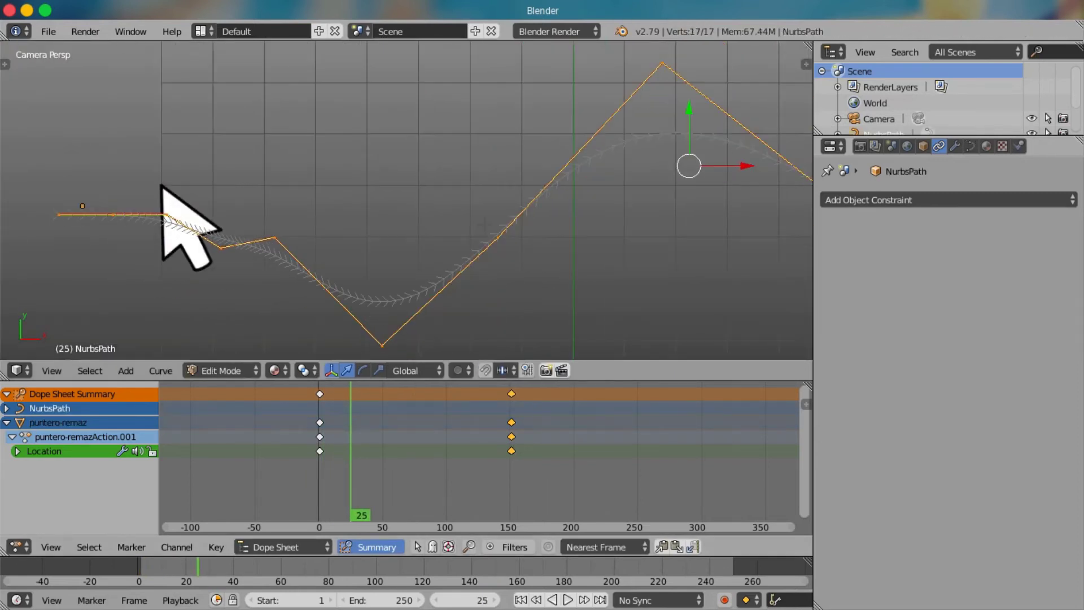
scroll(162, 185, up, 2)
right_click(318, 224)
key(x)
key(Return)
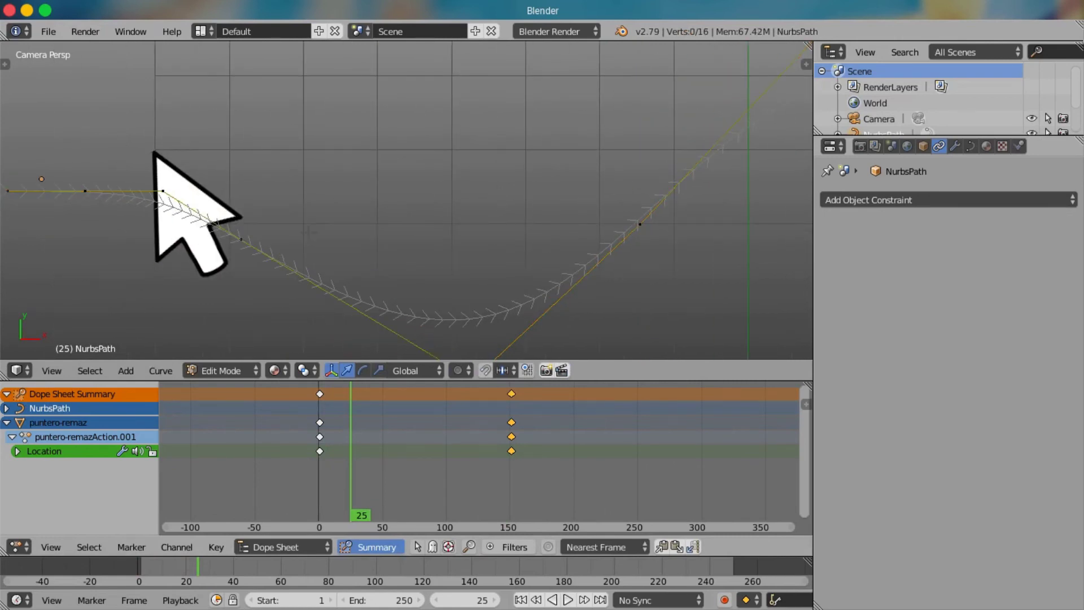
- Leave Edit Mode and replay the animation from frame 1 to check the path
scroll(154, 151, down, 3)
key(Tab)
key(shift+Left)
key(alt+a)
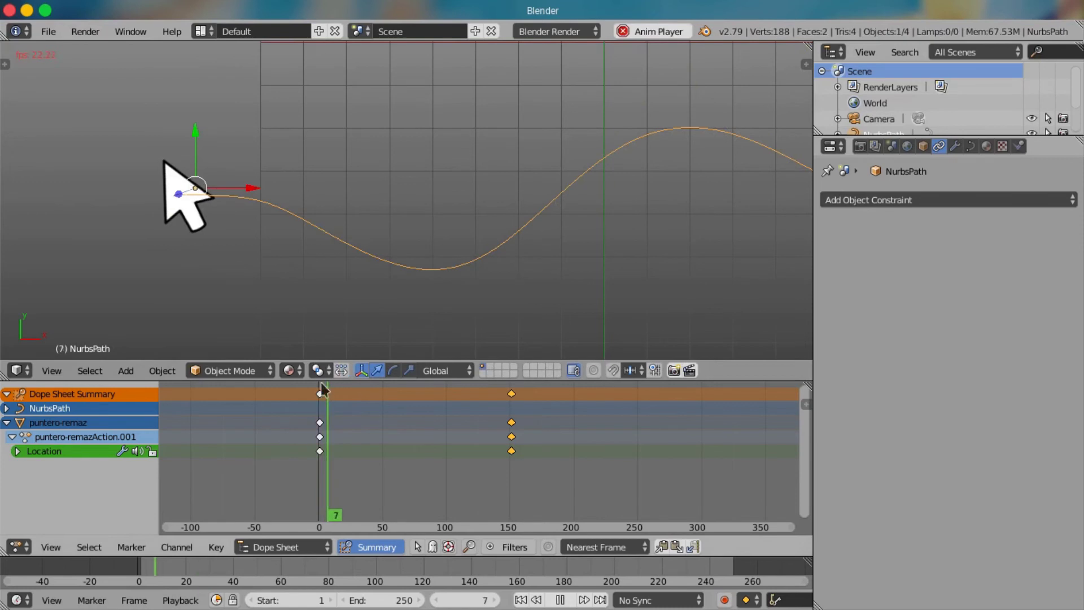
scroll(331, 235, down, 2)
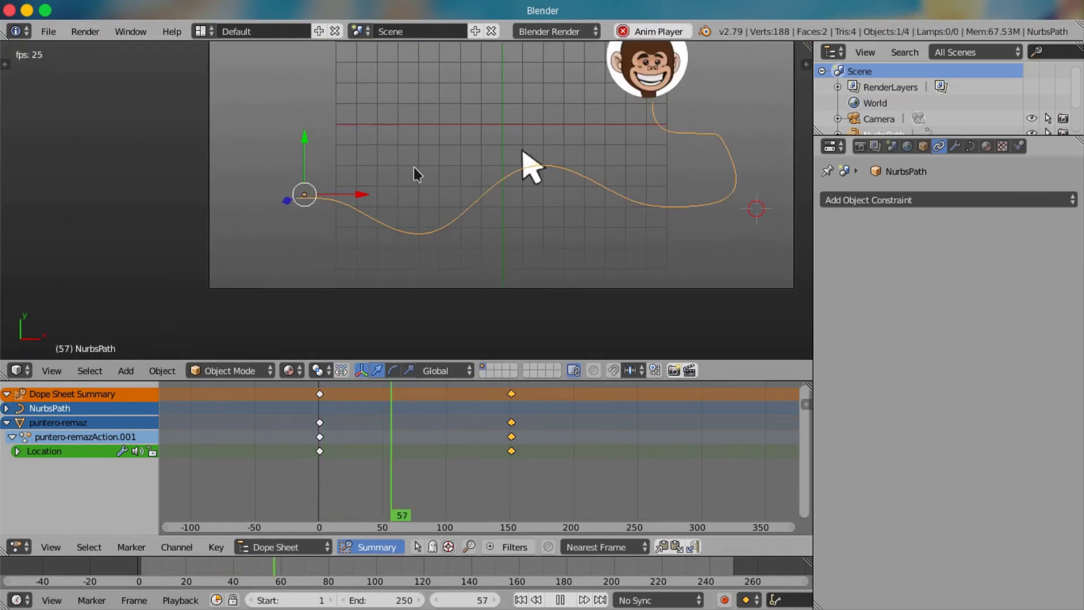
key(alt+a)
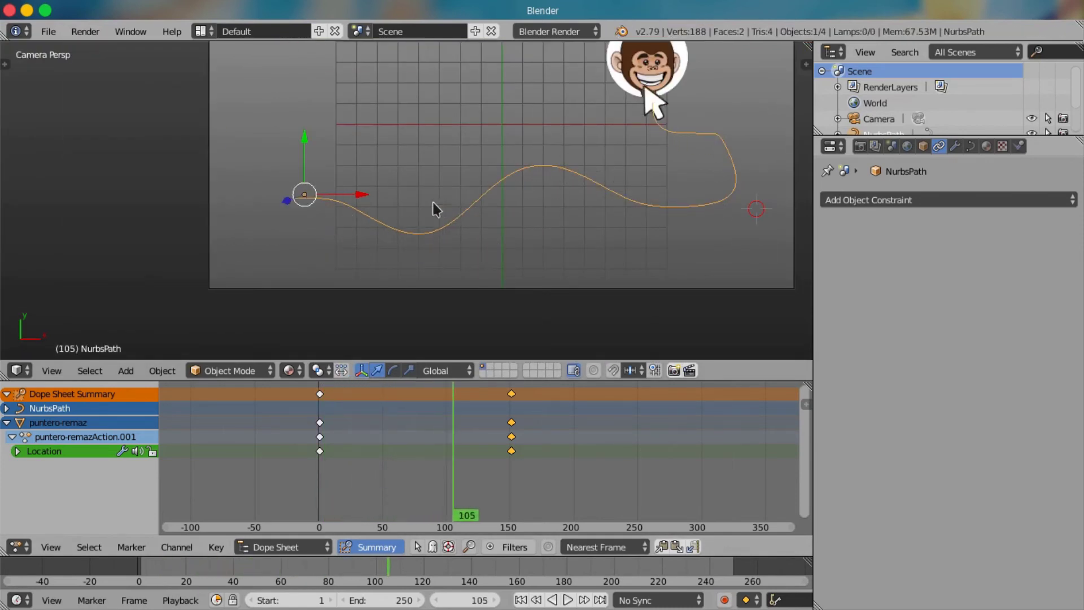
- Delete two more control points from the NurbsPath
key(Tab)
scroll(646, 89, up, 2)
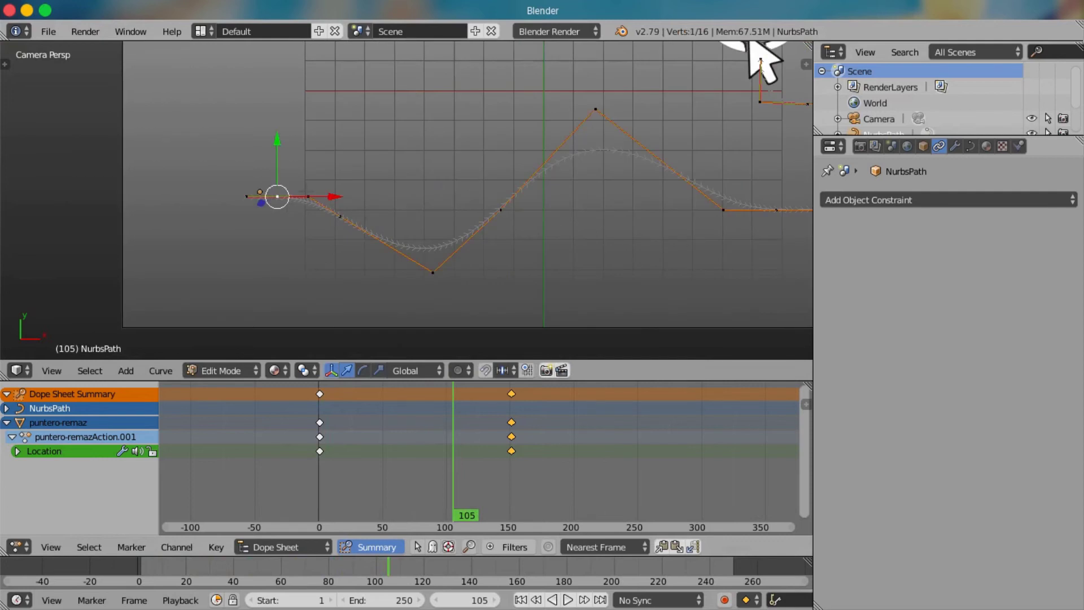
key(x)
click(308, 192)
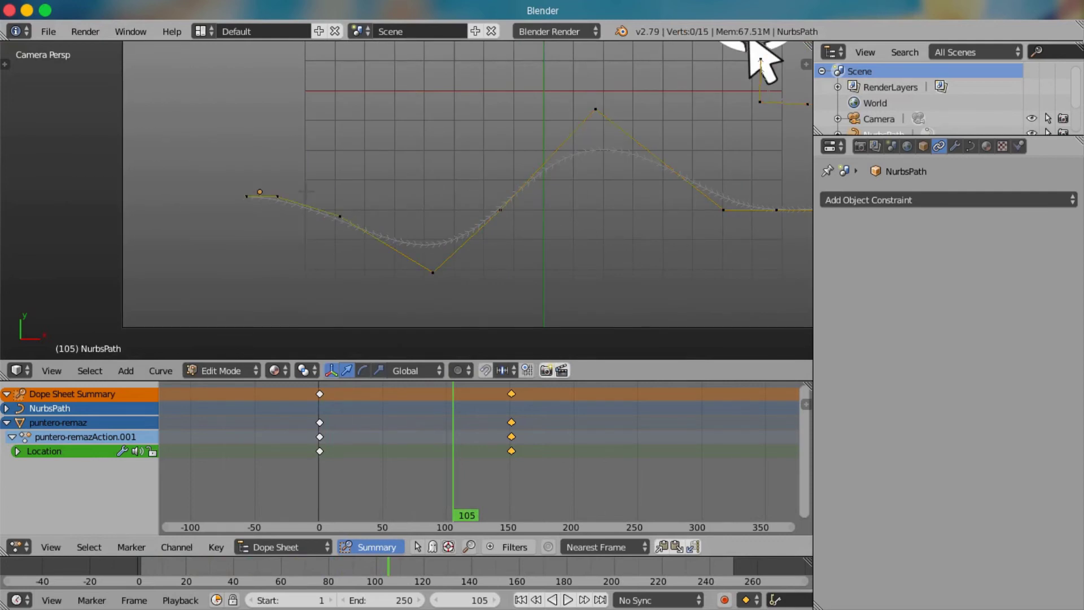
scroll(305, 192, up, 2)
key(x)
click(226, 196)
scroll(283, 198, up, 3)
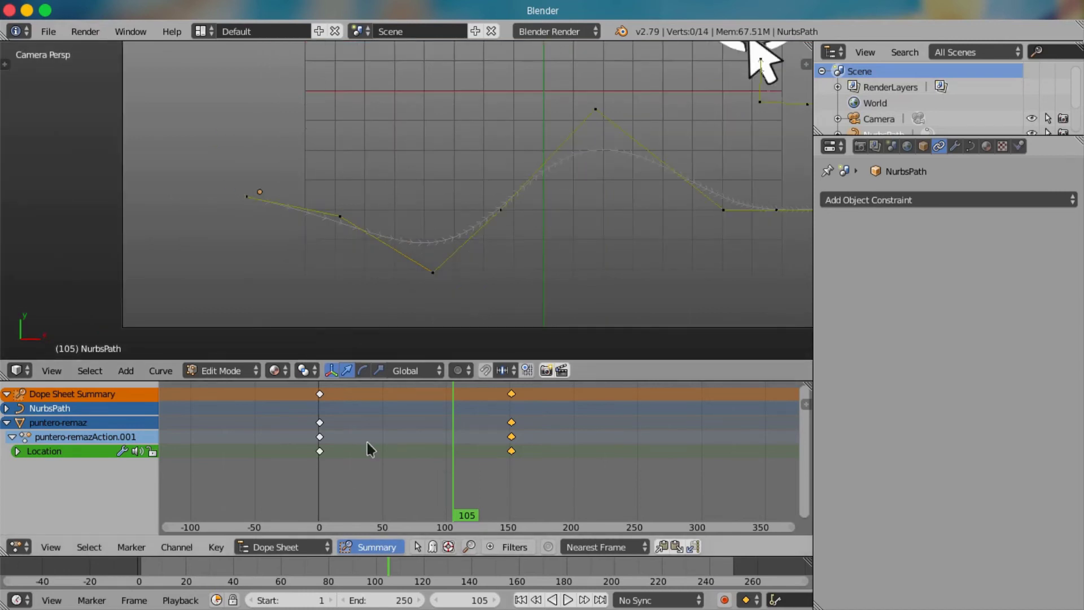
scroll(407, 198, up, 2)
scroll(407, 199, up, 3)
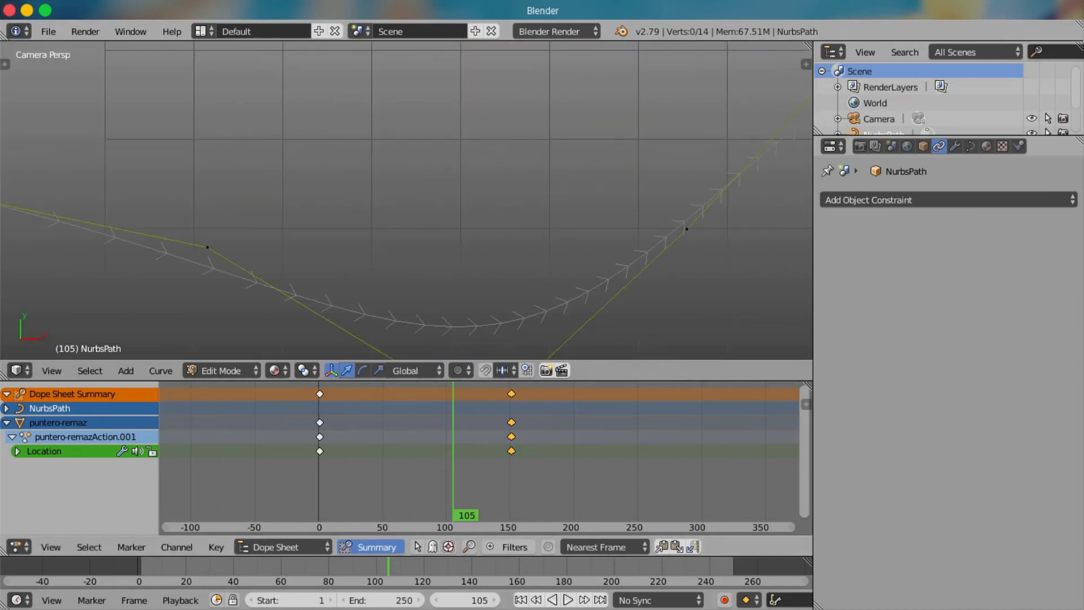
- Leave Edit Mode and replay from frame 1 through the scene camera
key(Tab)
scroll(343, 432, down, 2)
key(shift+Left)
key(KP_0)
key(alt+a)
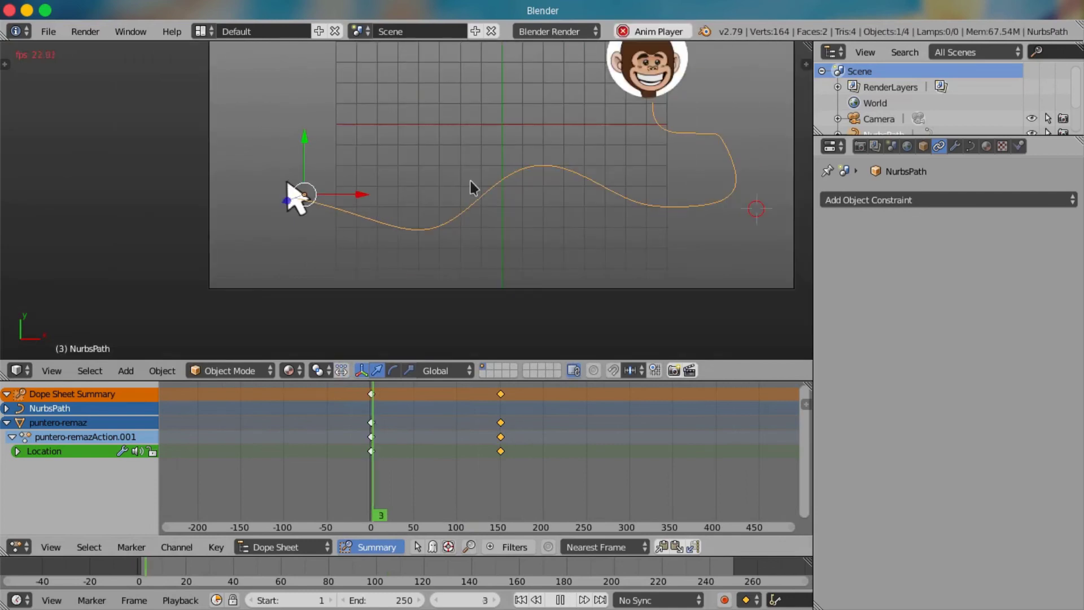
scroll(454, 269, up, 1)
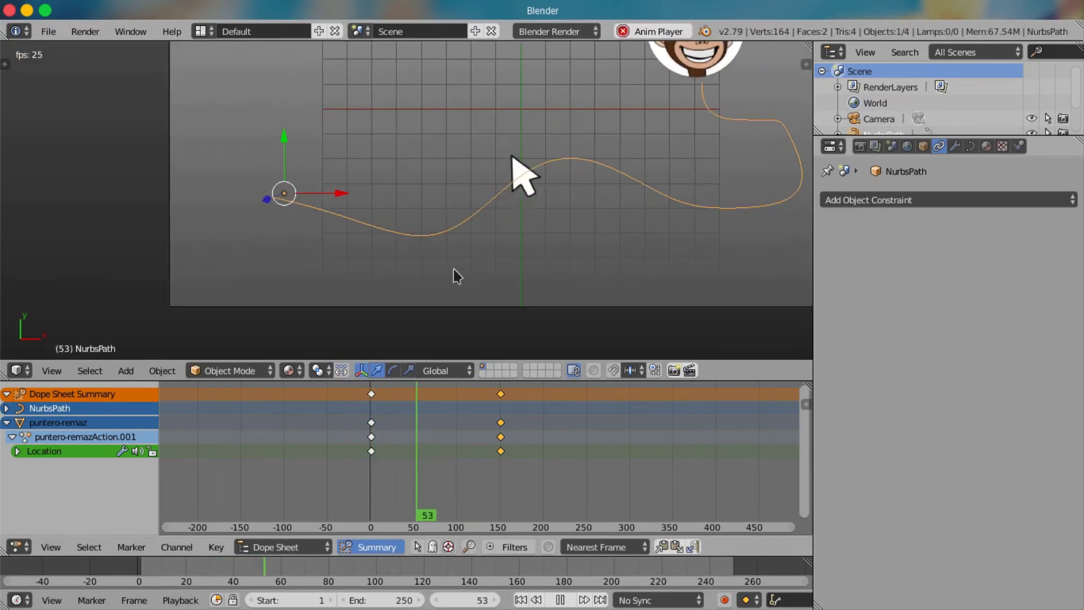
scroll(456, 275, down, 2)
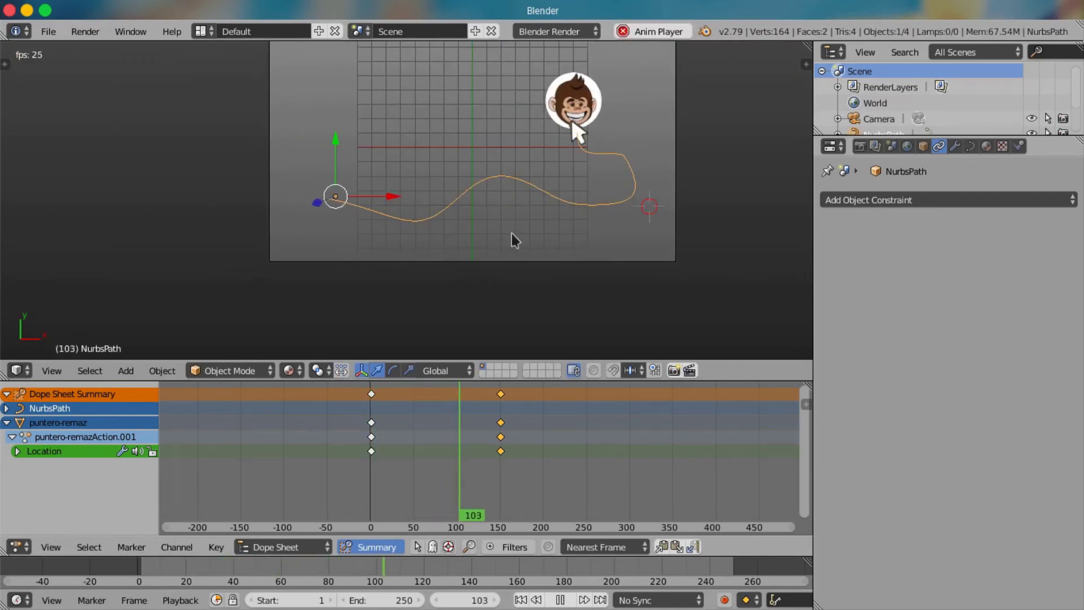
click(428, 443)
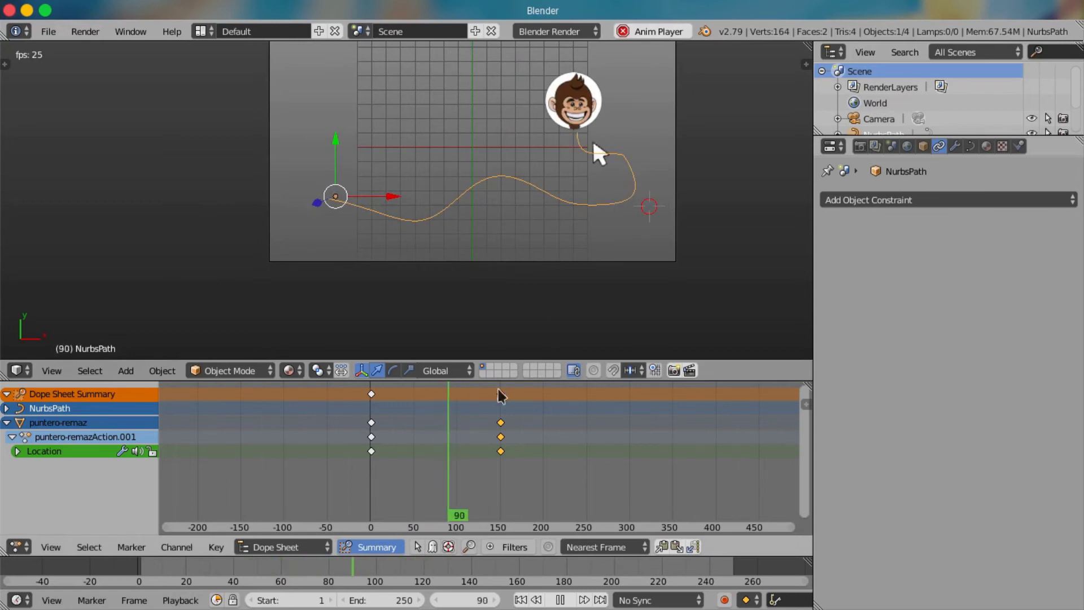
scroll(588, 211, up, 3)
shift+middle_drag(611, 145, 426, 214)
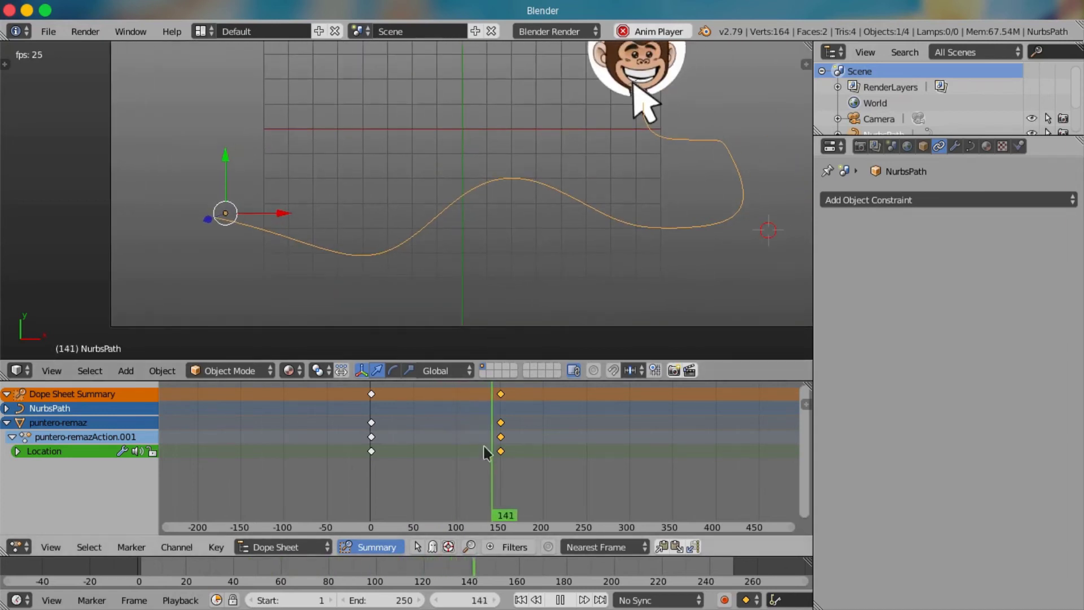
key(shift+Left)
scroll(544, 79, down, 1)
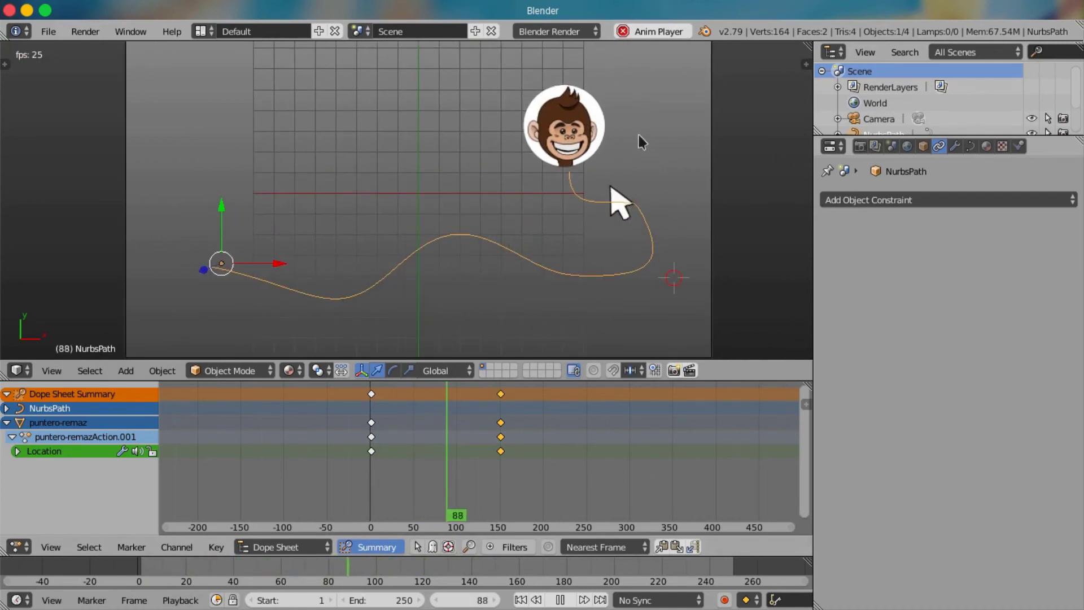
key(alt+a)
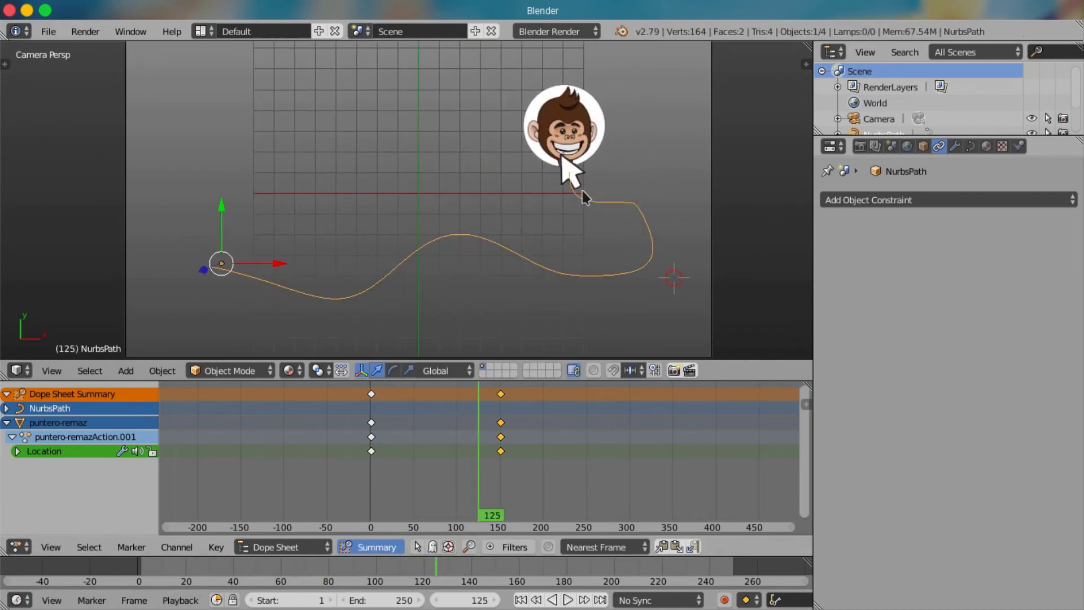
scroll(586, 197, up, 2)
key(alt+a)
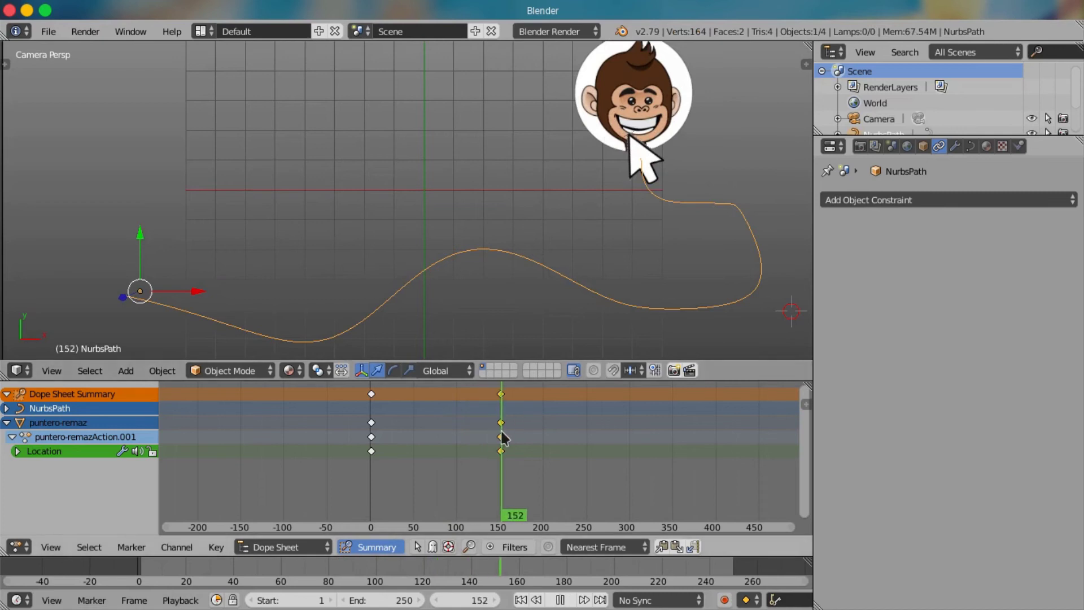
scroll(502, 438, up, 2)
scroll(641, 213, up, 1)
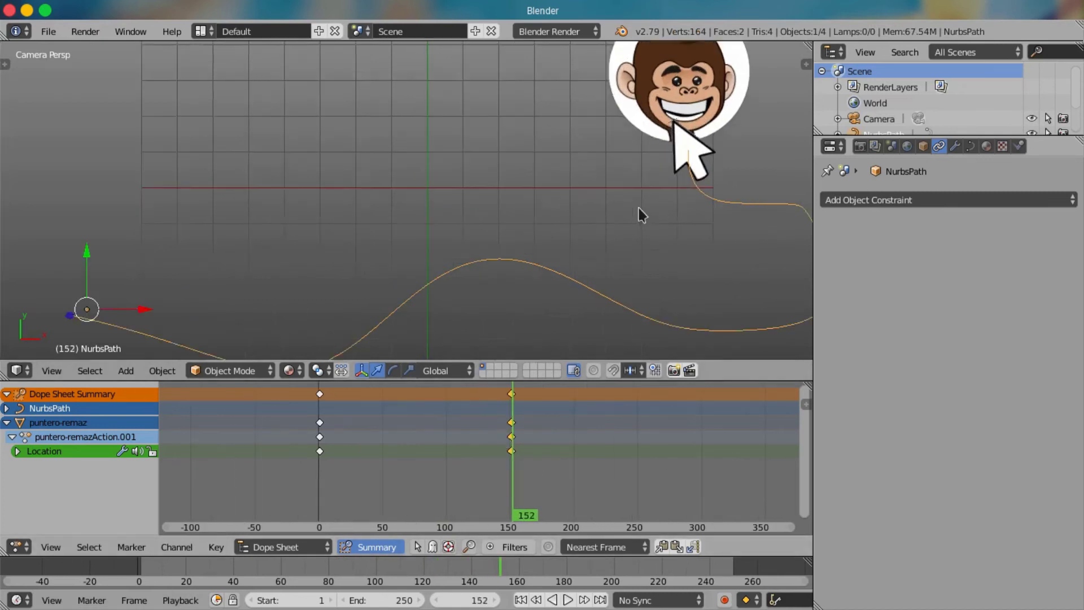
scroll(639, 202, down, 2)
scroll(495, 473, up, 2)
scroll(495, 473, up, 2)
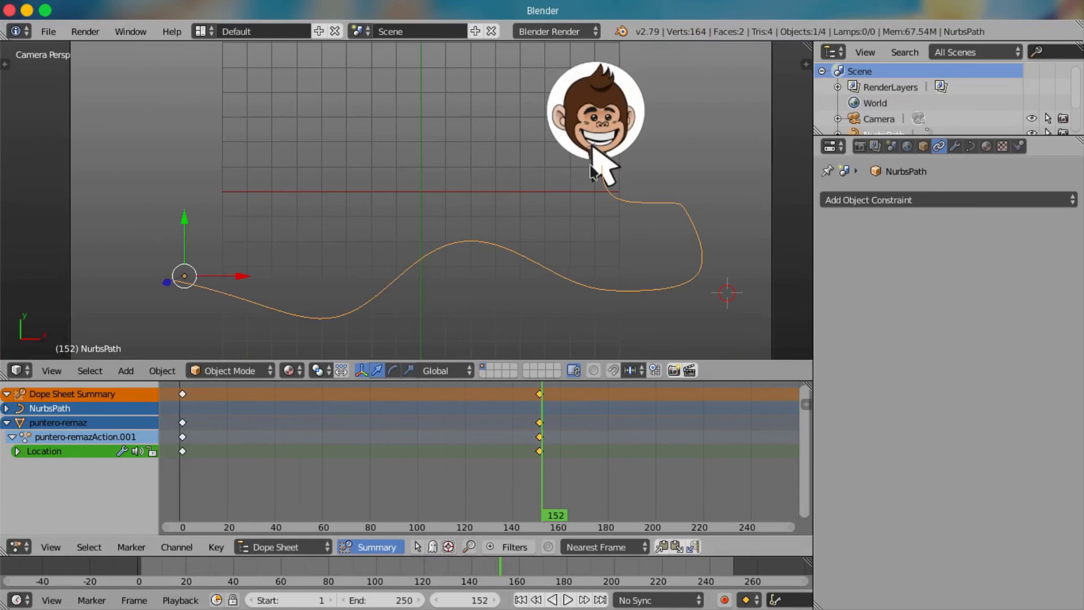
scroll(675, 152, up, 3)
- Insert a scale keyframe on the puntero-remaz plane at frame 151
right_click(728, 144)
key(shift+alt+a)
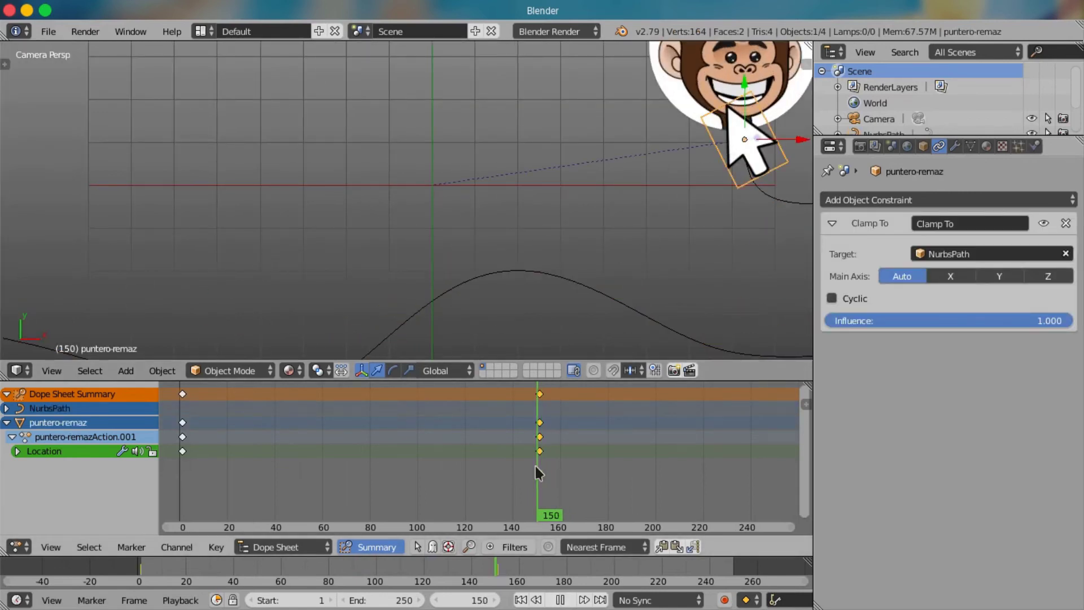
drag(535, 466, 540, 467)
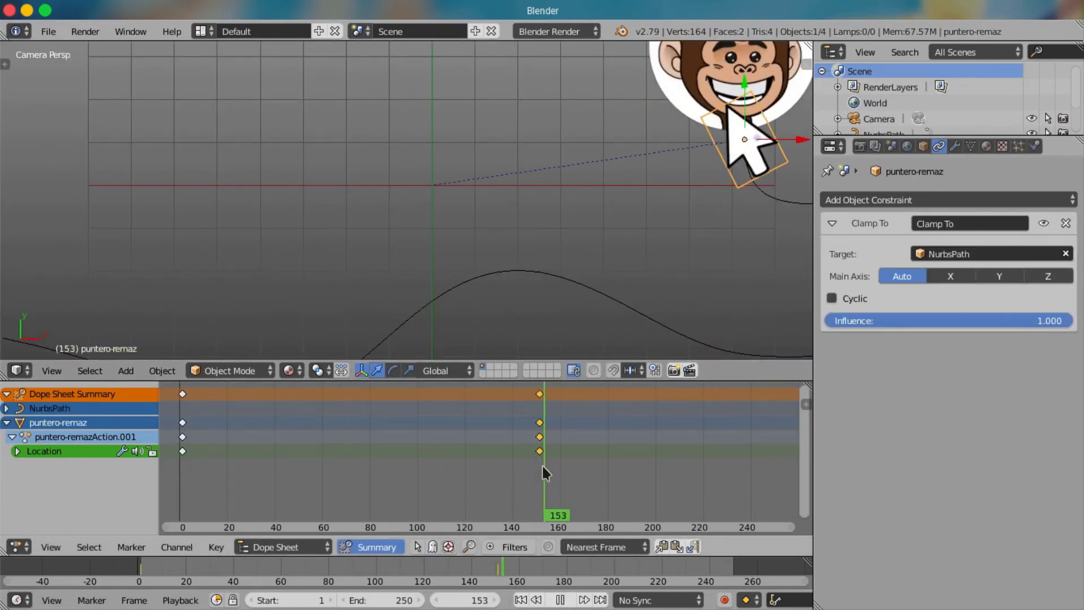
key(alt+a)
scroll(587, 333, down, 3)
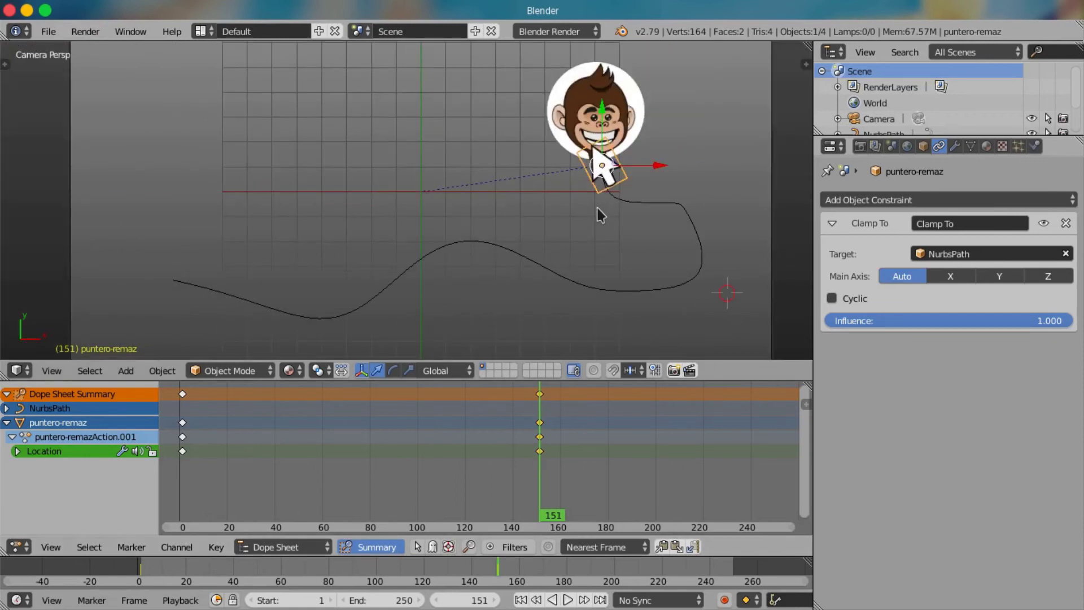
key(i)
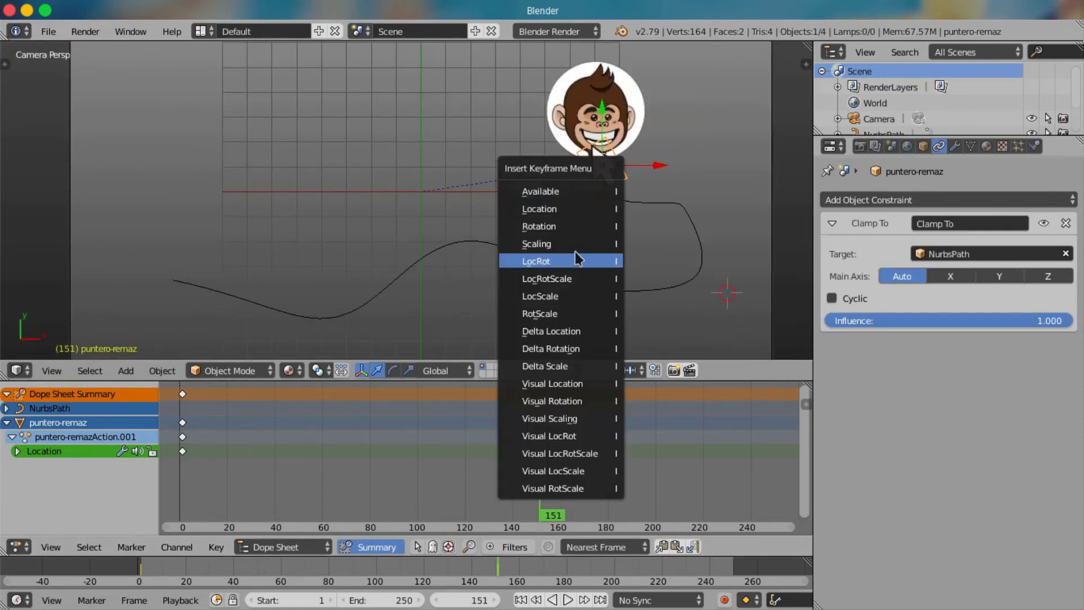
click(574, 244)
- Duplicate the frame 151 scaling keyframe and snap the copy to frame 158
key(alt+a)
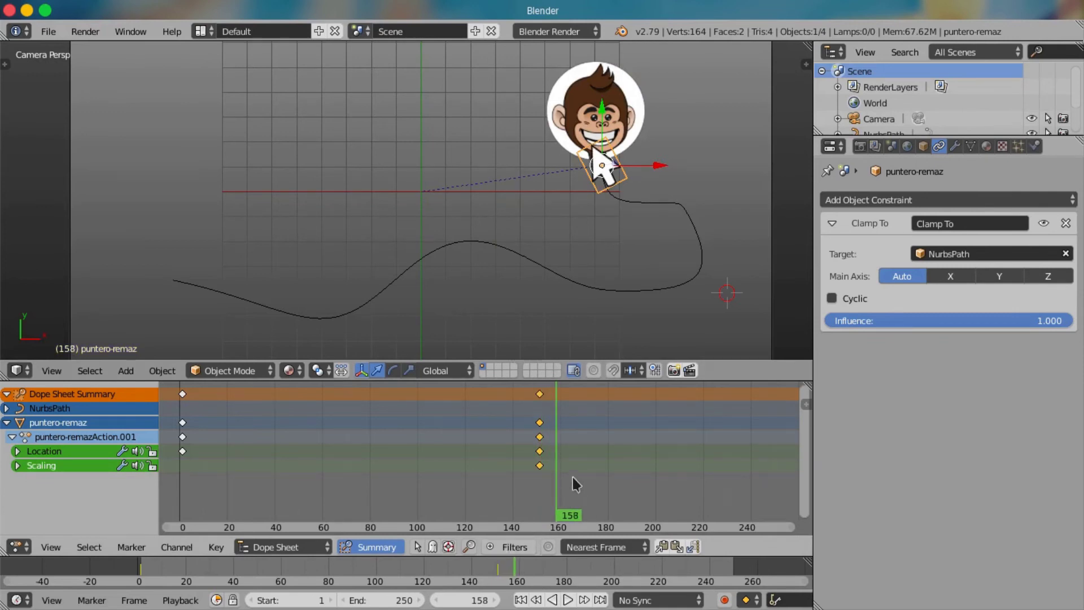
click(540, 465)
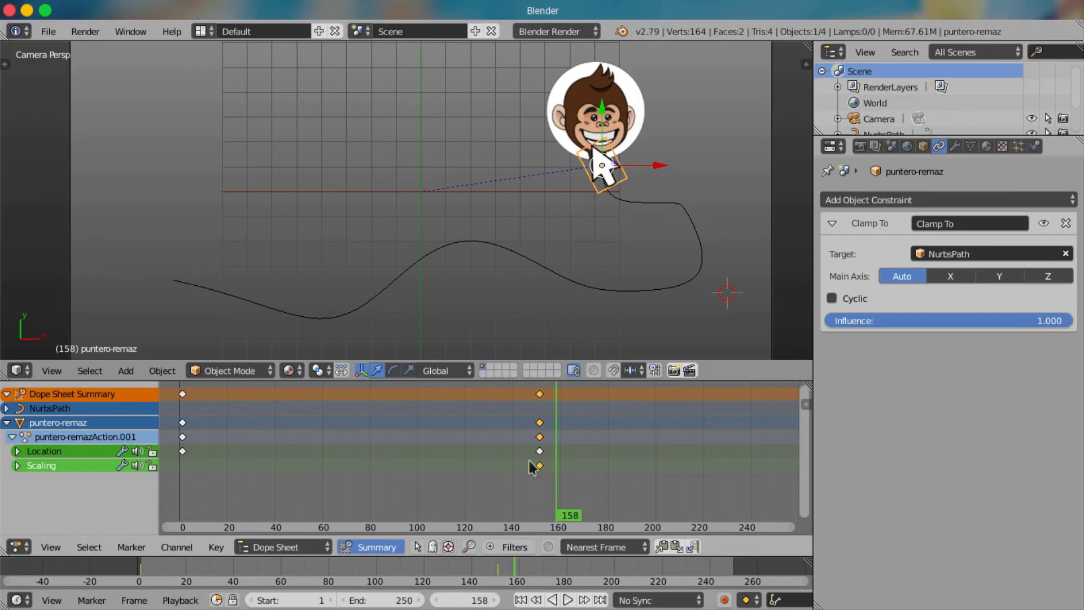
key(shift+d)
click(598, 450)
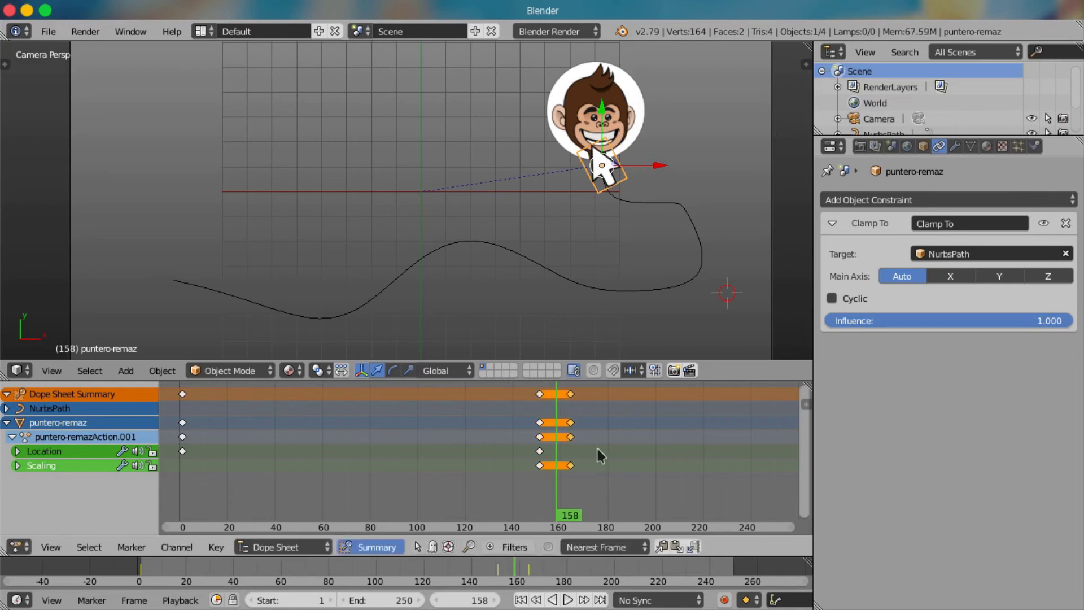
key(shift+s)
click(599, 452)
- Shift the right-hand keyframes one frame later and play the animation
ctrl+middle_drag(600, 455, 465, 480)
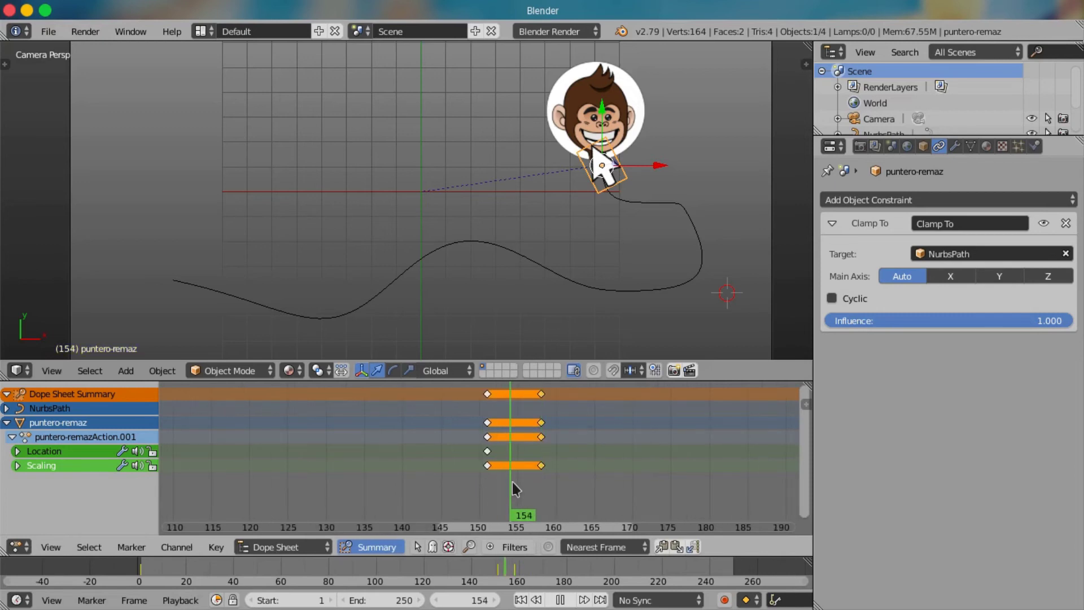
key(Escape)
scroll(510, 477, up, 2)
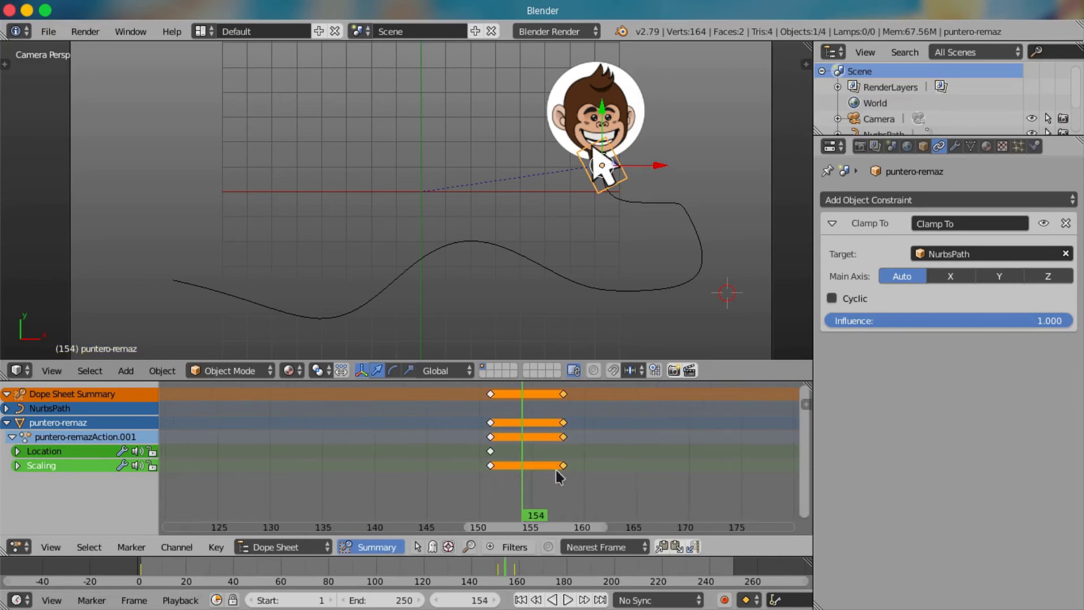
key(g)
click(580, 469)
key(alt+a)
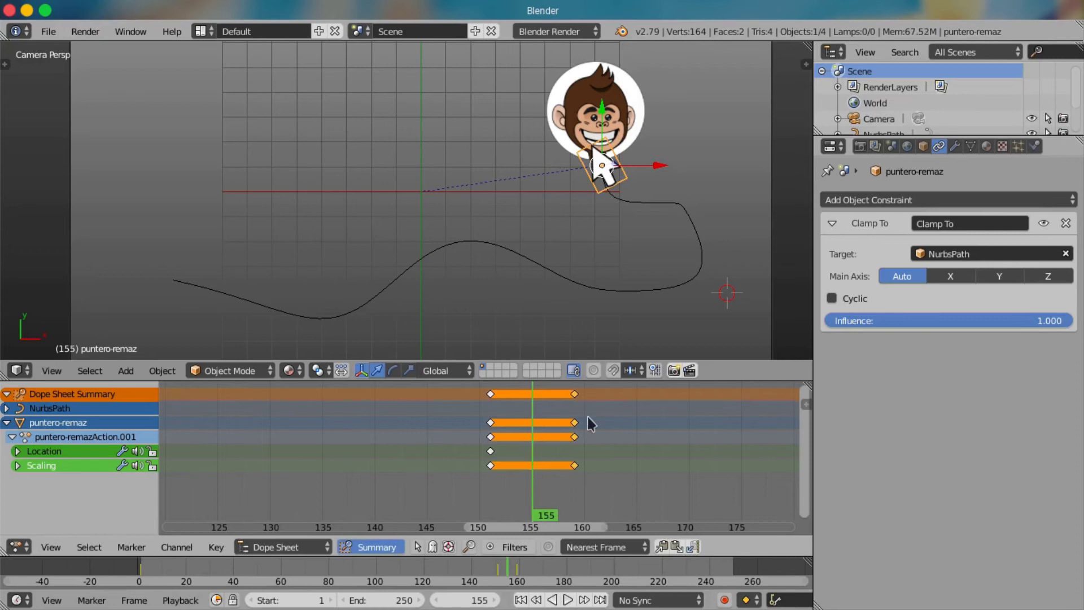
- Shrink the arrow cursor to about 0.72 scale and start keyframing it
scroll(645, 170, up, 3)
scroll(645, 170, up, 2)
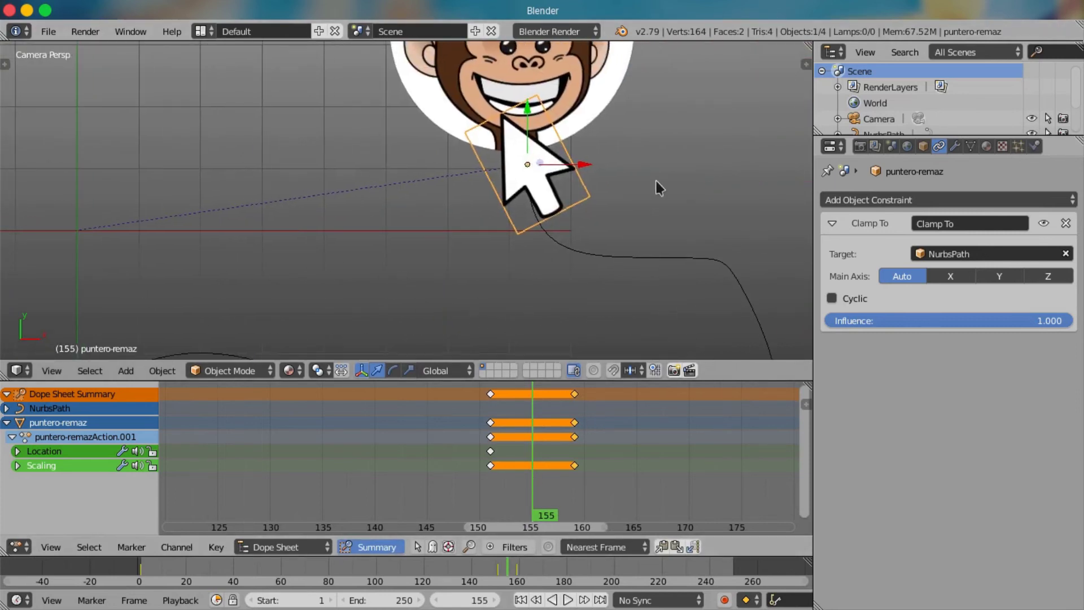
key(s)
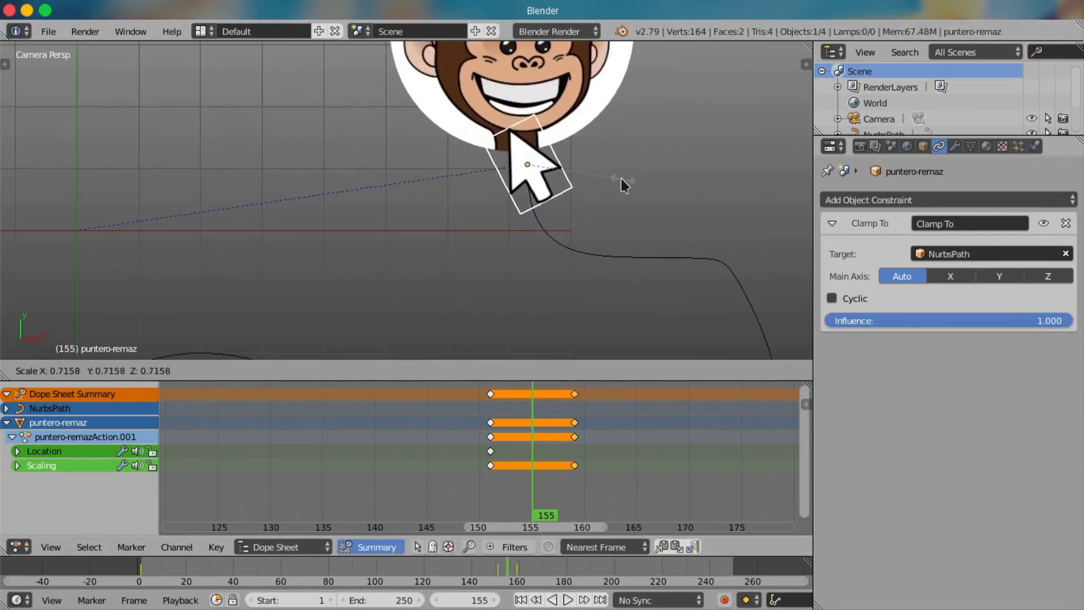
click(616, 176)
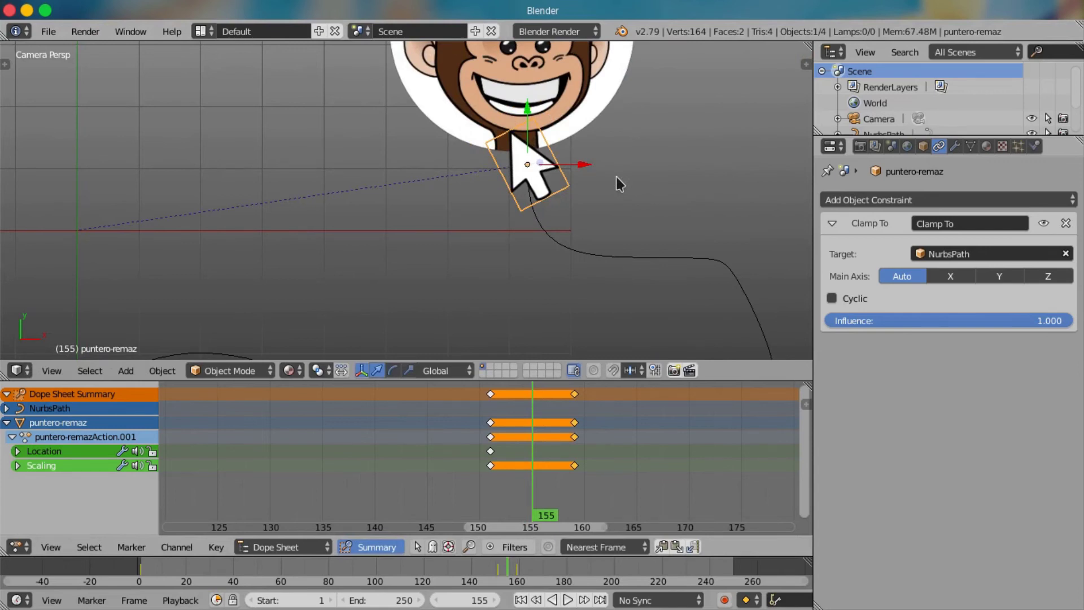
key(i)
click(621, 179)
scroll(451, 459, down, 4)
drag(451, 459, 350, 459)
scroll(420, 320, down, 4)
key(alt+a)
scroll(228, 503, down, 3)
scroll(203, 482, down, 3)
scroll(280, 192, down, 4)
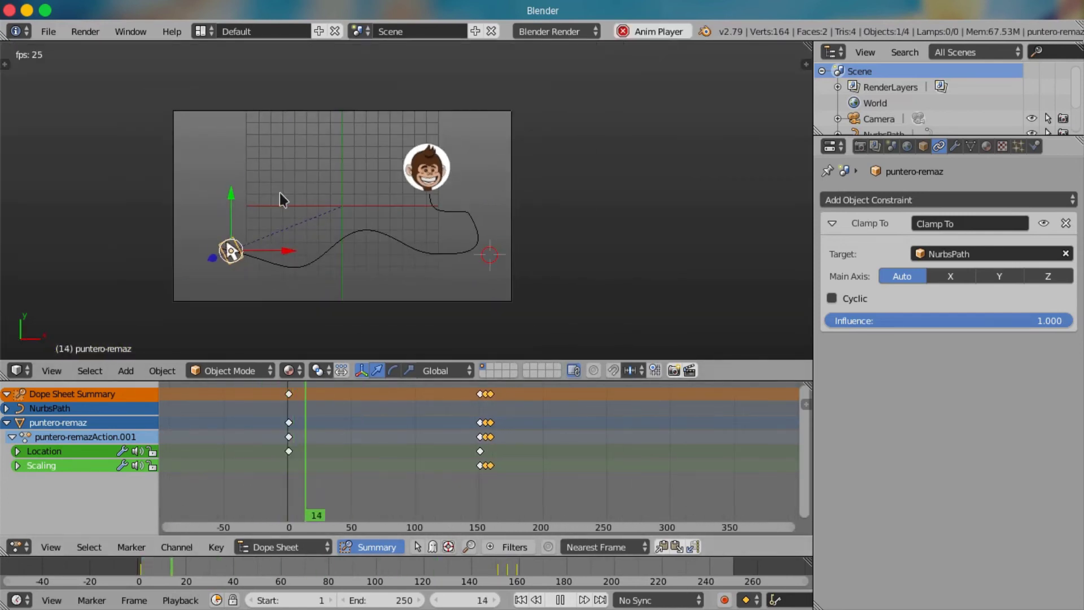
scroll(279, 192, up, 2)
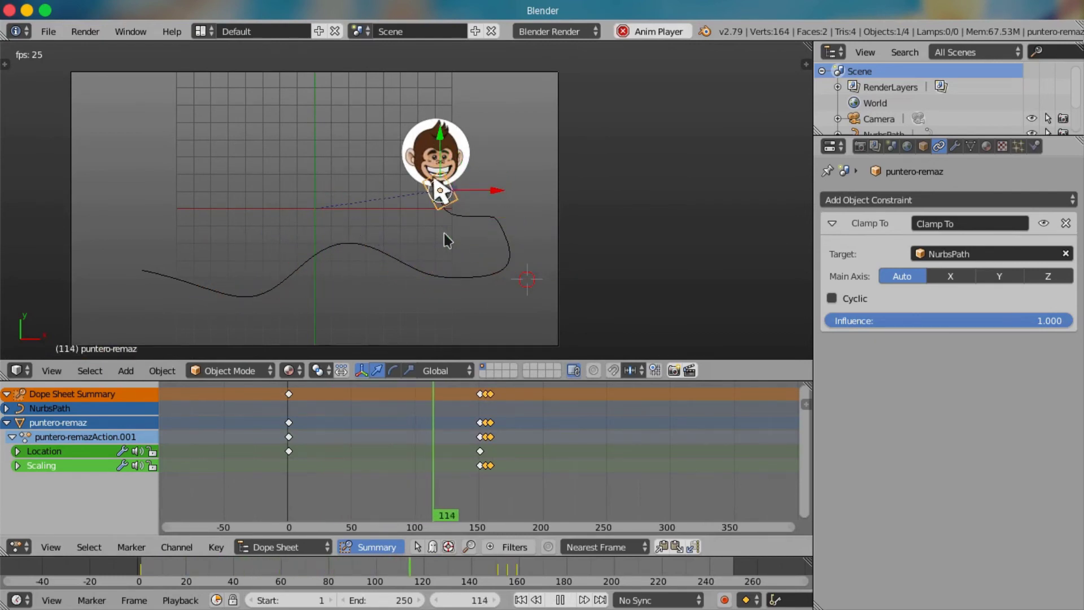
scroll(485, 432, up, 3)
scroll(485, 432, up, 2)
key(alt+a)
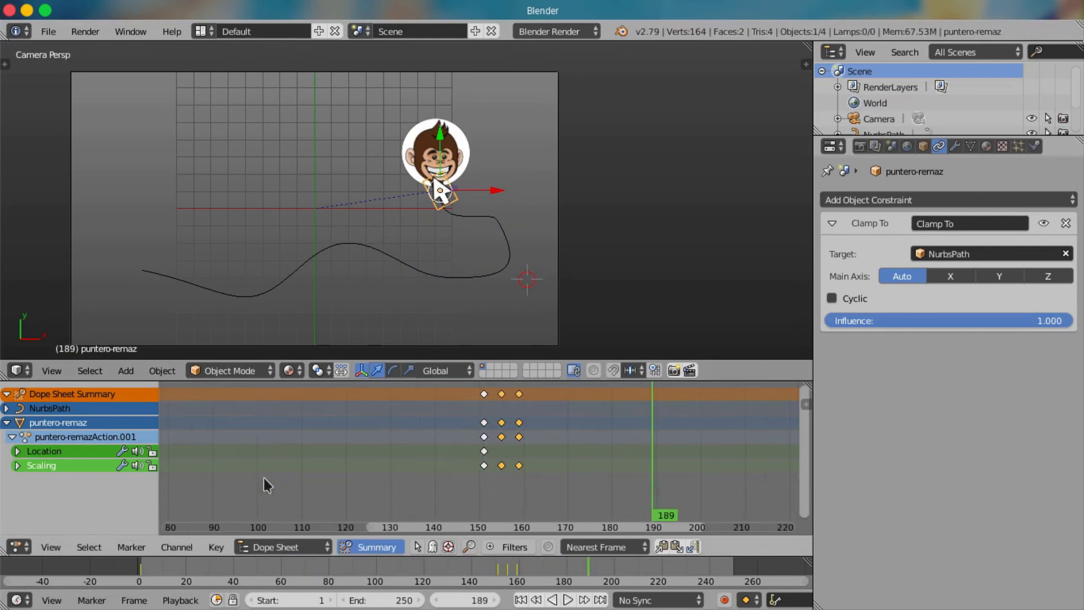
- Preview the animation around frames 101–109 to judge the new arrival time
scroll(536, 460, down, 1)
scroll(309, 485, down, 2)
click(400, 462)
key(alt+a)
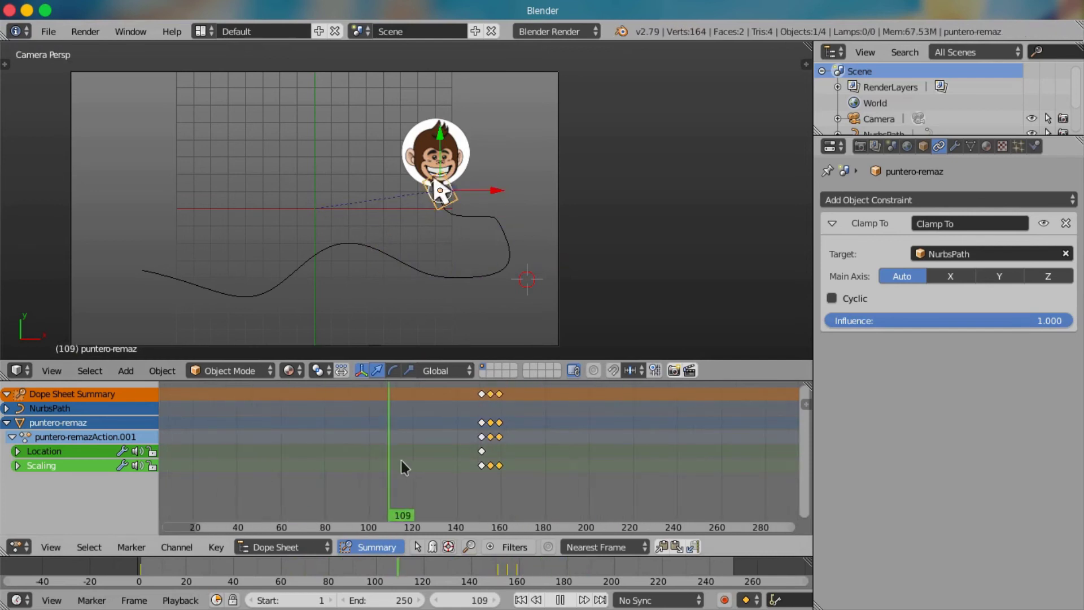
drag(399, 476, 373, 498)
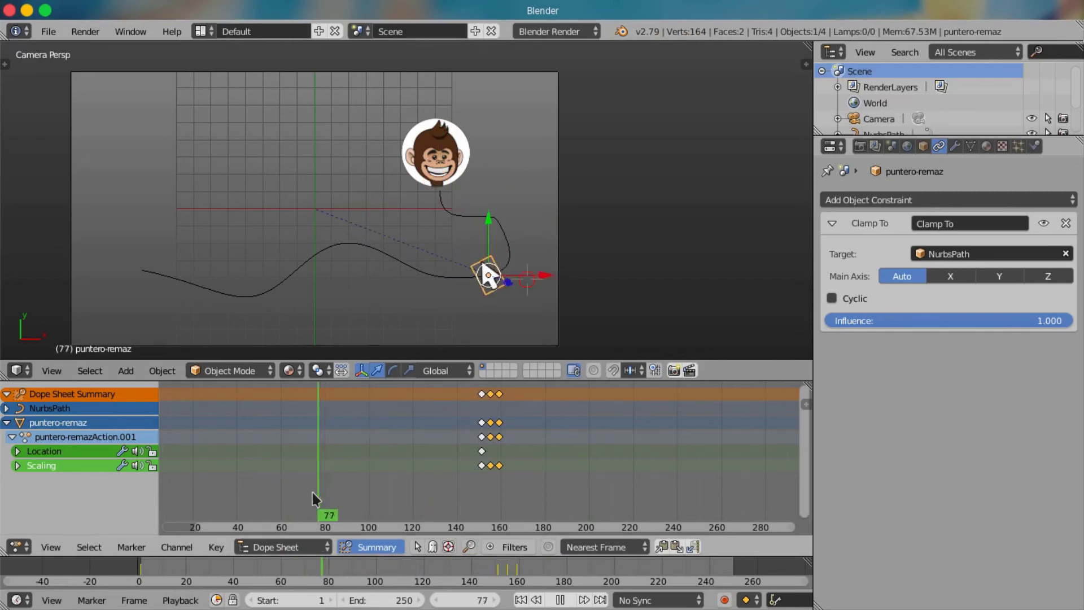
key(alt+a)
scroll(485, 419, up, 2)
scroll(485, 419, up, 1)
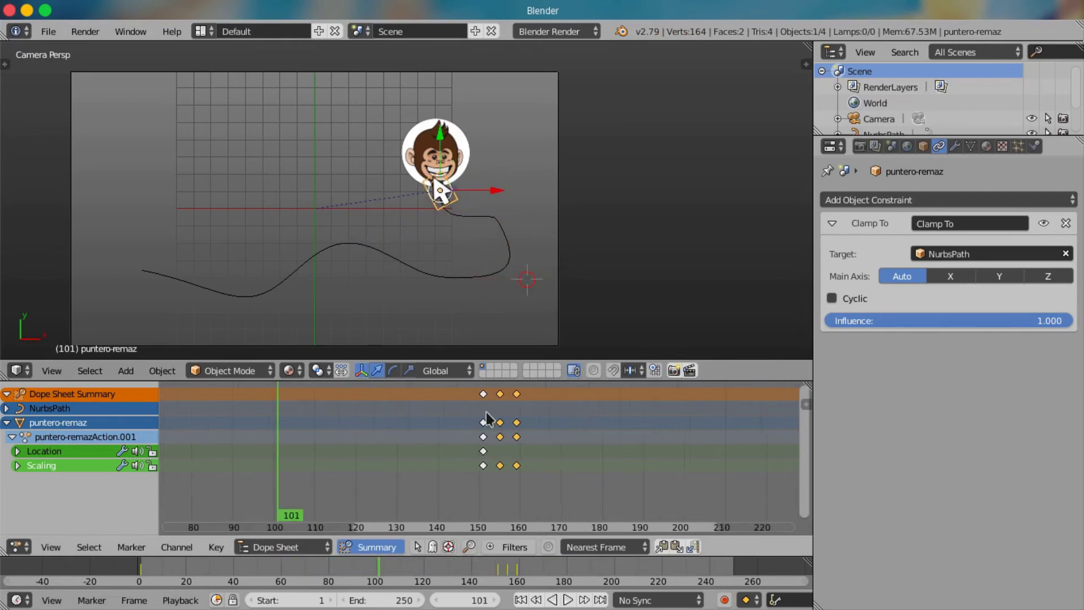
- Move the keyframe columns from frame 150 to near frame 100 and replay from the start
click(482, 394)
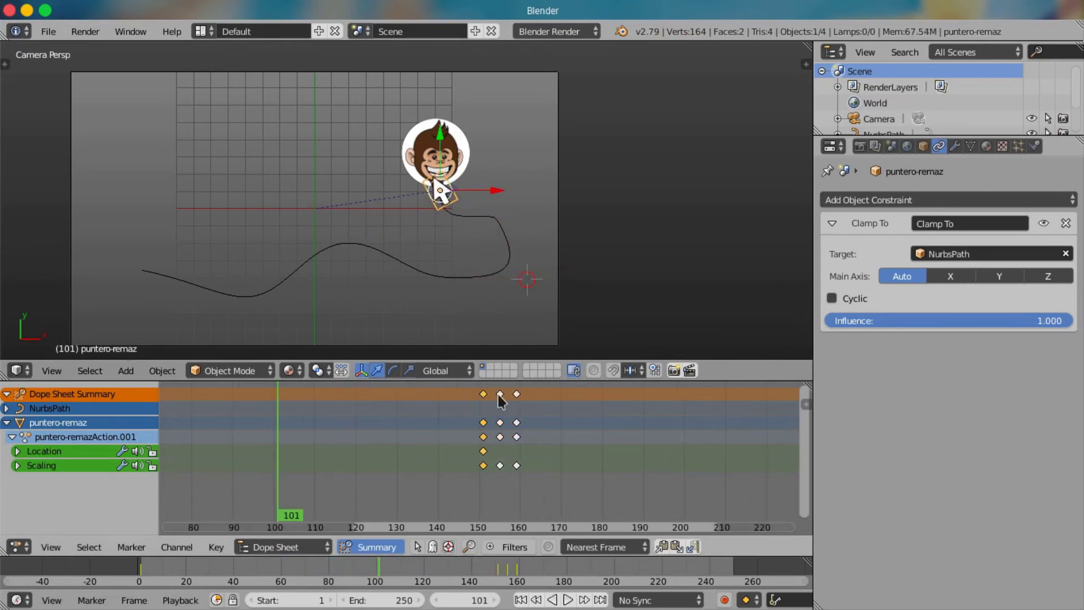
scroll(517, 401, down, 1)
key(g)
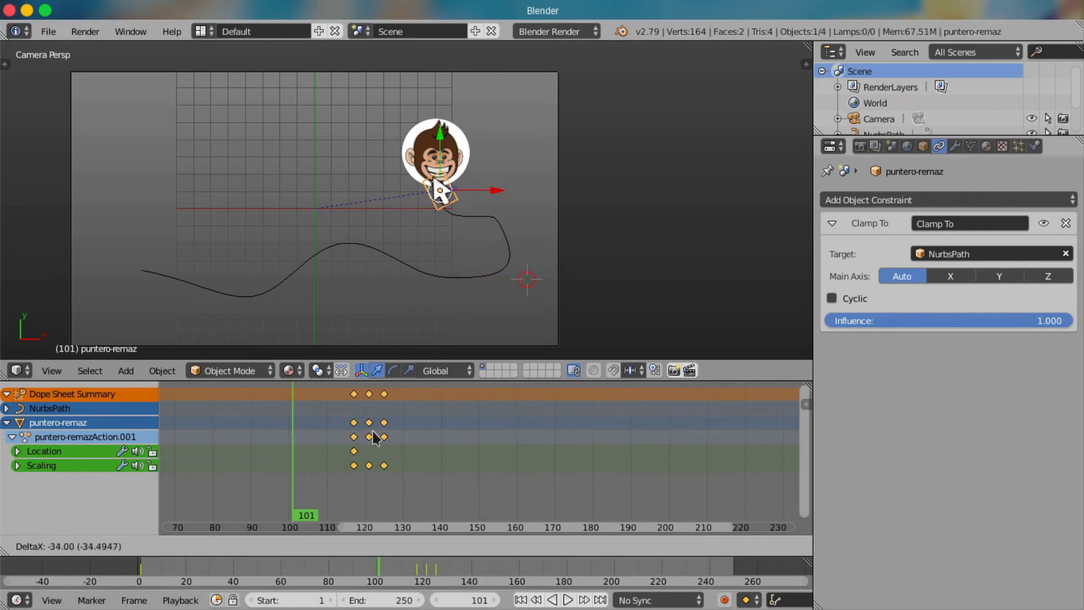
click(296, 437)
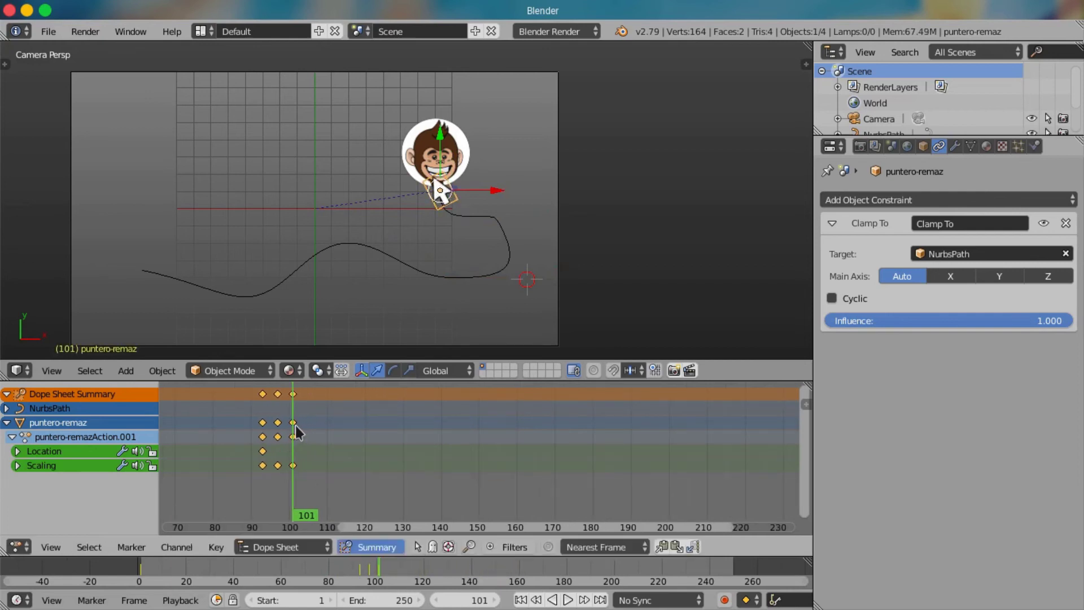
scroll(296, 437, down, 1)
middle_drag(296, 437, 580, 441)
scroll(580, 441, down, 1)
key(shift+Left)
key(alt+a)
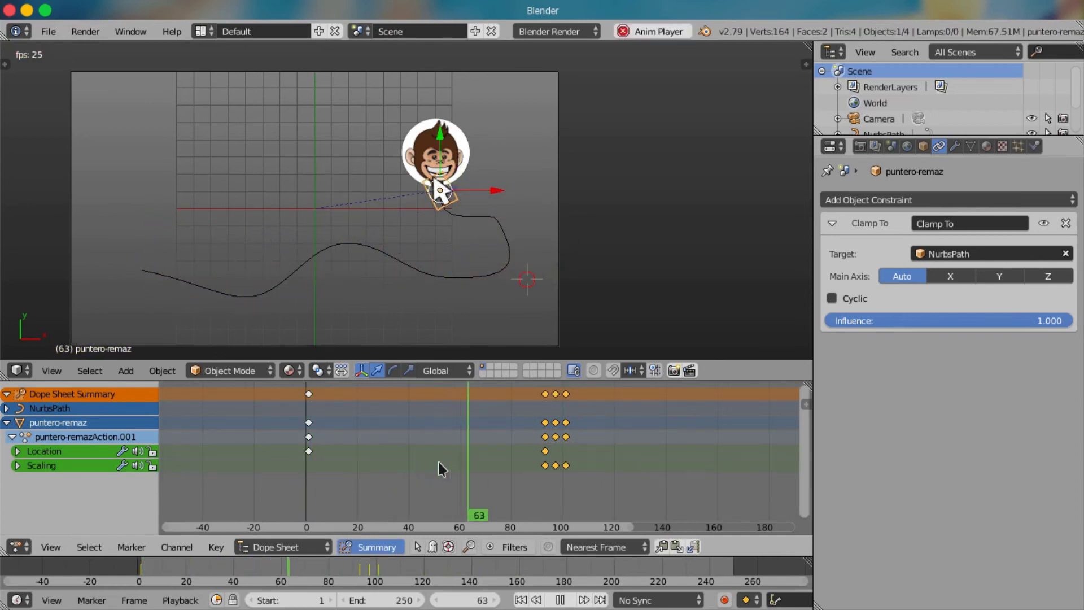
- Switch the lower Dope Sheet to the Graph Editor, scrubbing between frames 59 and 71
key(alt+a)
scroll(516, 455, up, 2)
scroll(516, 455, up, 1)
mouse_move(516, 455)
mouse_down()
mouse_move(450, 476)
mouse_move(586, 452)
mouse_move(554, 433)
mouse_move(511, 430)
mouse_move(306, 445)
mouse_up()
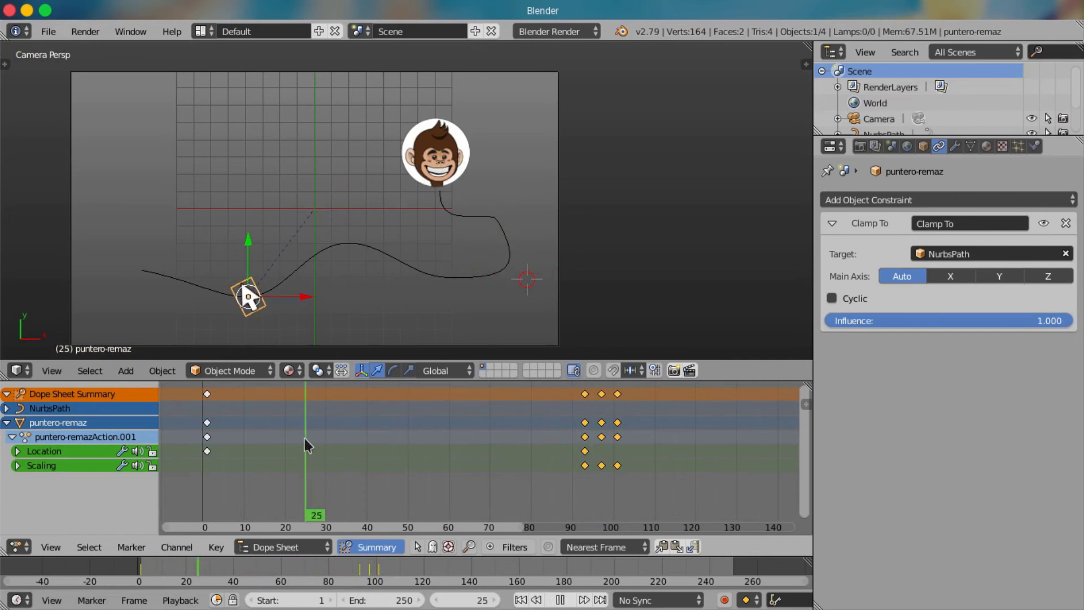
click(16, 549)
click(42, 486)
scroll(537, 438, down, 4)
scroll(524, 423, up, 2)
drag(344, 429, 510, 420)
right_click(612, 442)
- Box-select the keyframes between frames 90 and 130 and move them to frame 71
middle_drag(617, 453, 577, 449)
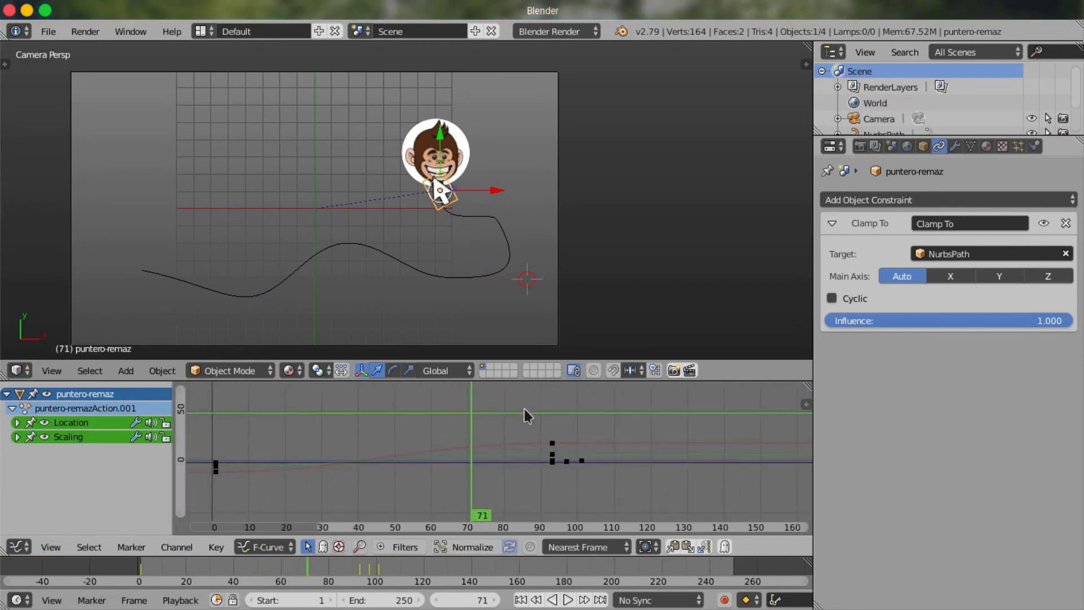
key(b)
drag(520, 428, 669, 525)
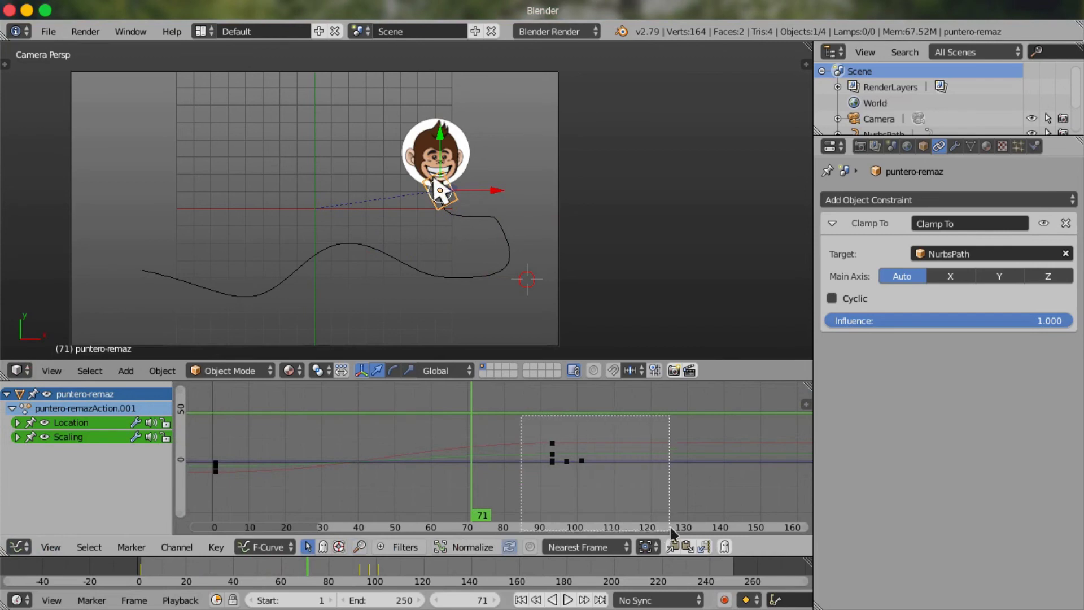
key(g)
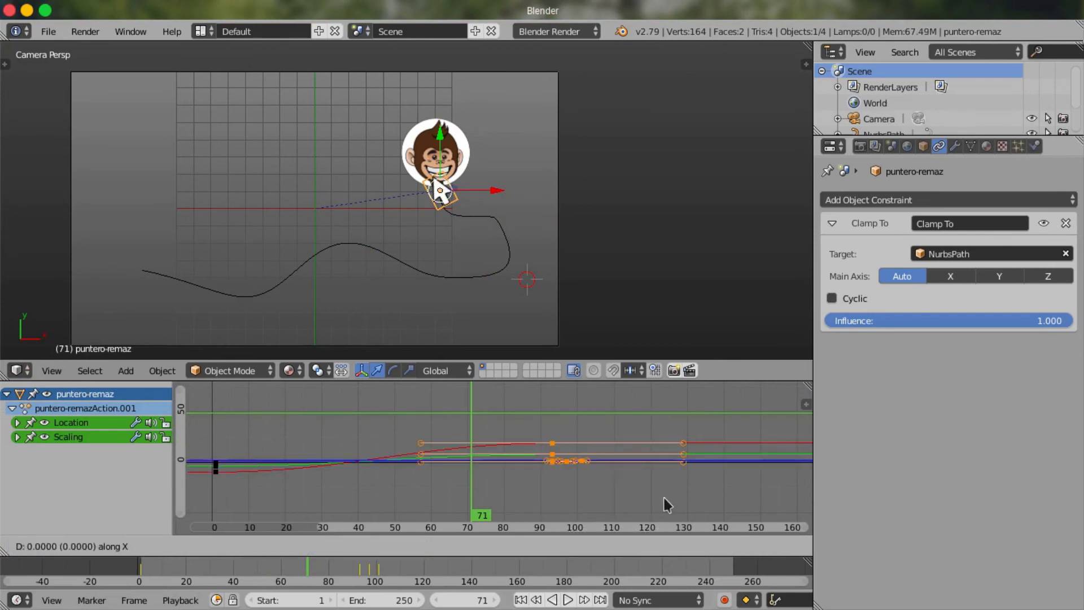
click(585, 503)
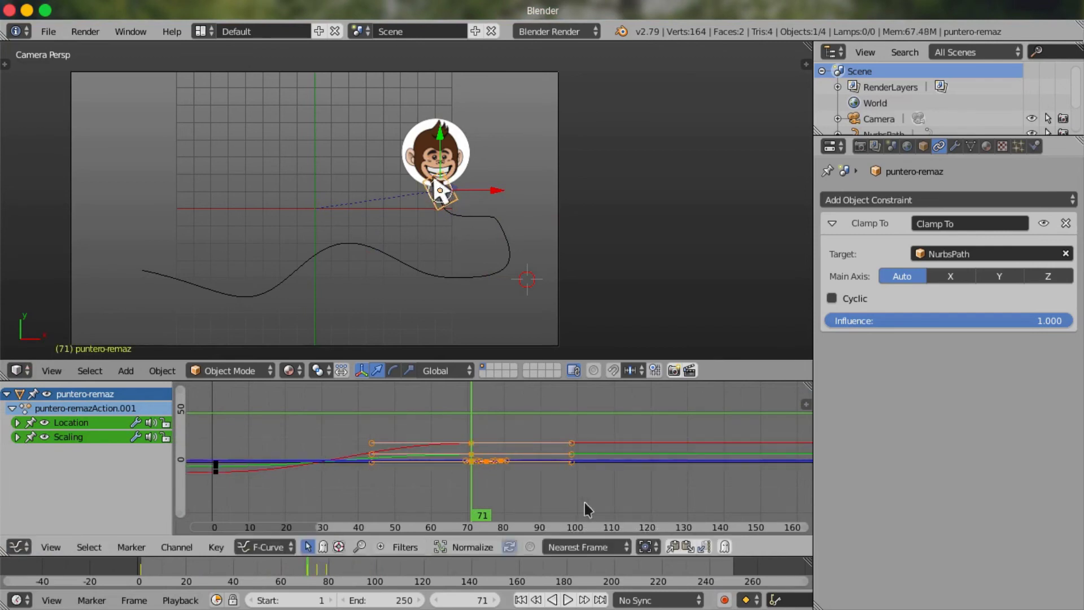
- Replay from frame 1 and scrub to frame 45 to check the timing
key(shift+Left)
key(alt+a)
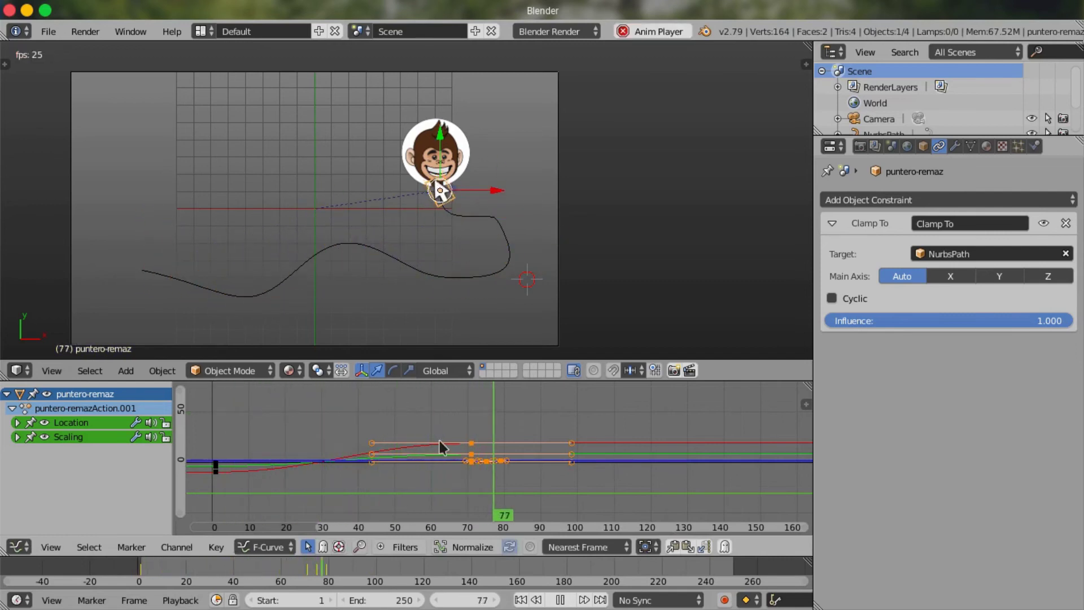
key(alt+a)
scroll(480, 462, up, 3)
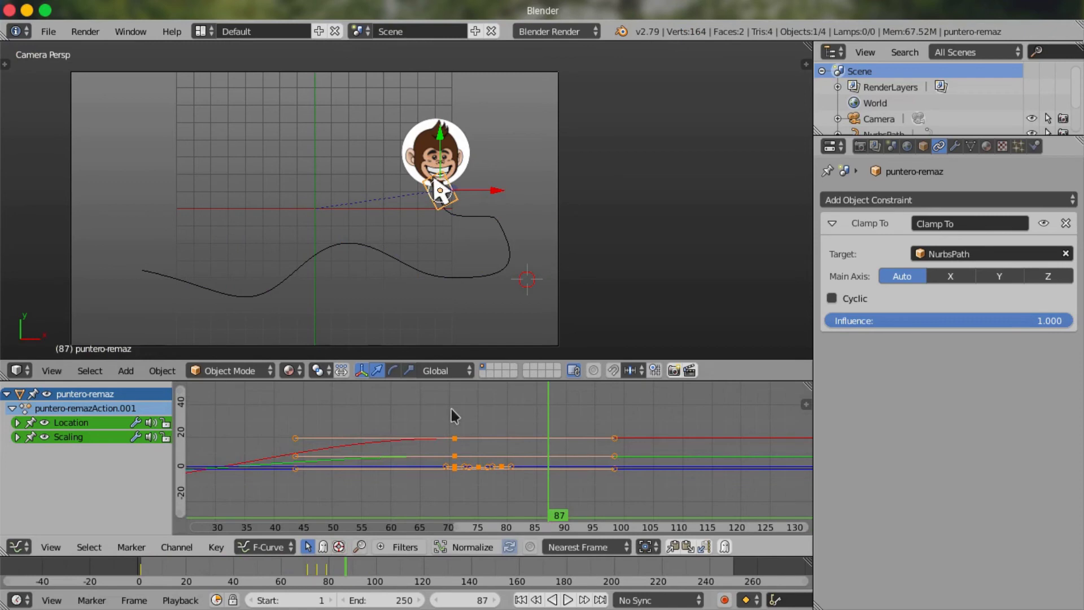
mouse_move(338, 432)
mouse_down()
mouse_move(371, 435)
mouse_move(333, 429)
mouse_up()
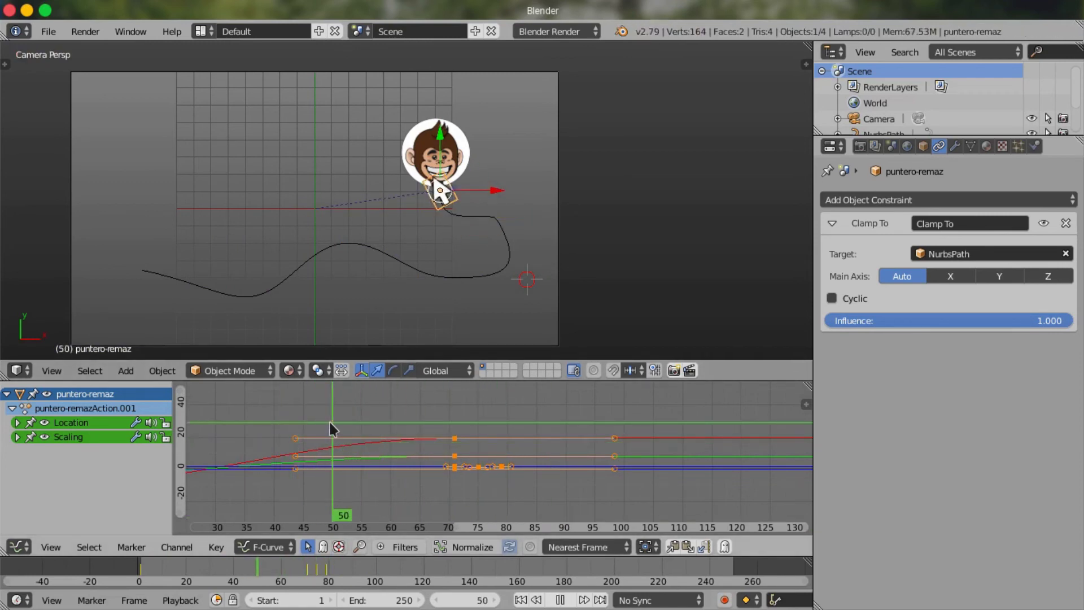
mouse_move(382, 423)
mouse_down()
mouse_move(292, 426)
mouse_move(318, 418)
mouse_up()
- Select only the X, Y and Z Scale curves and move their keys about 13 frames left, to around frames 71–80
scroll(424, 424, up, 2)
key(a)
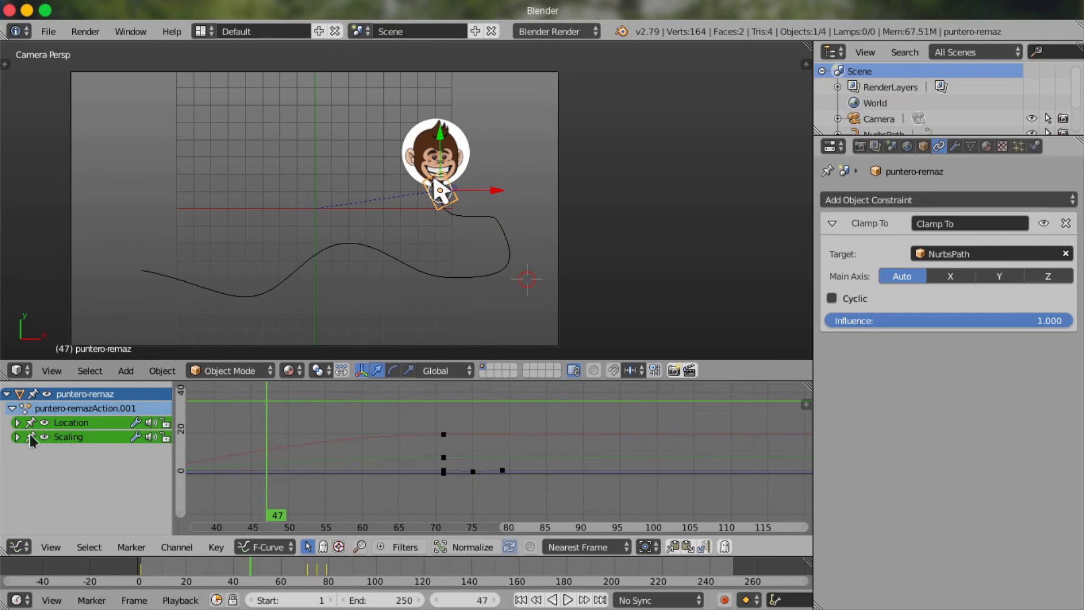
click(17, 437)
click(46, 450)
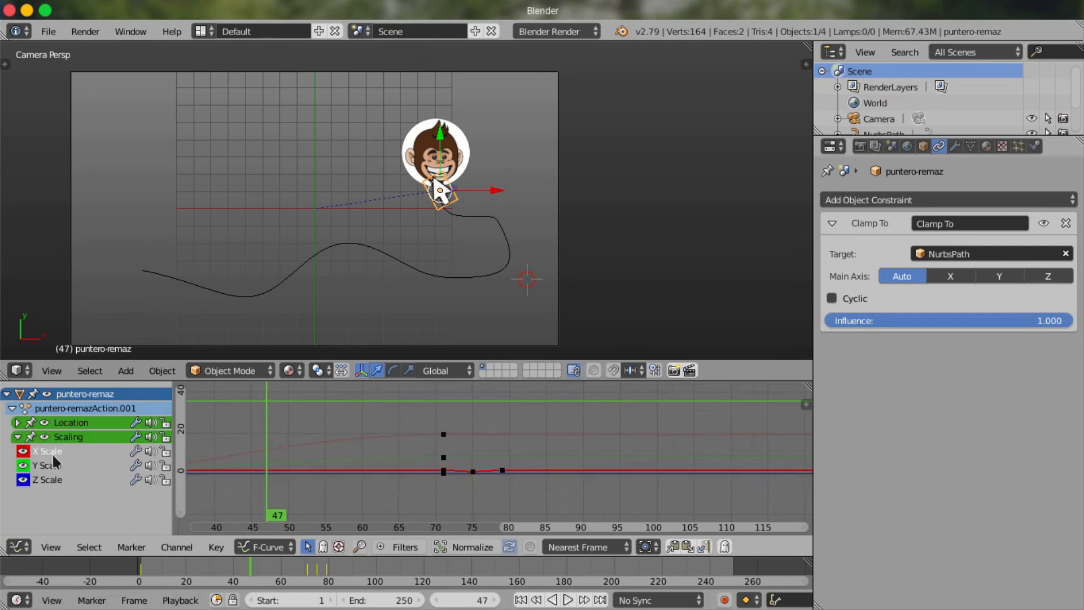
shift+click(63, 461)
shift+click(64, 480)
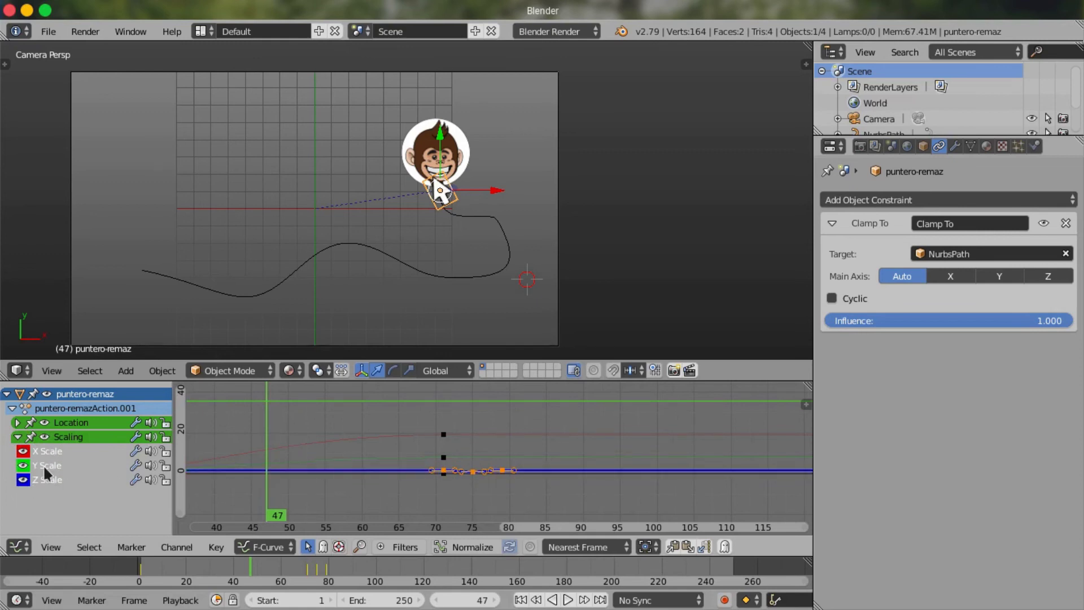
scroll(493, 466, down, 1)
key(g)
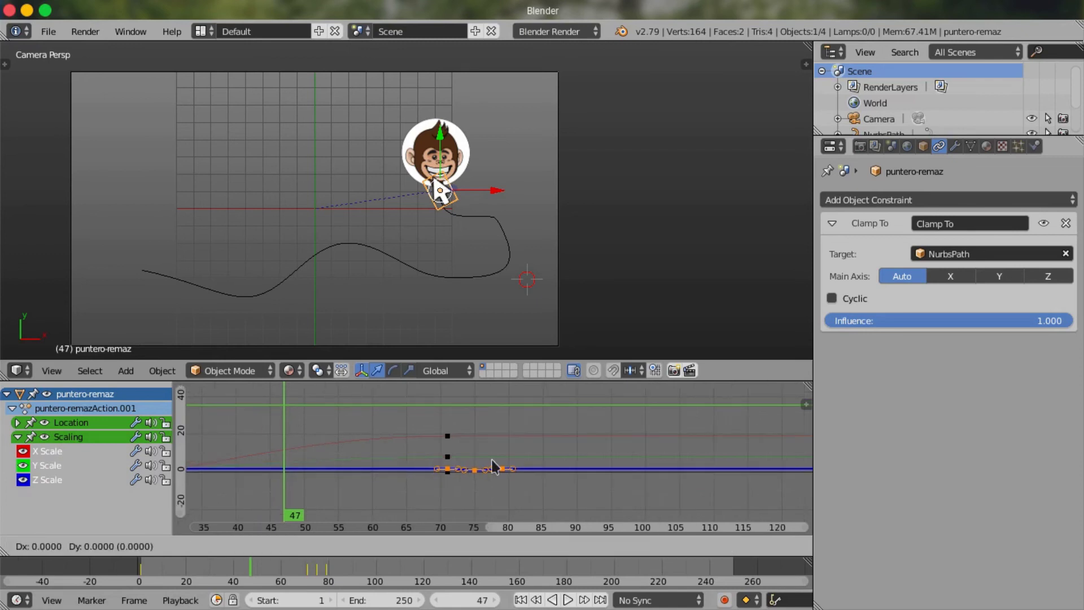
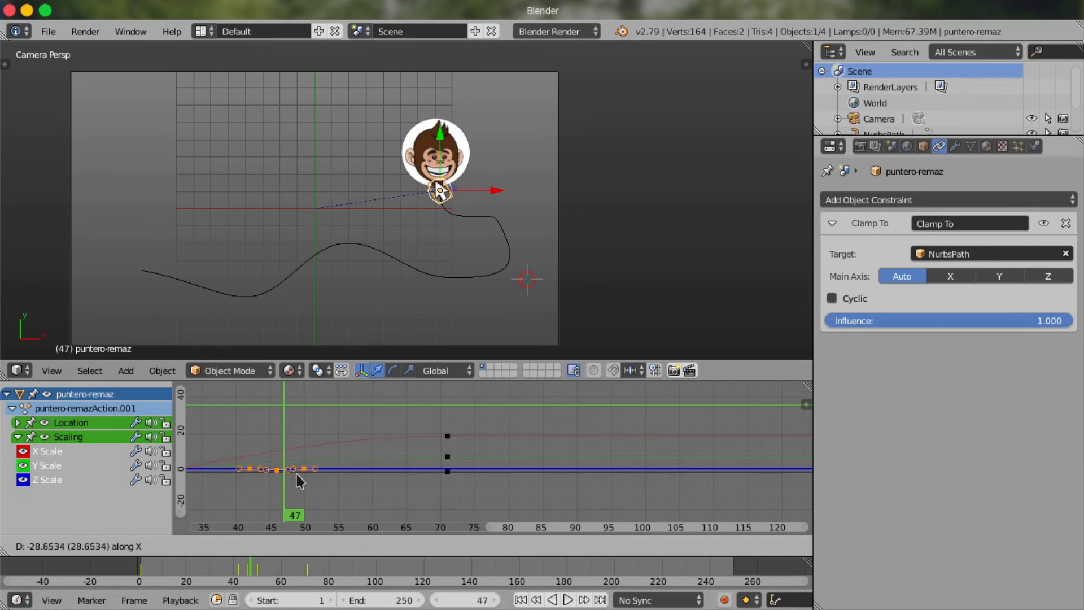
- Drop the shifted scale keys and preview the pointer's motion, stopping around frame 62
click(299, 473)
scroll(277, 486, down, 3)
click(255, 474)
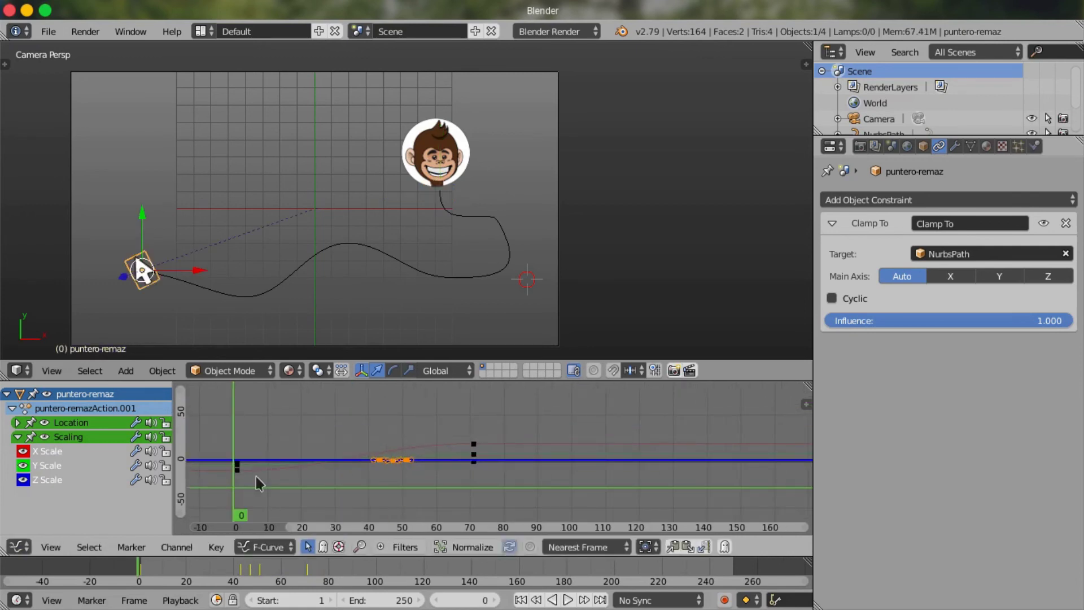
key(alt+a)
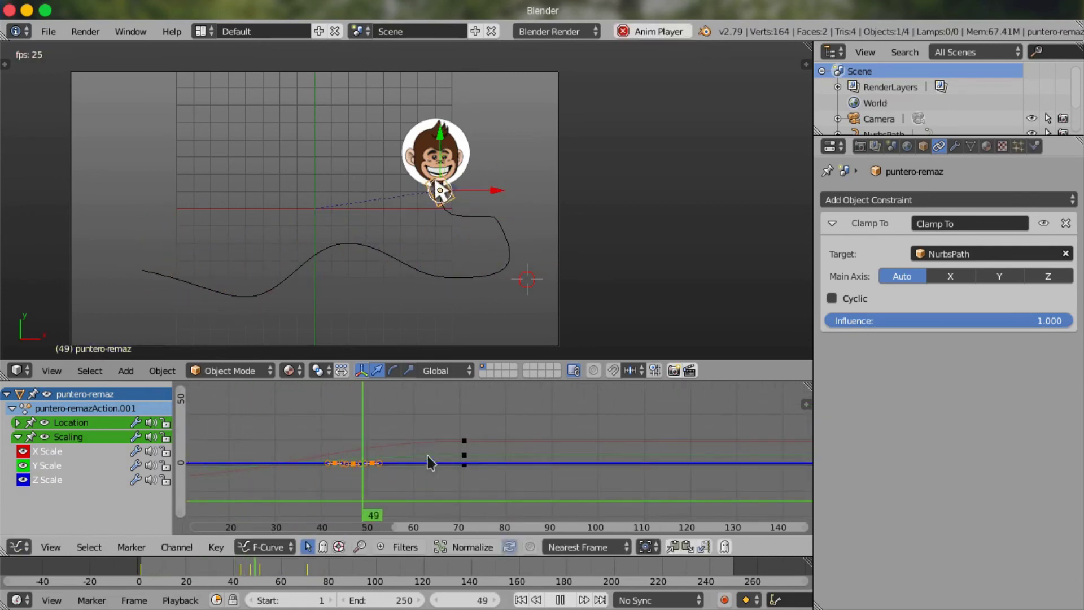
click(380, 421)
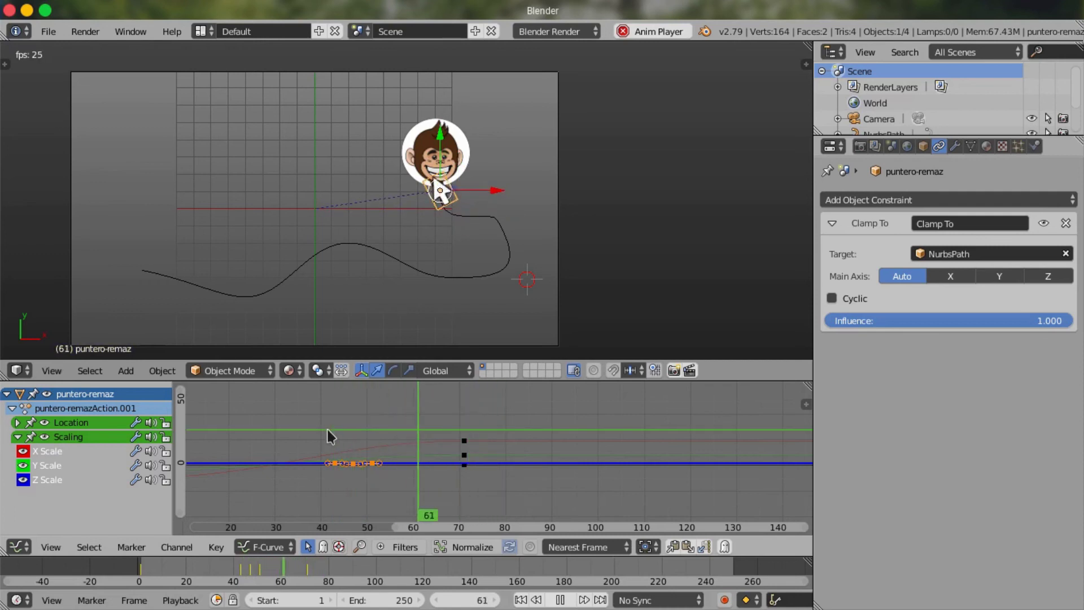
key(alt+a)
scroll(327, 437, up, 1)
- Shift the scale-pulse keys a few frames later, replay, then scrub back to about frame 20
key(g)
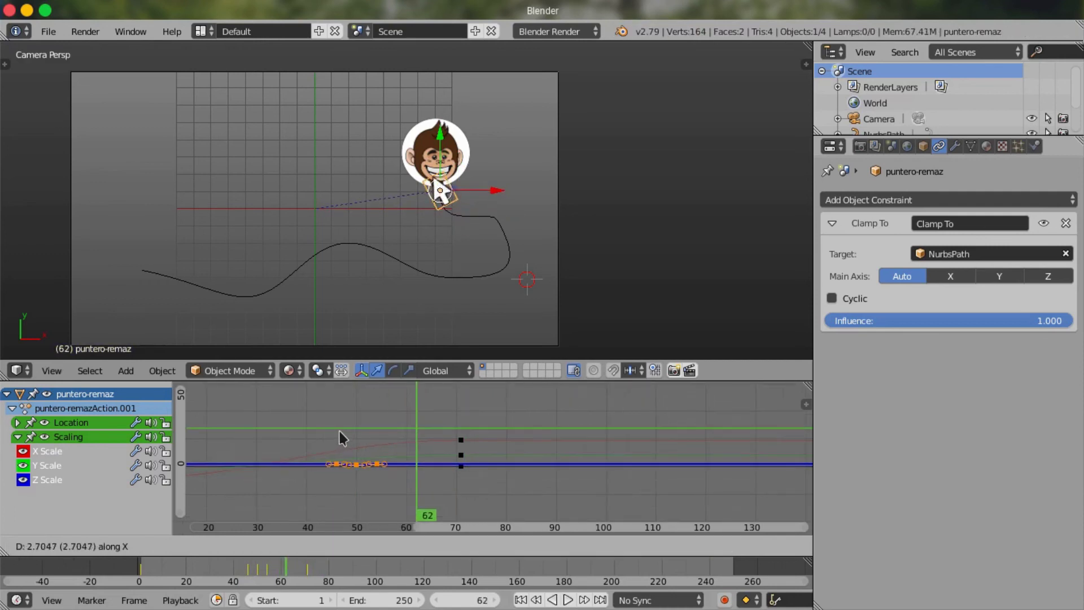
click(356, 429)
drag(309, 435, 276, 429)
key(alt+a)
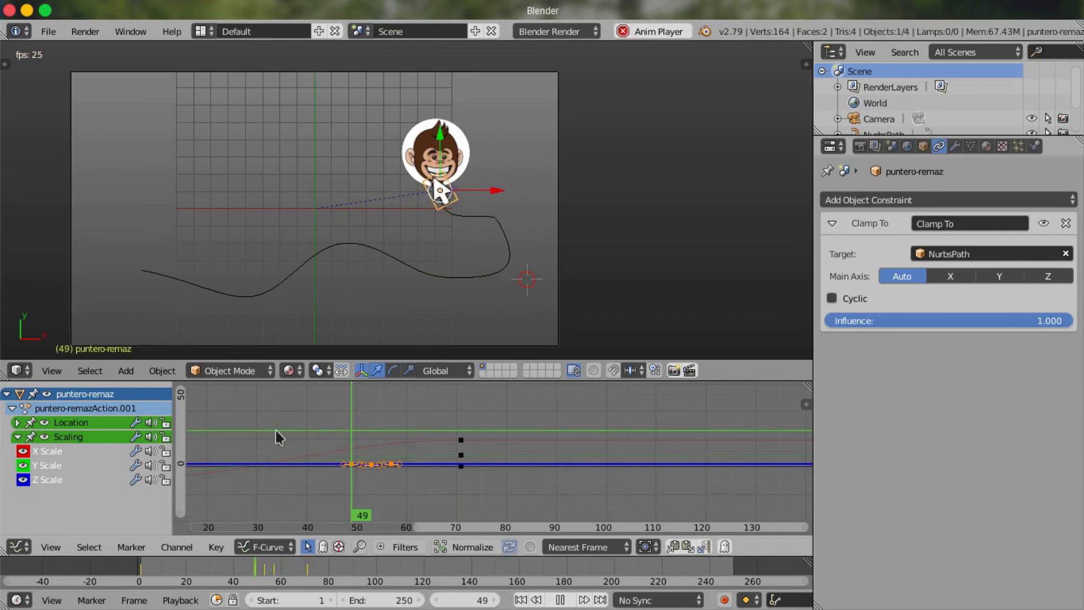
scroll(272, 438, down, 3)
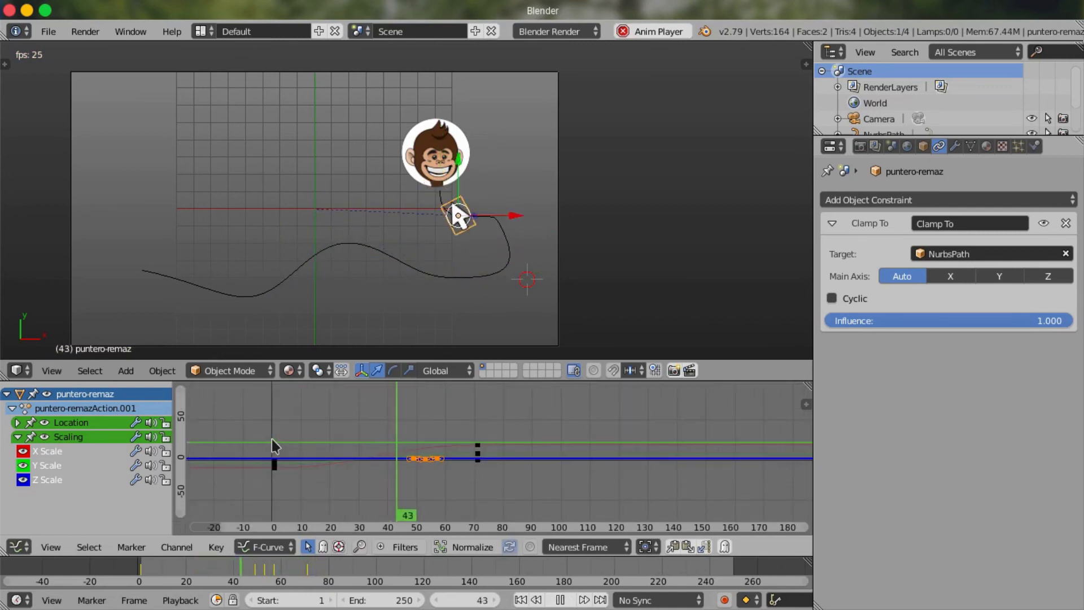
scroll(272, 440, down, 1)
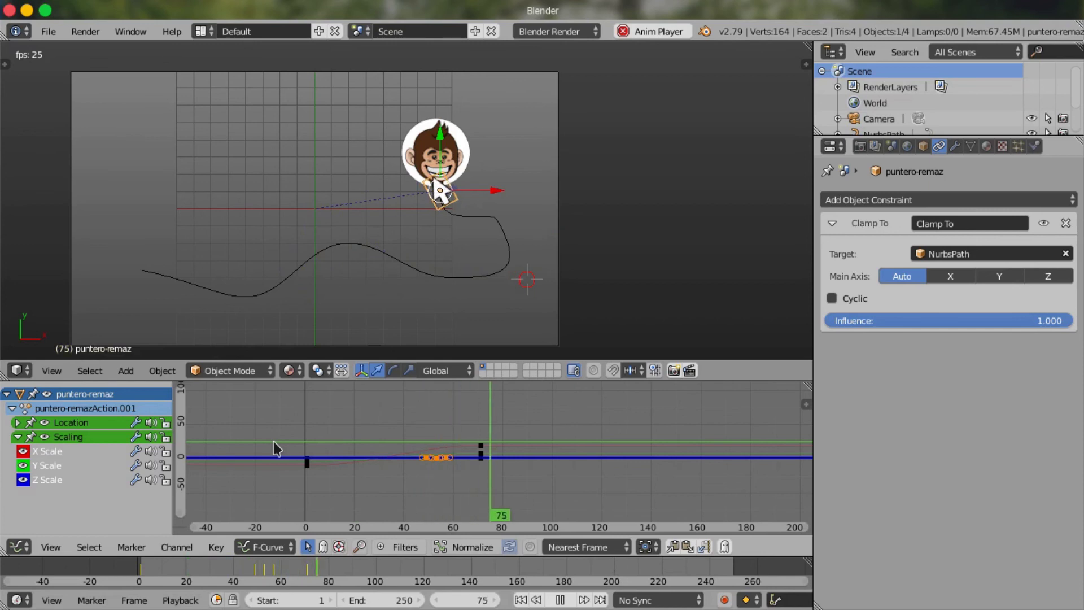
key(alt+a)
scroll(266, 302, up, 2)
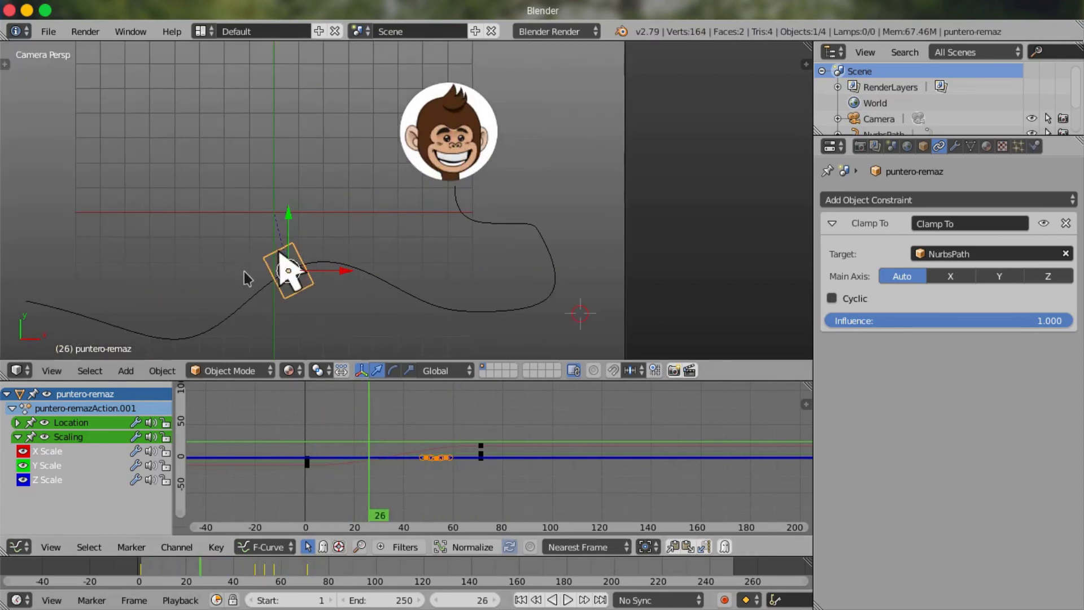
drag(338, 454, 368, 467)
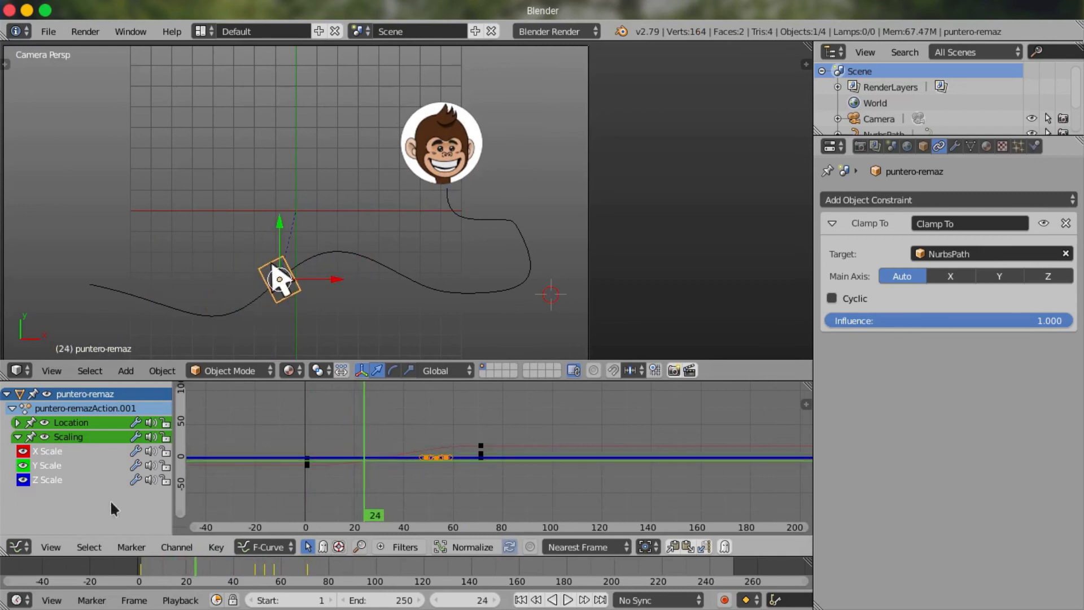
- Switch the Graph Editor to the Dope Sheet and key the pointer's location at frame 24
click(31, 547)
click(52, 456)
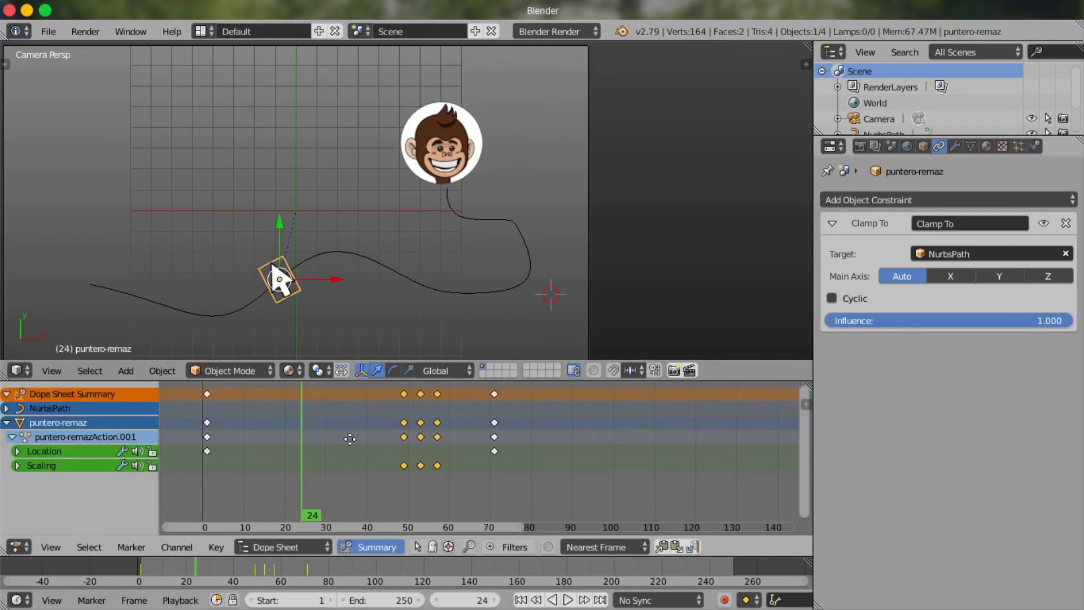
key(i)
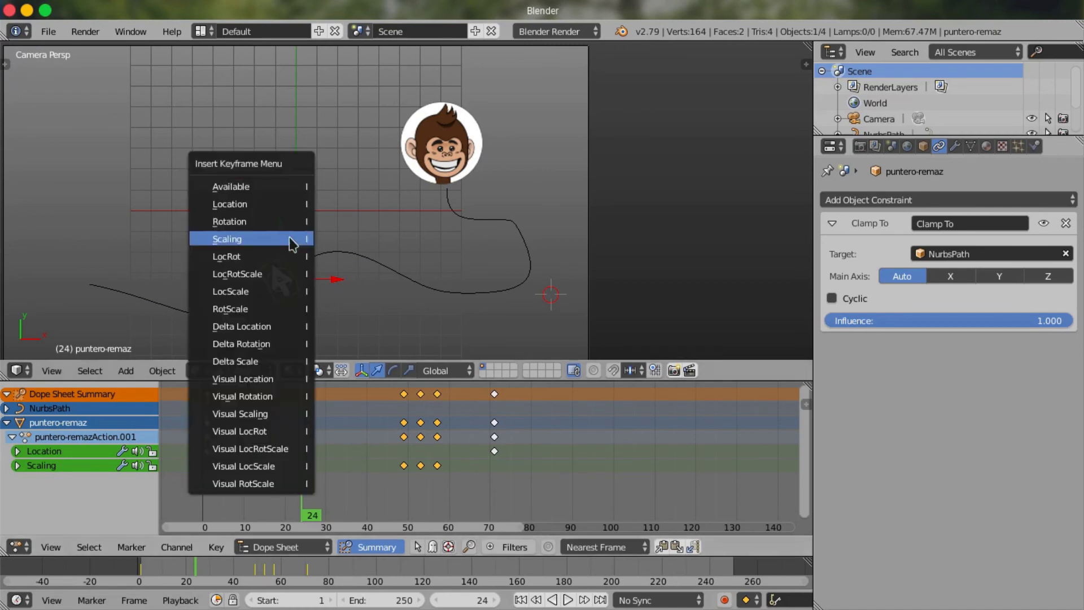
click(282, 201)
- Move the new location keys to frame 29 and preview playback up to frame 46
scroll(319, 398, up, 1)
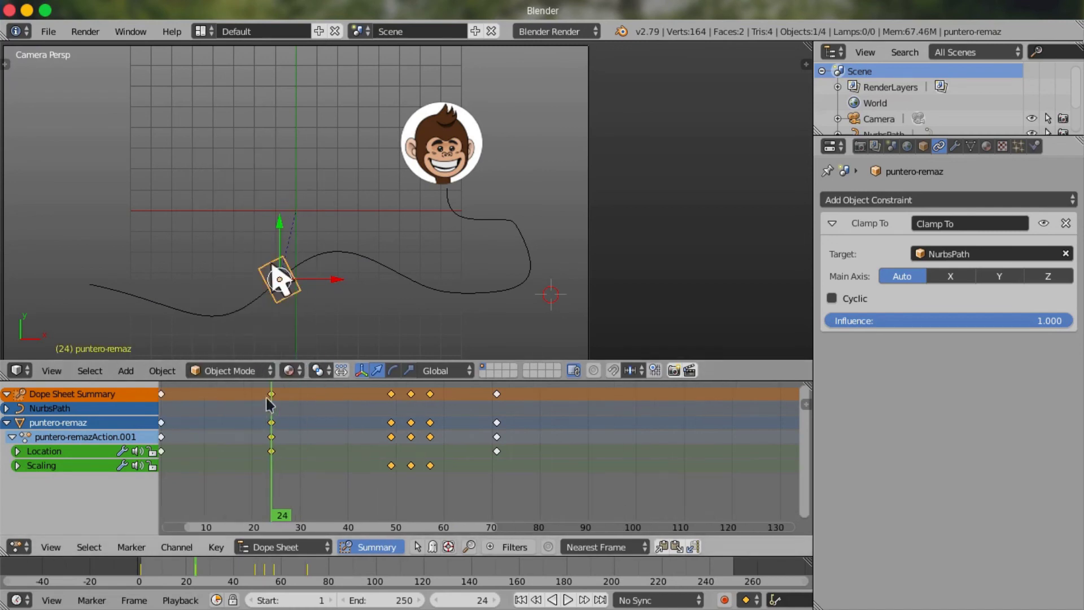
drag(278, 397, 296, 416)
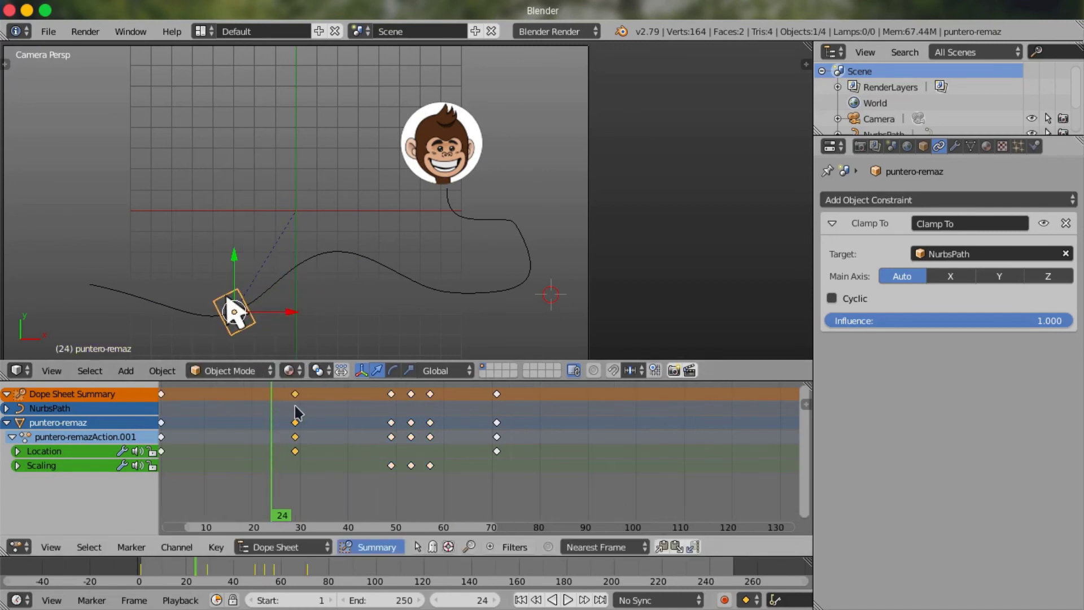
scroll(248, 435, down, 3)
key(alt+a)
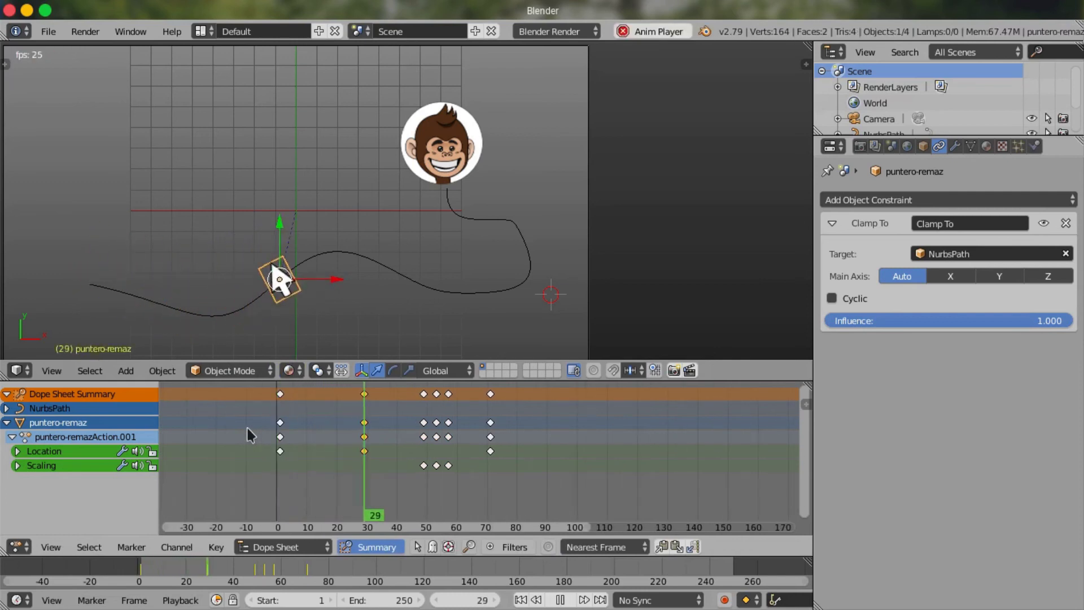
key(alt+a)
- Move the location keys to frame 23 and duplicate them at frame 31 as a hold
scroll(279, 429, up, 2)
scroll(281, 405, up, 1)
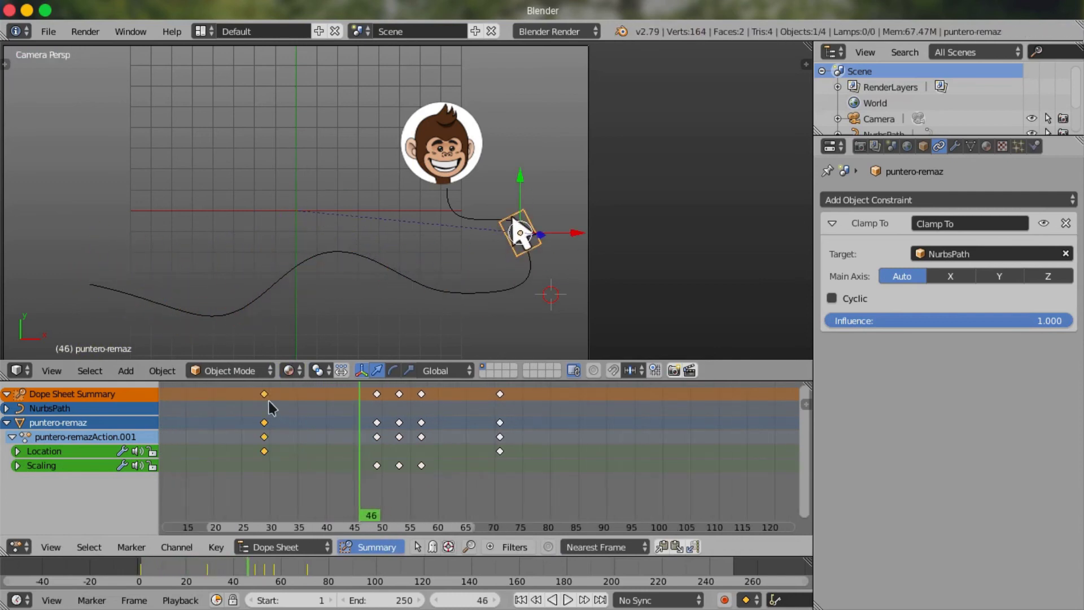
drag(270, 405, 231, 415)
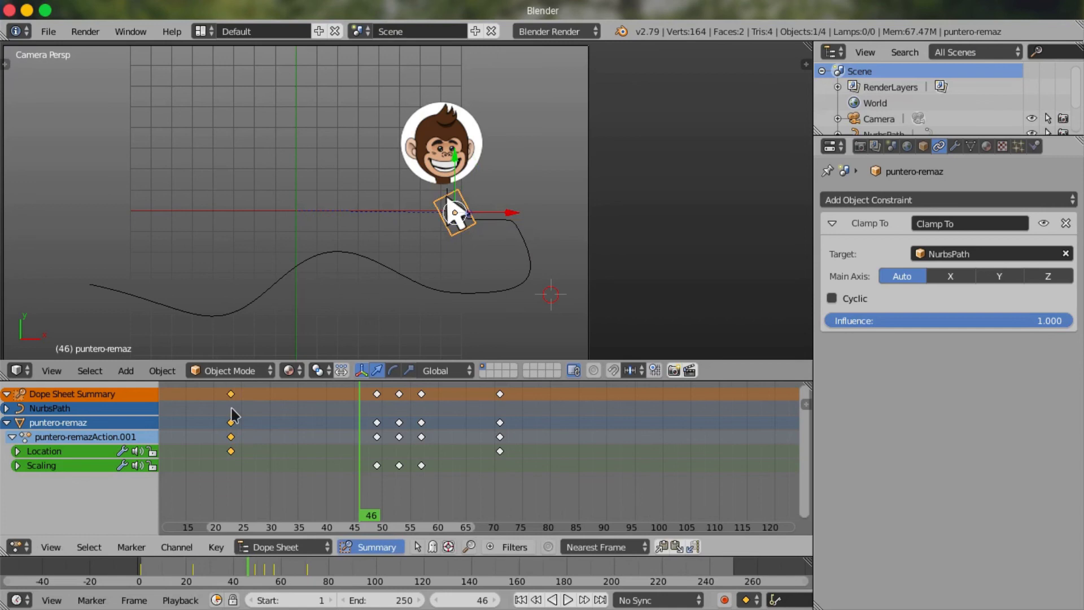
key(shift+d)
click(278, 408)
- Replay the animation from the start frame, stopping at frame 49
scroll(219, 429, down, 3)
key(shift+Left)
key(alt+a)
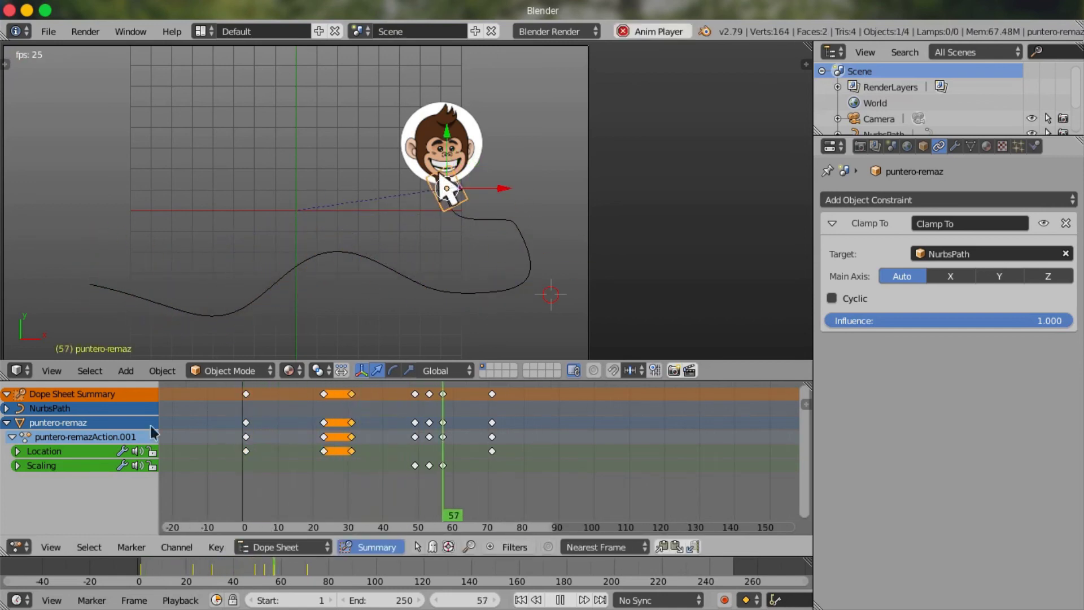
scroll(339, 449, up, 2)
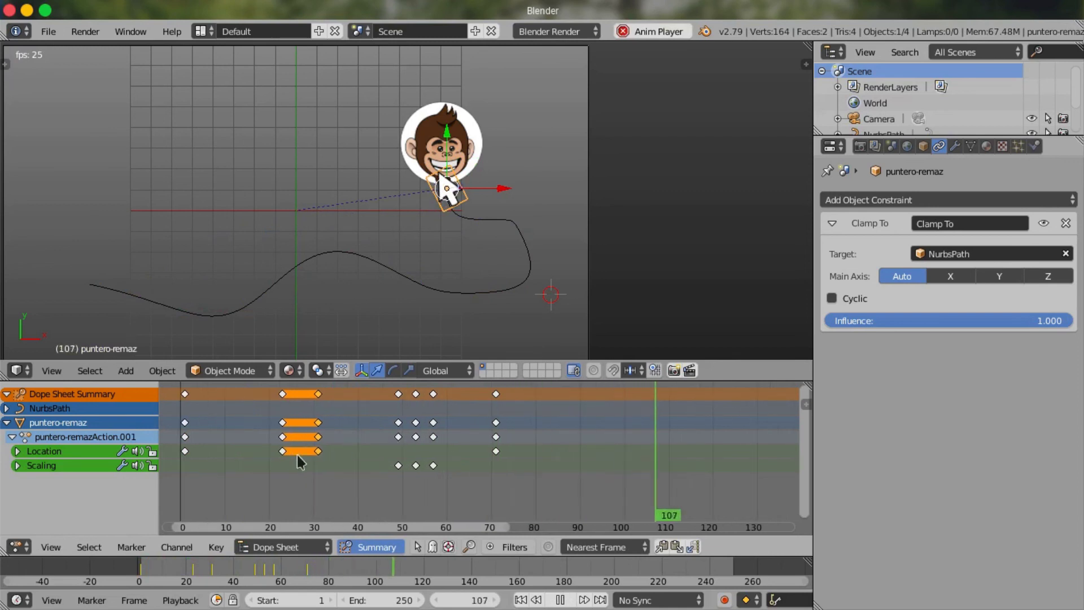
key(alt+a)
- Delete the keyframes at frame 70
key(KP_Decimal)
scroll(354, 442, down, 1)
click(427, 426)
click(558, 395)
key(x)
click(555, 394)
- Delete the location hold keys at frames 31 and 22
mouse_move(372, 418)
mouse_down()
mouse_move(283, 421)
mouse_move(466, 422)
mouse_move(404, 420)
mouse_up()
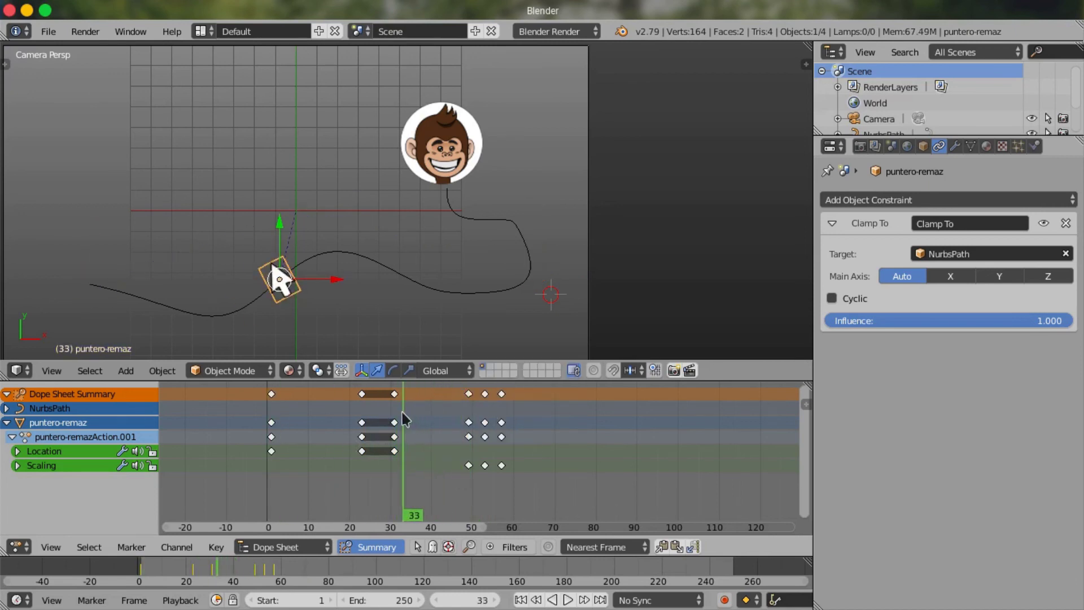
key(x)
click(394, 397)
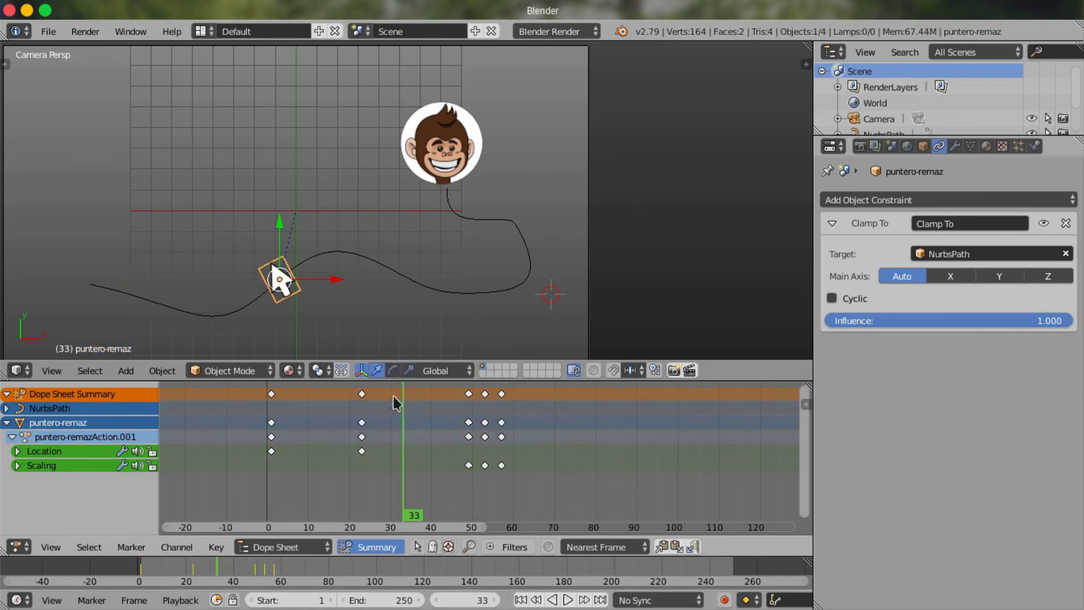
key(x)
click(357, 395)
- Go to frame 57, preview playback, and start moving the pointer toward the monkey avatar
mouse_move(274, 437)
mouse_down()
mouse_move(472, 399)
mouse_move(504, 410)
mouse_move(502, 400)
mouse_up()
key(alt+a)
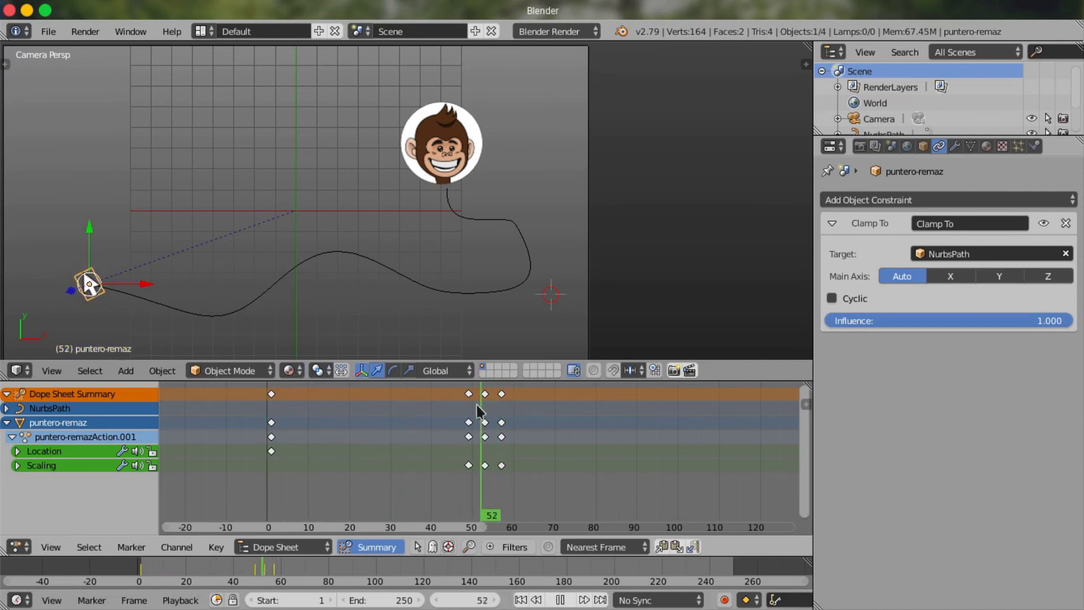
key(Escape)
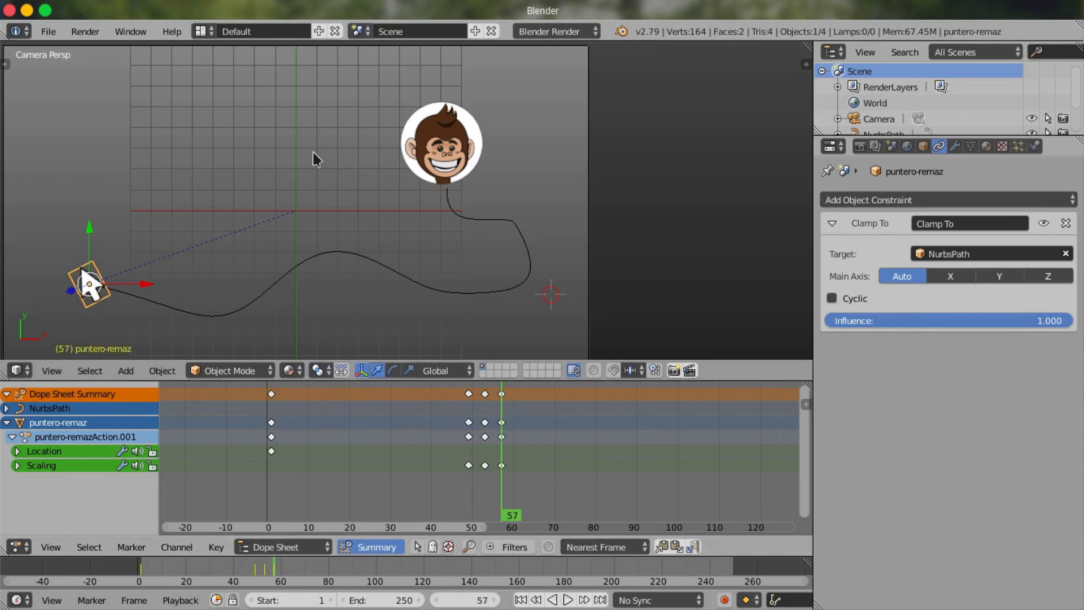
key(g)
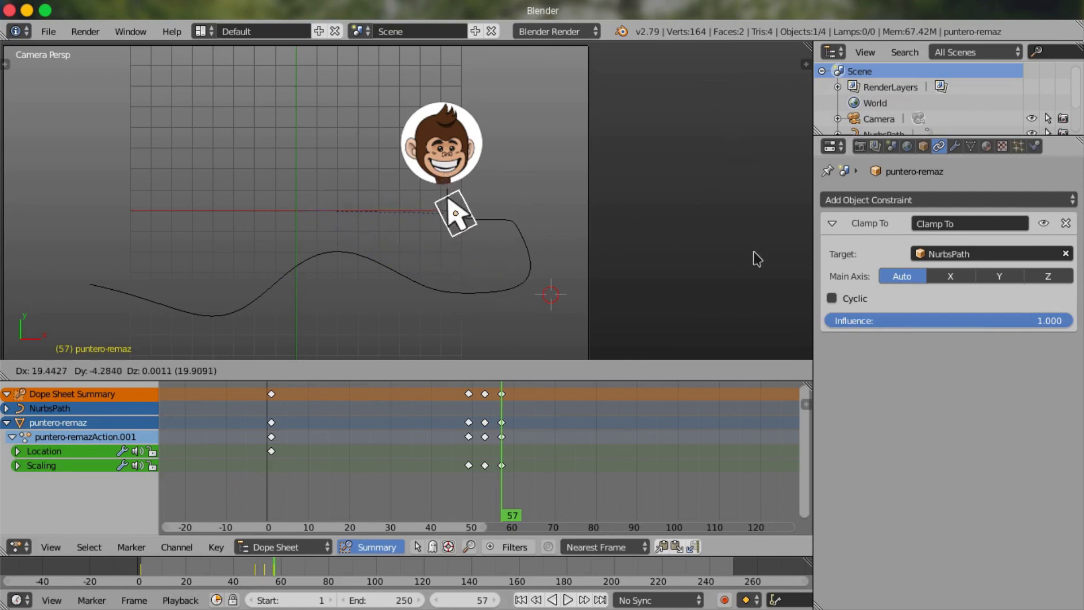
- Place the pointer on the monkey and keyframe its location at frame 57, then preview
click(192, 326)
key(i)
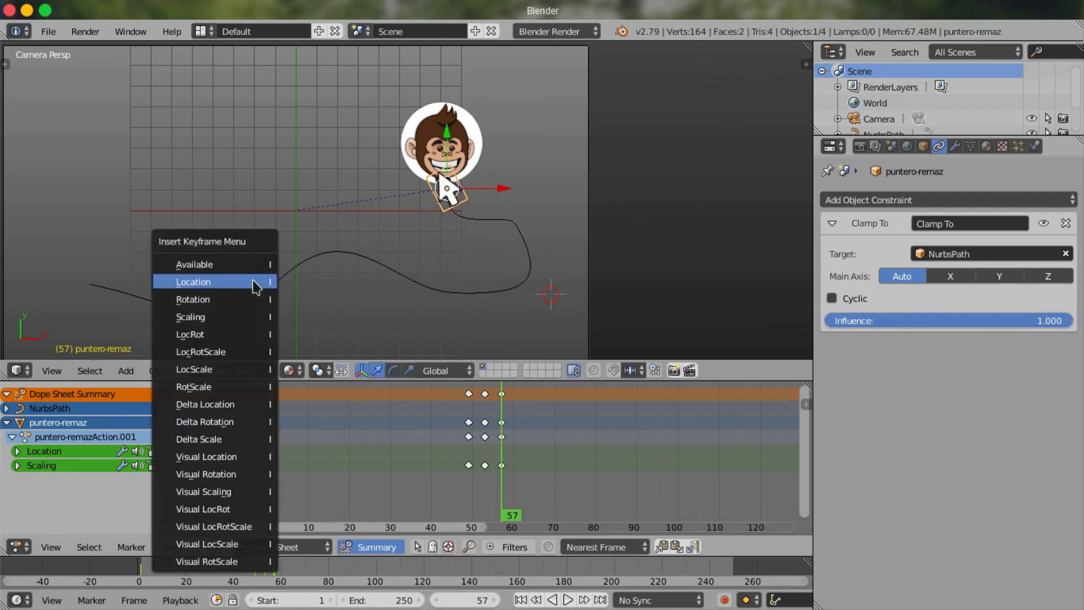
click(255, 287)
key(alt+a)
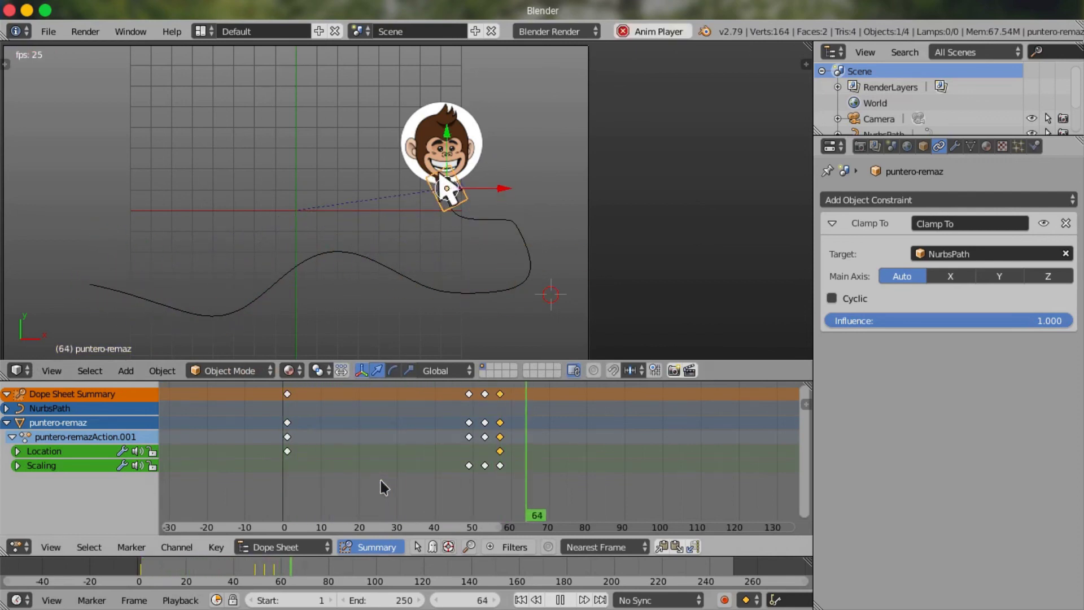
key(alt+a)
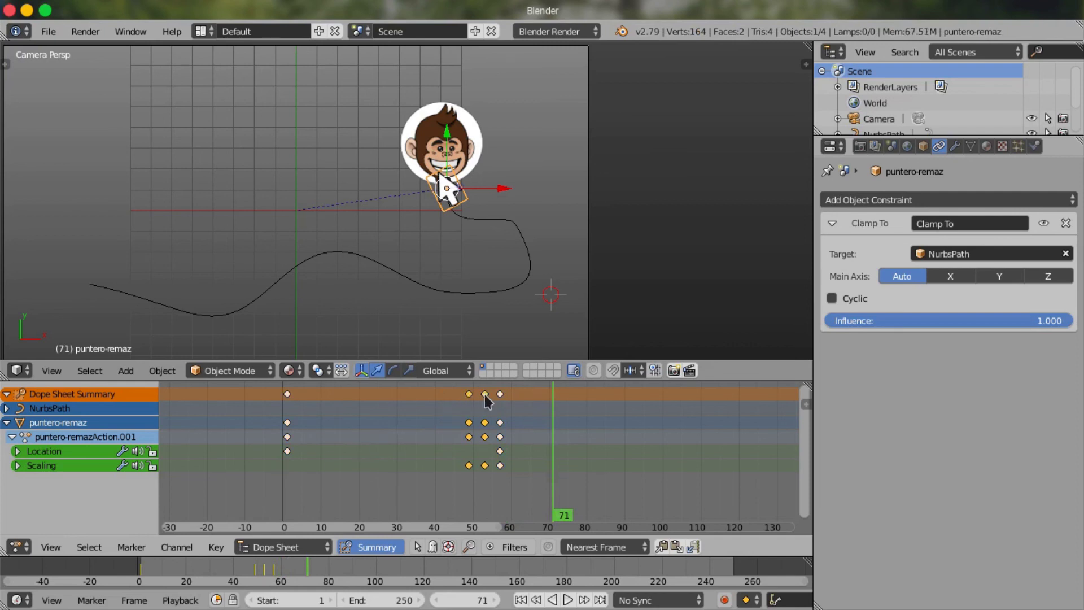
- Retime the location keys to frames 72–80 and replay the animation
key(g)
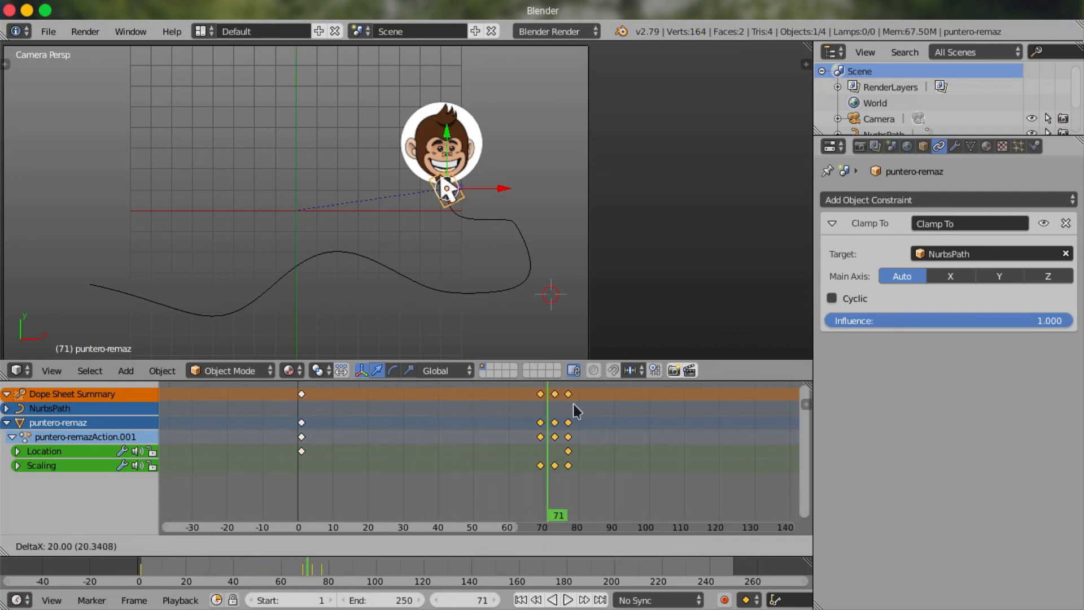
click(583, 414)
drag(396, 438, 354, 433)
key(alt+a)
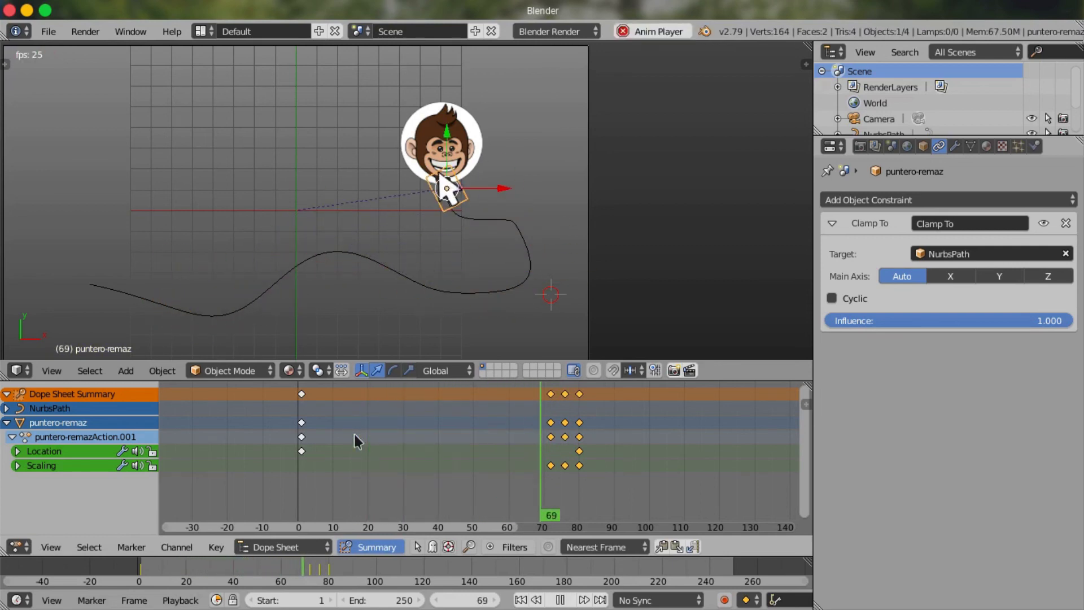
click(353, 433)
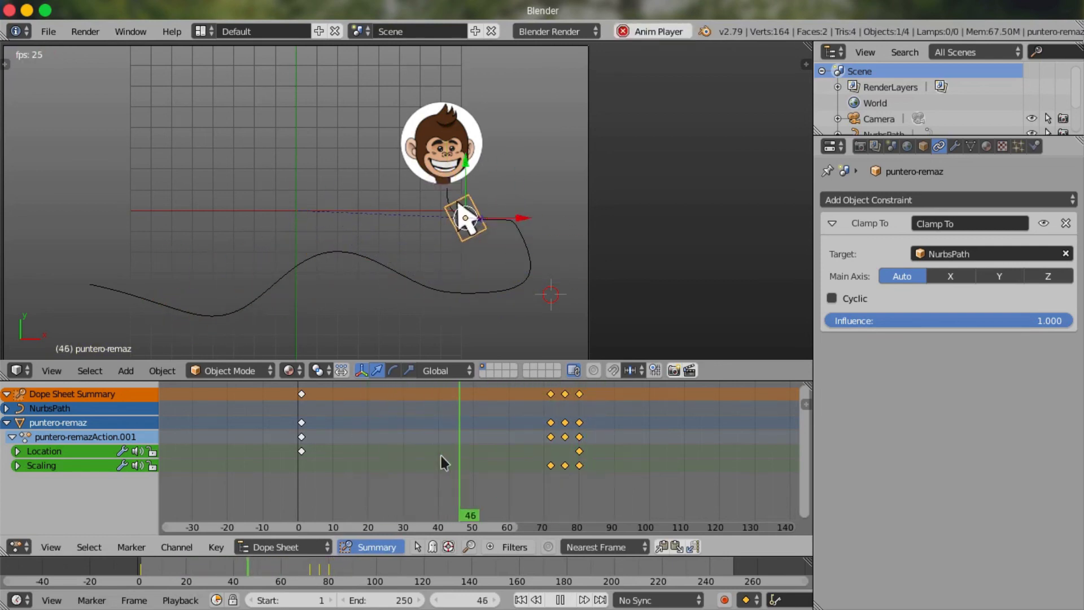
scroll(449, 444, down, 2)
key(alt+a)
scroll(508, 446, up, 3)
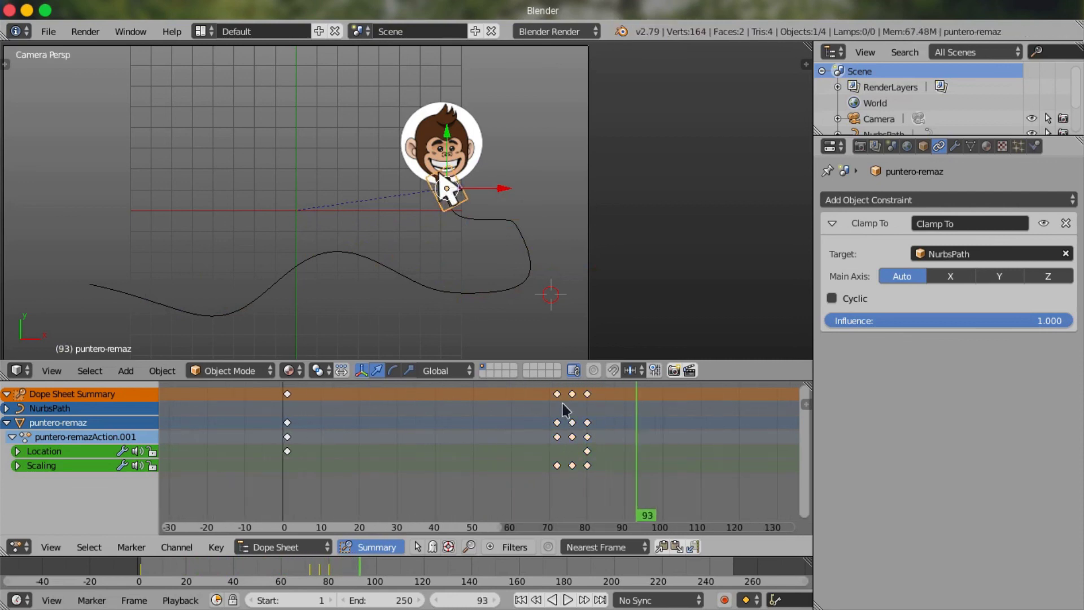
- Move the Scaling keys 20 frames earlier and replay from the start to review timing
click(556, 465)
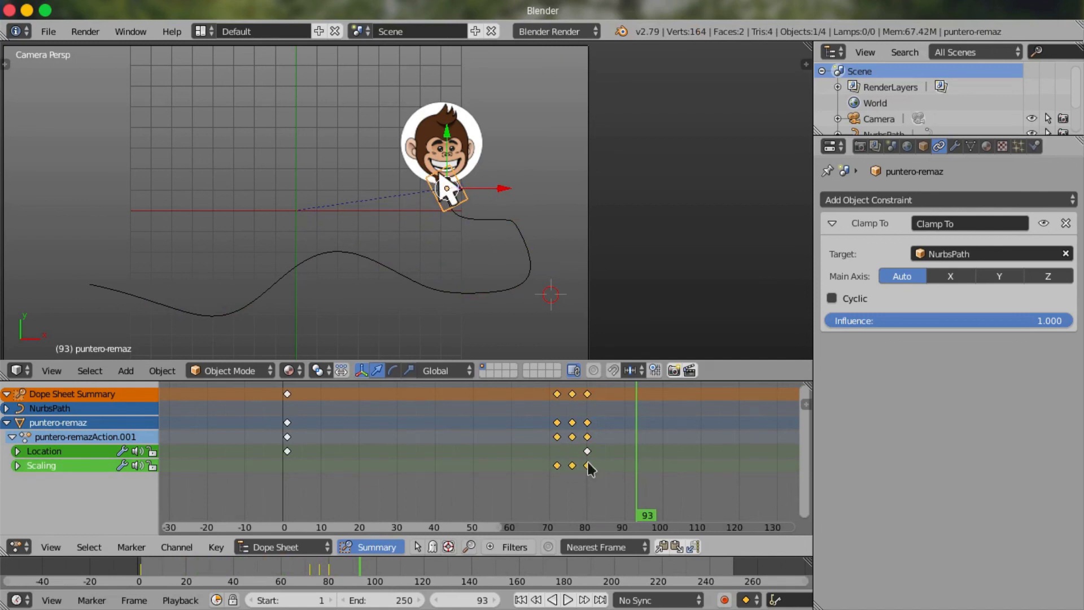
key(g)
click(510, 467)
key(shift+Left)
key(alt+a)
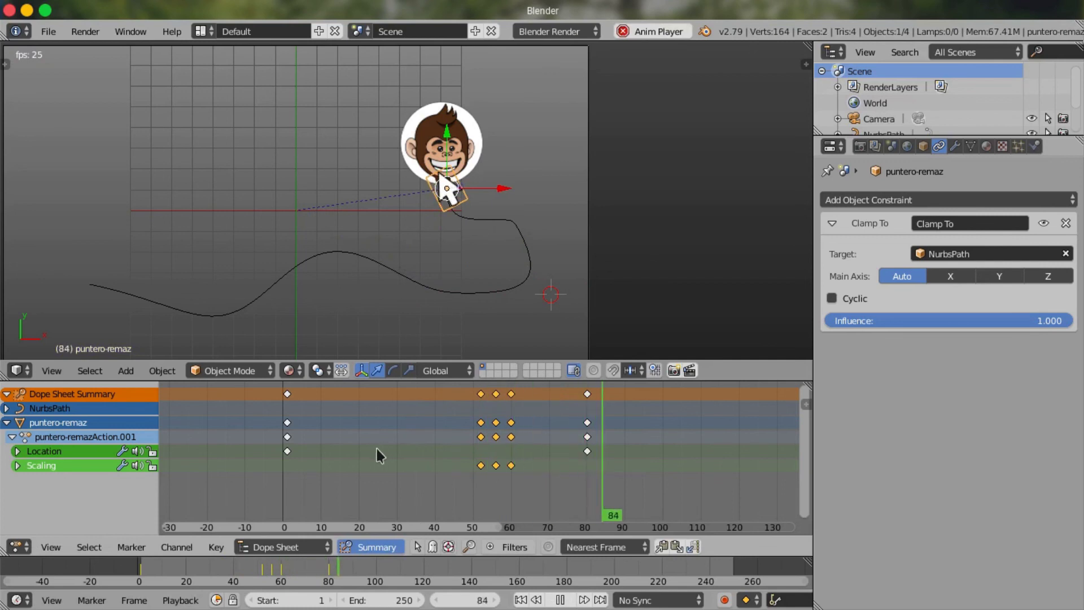
click(391, 442)
key(alt+a)
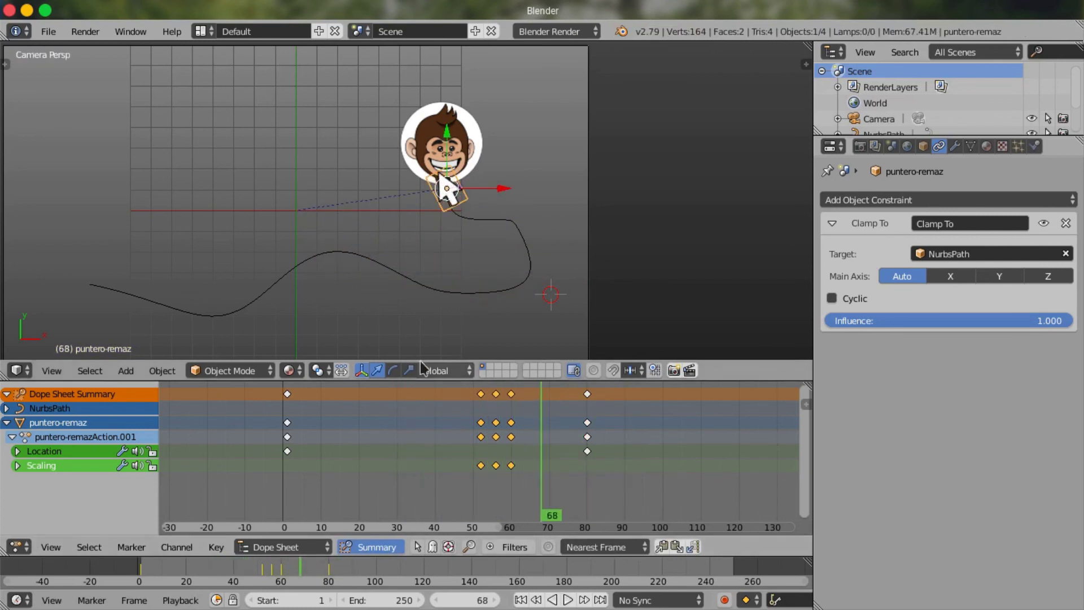
- Enter Edit Mode on the NurbsPath and delete one control point
right_click(520, 225)
key(Tab)
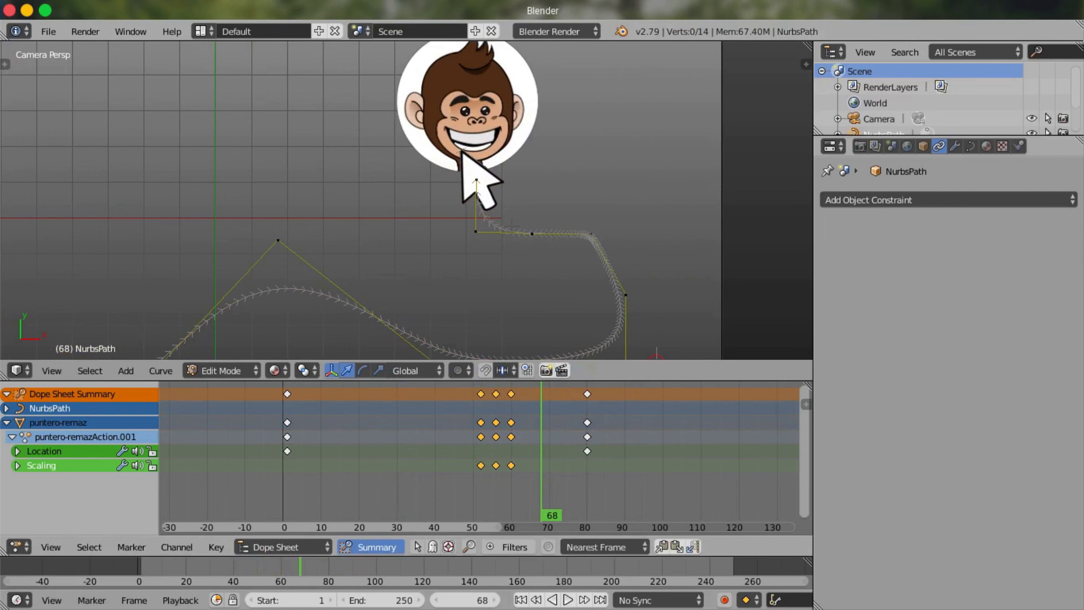
scroll(462, 217, up, 3)
scroll(462, 218, up, 3)
key(x)
key(Return)
scroll(396, 197, down, 3)
- Delete another path control point and pull a lower point right to reshape the curve
right_click(549, 262)
right_click(549, 318)
key(x)
key(Return)
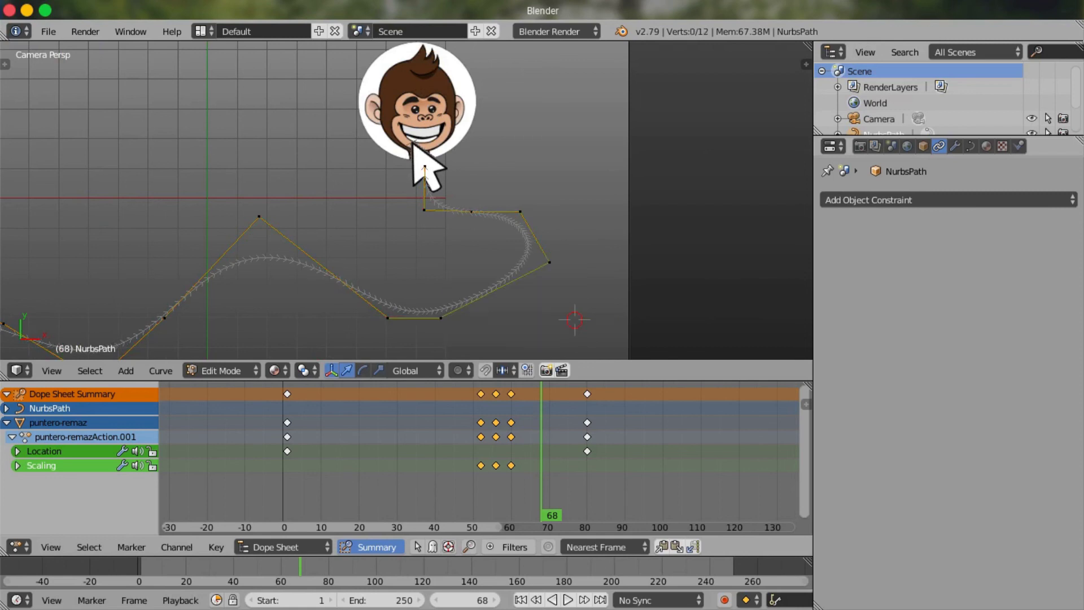
right_drag(441, 318, 517, 322)
scroll(414, 145, down, 2)
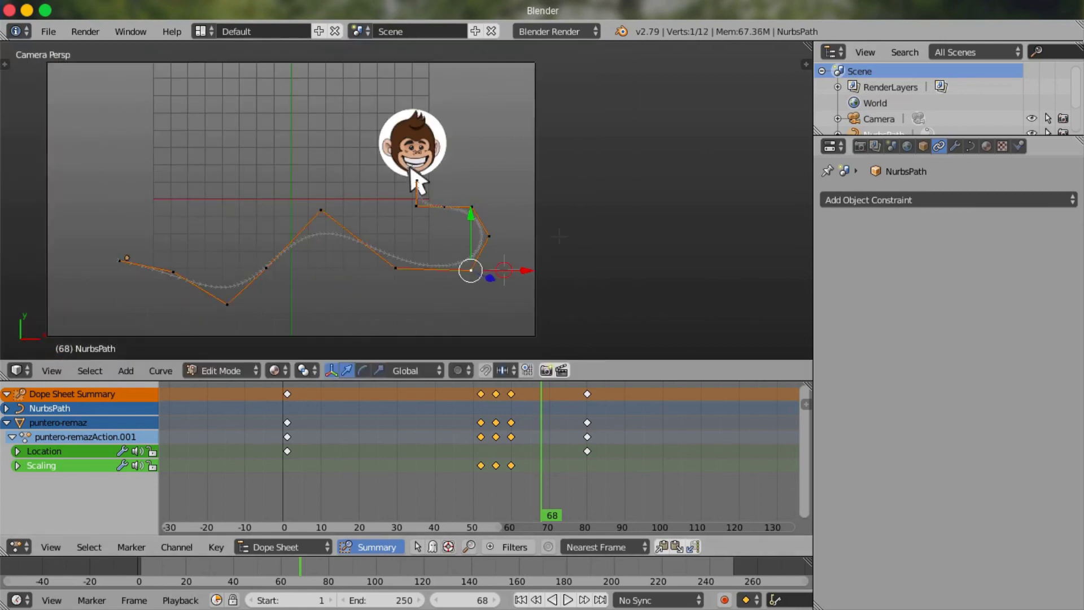
- Remove one more control point, rewind to frame 0, and return to Object Mode
scroll(416, 175, up, 2)
scroll(424, 169, up, 1)
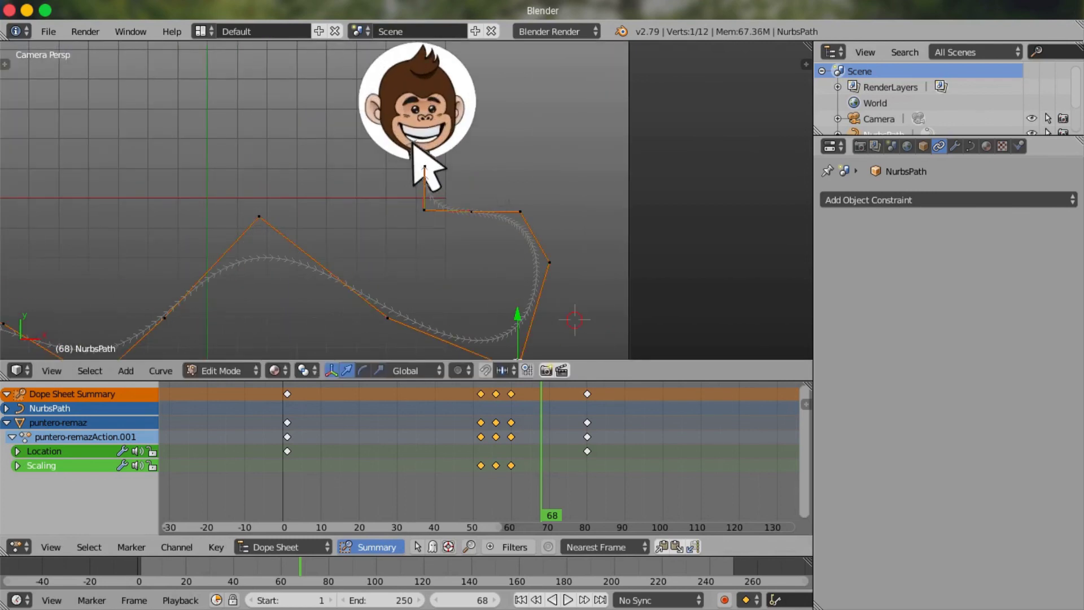
key(x)
key(Return)
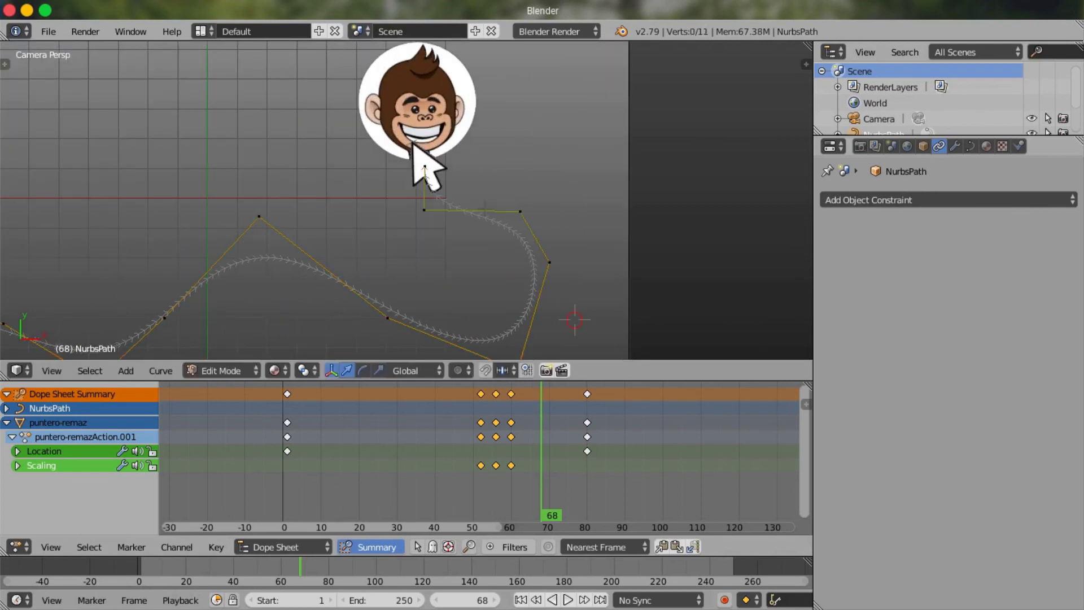
scroll(413, 144, down, 2)
right_click(305, 211)
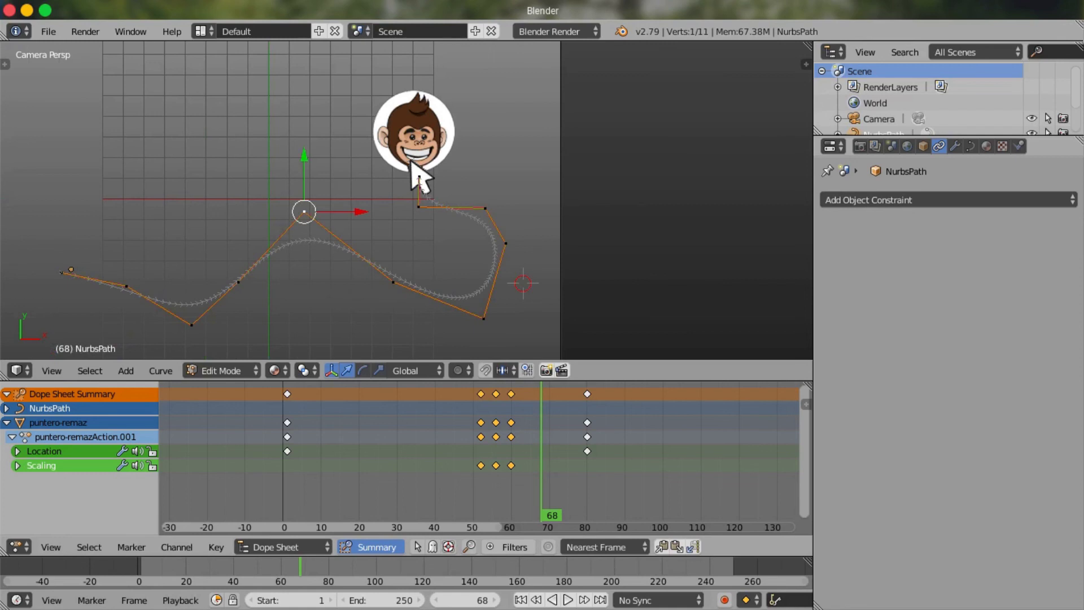
click(285, 446)
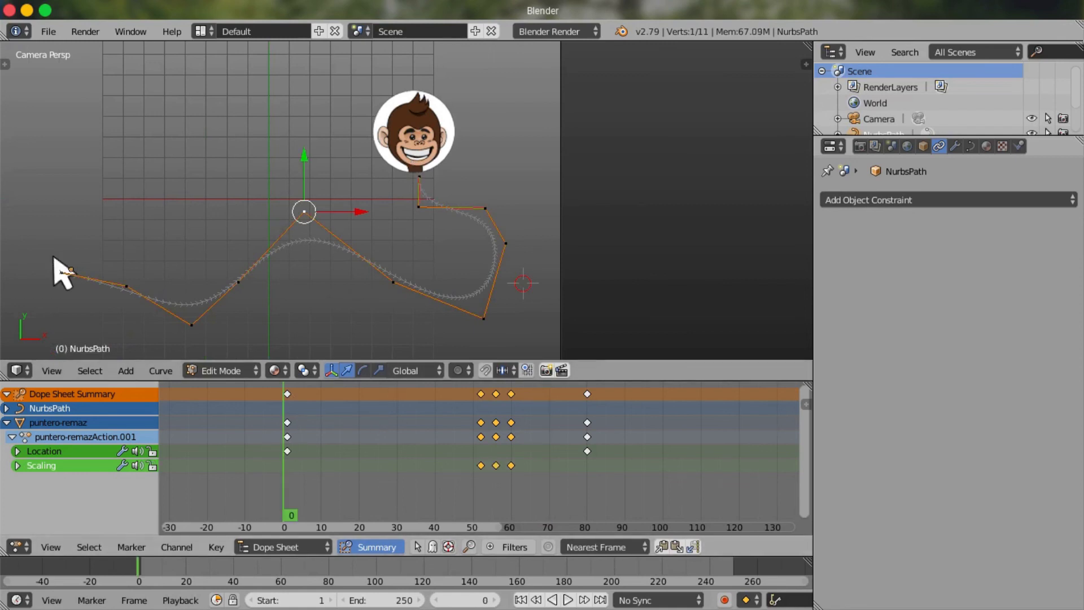
key(Tab)
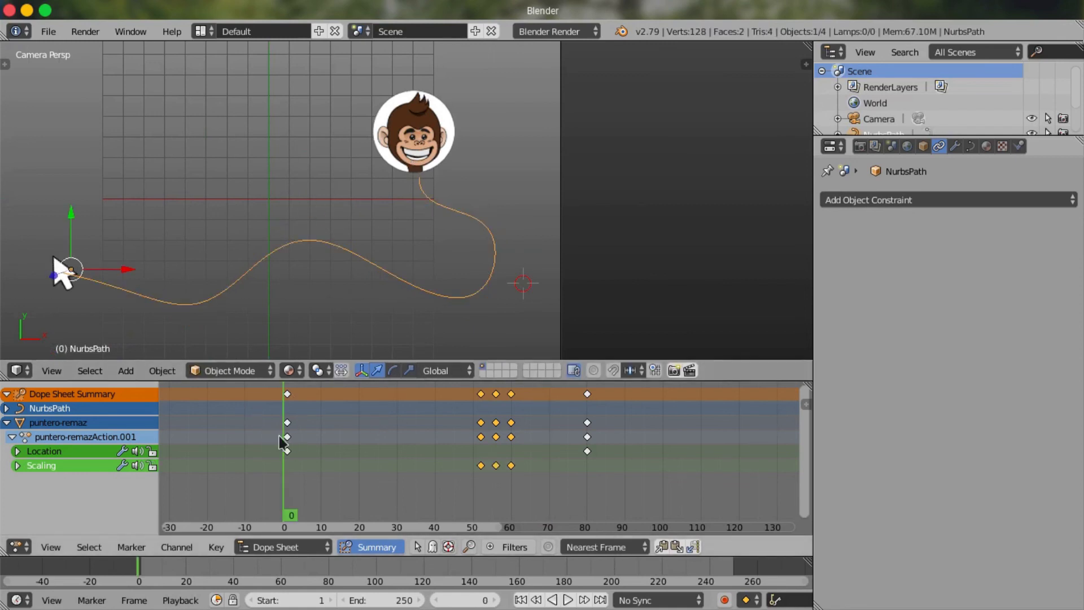
- Play the animation through the camera view and show the 1920×1080, 25 fps Render settings
key(alt+a)
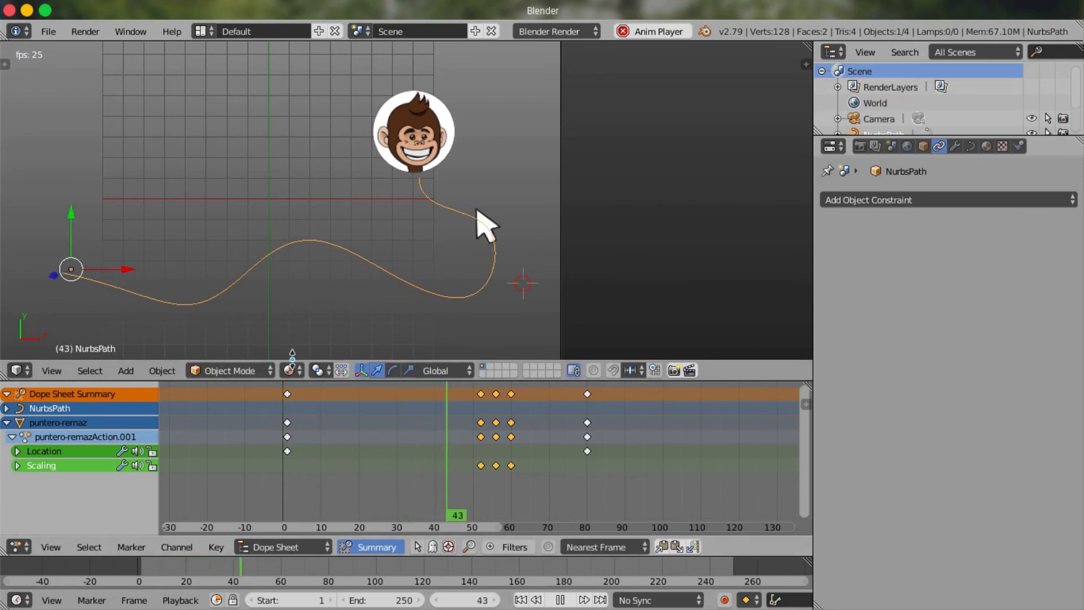
click(271, 427)
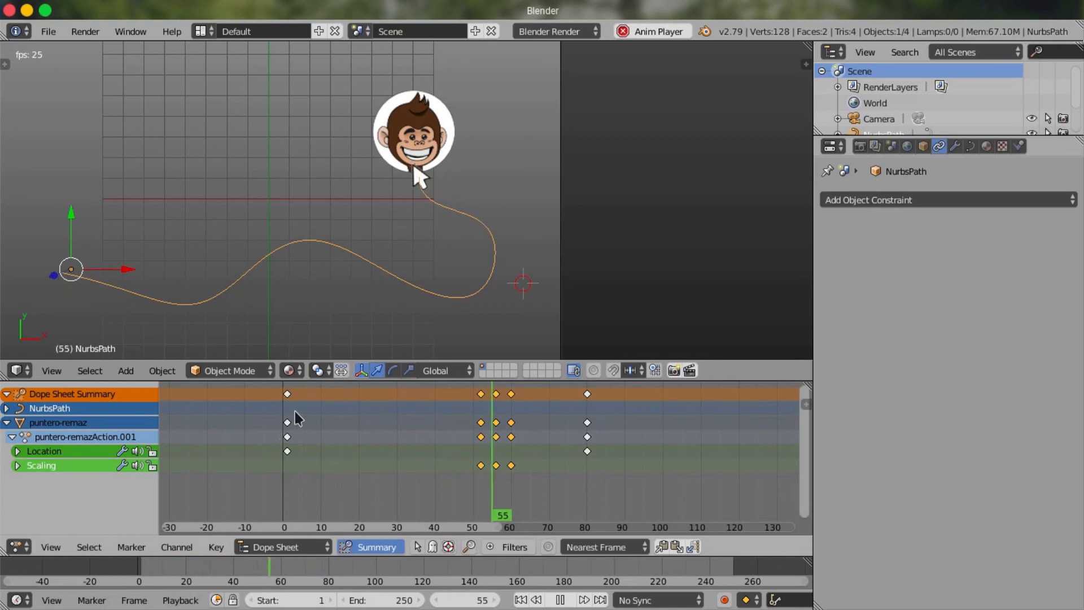
key(KP_0)
key(alt+a)
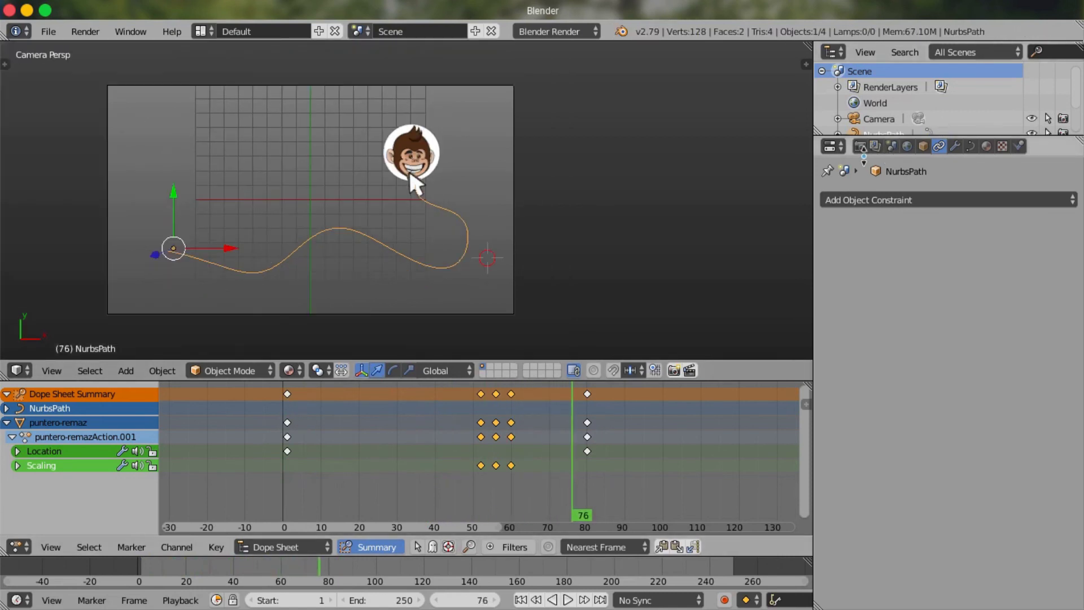
click(859, 146)
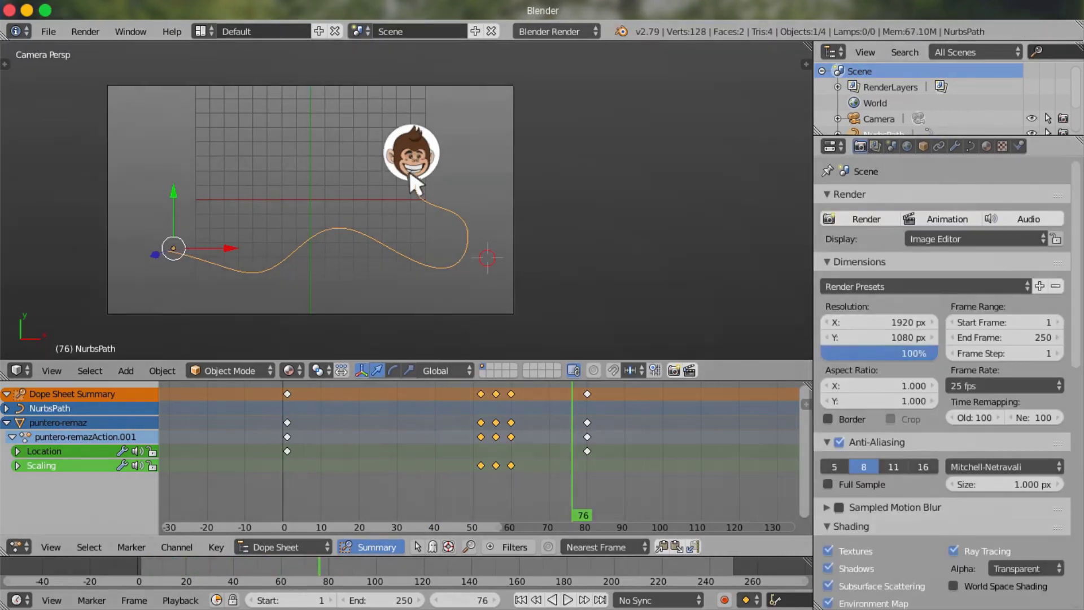